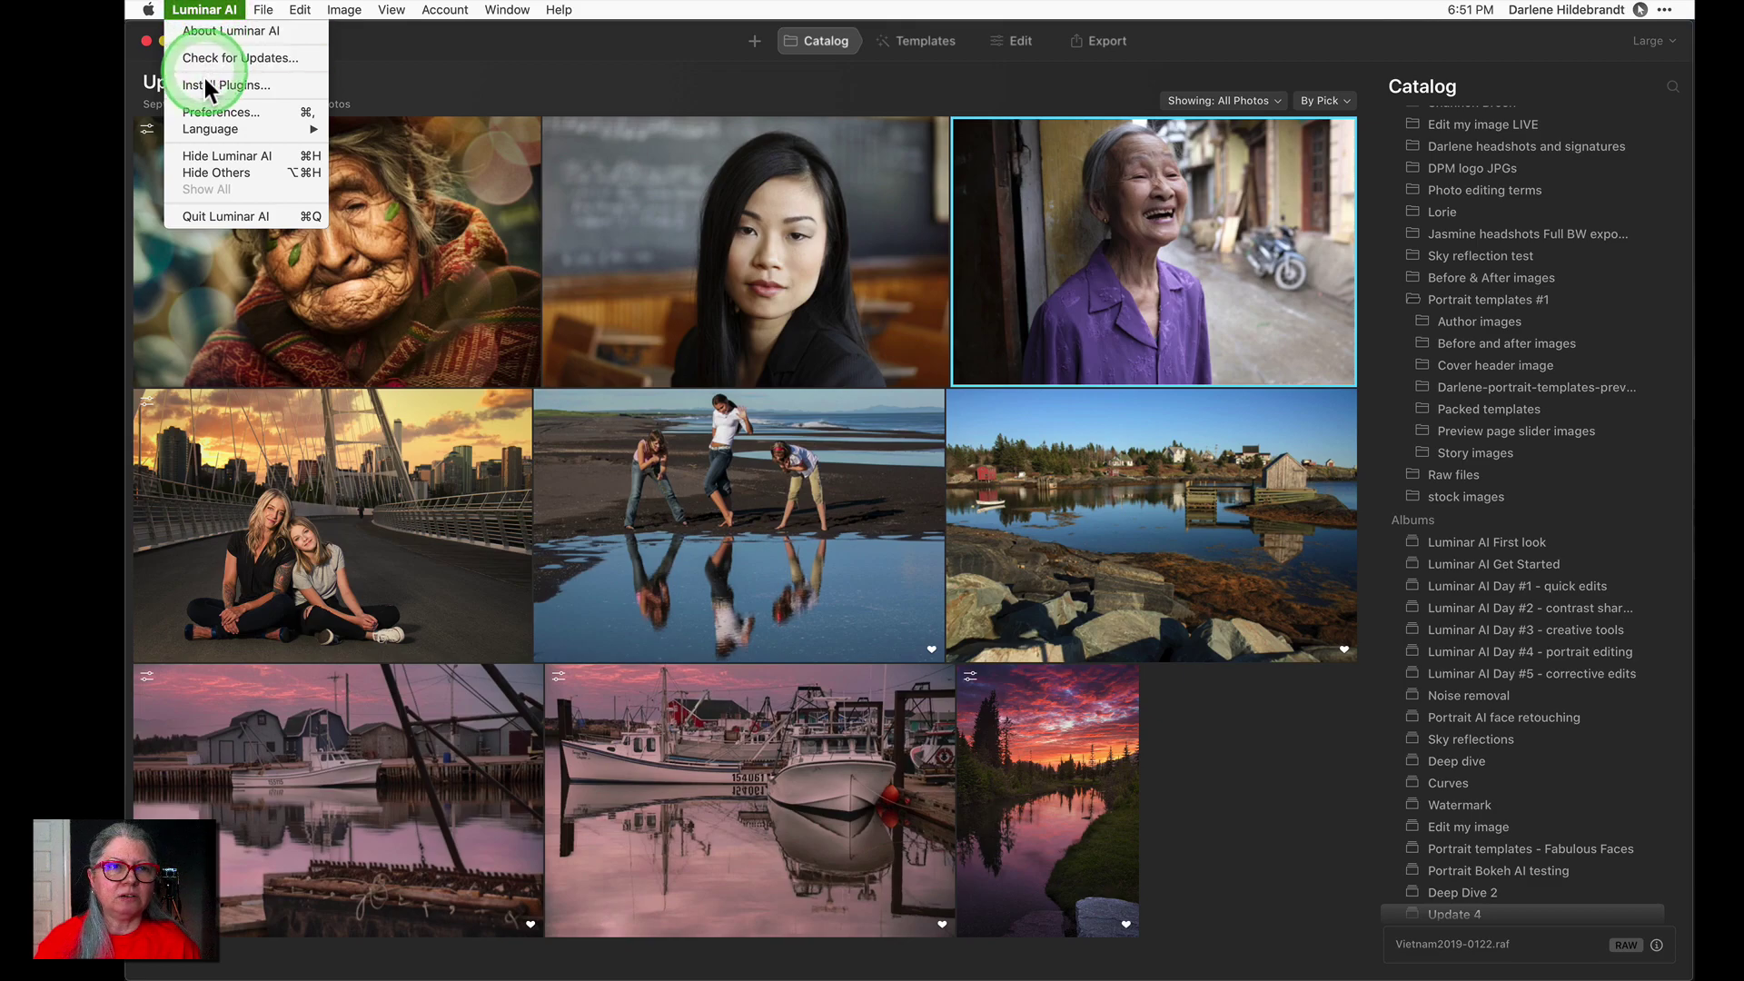
Check the plugin installation options for Adobe Photoshop and Adobe Lightroom Classic, and close the dialog
left_click(216, 12)
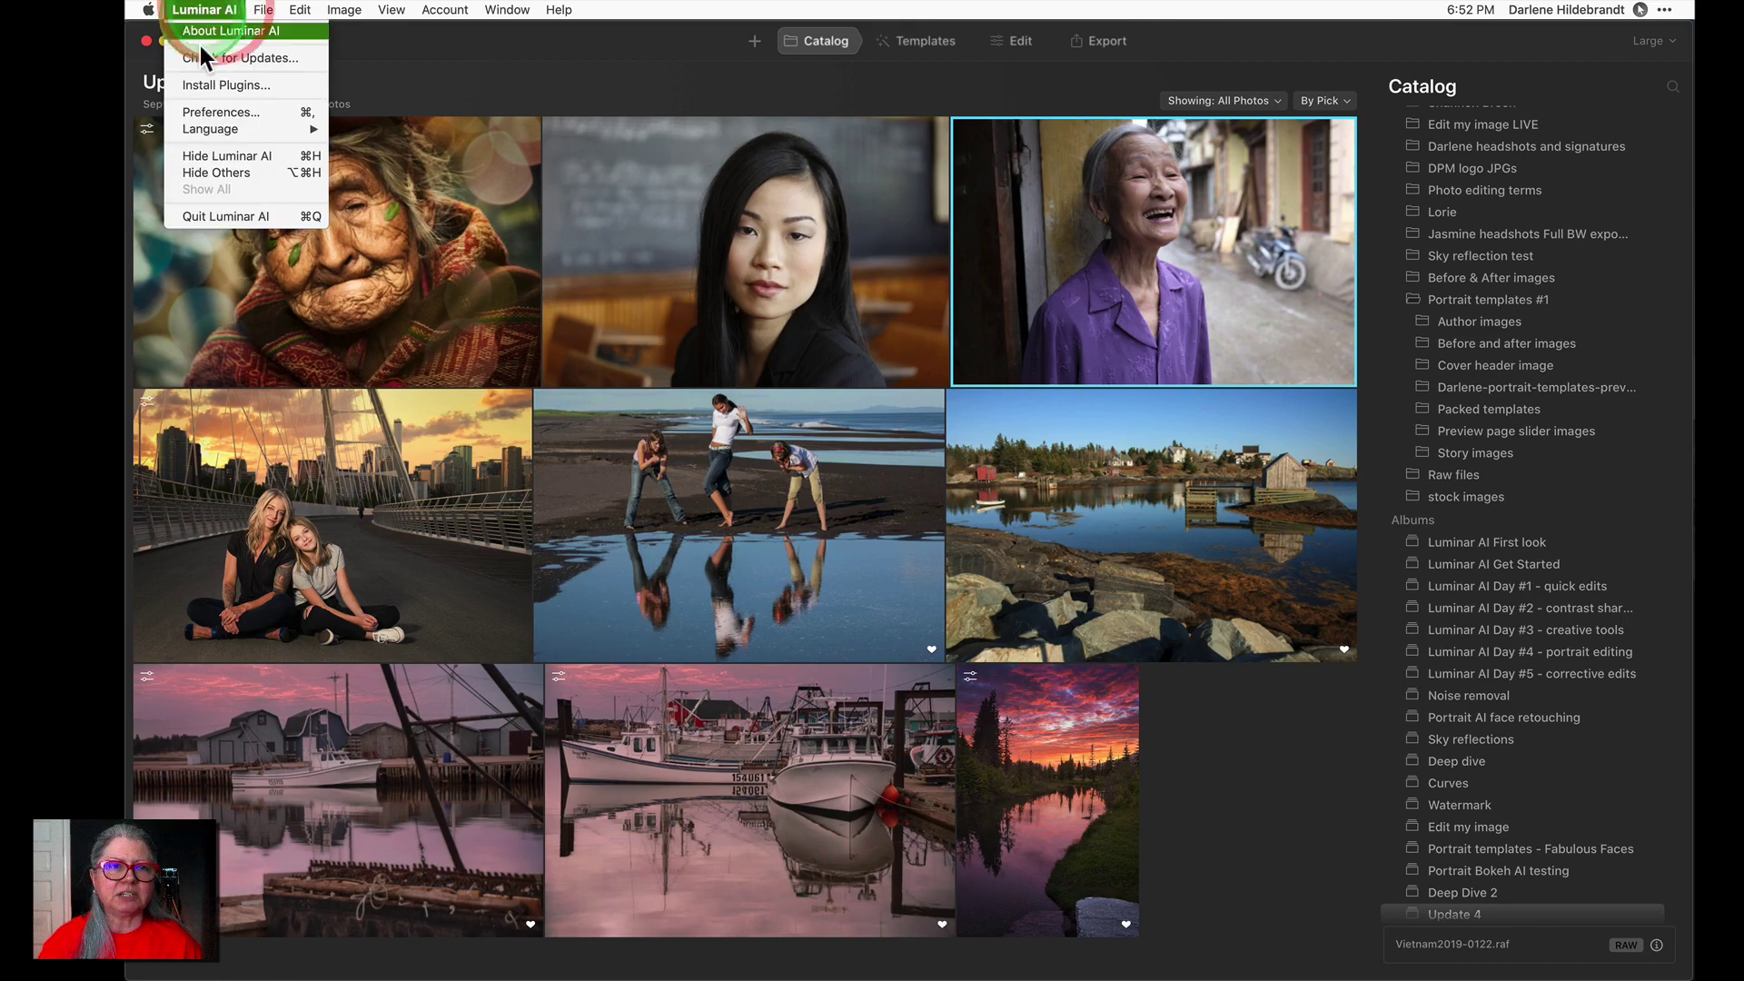
left_click(204, 86)
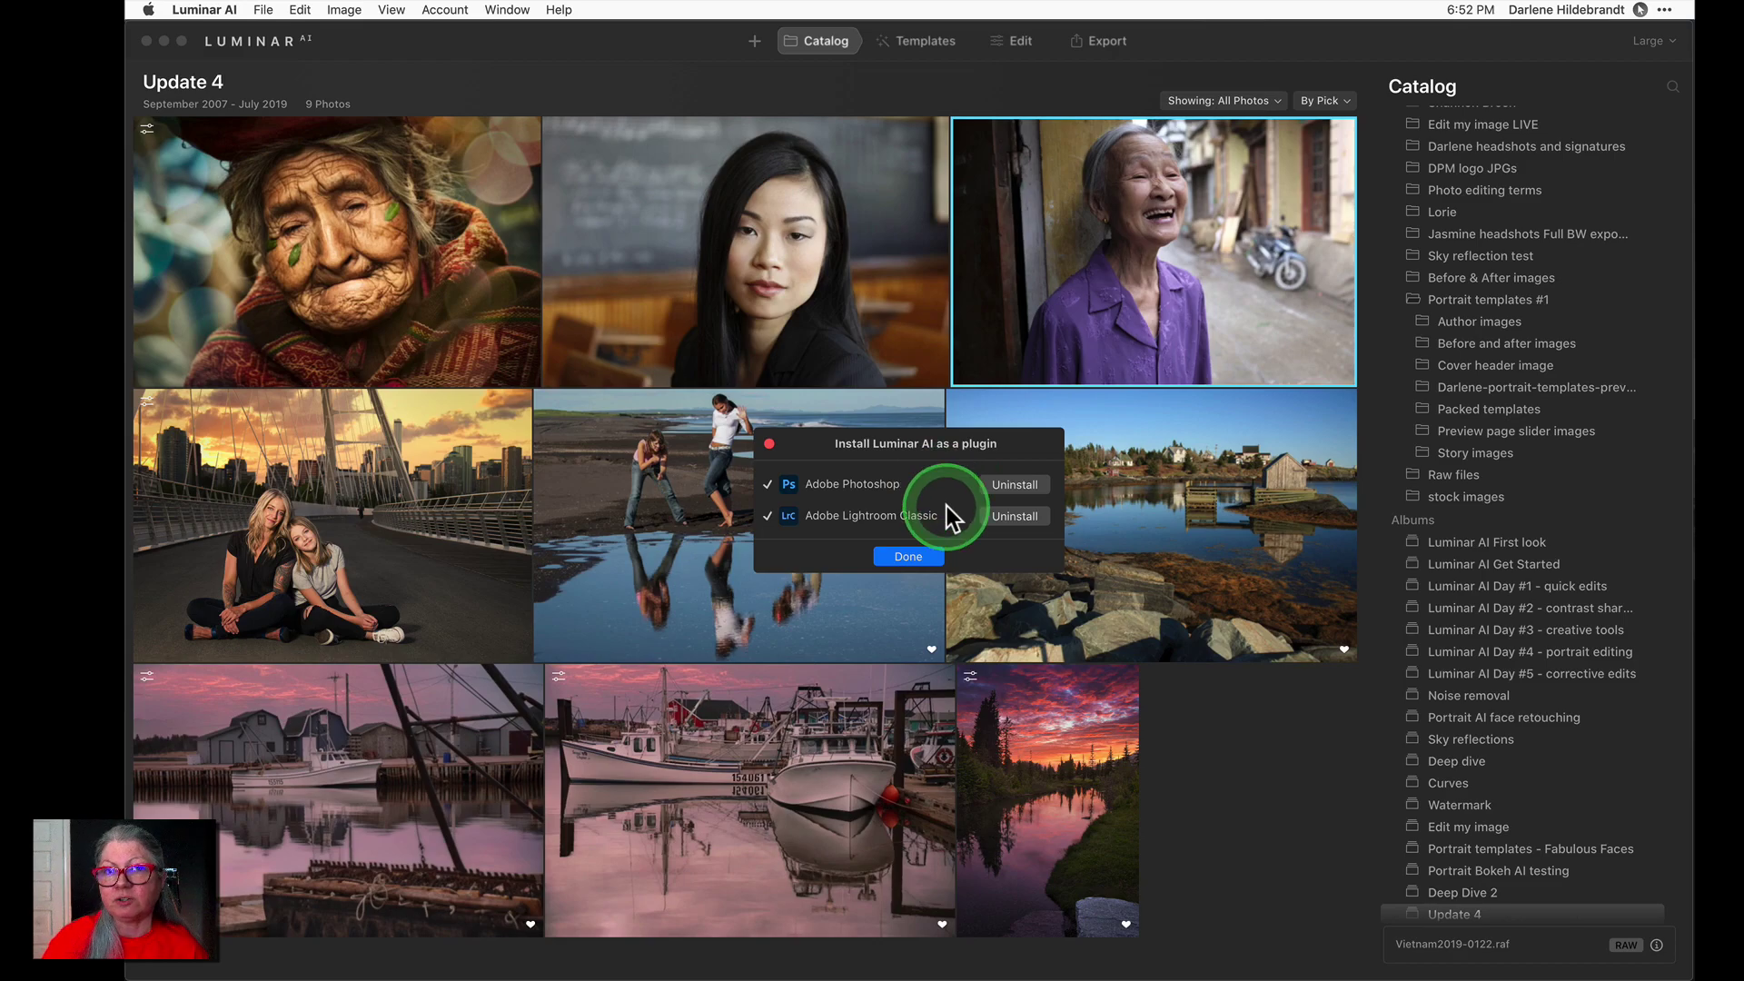
left_click(897, 554)
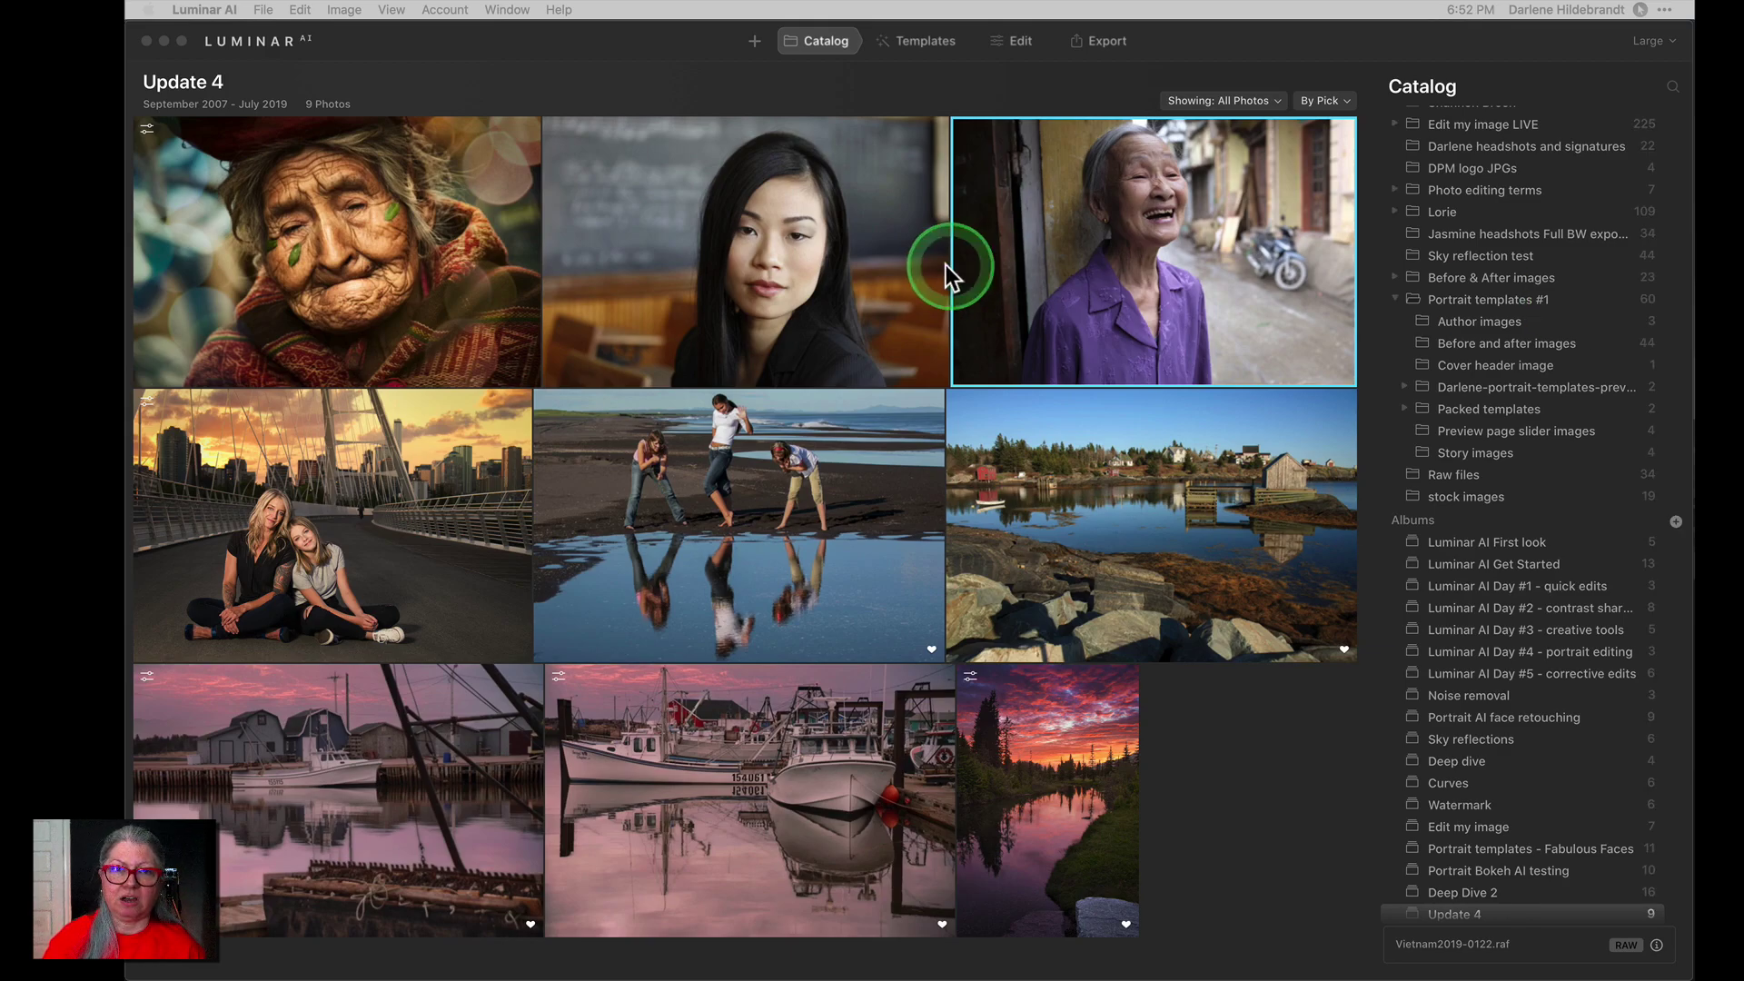
left_click(601, 91)
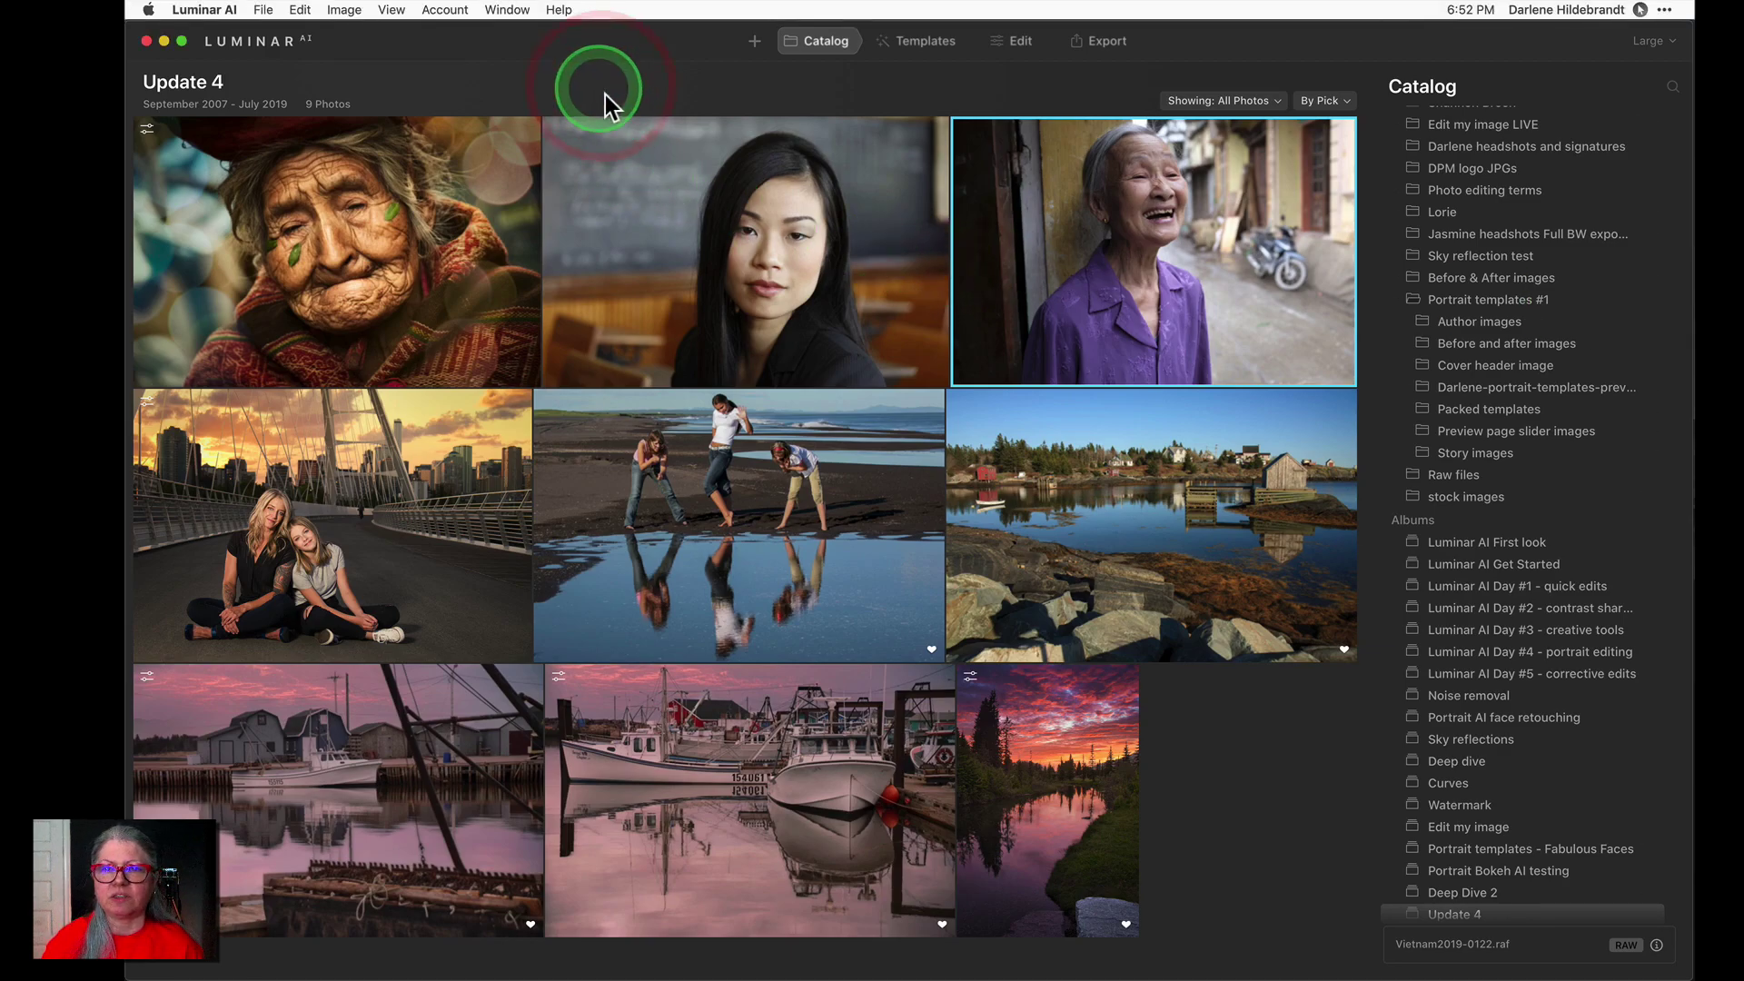
Apply the "Low key portrait" template to the classroom portrait of the dark-haired woman
left_click(842, 262)
left_click(929, 40)
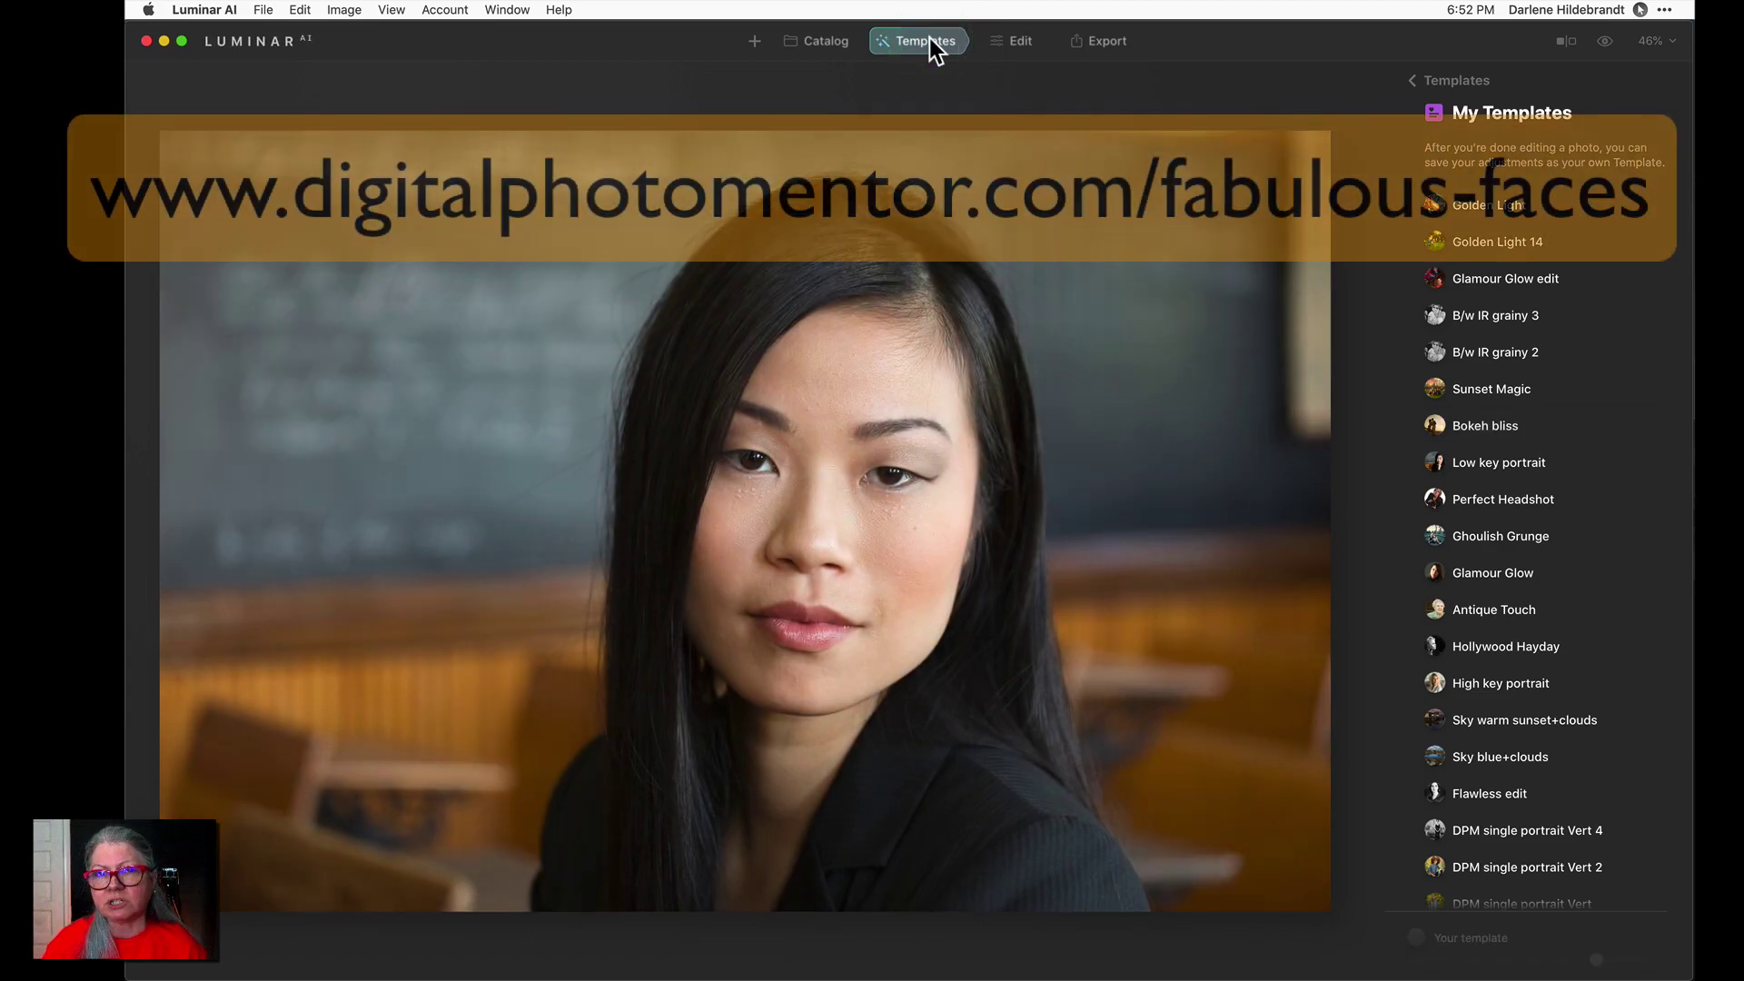
left_click(1315, 370)
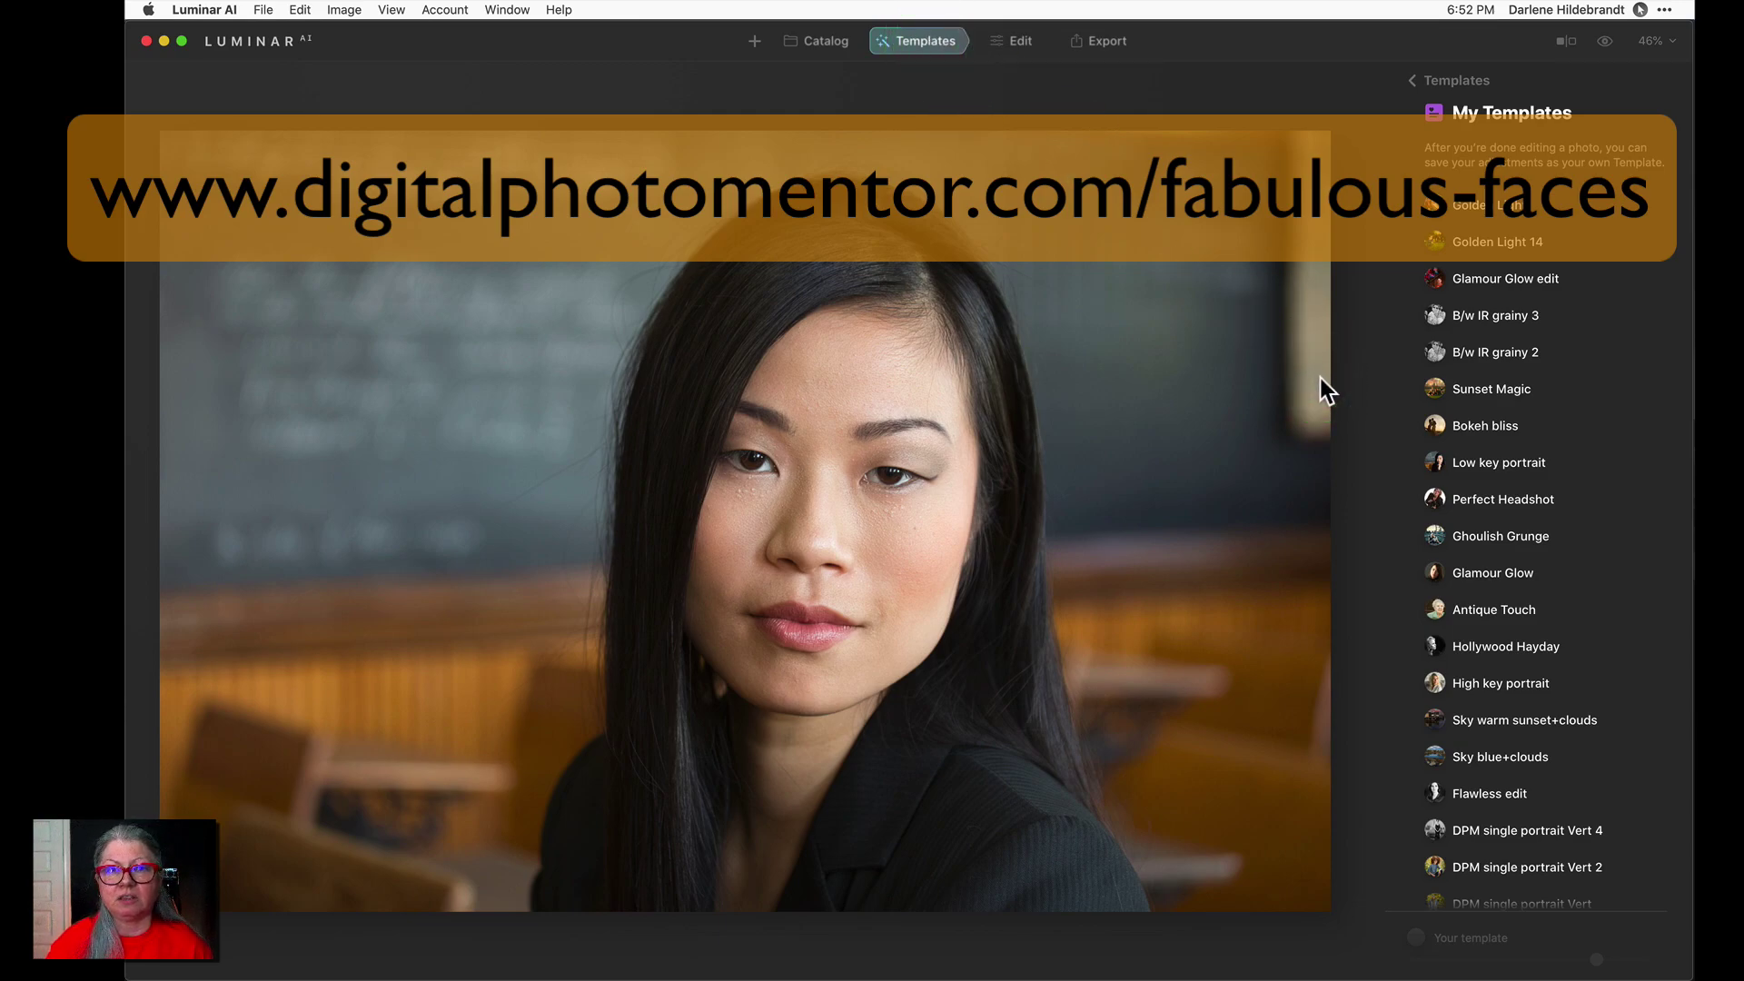
left_click(1494, 462)
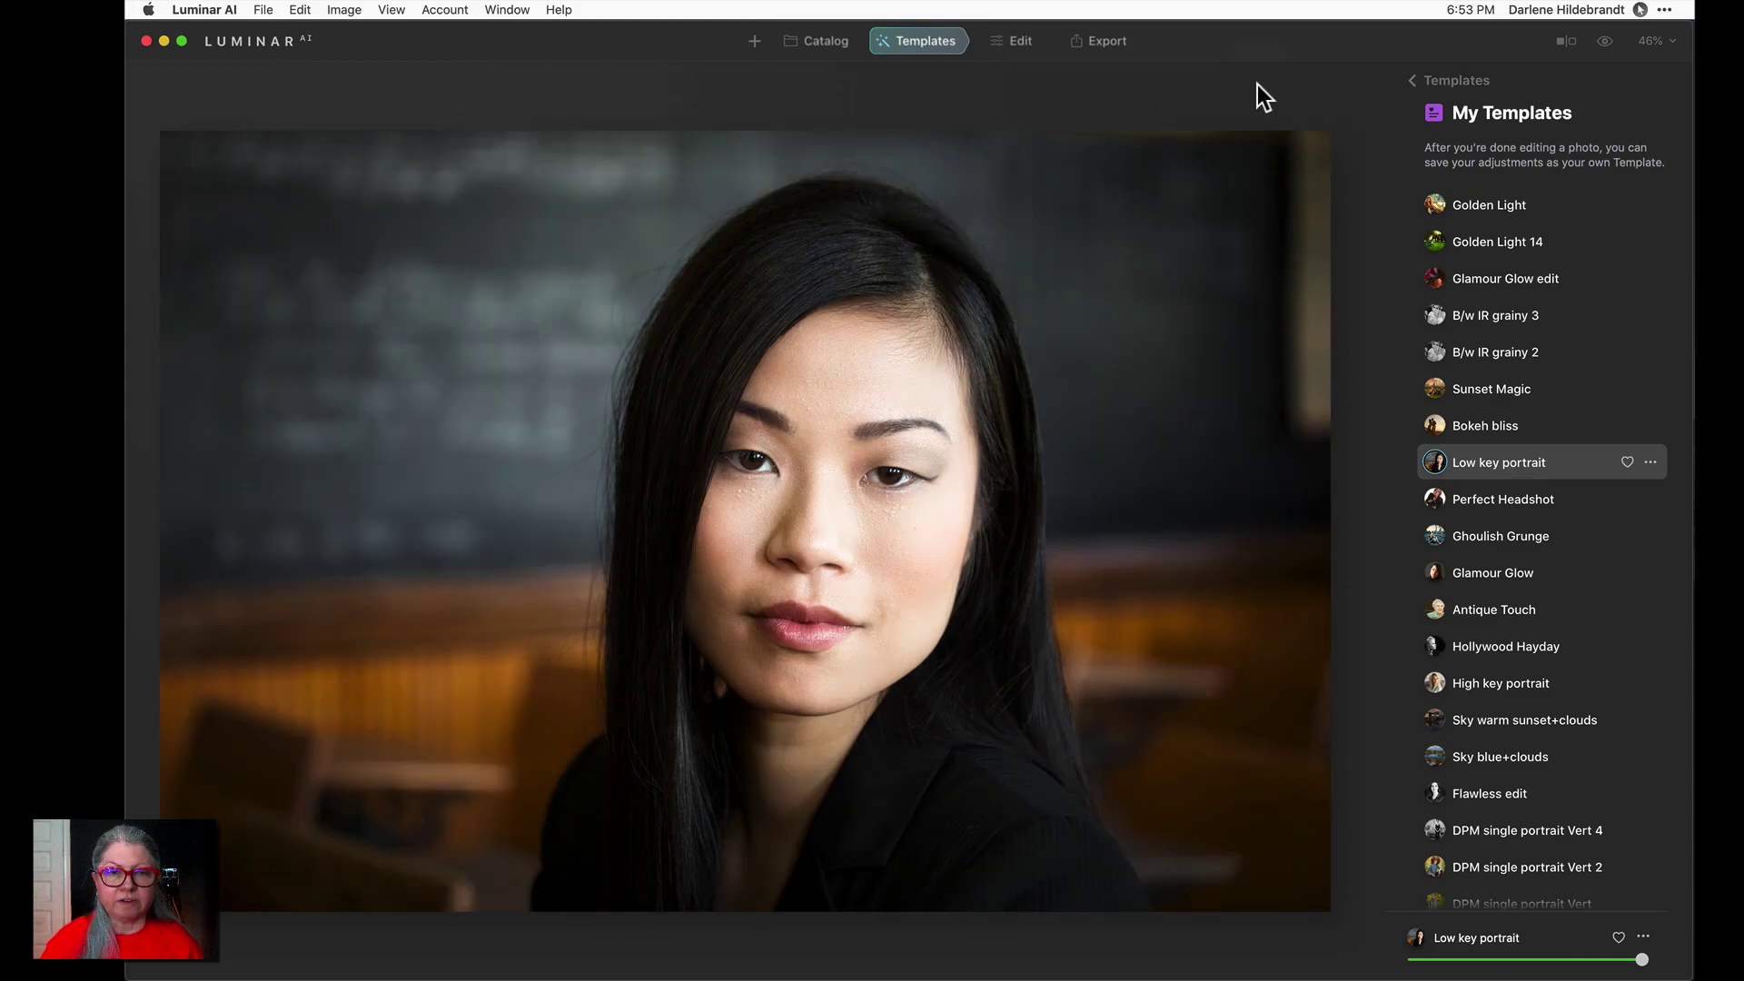
Blur the portrait's background with the Portrait Bokeh tool at an Amount of 59
left_click(1022, 42)
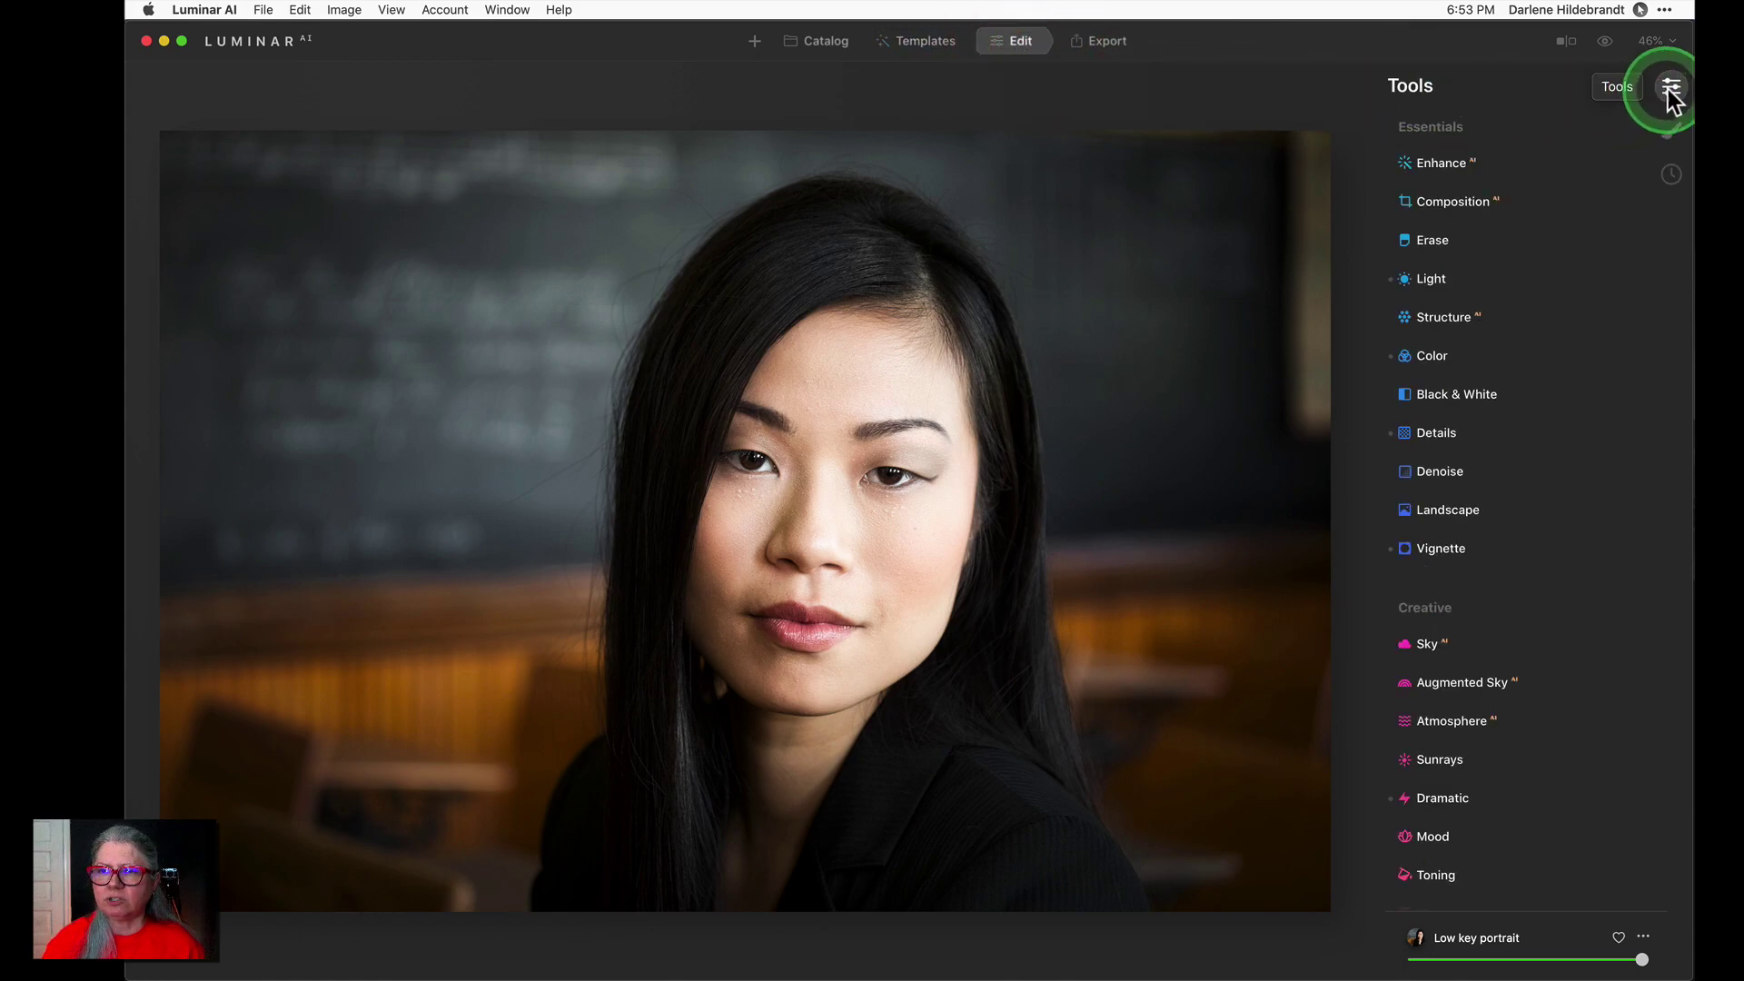
scroll(1562, 247, "down", 5)
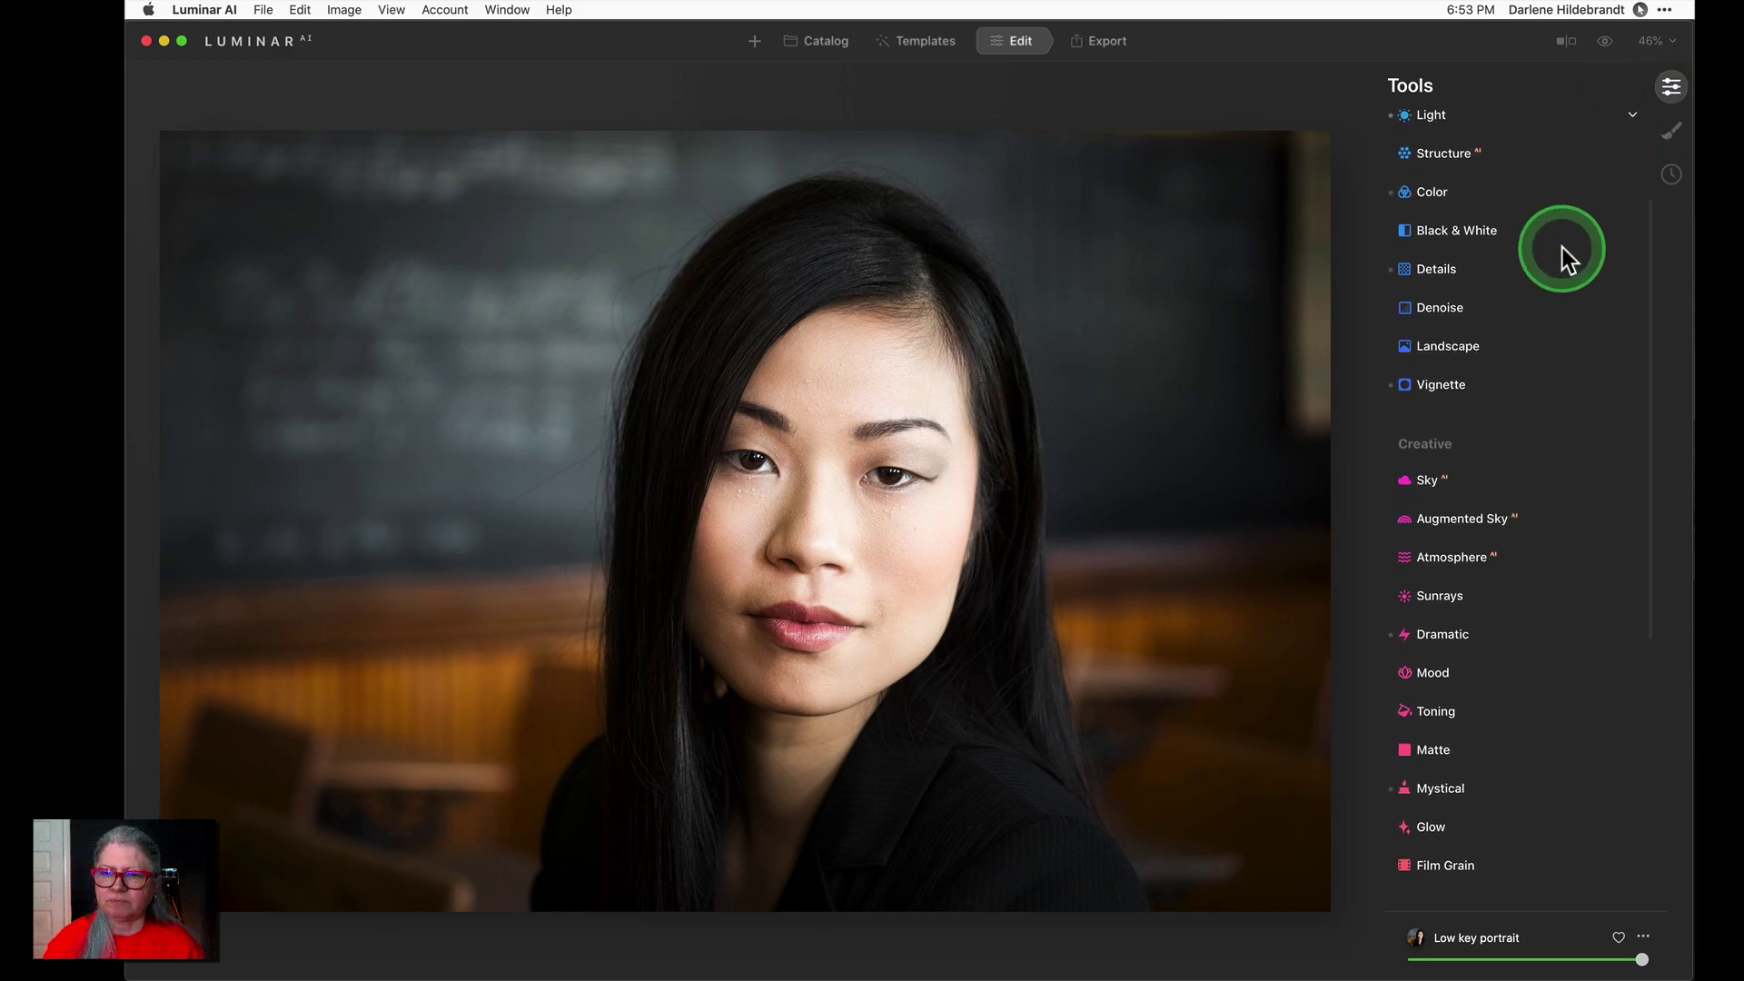
scroll(1562, 247, "down", 5)
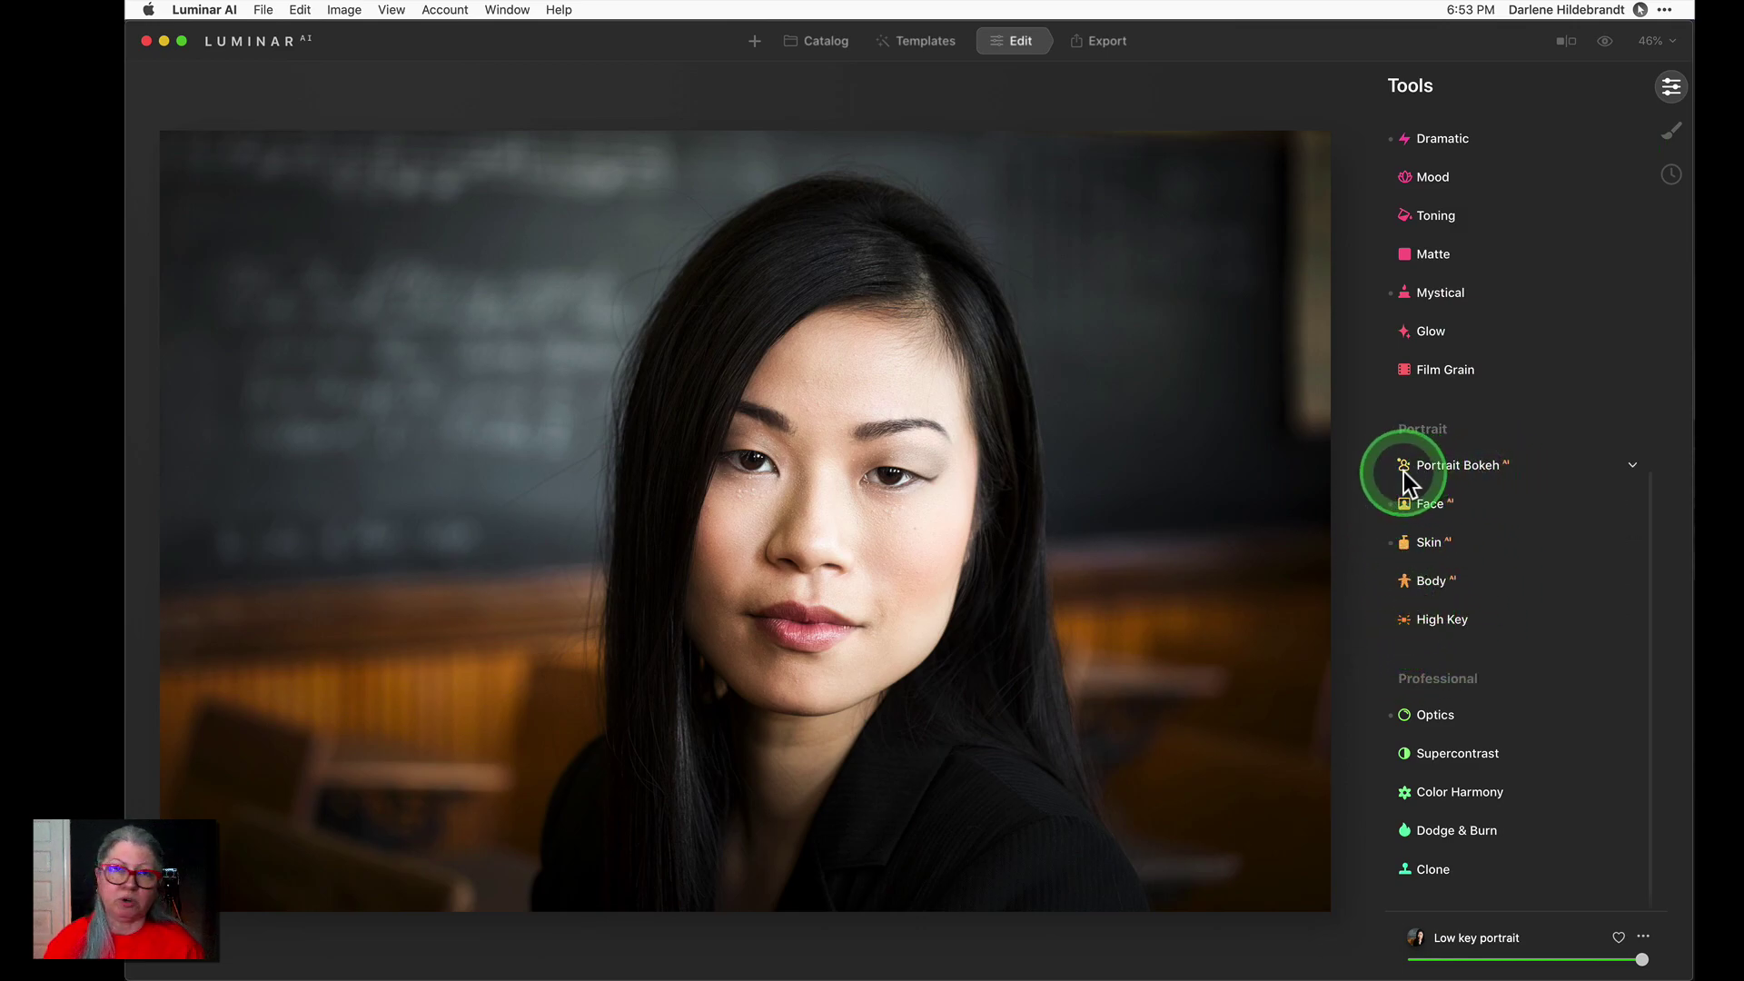
left_click(1453, 465)
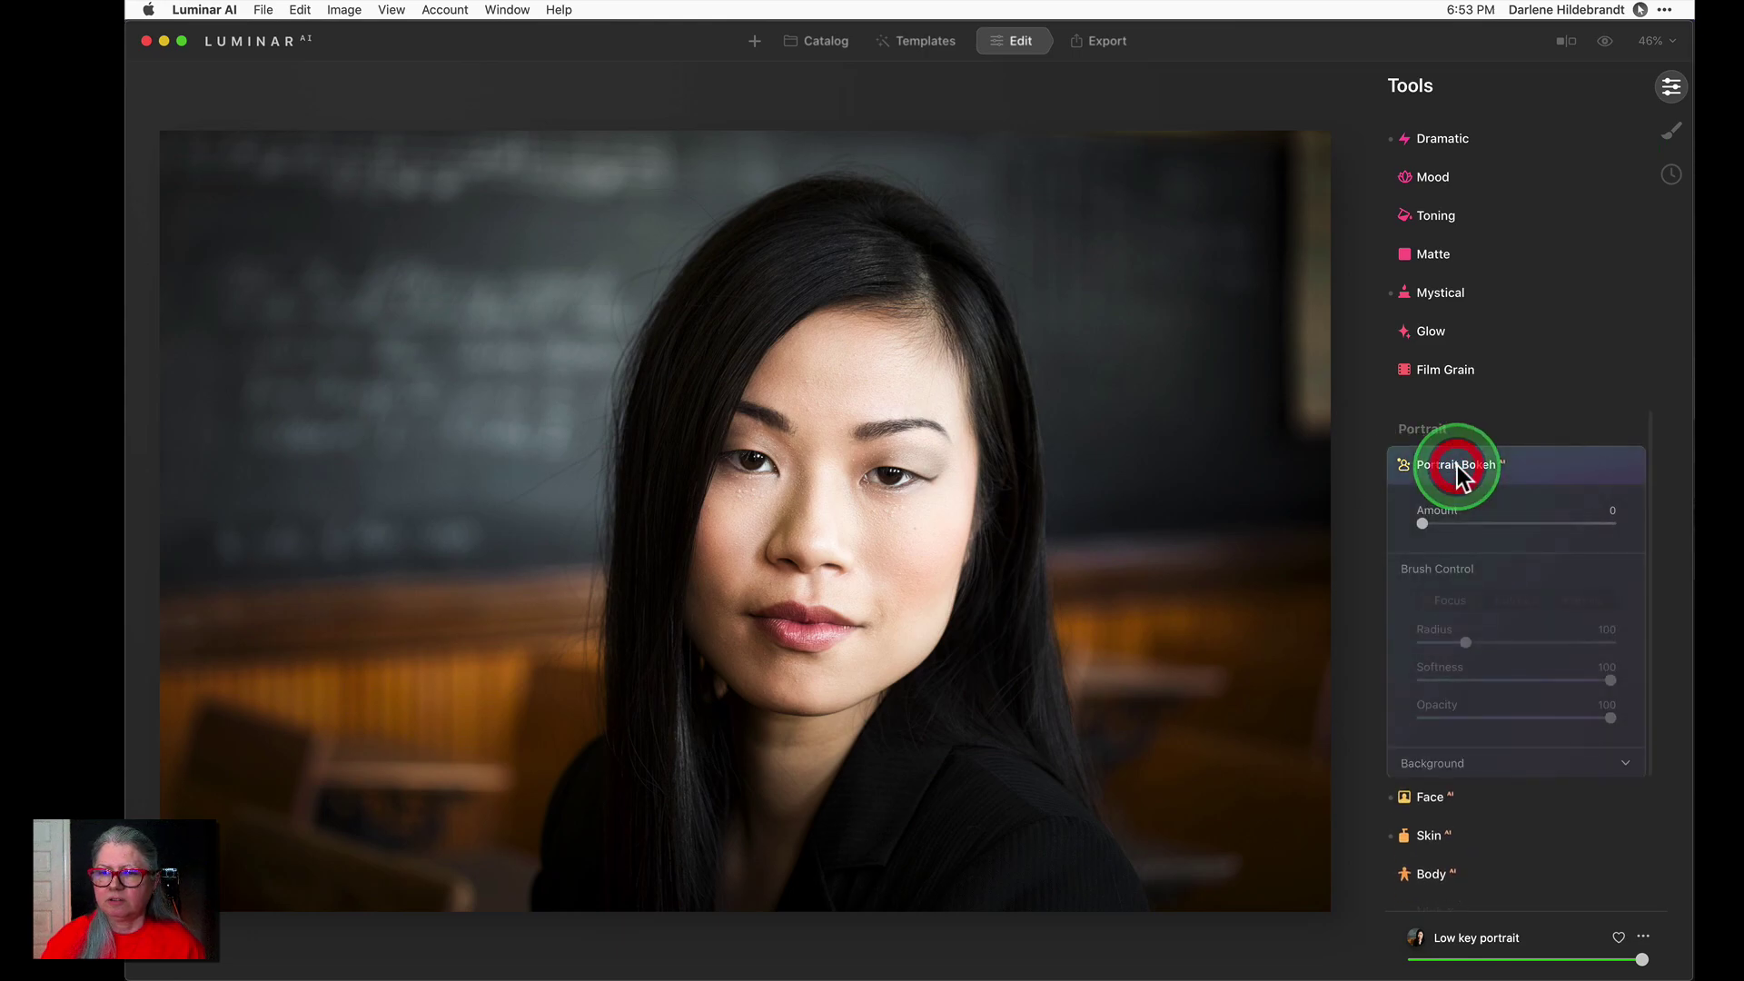
scroll(1457, 465, "down", 3)
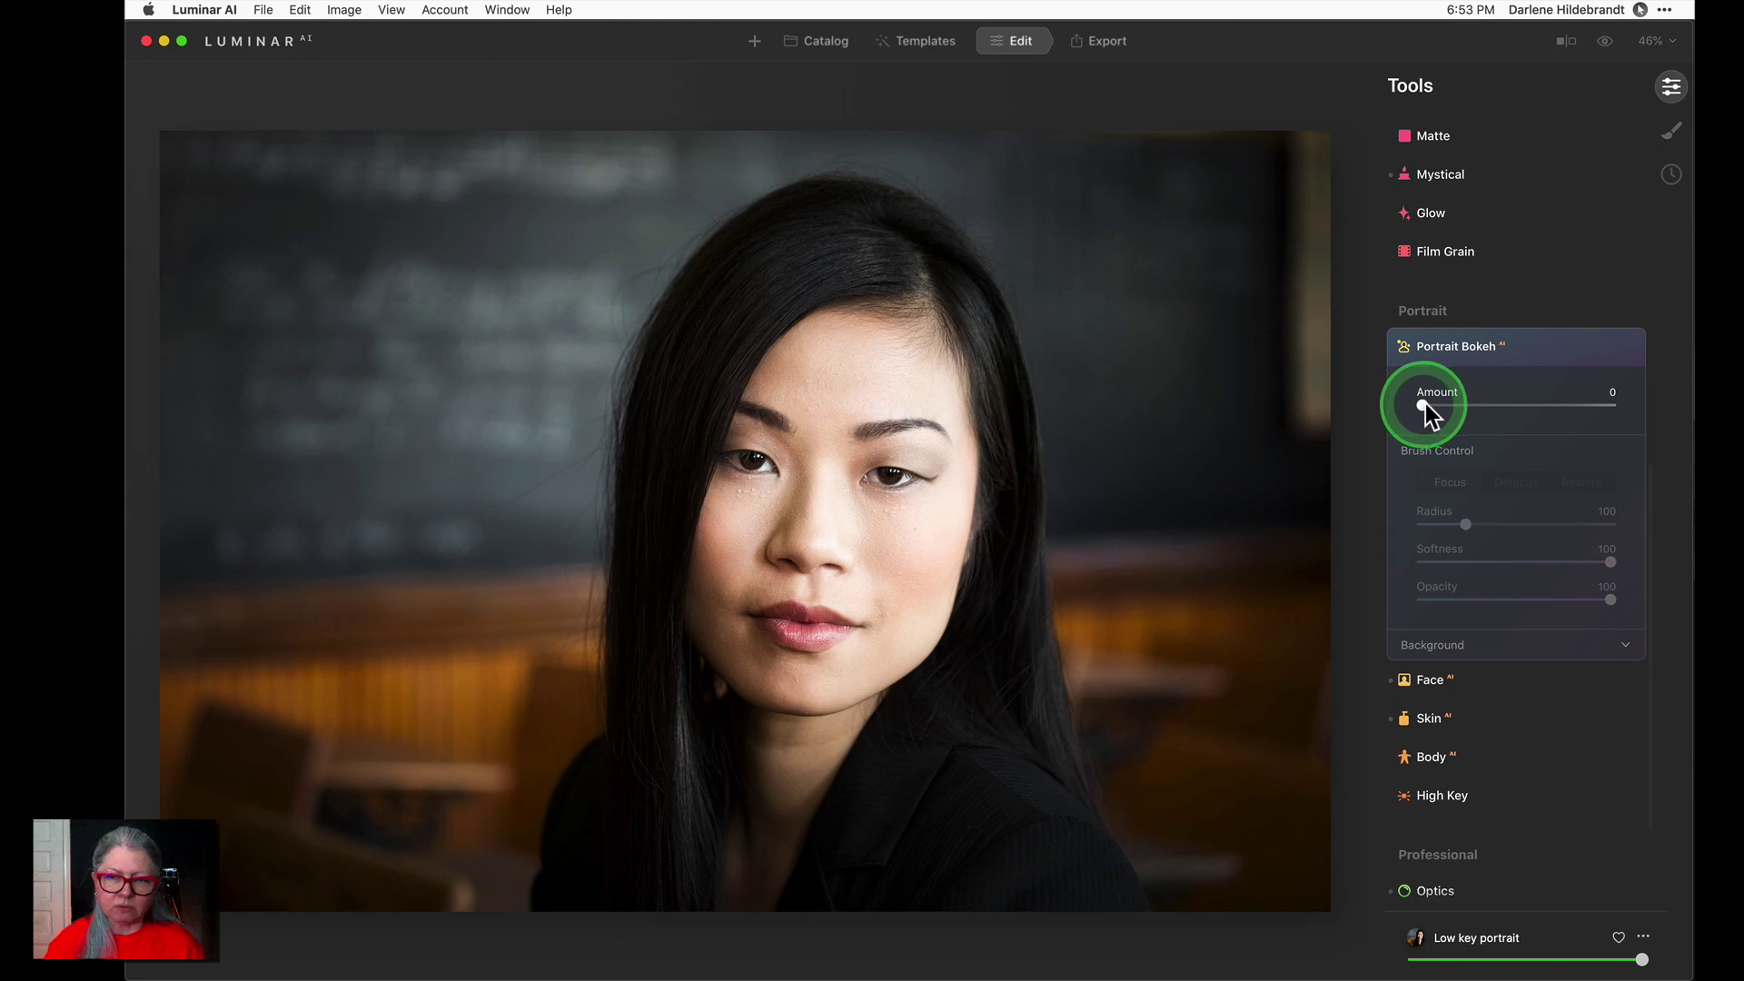
left_click_drag(1425, 405, 1540, 401)
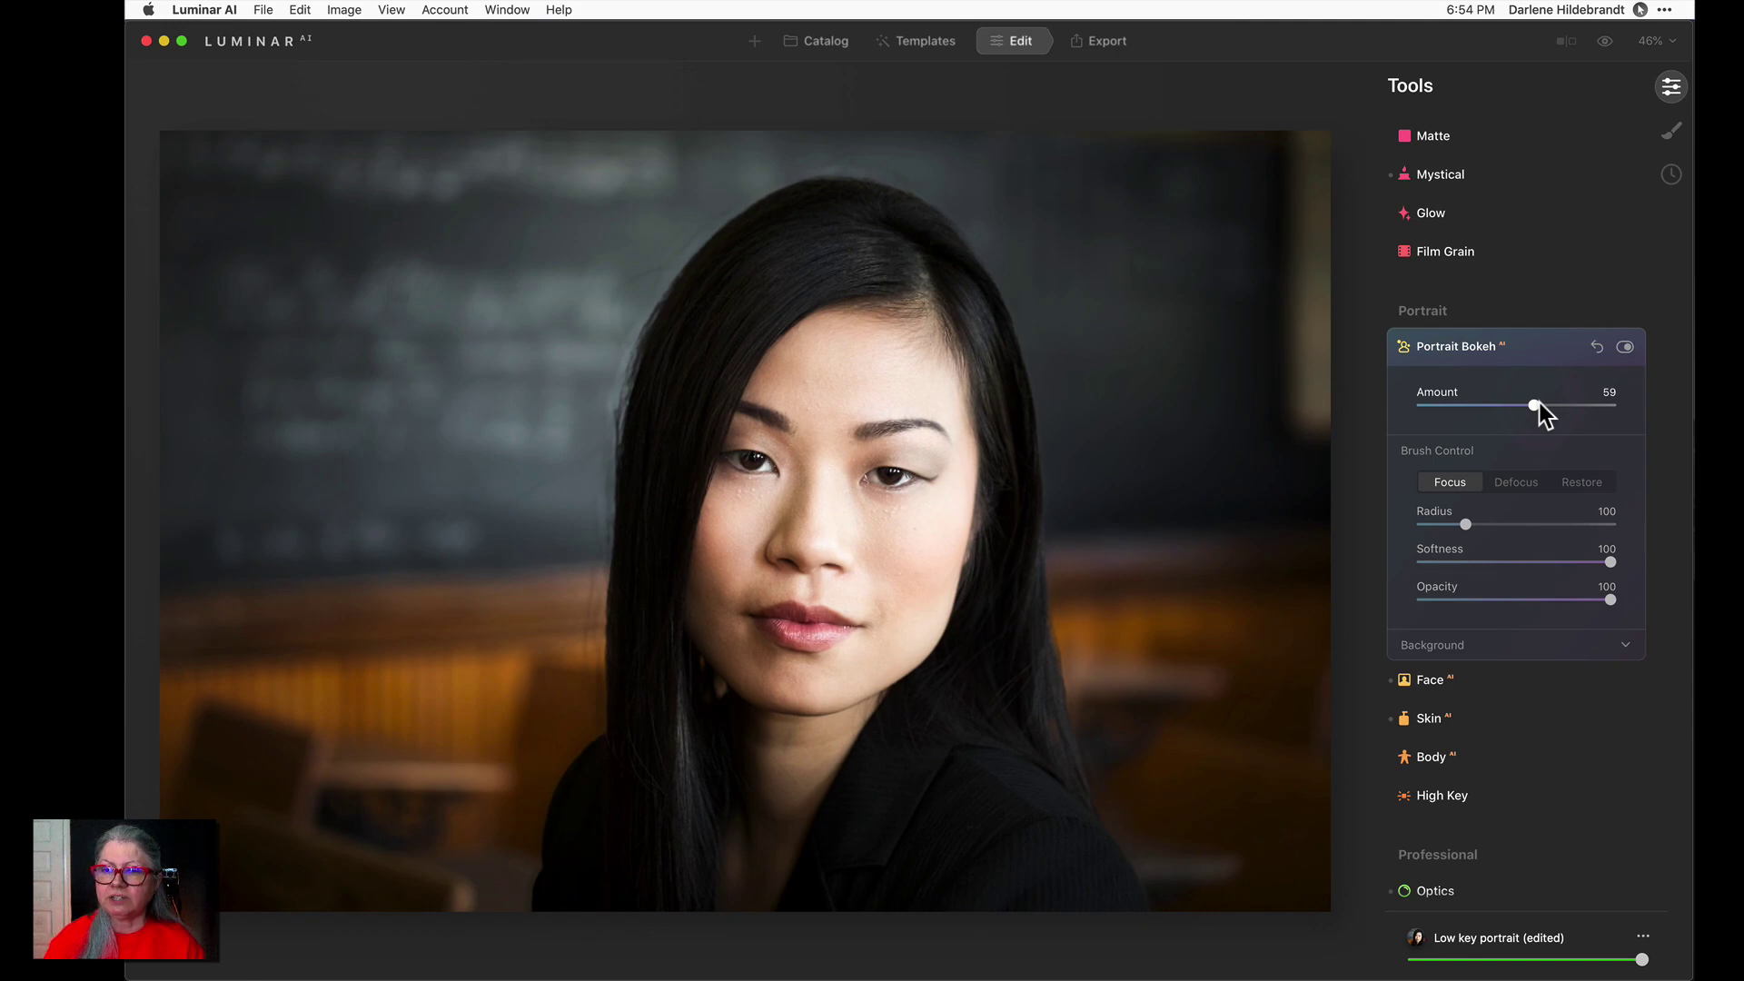
Expand the Portrait Bokeh Background settings and set the Focus brush to Radius 40 and Opacity 62
left_click(1431, 646)
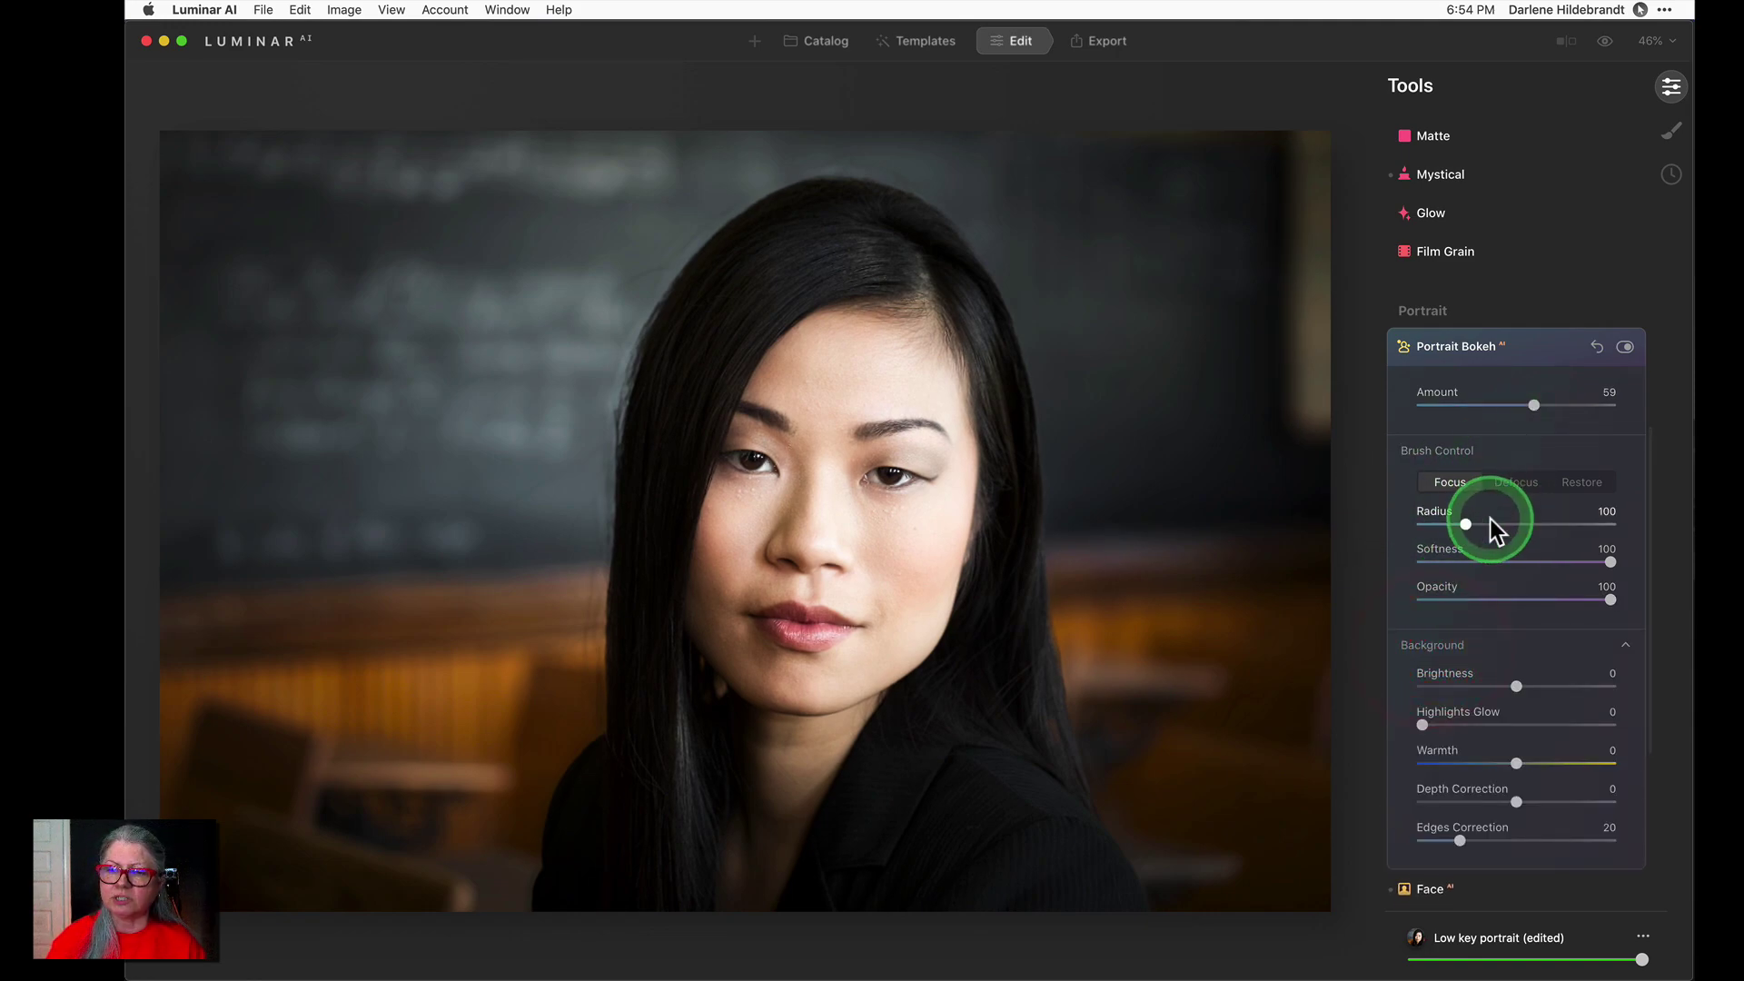
scroll(1489, 520, "down", 2)
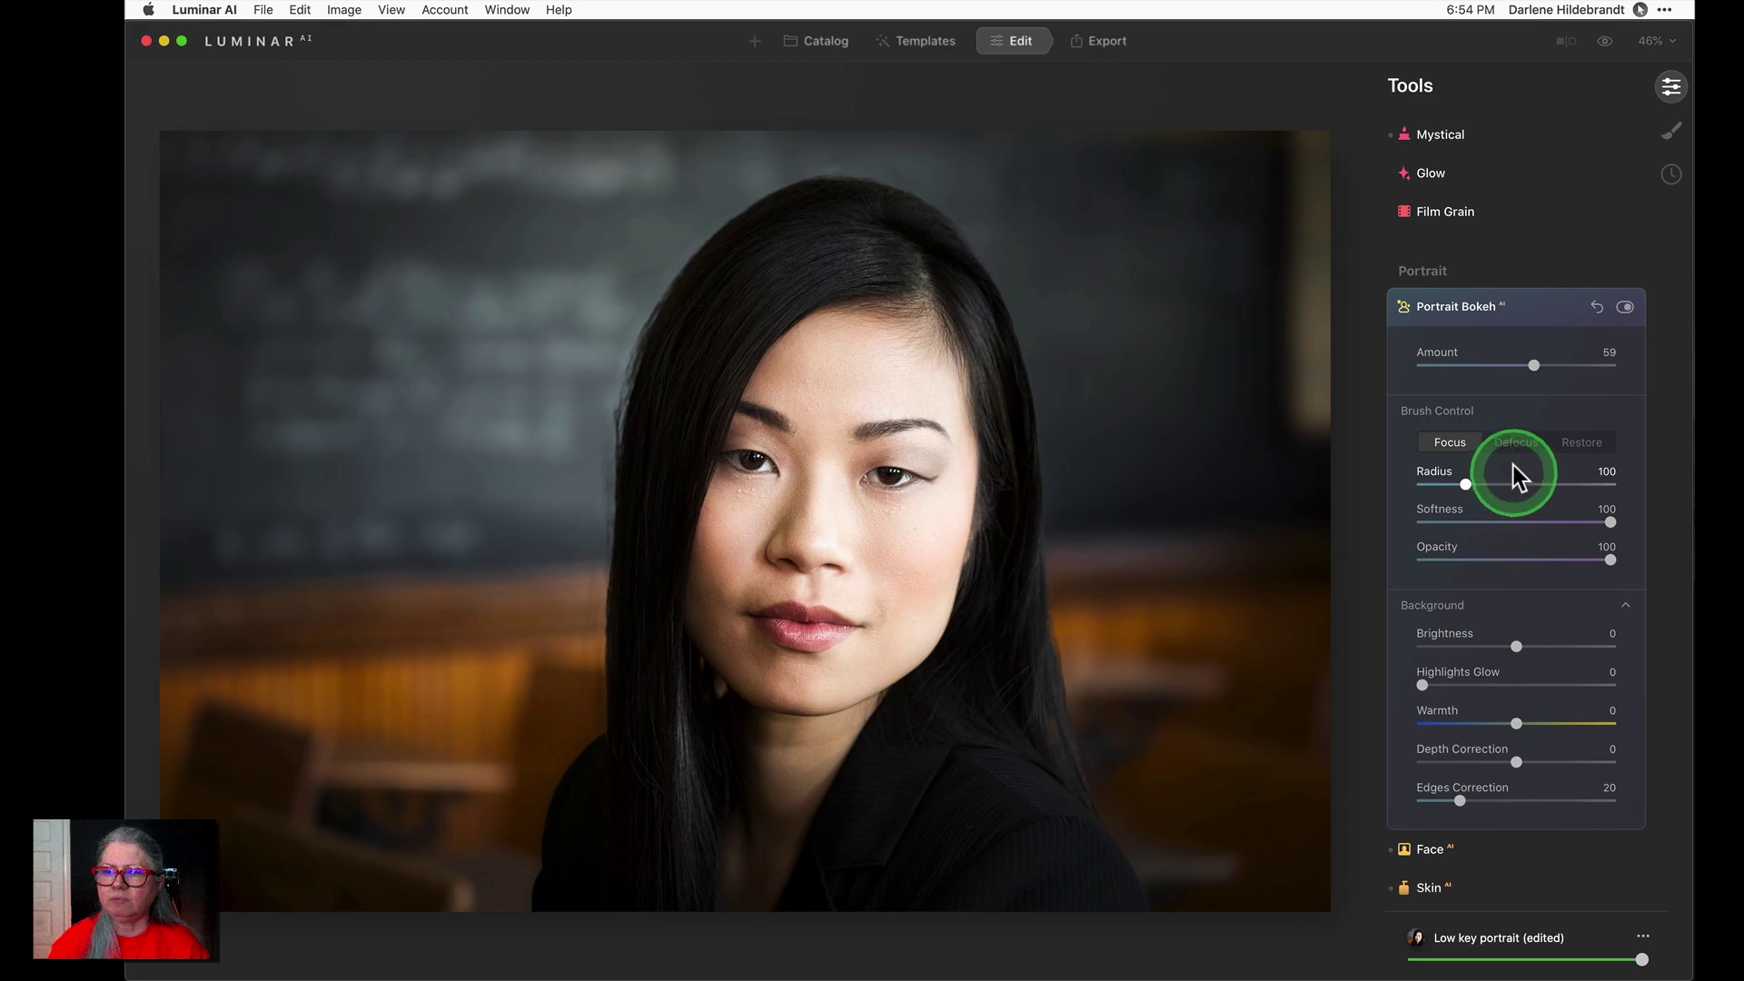
left_click(1444, 442)
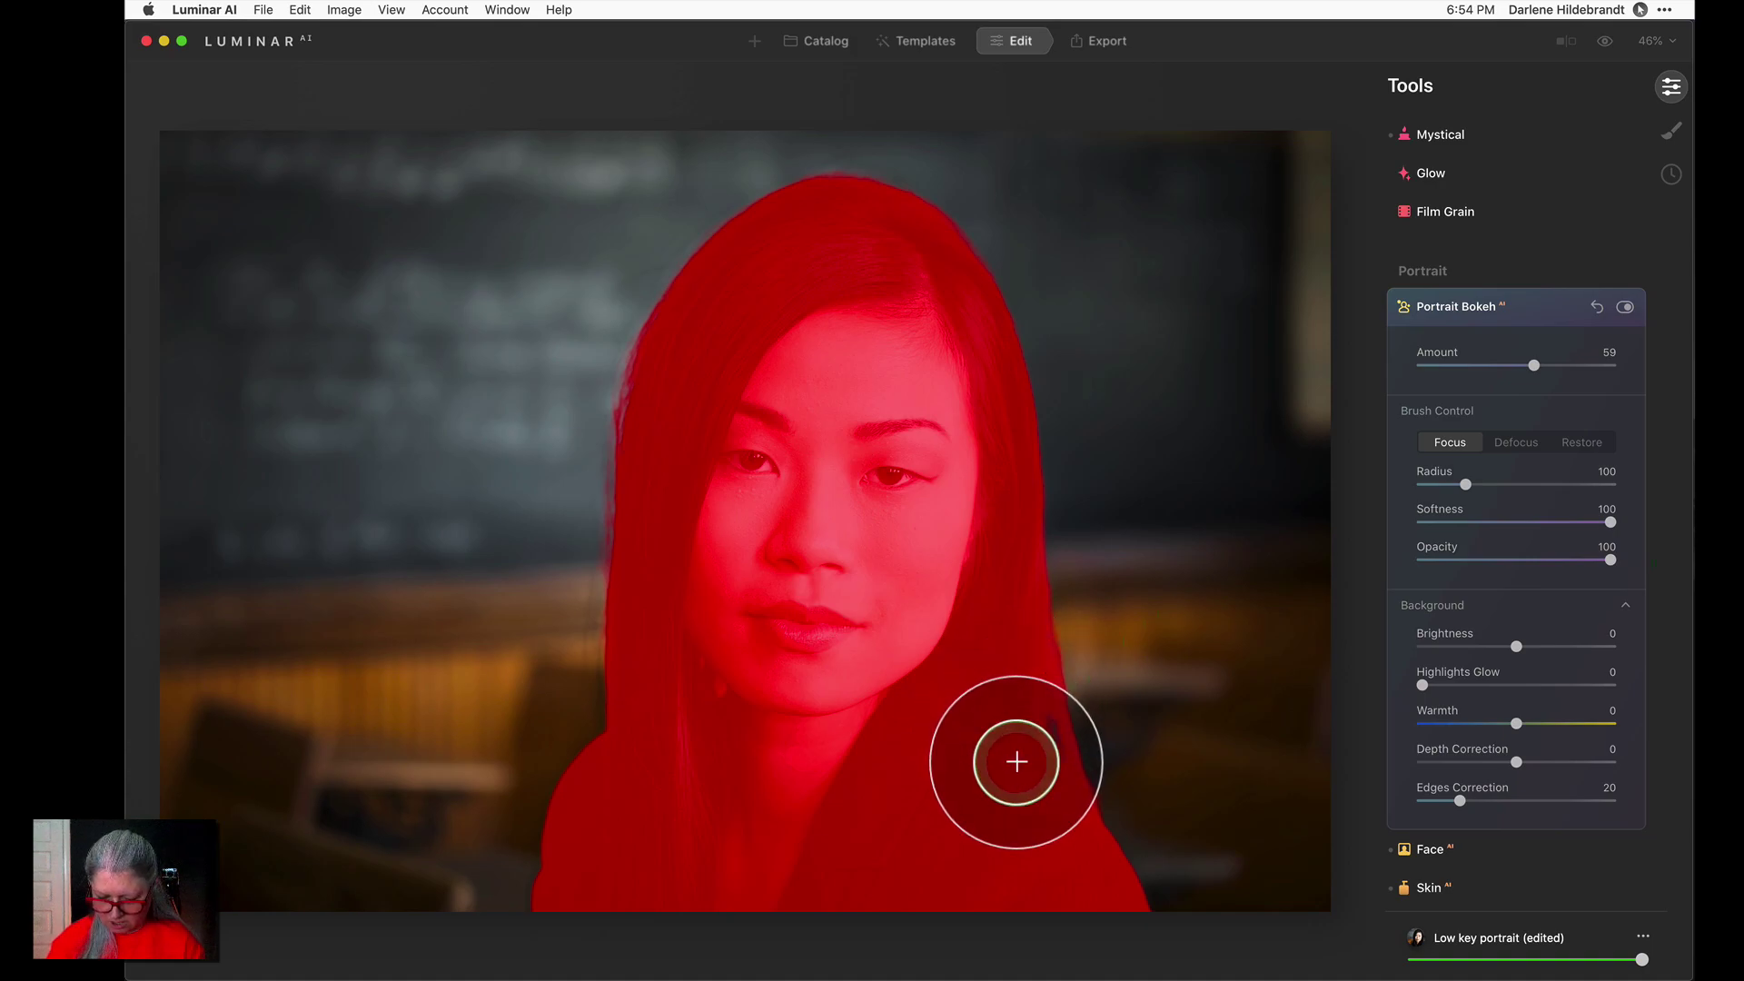
key("bracketleft")
key("bracketleft")
key("bracketleft")
key("bracketleft")
key("bracketleft")
key("bracketleft")
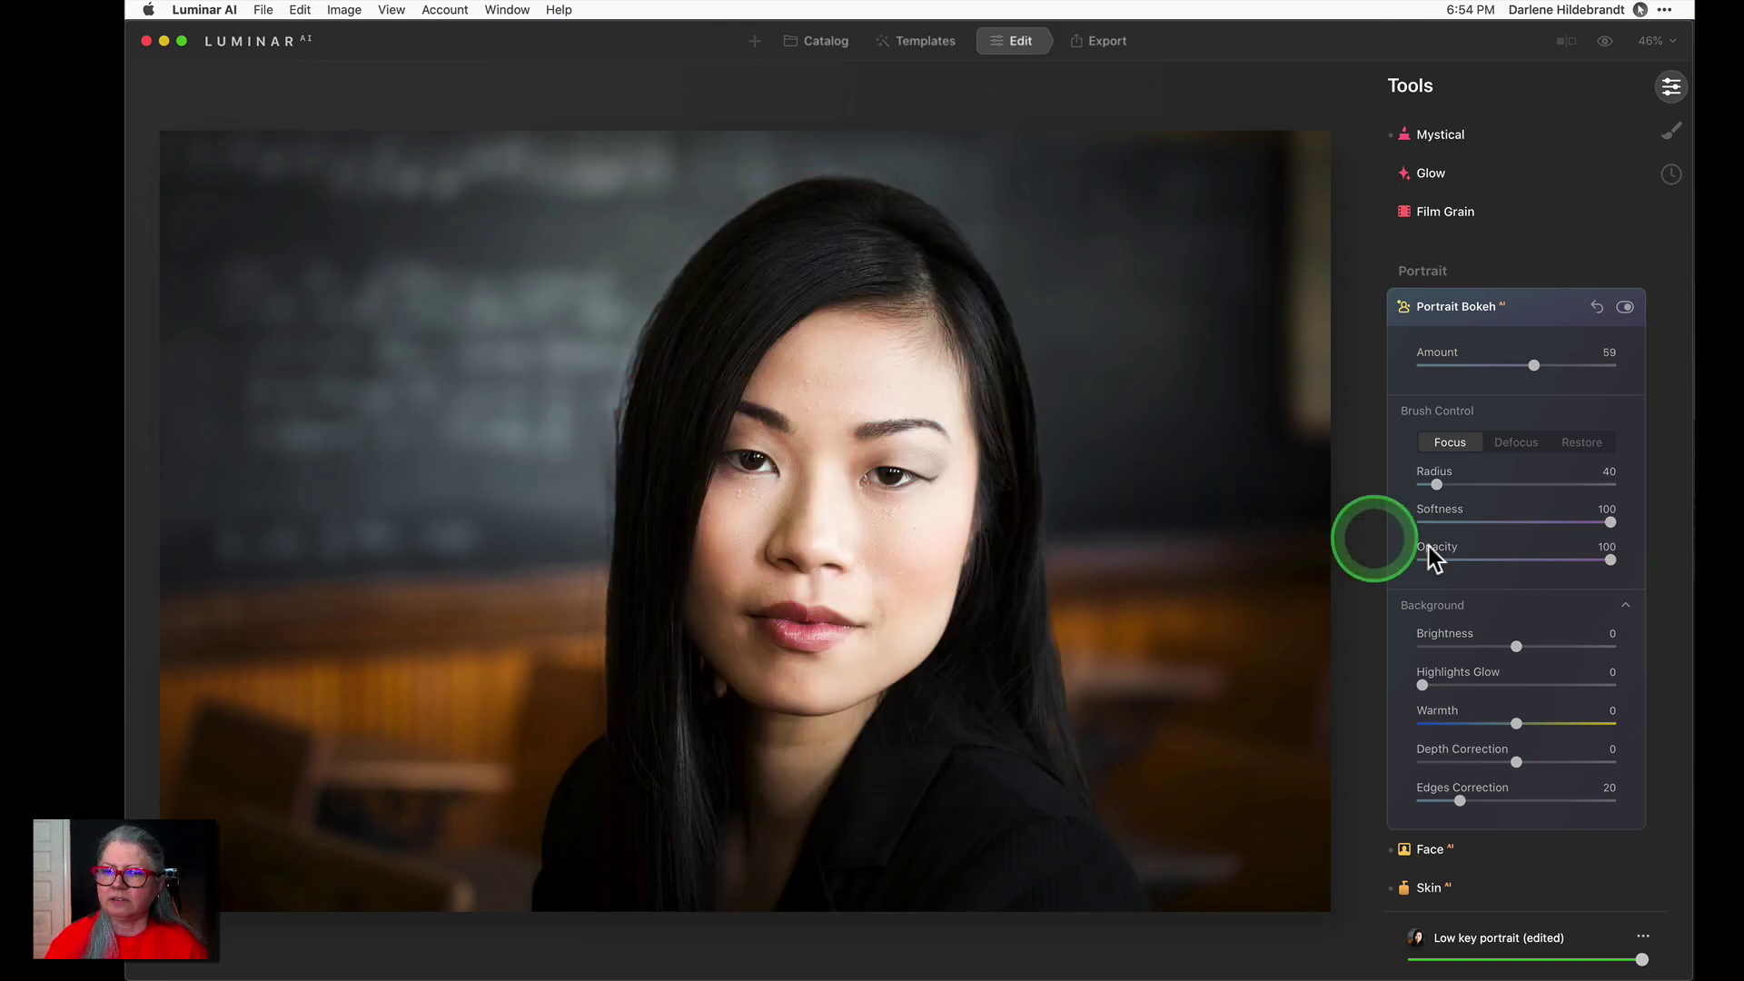
left_click(1539, 560)
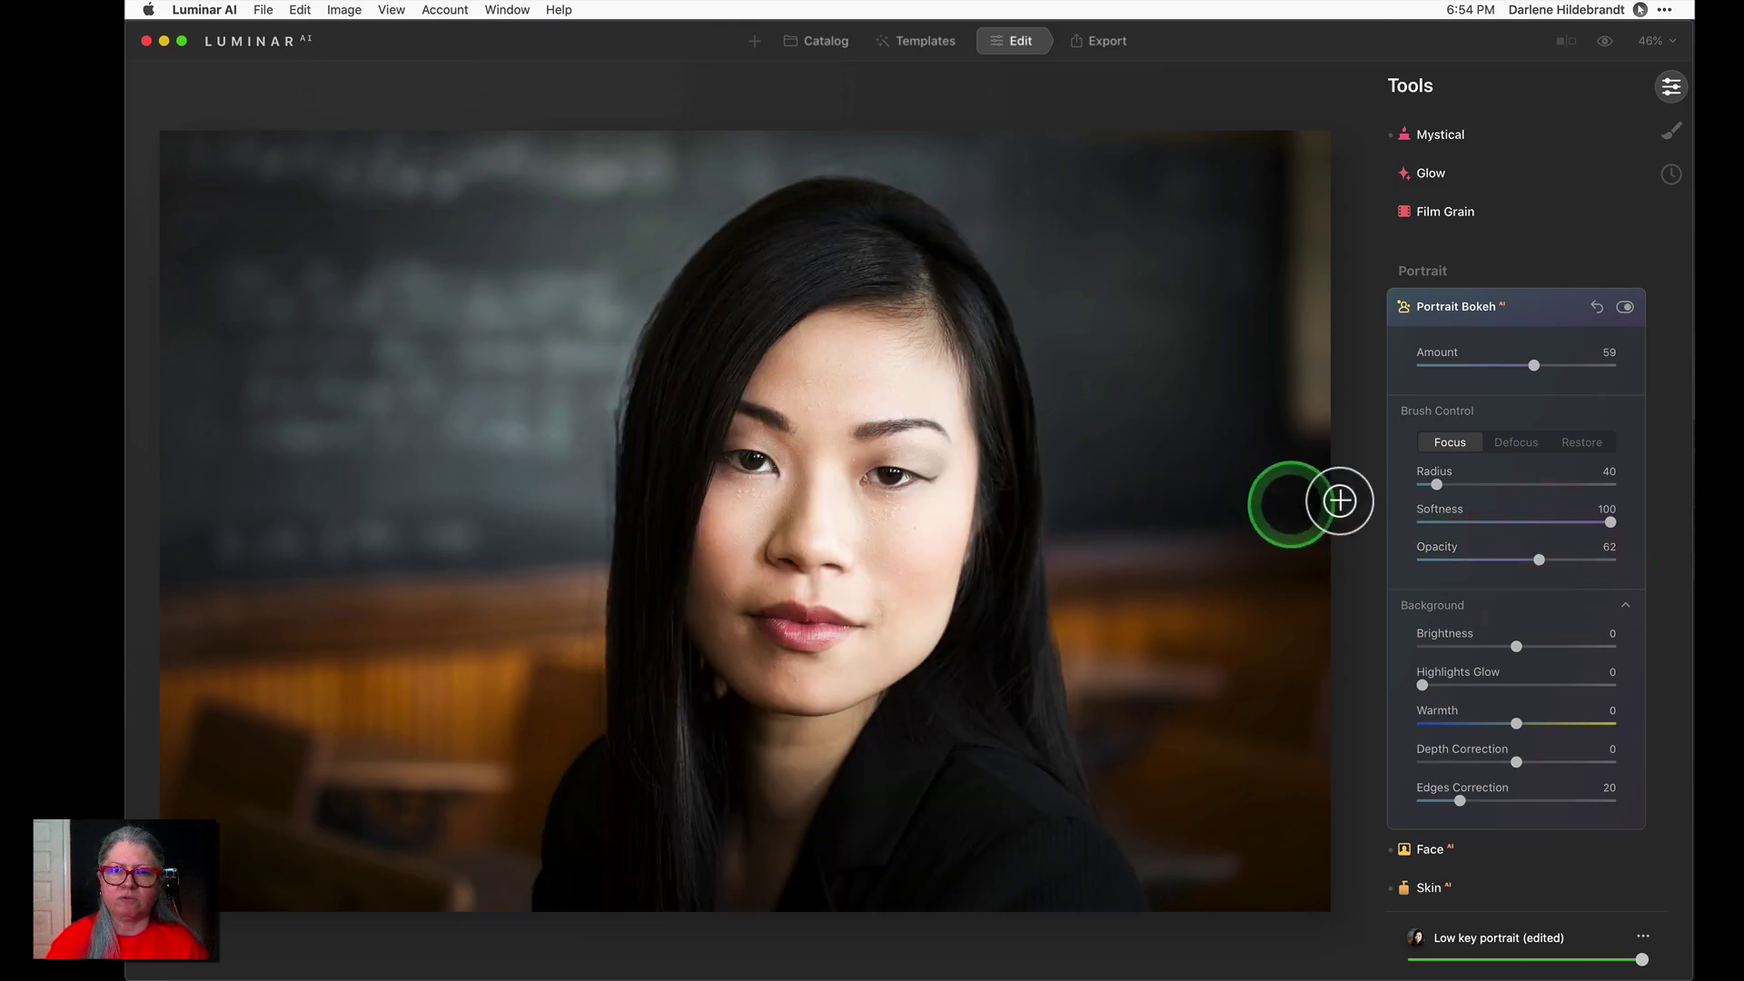
Compare with the original photo, paint focus along the woman's hair edge on the chalkboard side, and check the mask
key("backslash")
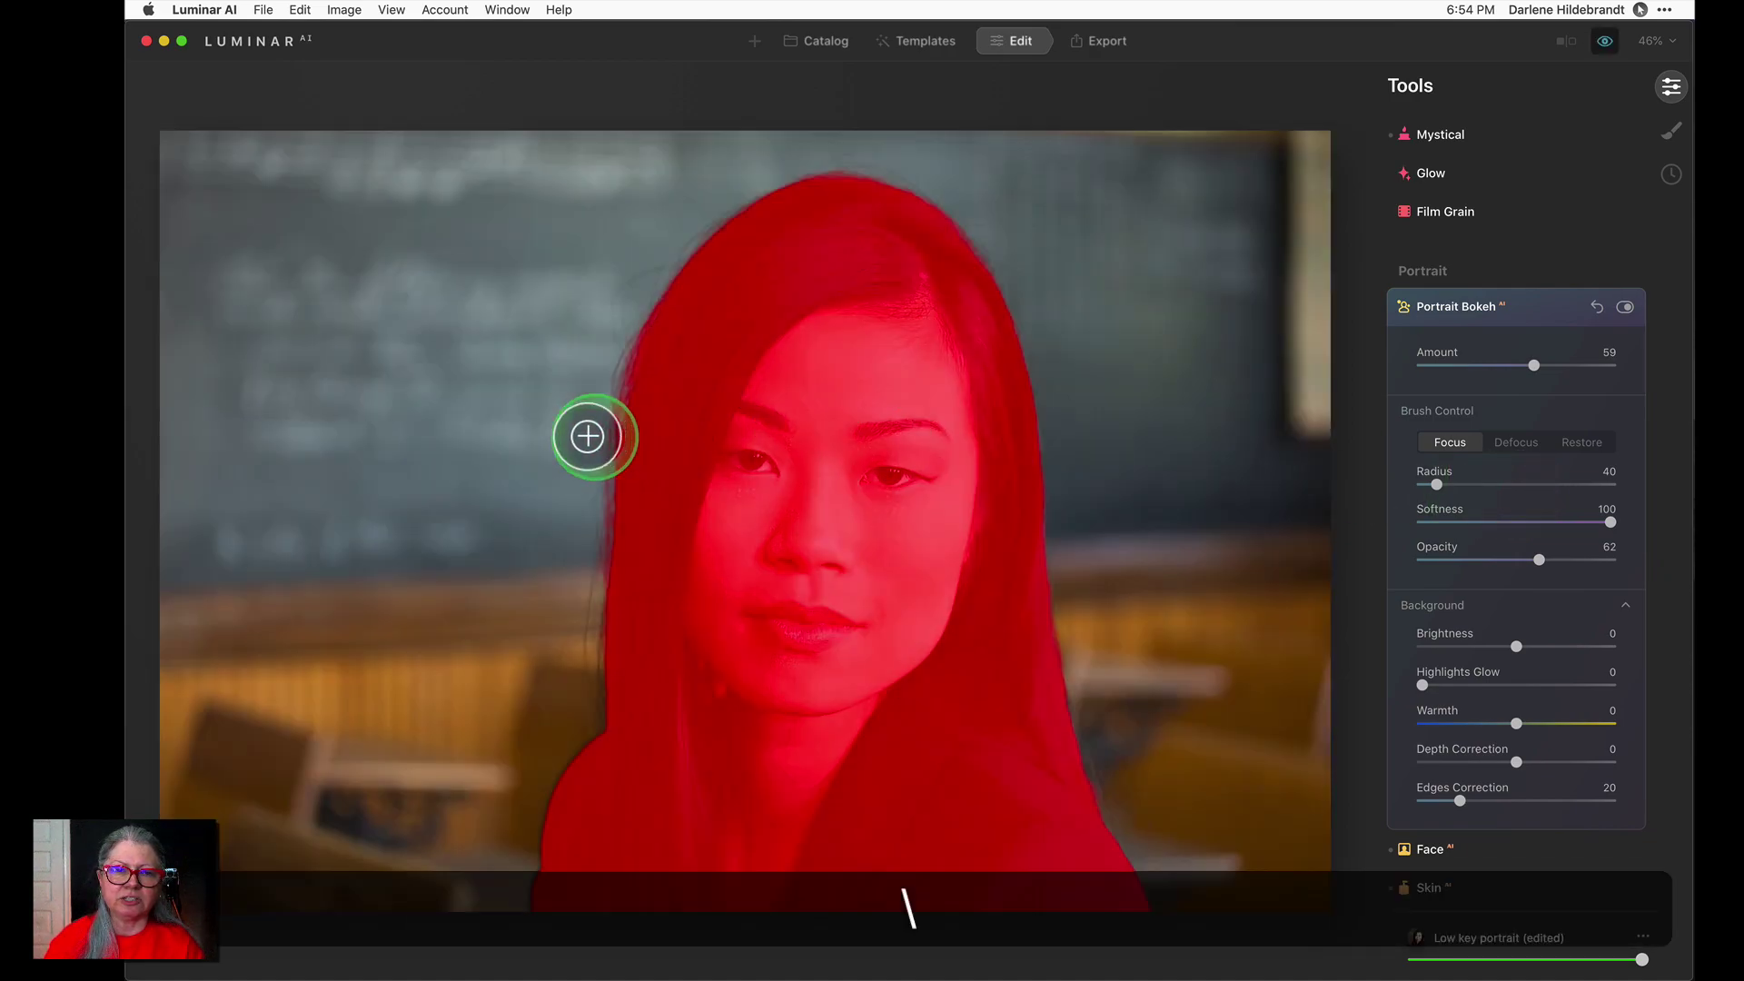
key("backslash")
mouse_move(624, 465)
left_mouse_down()
mouse_move(629, 378)
mouse_move(599, 562)
mouse_move(600, 754)
left_mouse_up()
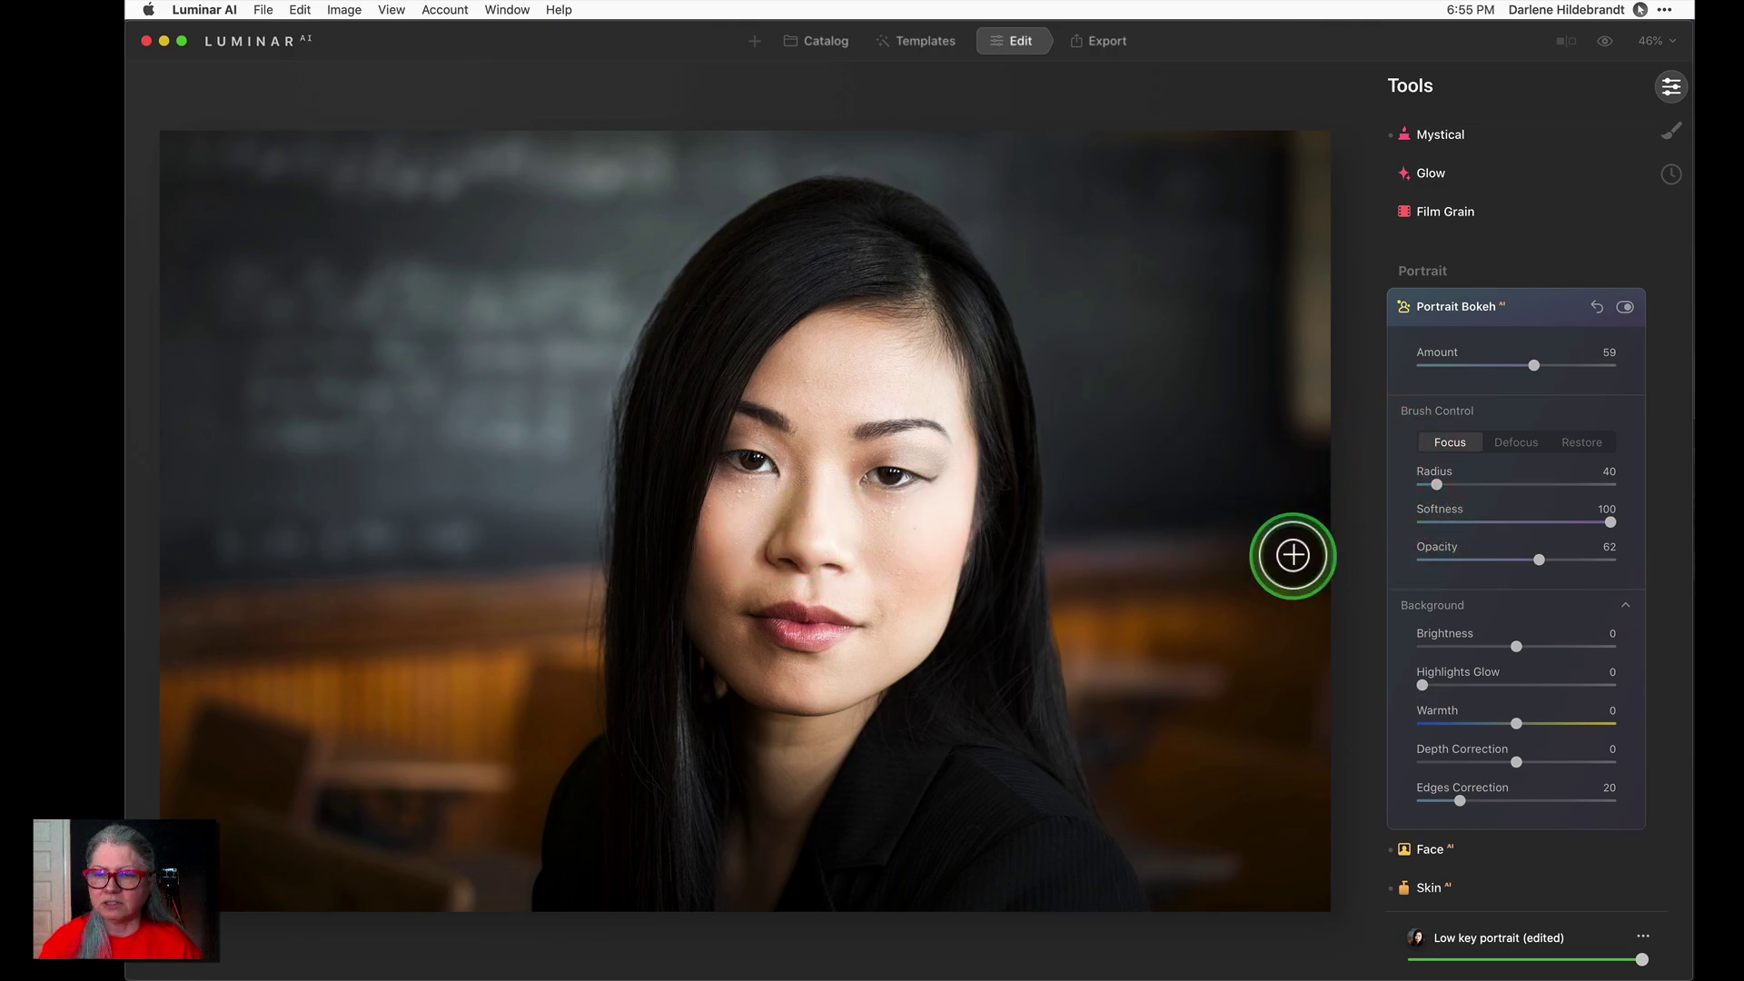
key("slash")
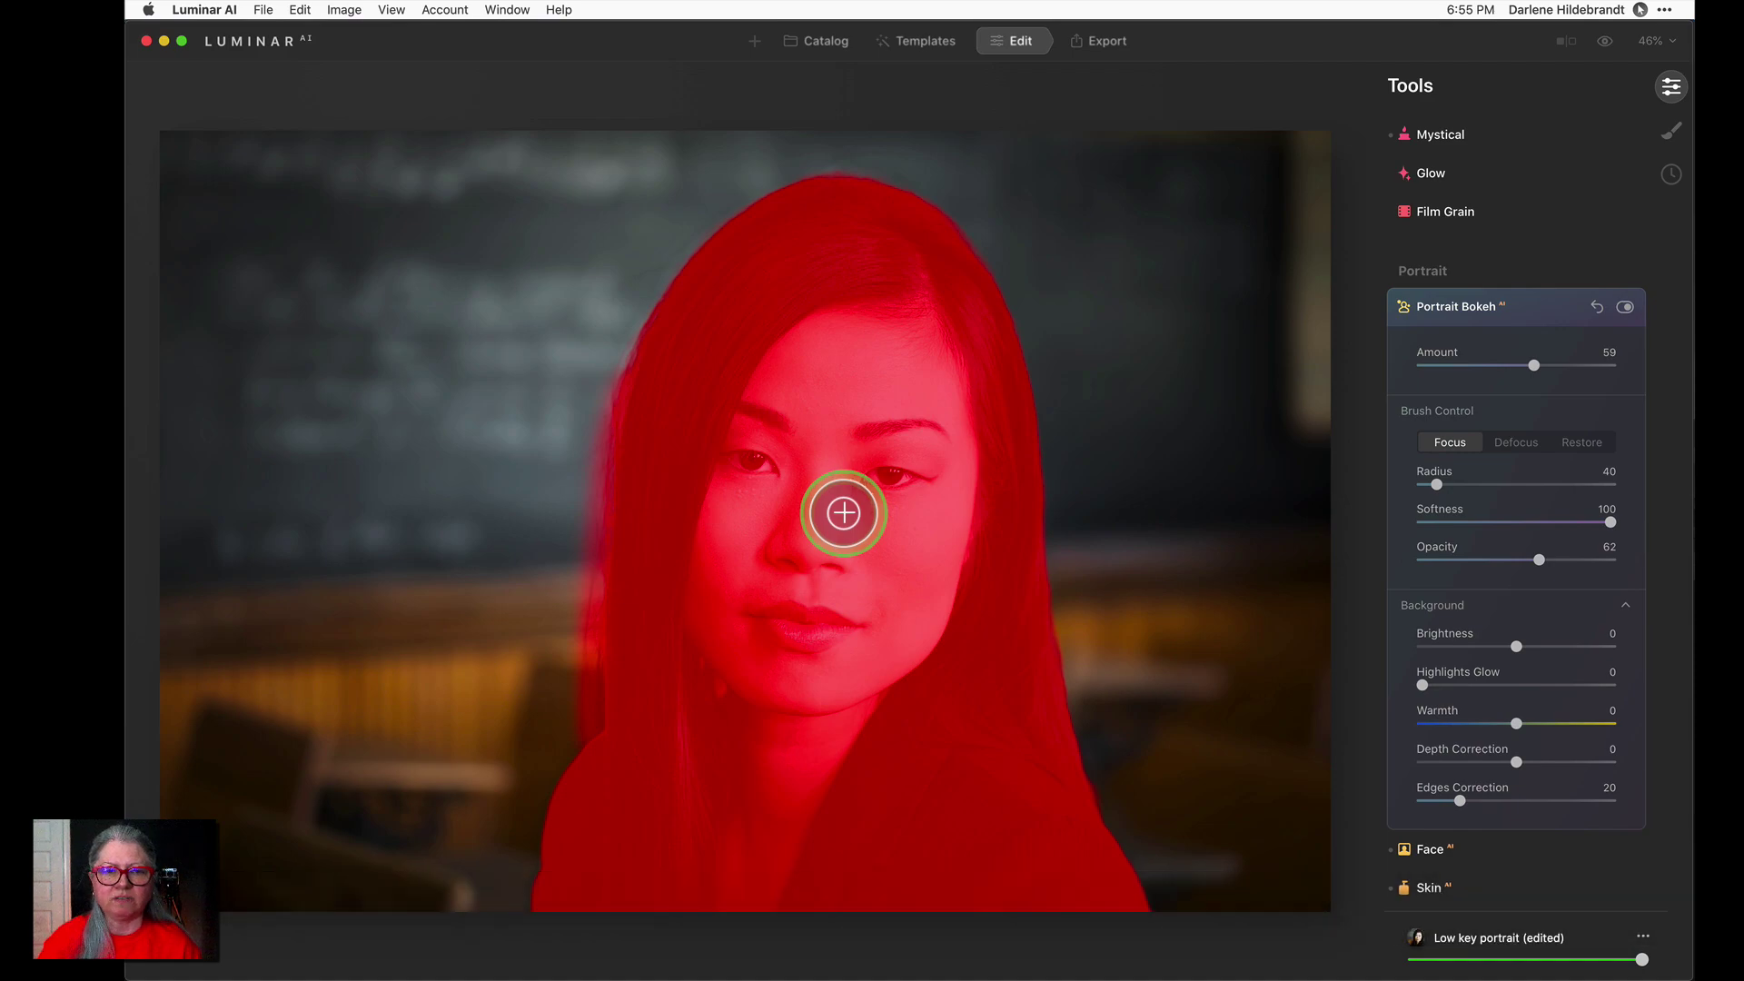
mouse_move(821, 514)
left_mouse_down()
mouse_move(849, 572)
mouse_move(826, 526)
left_mouse_up()
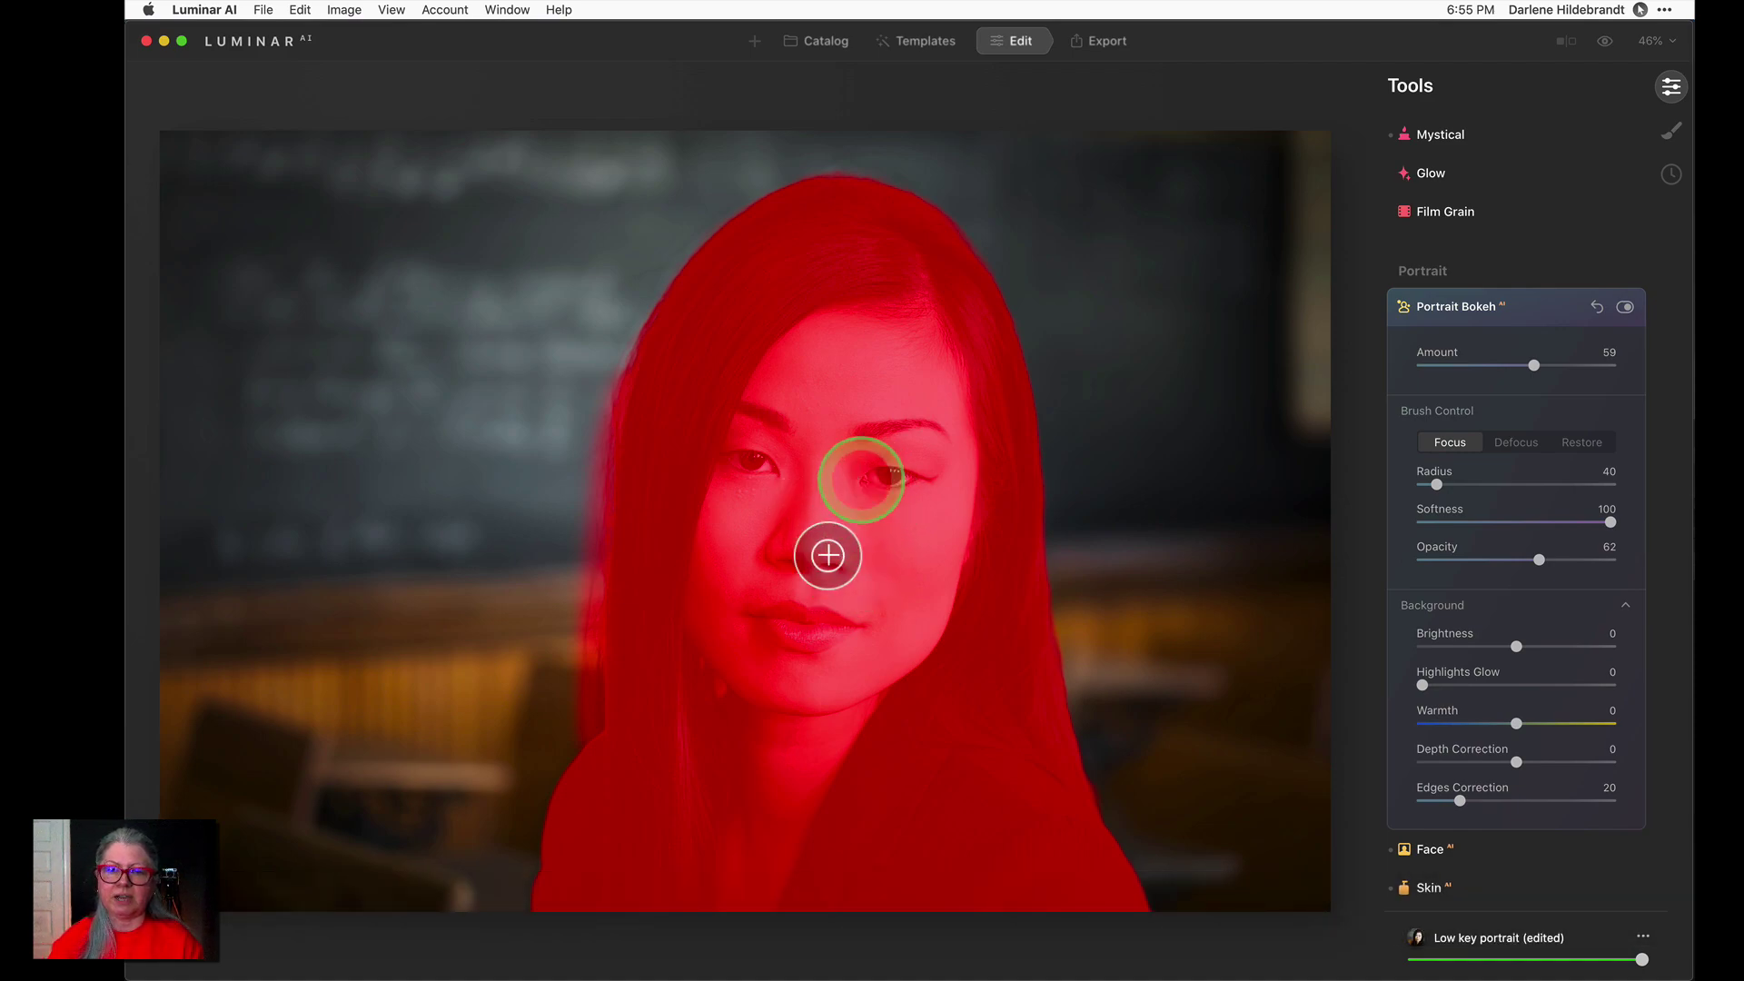
Try low and high Edges Correction values for the bokeh background and set it to 22
scroll(1484, 563, "down", 1)
scroll(1484, 563, "down", 3)
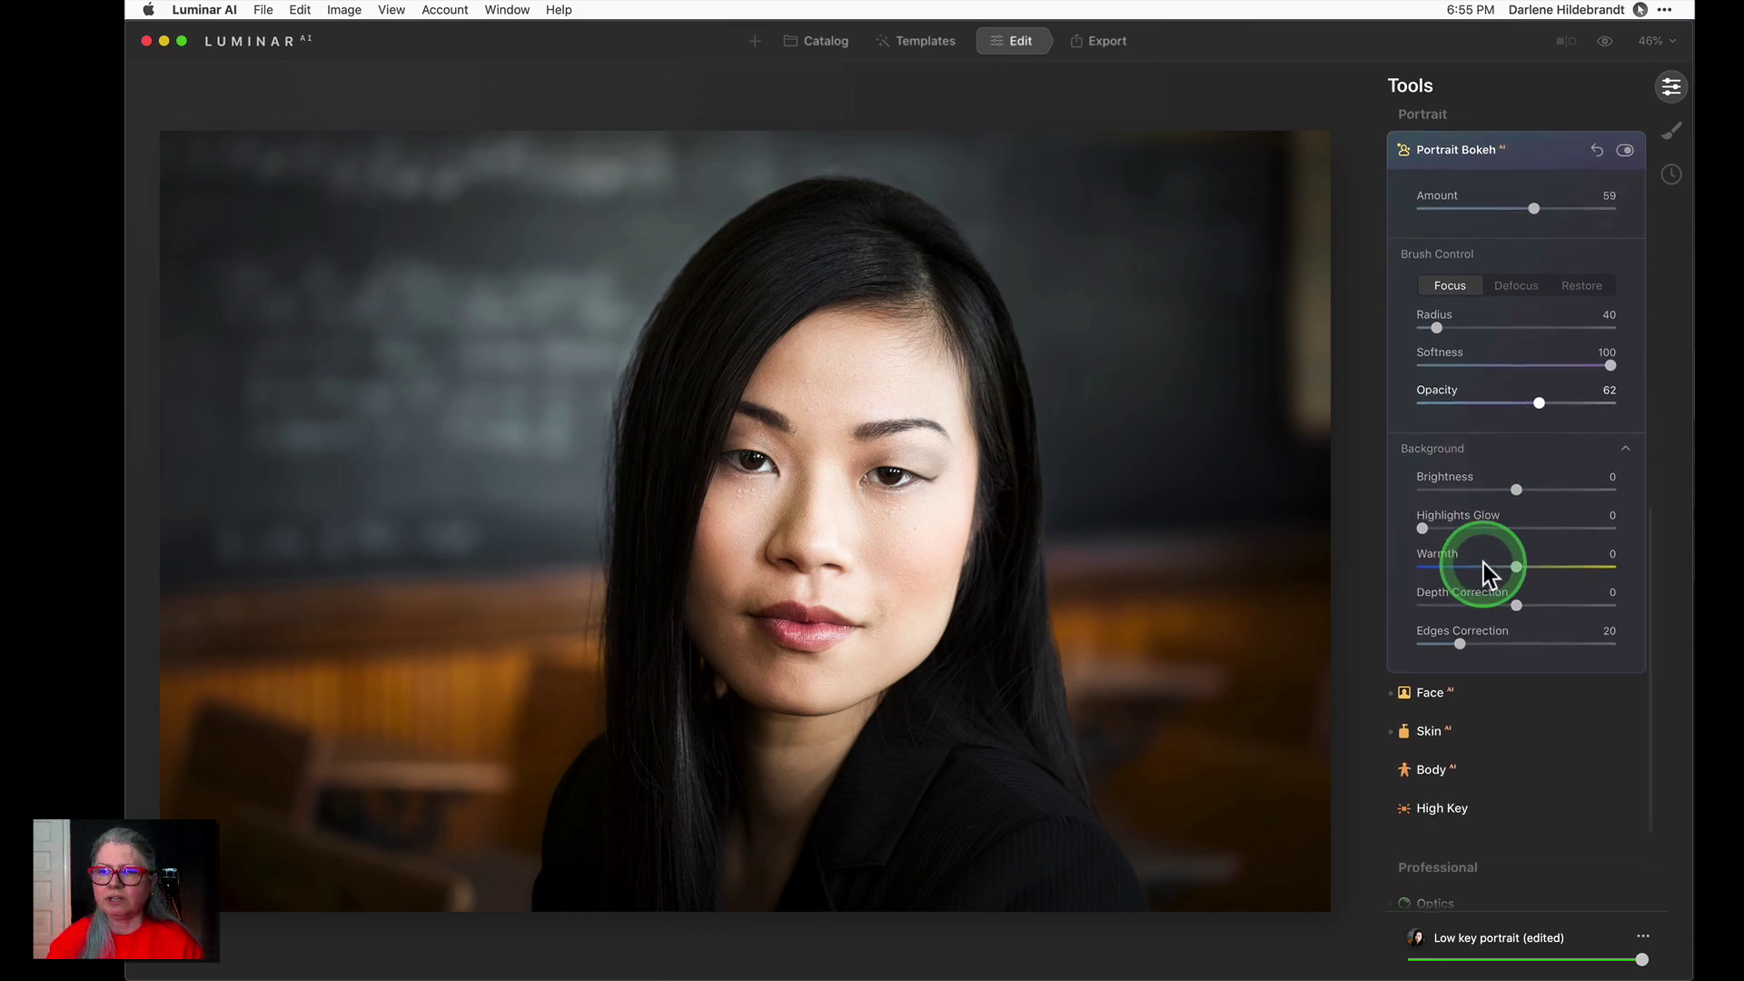
left_click(1461, 614)
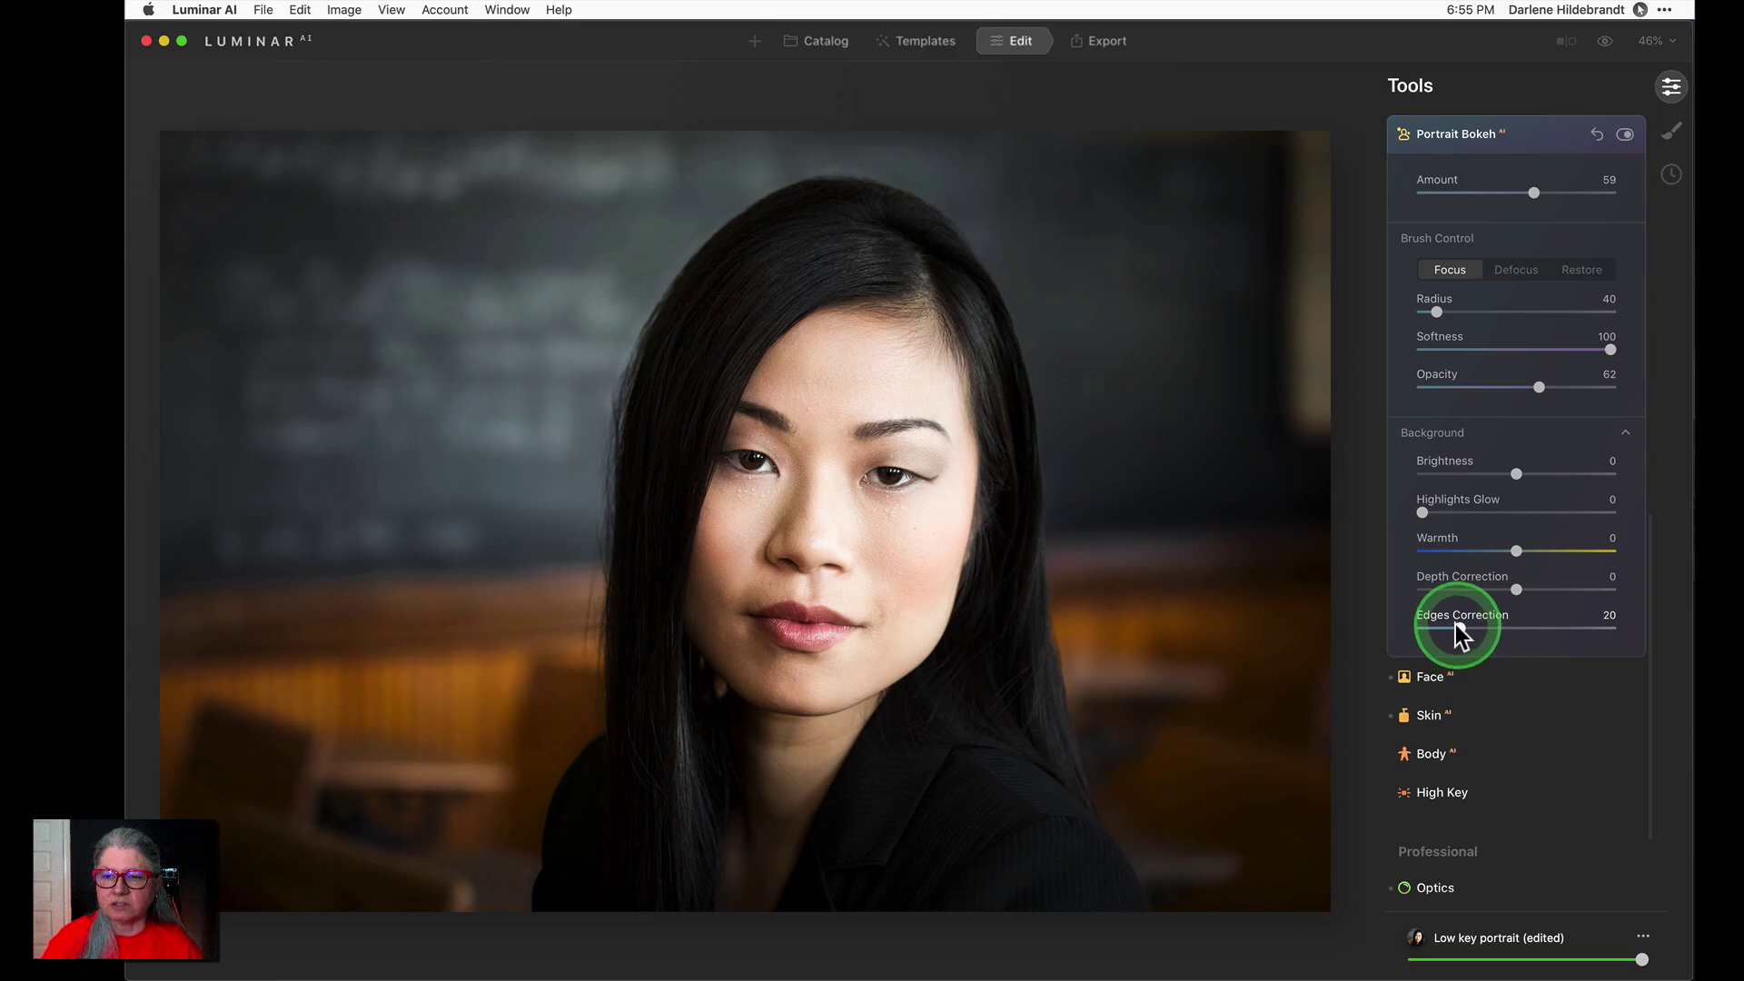
left_click_drag(1457, 624, 1589, 624)
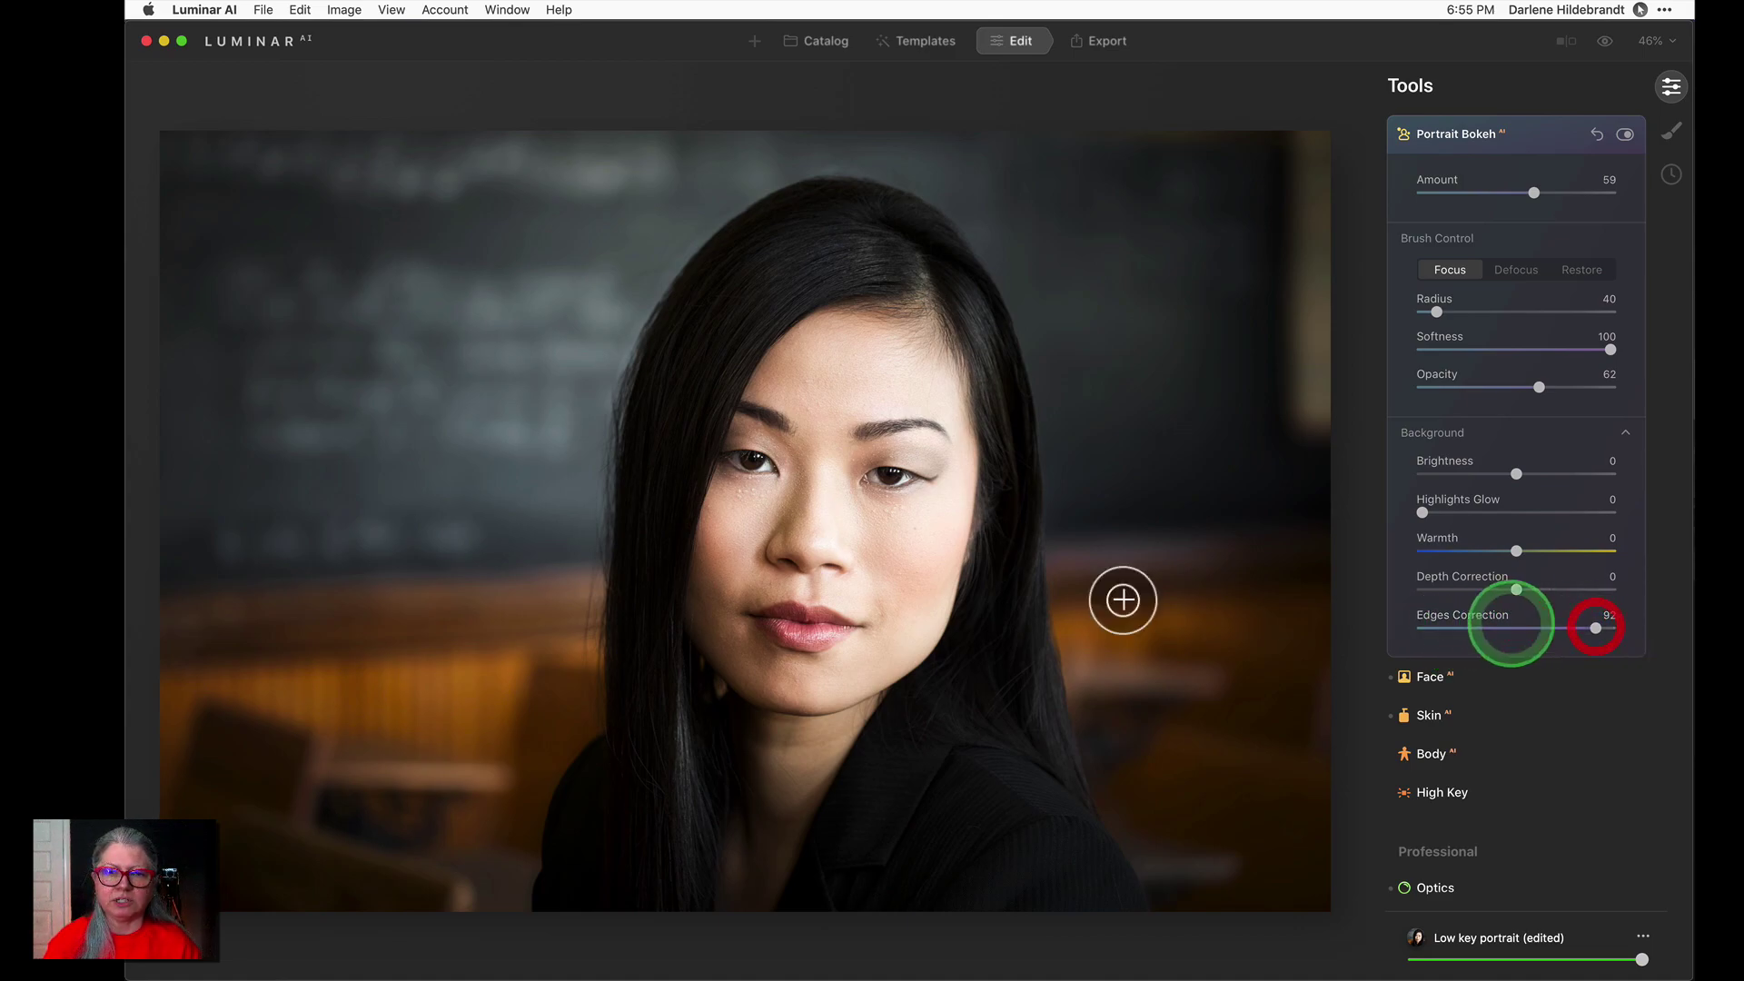
left_click(1584, 626)
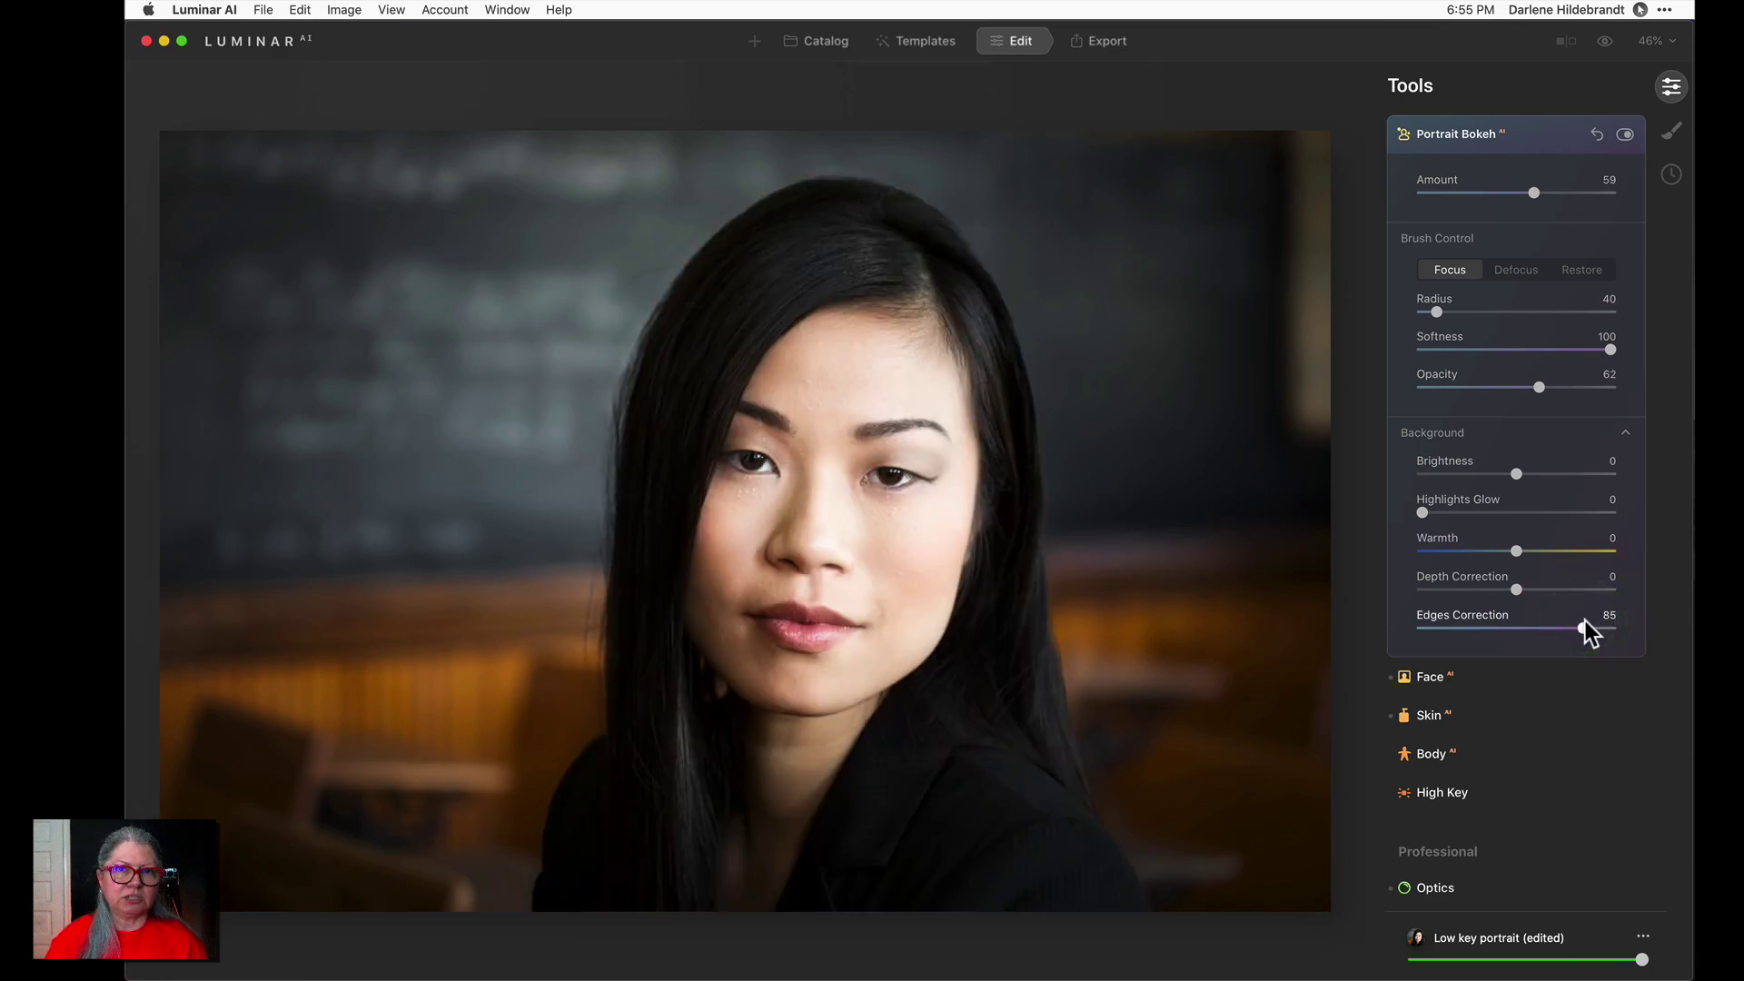
left_click_drag(1582, 624, 1399, 634)
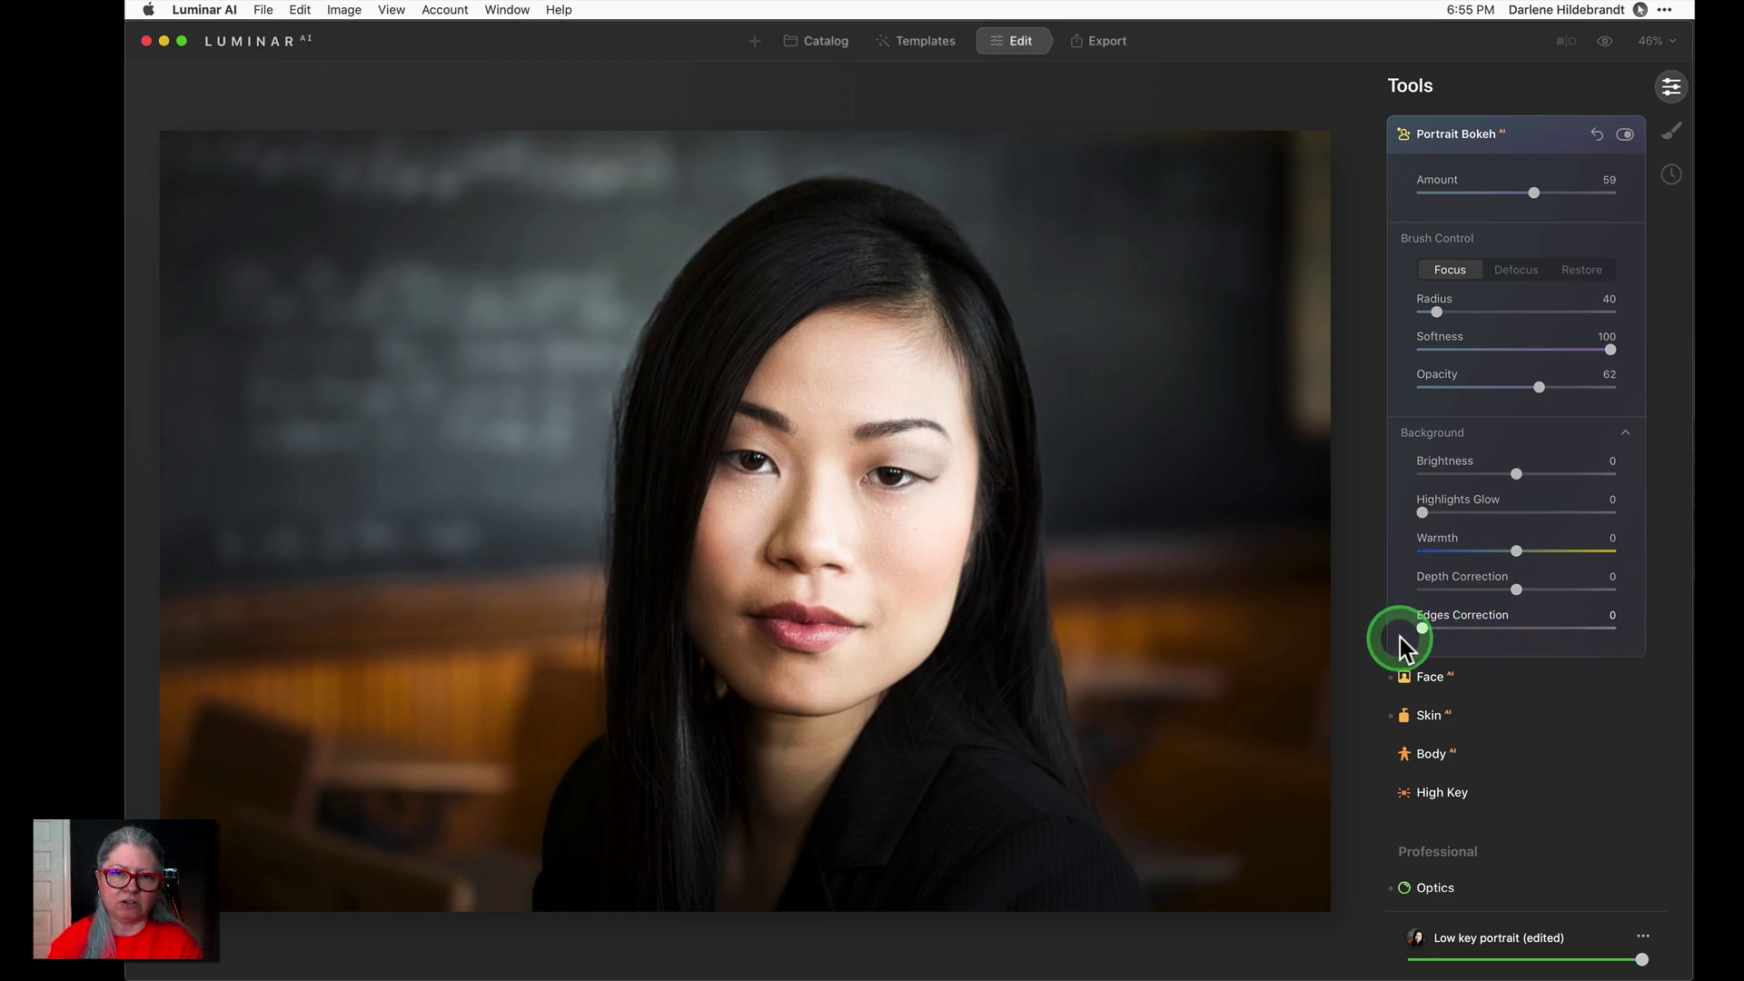
left_click_drag(1400, 636, 1587, 632)
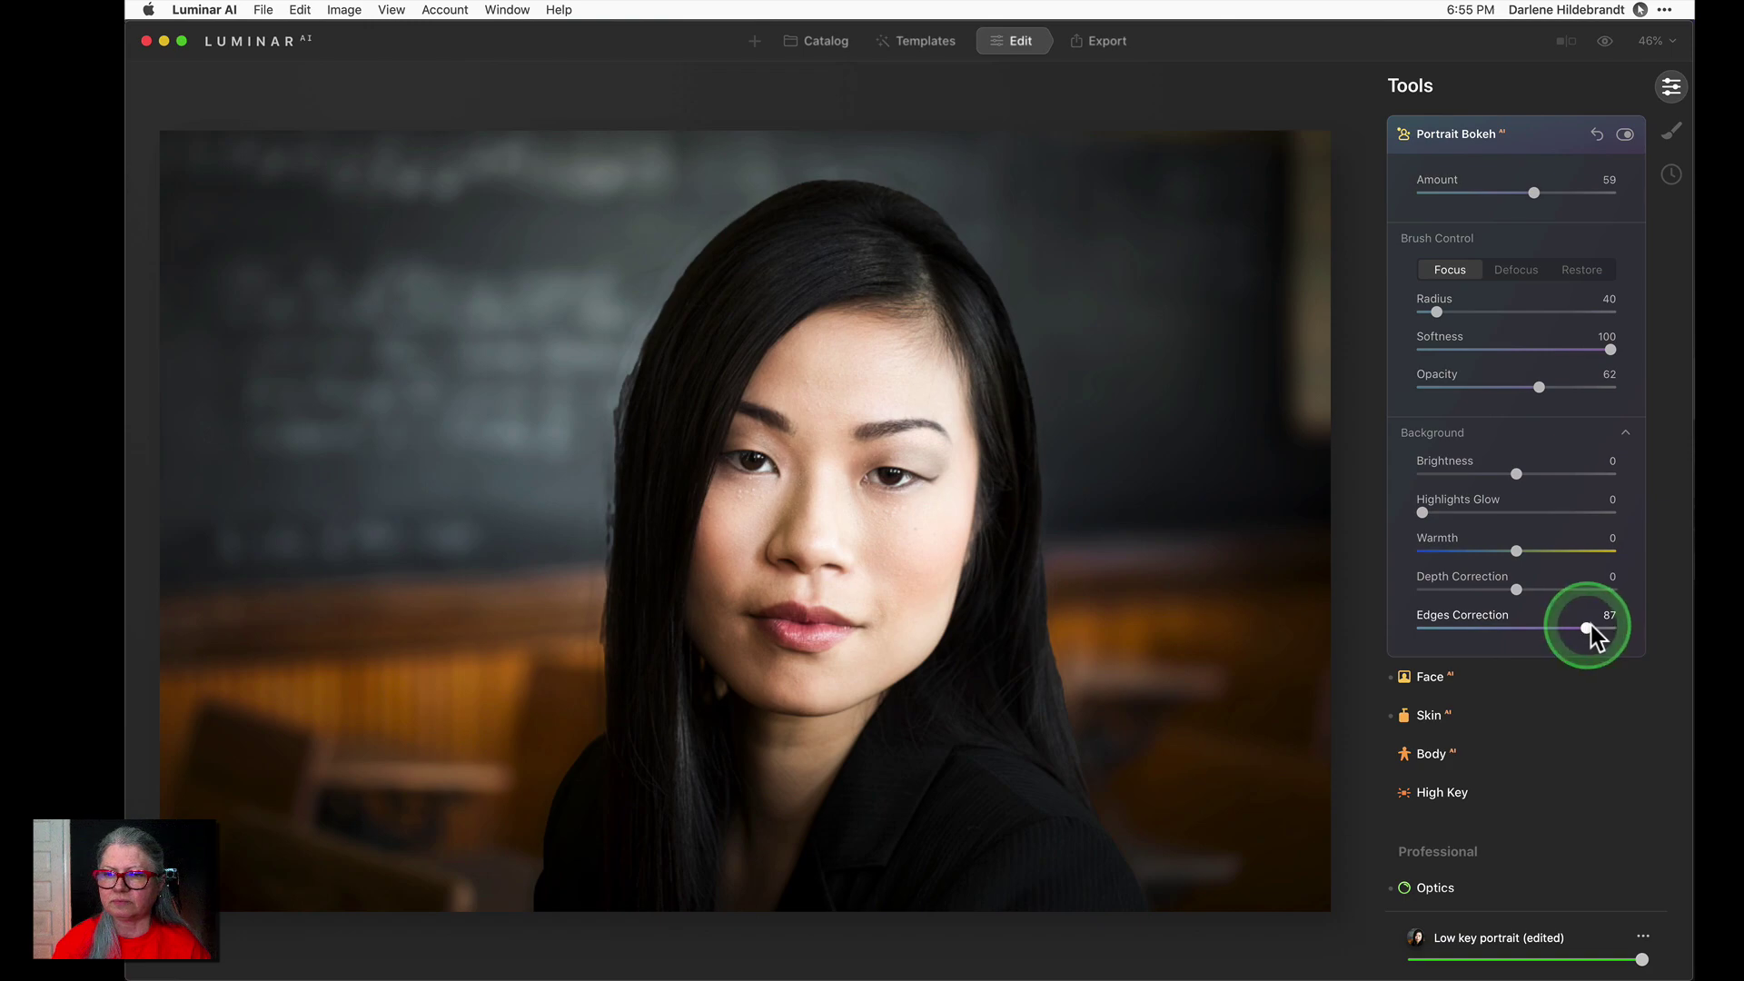
left_click_drag(1595, 625, 1470, 625)
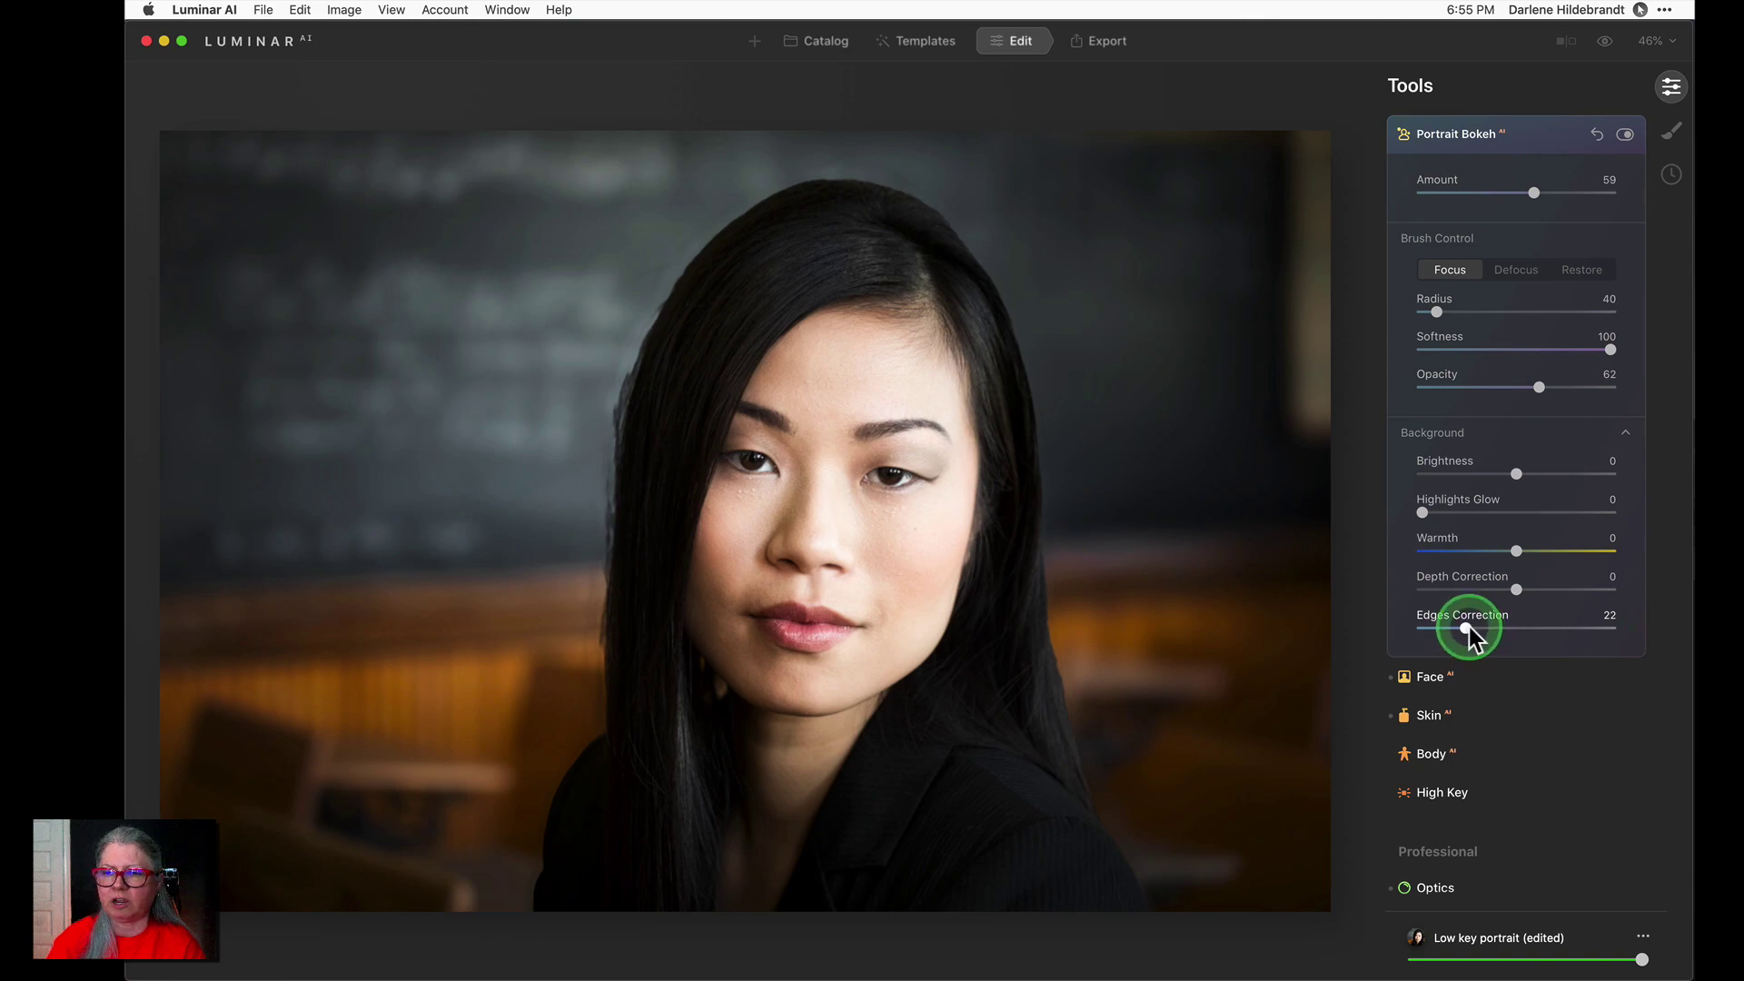
Increase the Portrait Bokeh Amount to 100
left_click(1484, 552)
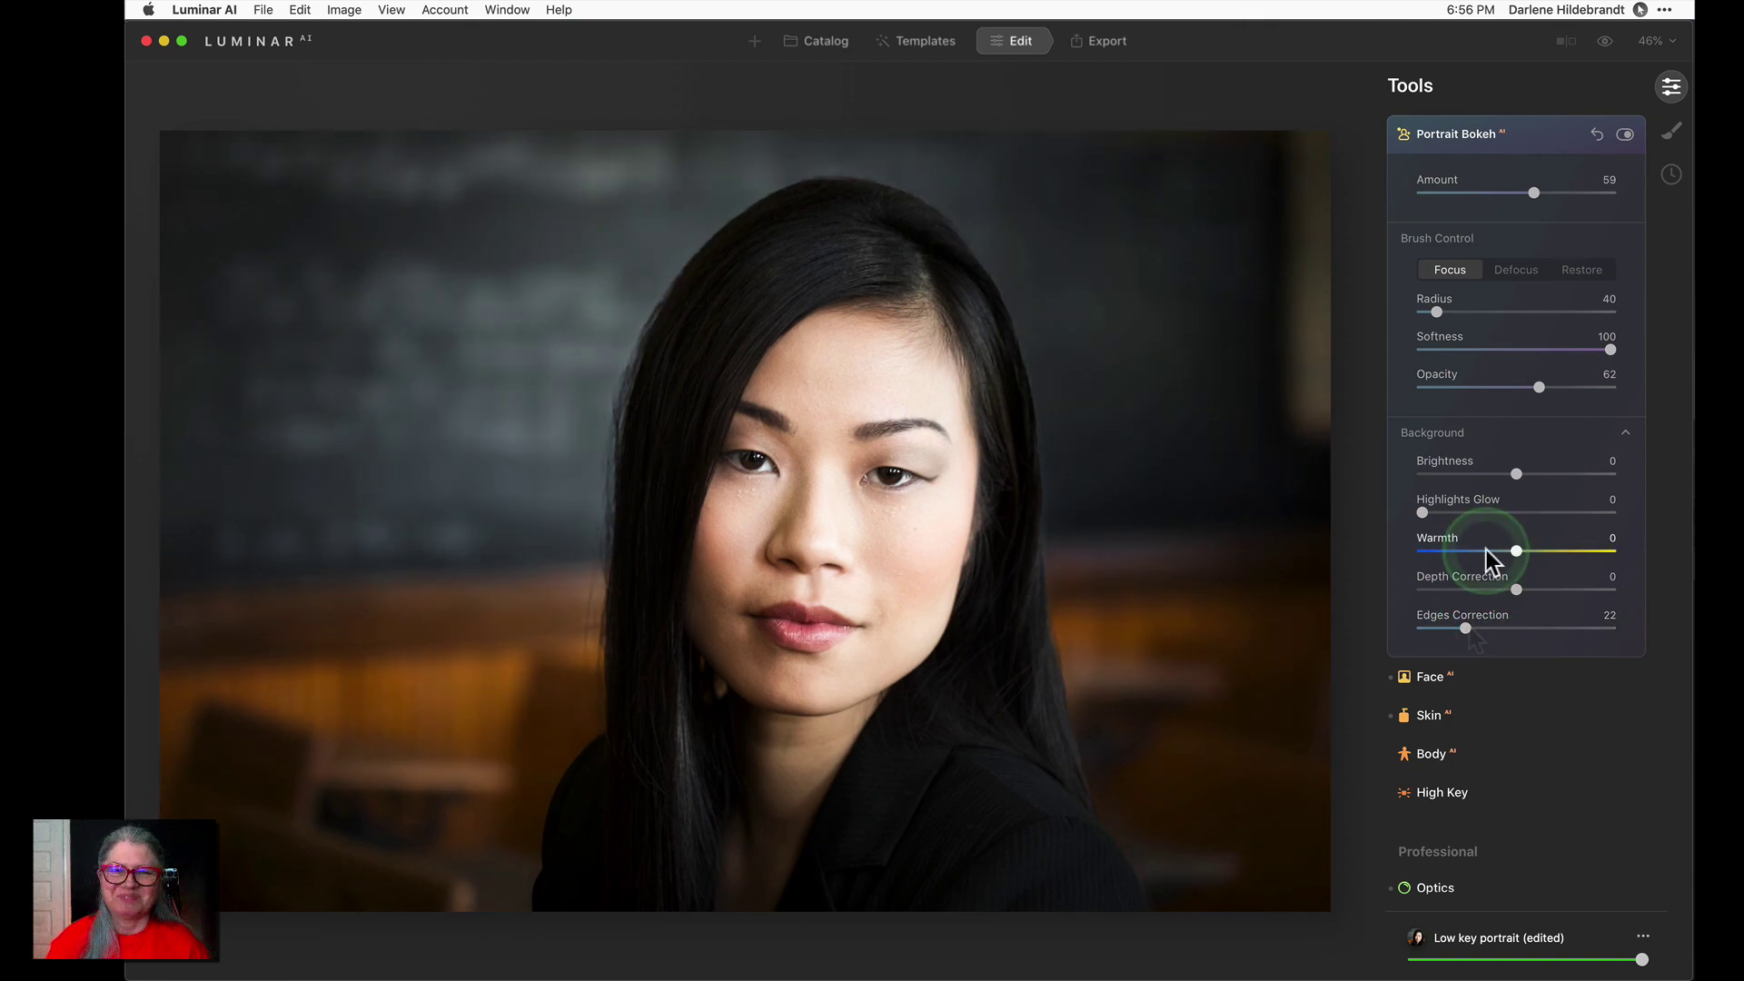
left_click(1480, 552)
left_click(1535, 194)
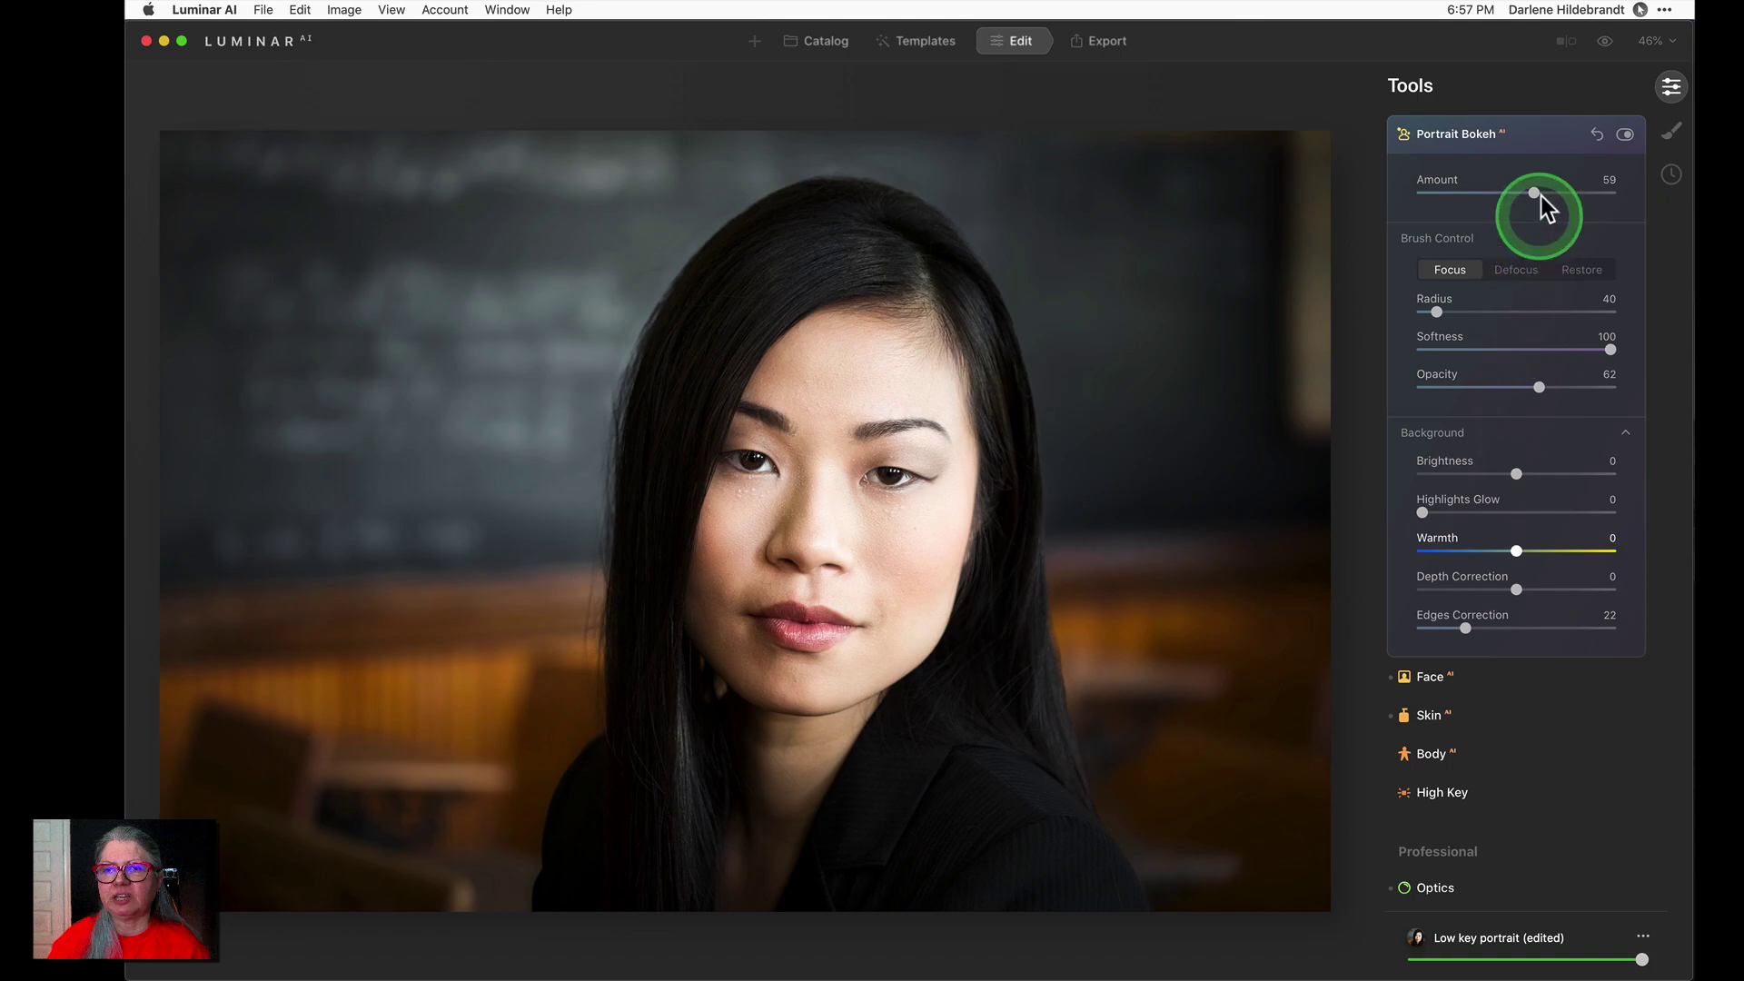
left_click(1534, 195)
left_click_drag(1534, 196, 1593, 188)
left_click(1560, 202)
mouse_move(1568, 487)
left_mouse_down()
mouse_move(1514, 475)
mouse_move(1597, 465)
mouse_move(1444, 428)
mouse_move(1482, 482)
mouse_move(1429, 506)
left_mouse_up()
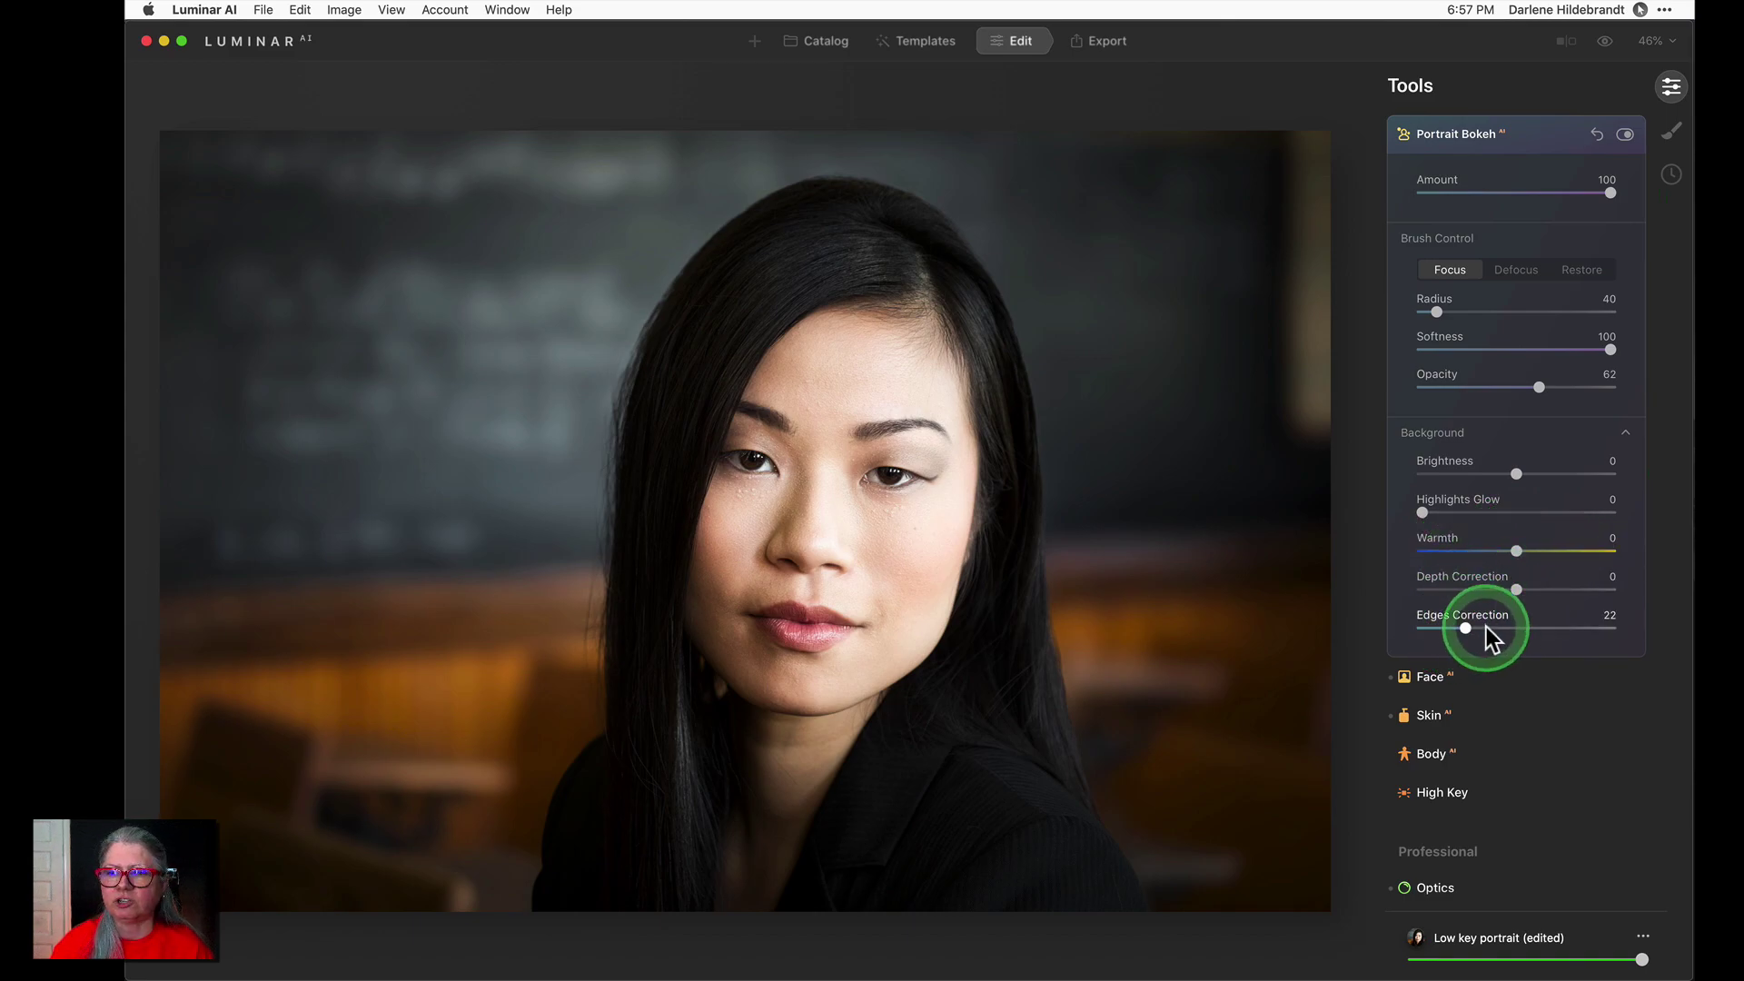
Set the bokeh background's Brightness to -53 and Highlights Glow to 18
left_click(1515, 474)
left_click_drag(1515, 475, 1464, 477)
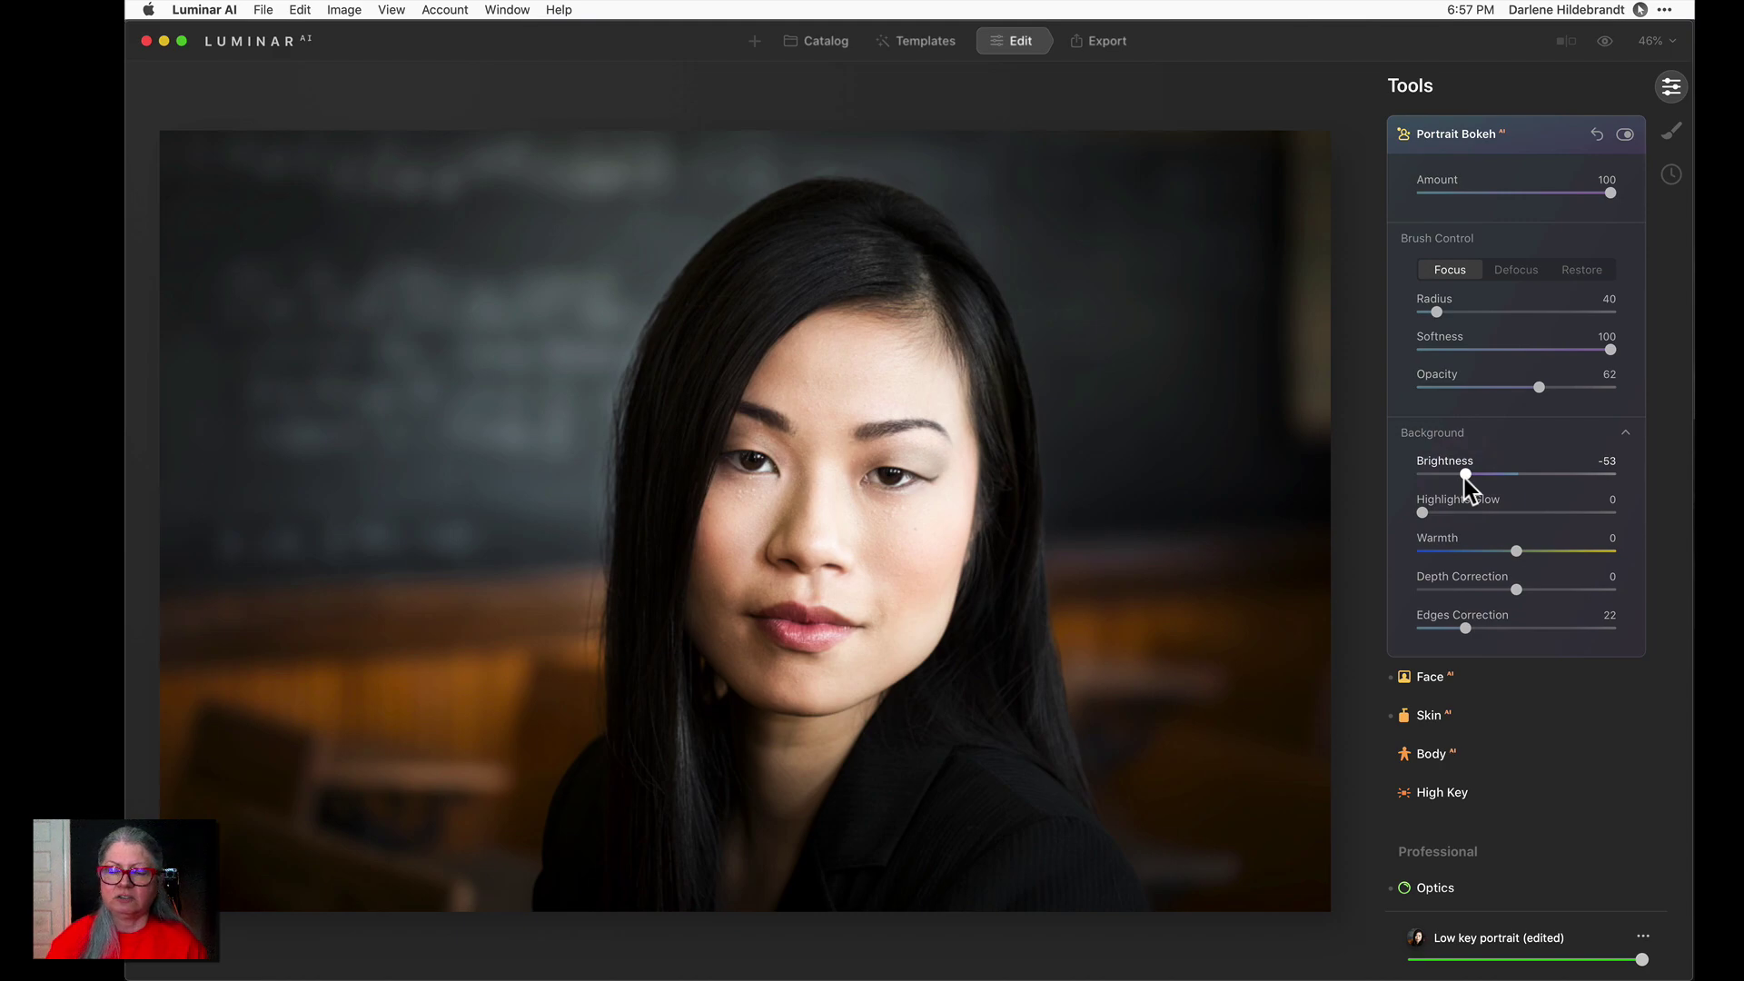
left_click(1464, 474)
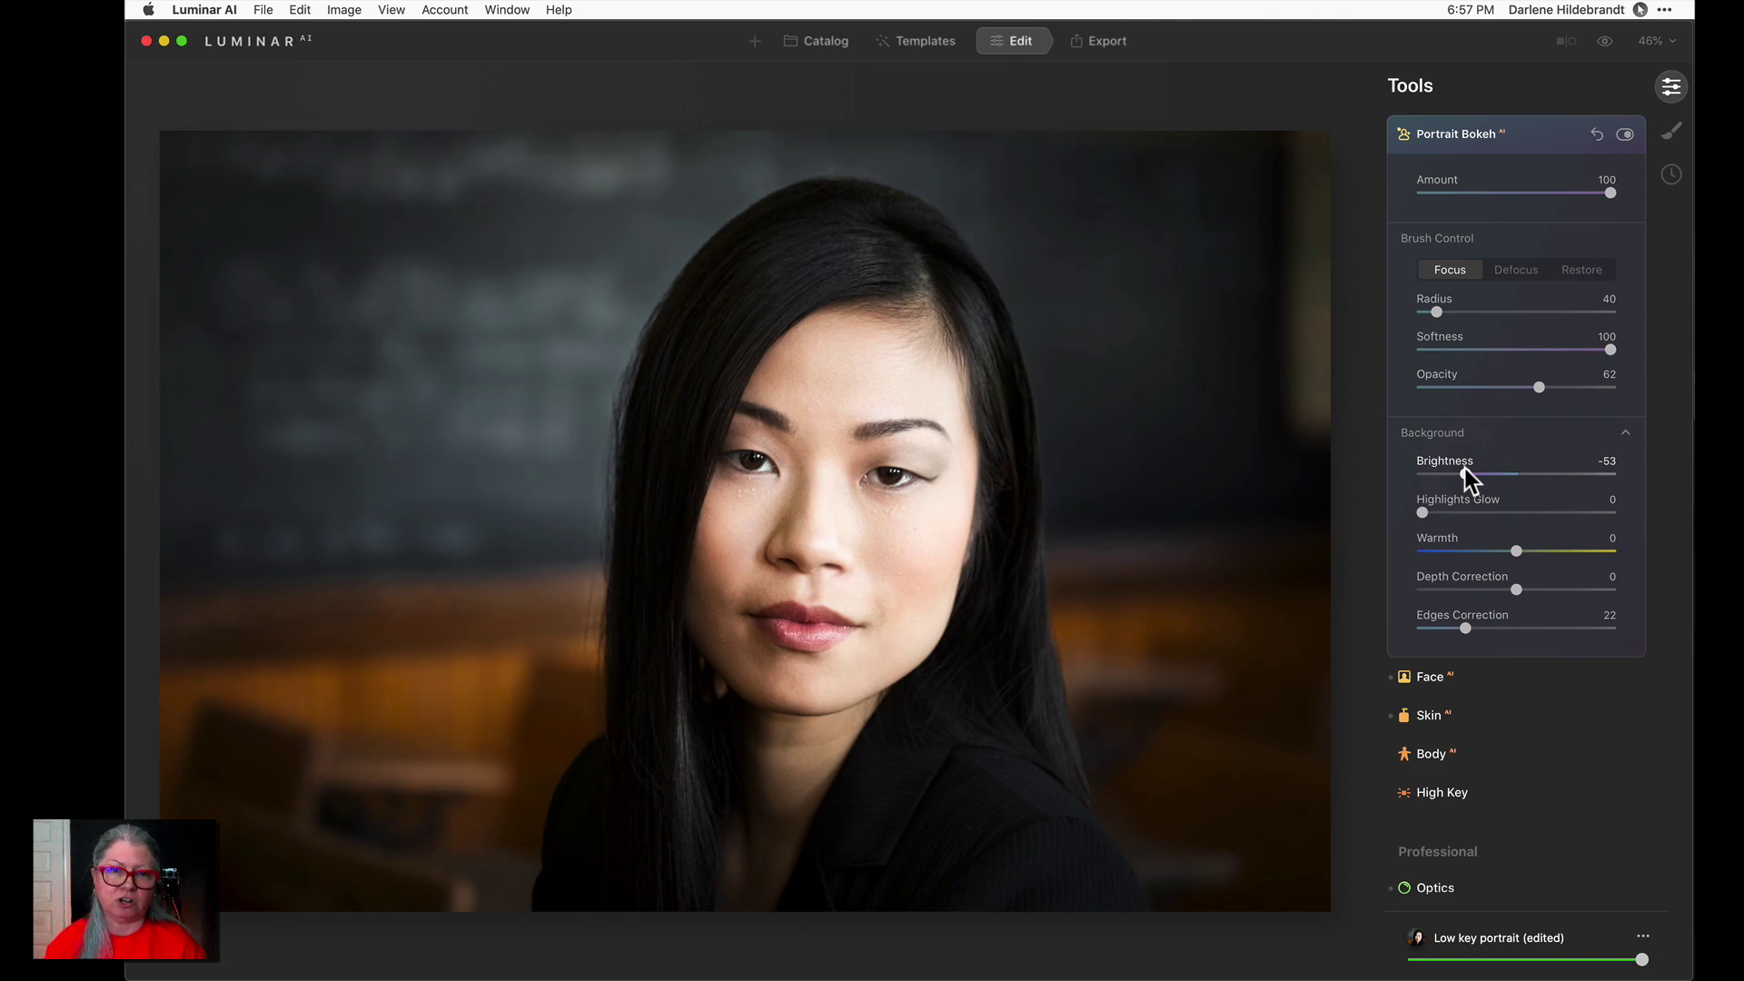
left_click(1421, 513)
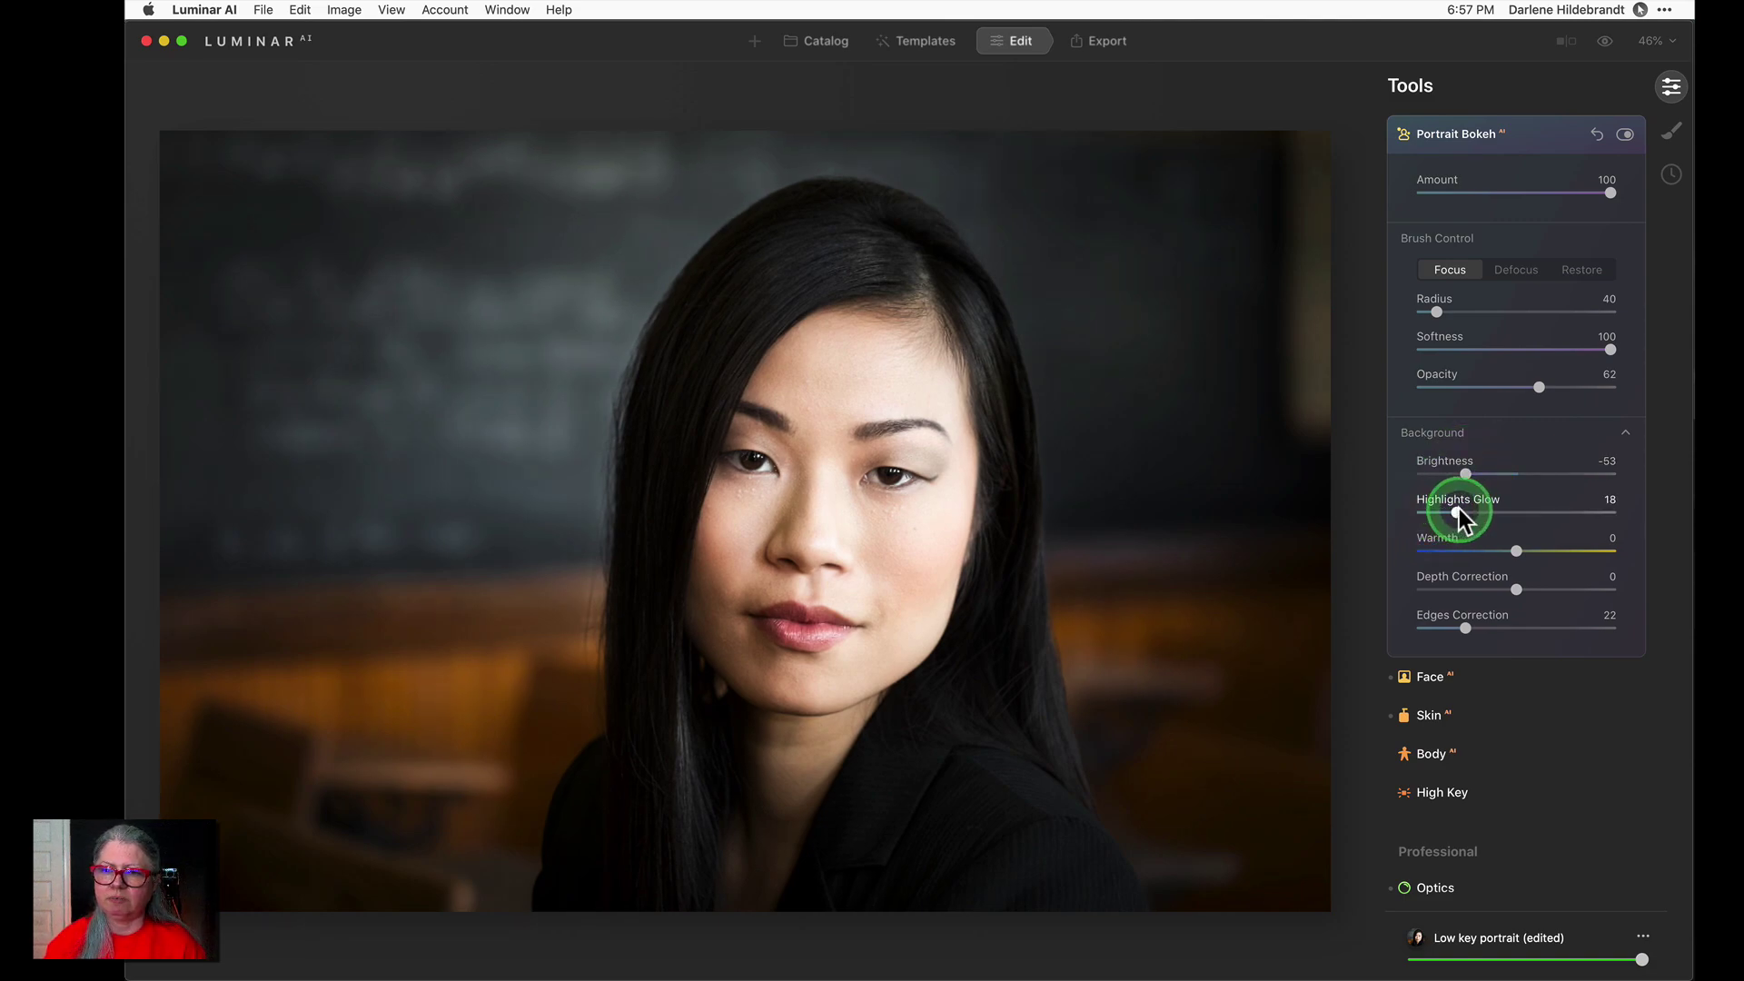
Set the bokeh background's Warmth to 24 and compare the portrait with Portrait Bokeh disabled and enabled
left_click(1459, 511)
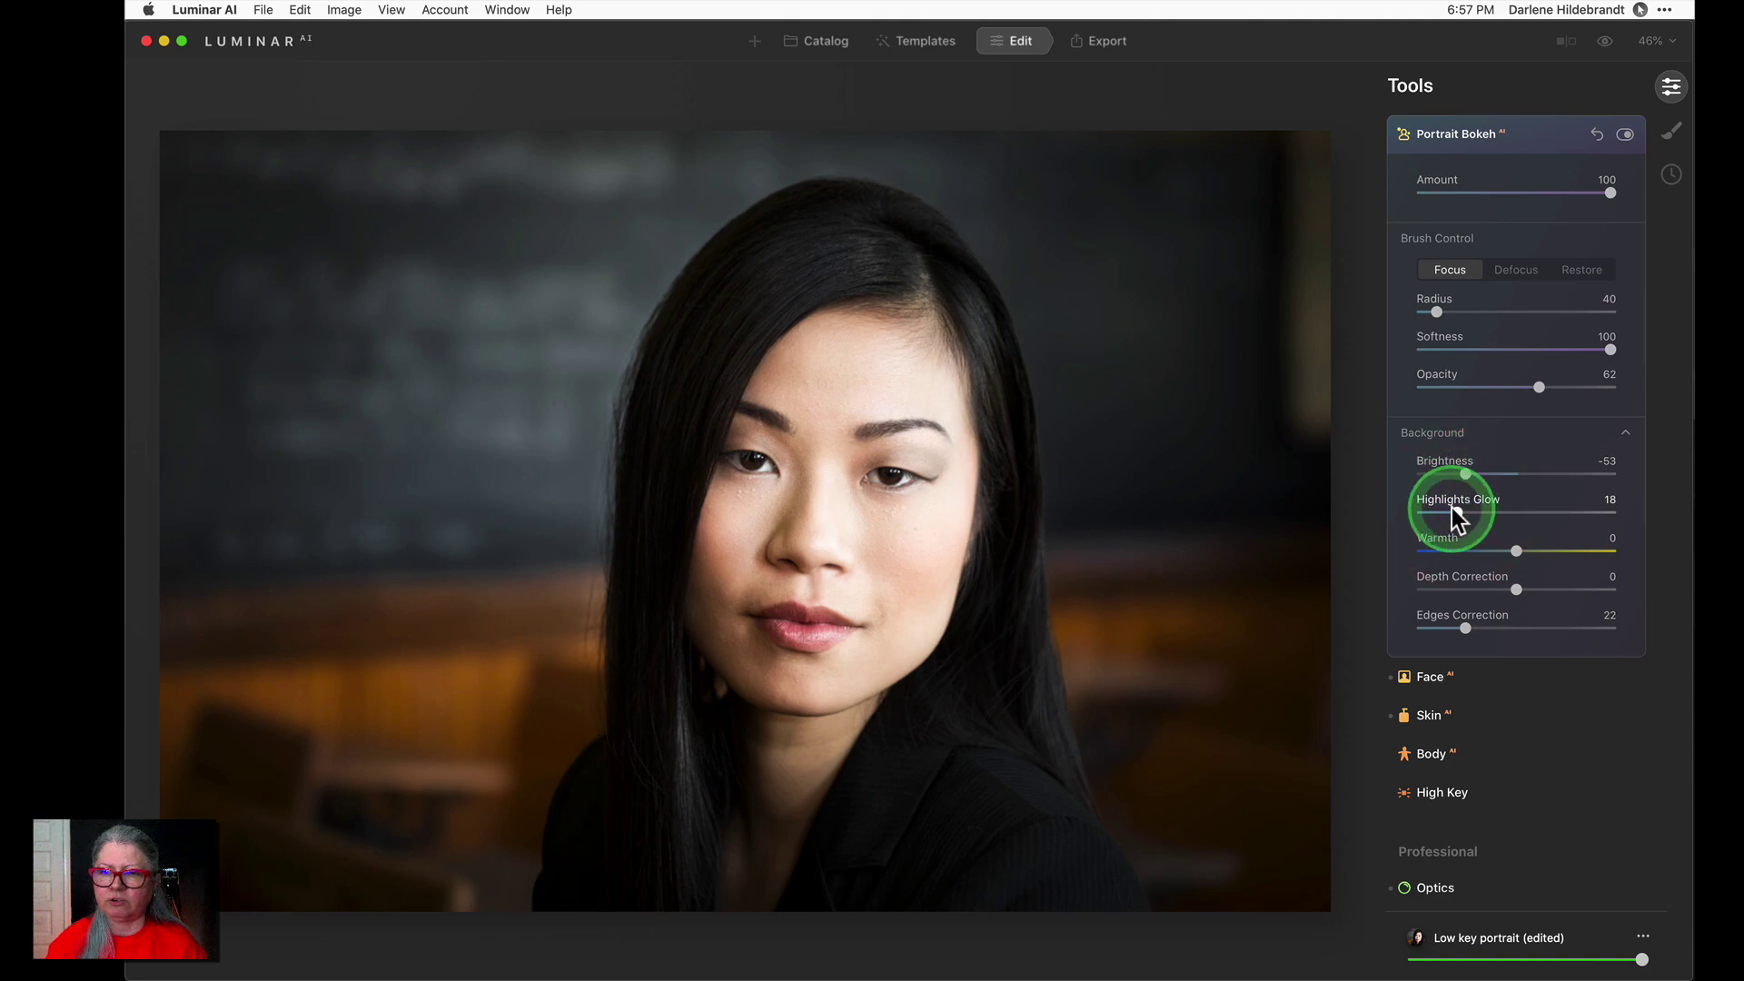
left_click(1513, 550)
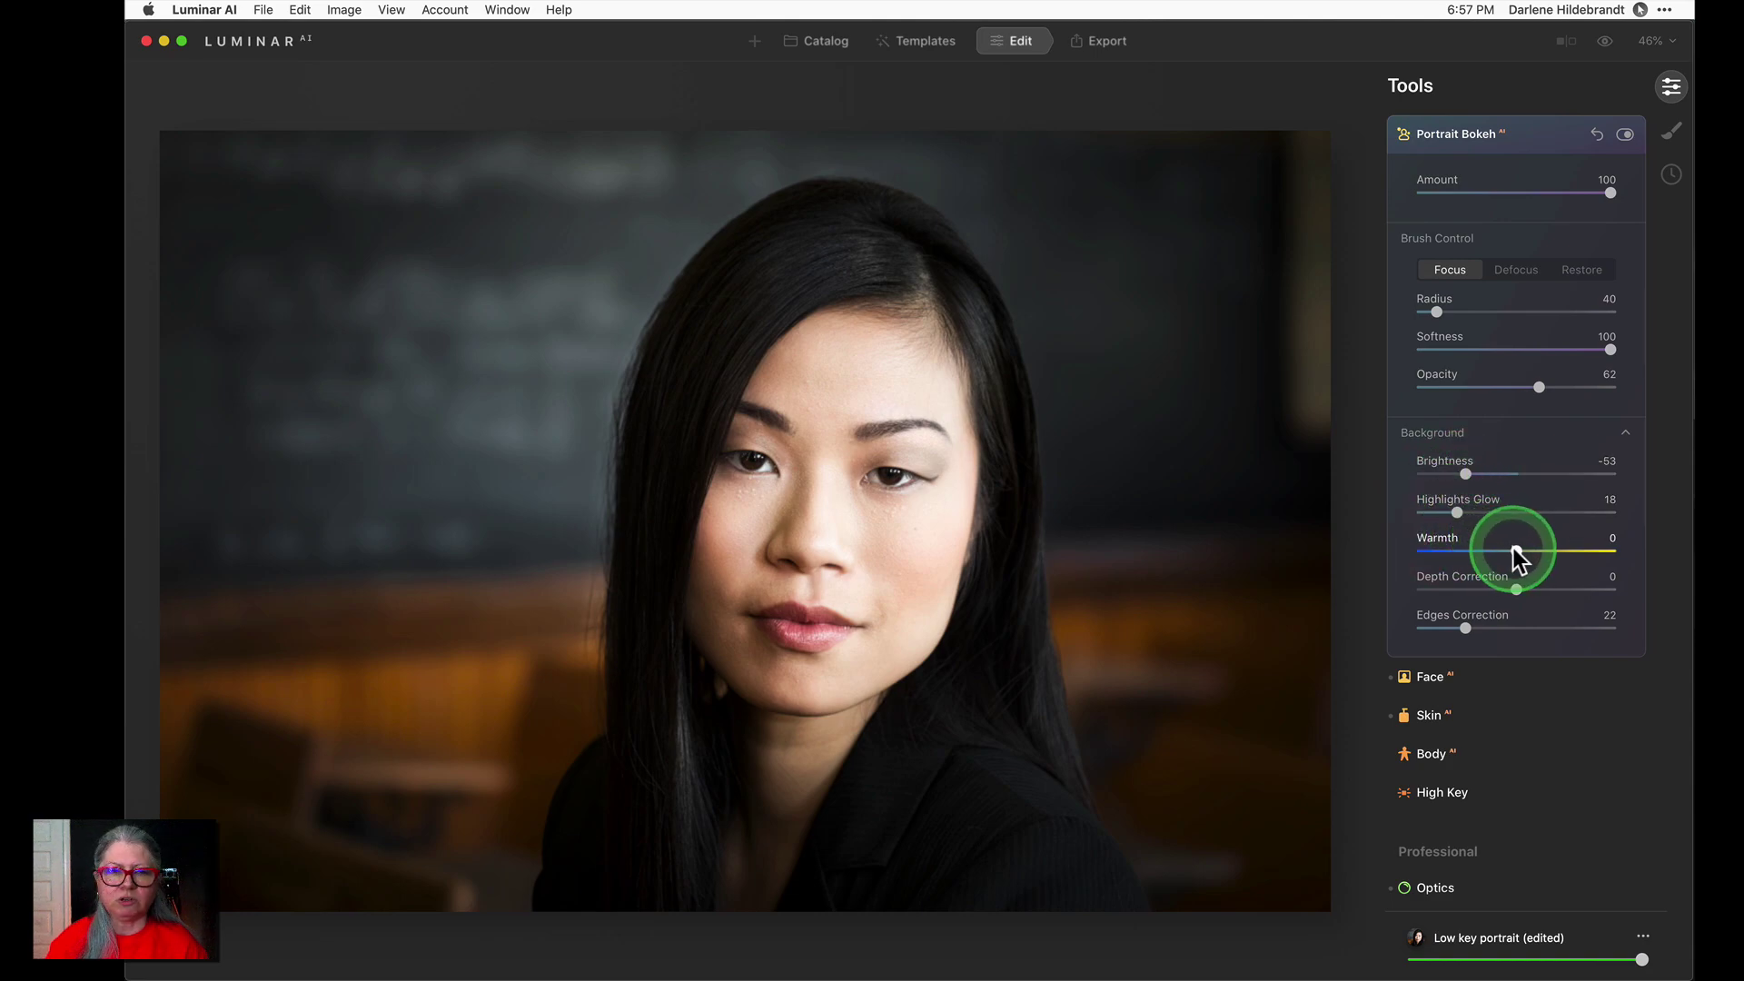
mouse_move(1522, 553)
left_mouse_down()
mouse_move(1555, 552)
mouse_move(1494, 550)
mouse_move(1553, 556)
mouse_move(1528, 551)
left_mouse_up()
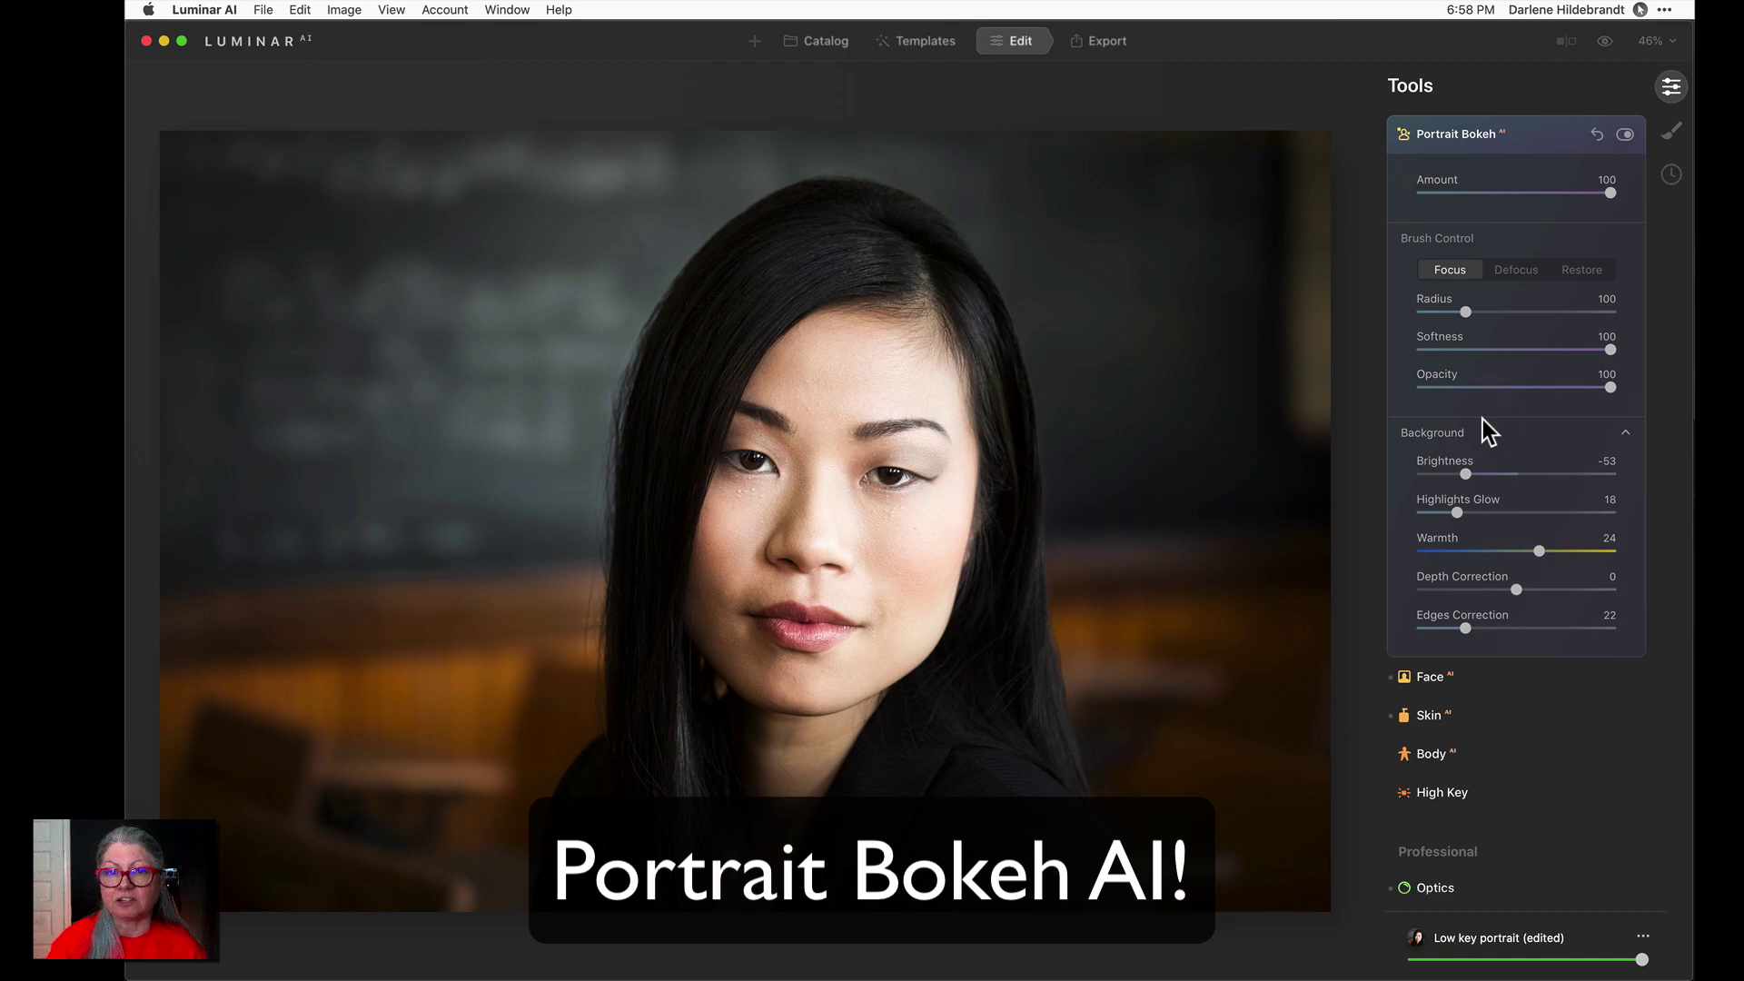
left_click(1624, 134)
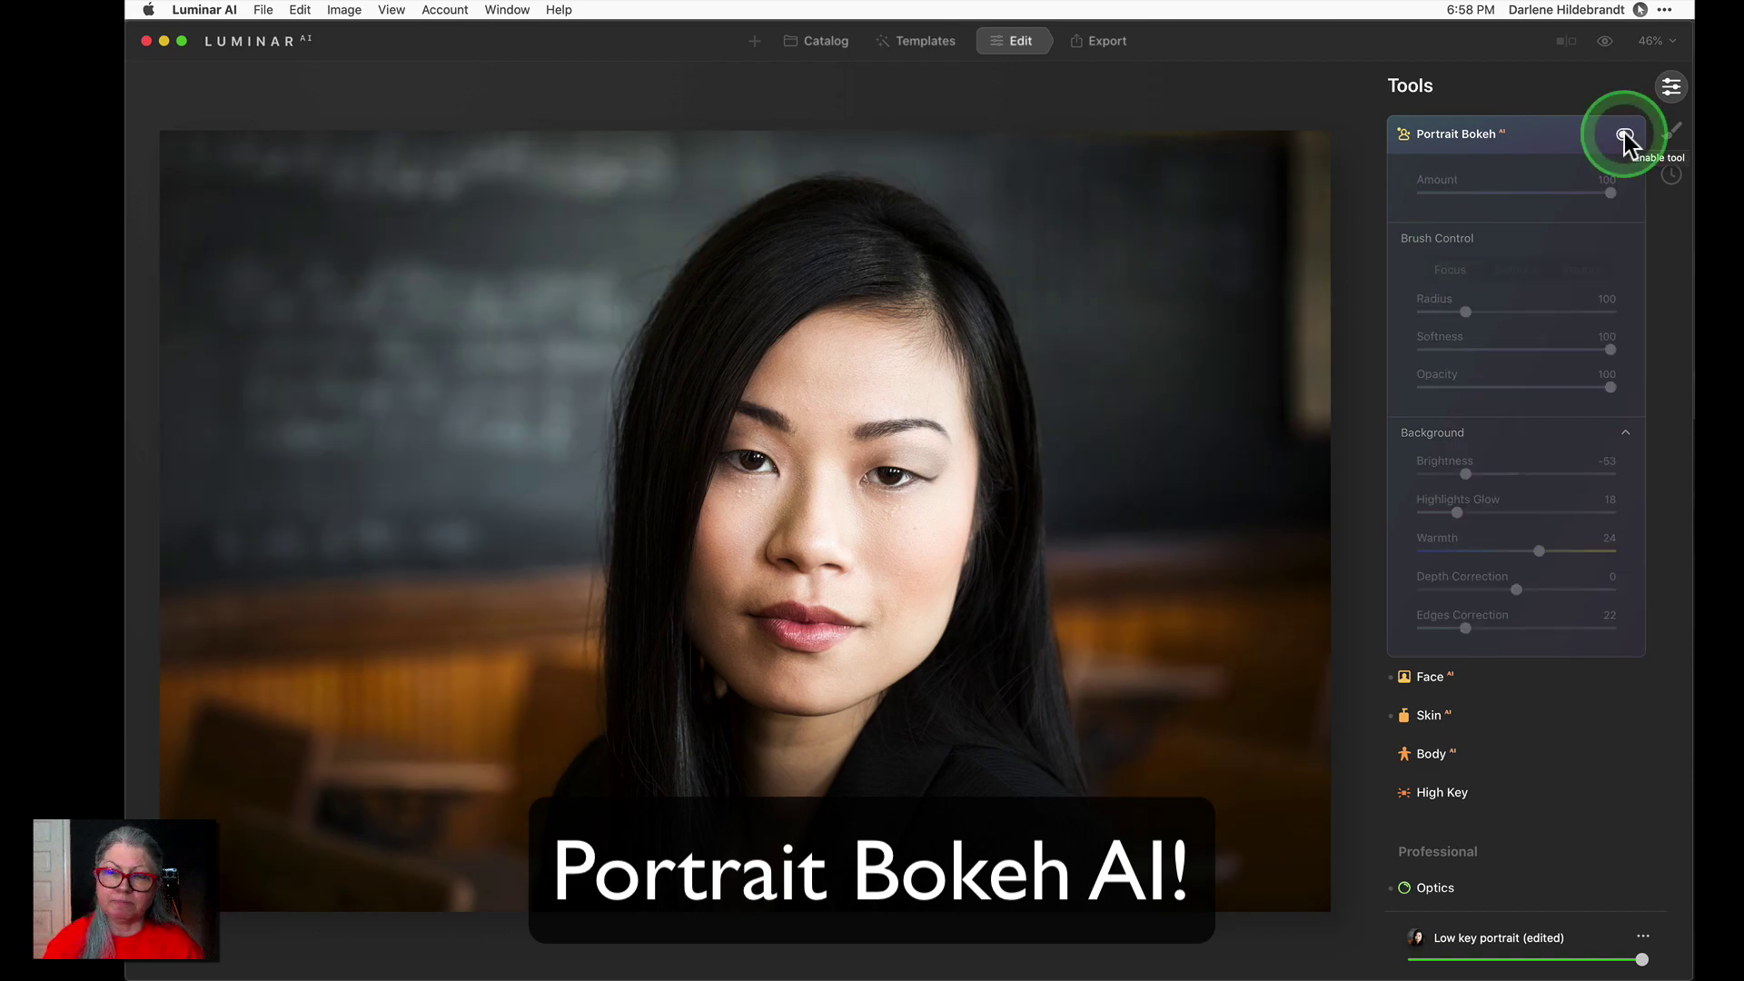
left_click(1624, 135)
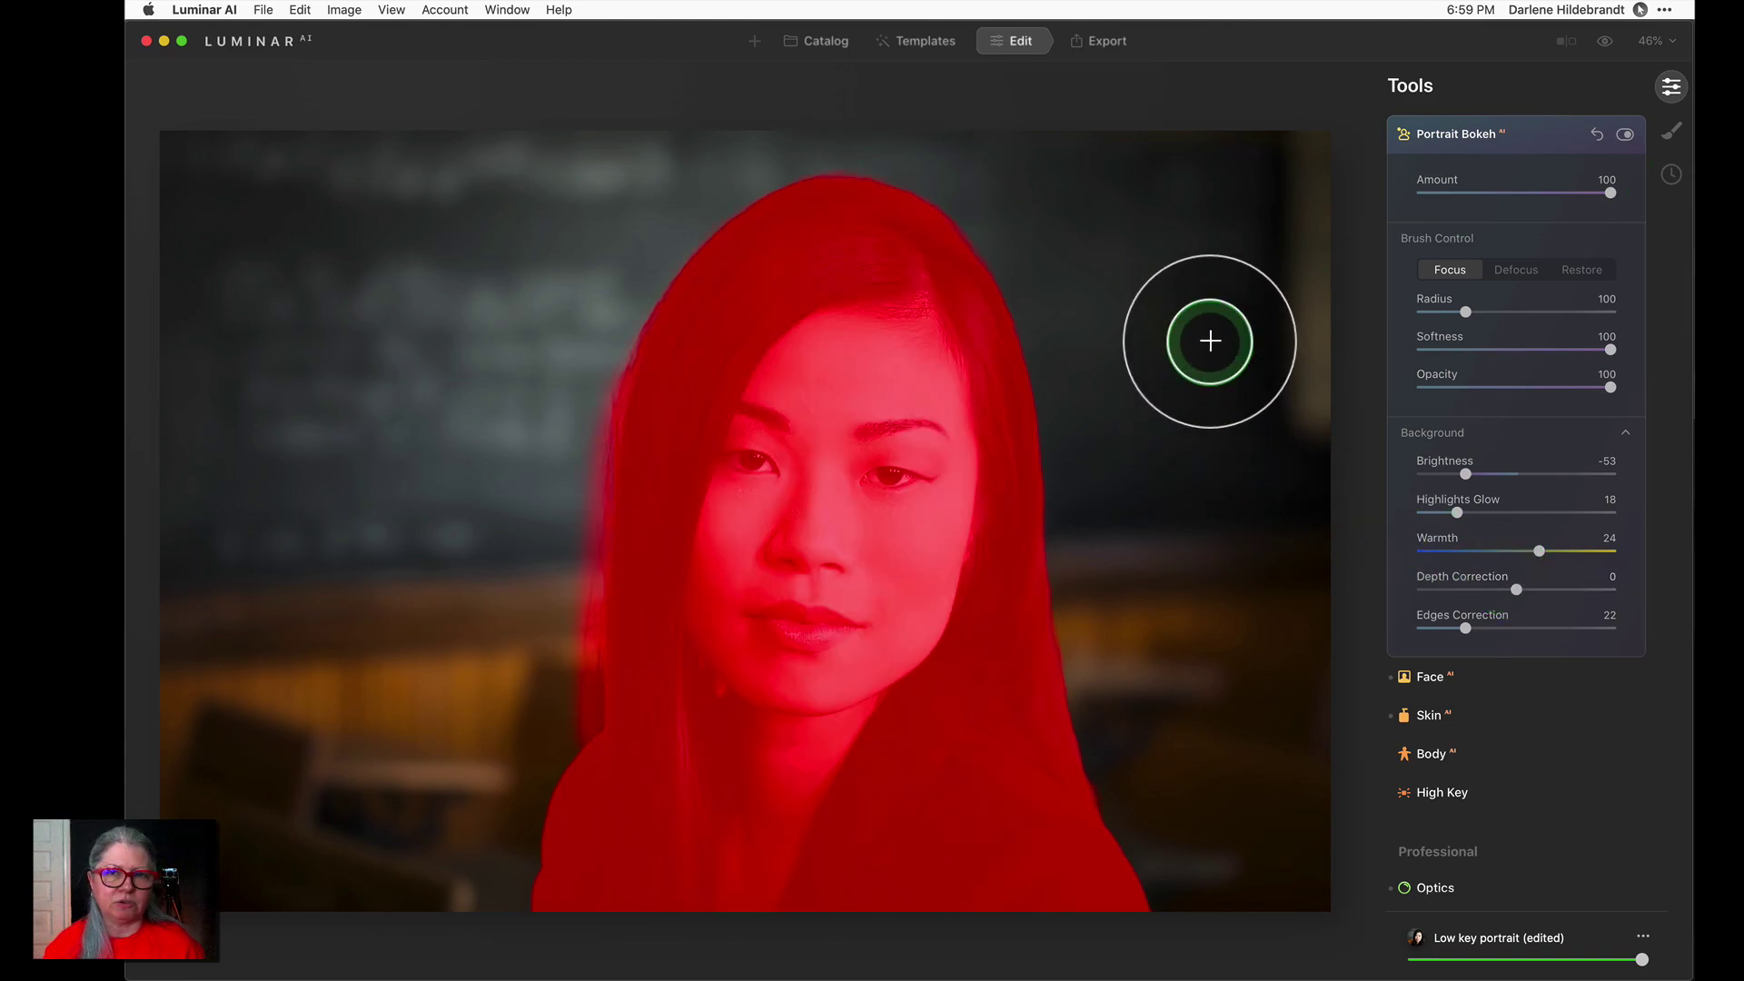
Copy this portrait's adjustments and paste them onto the photo of the laughing elderly woman in the alley
right_click(1185, 282)
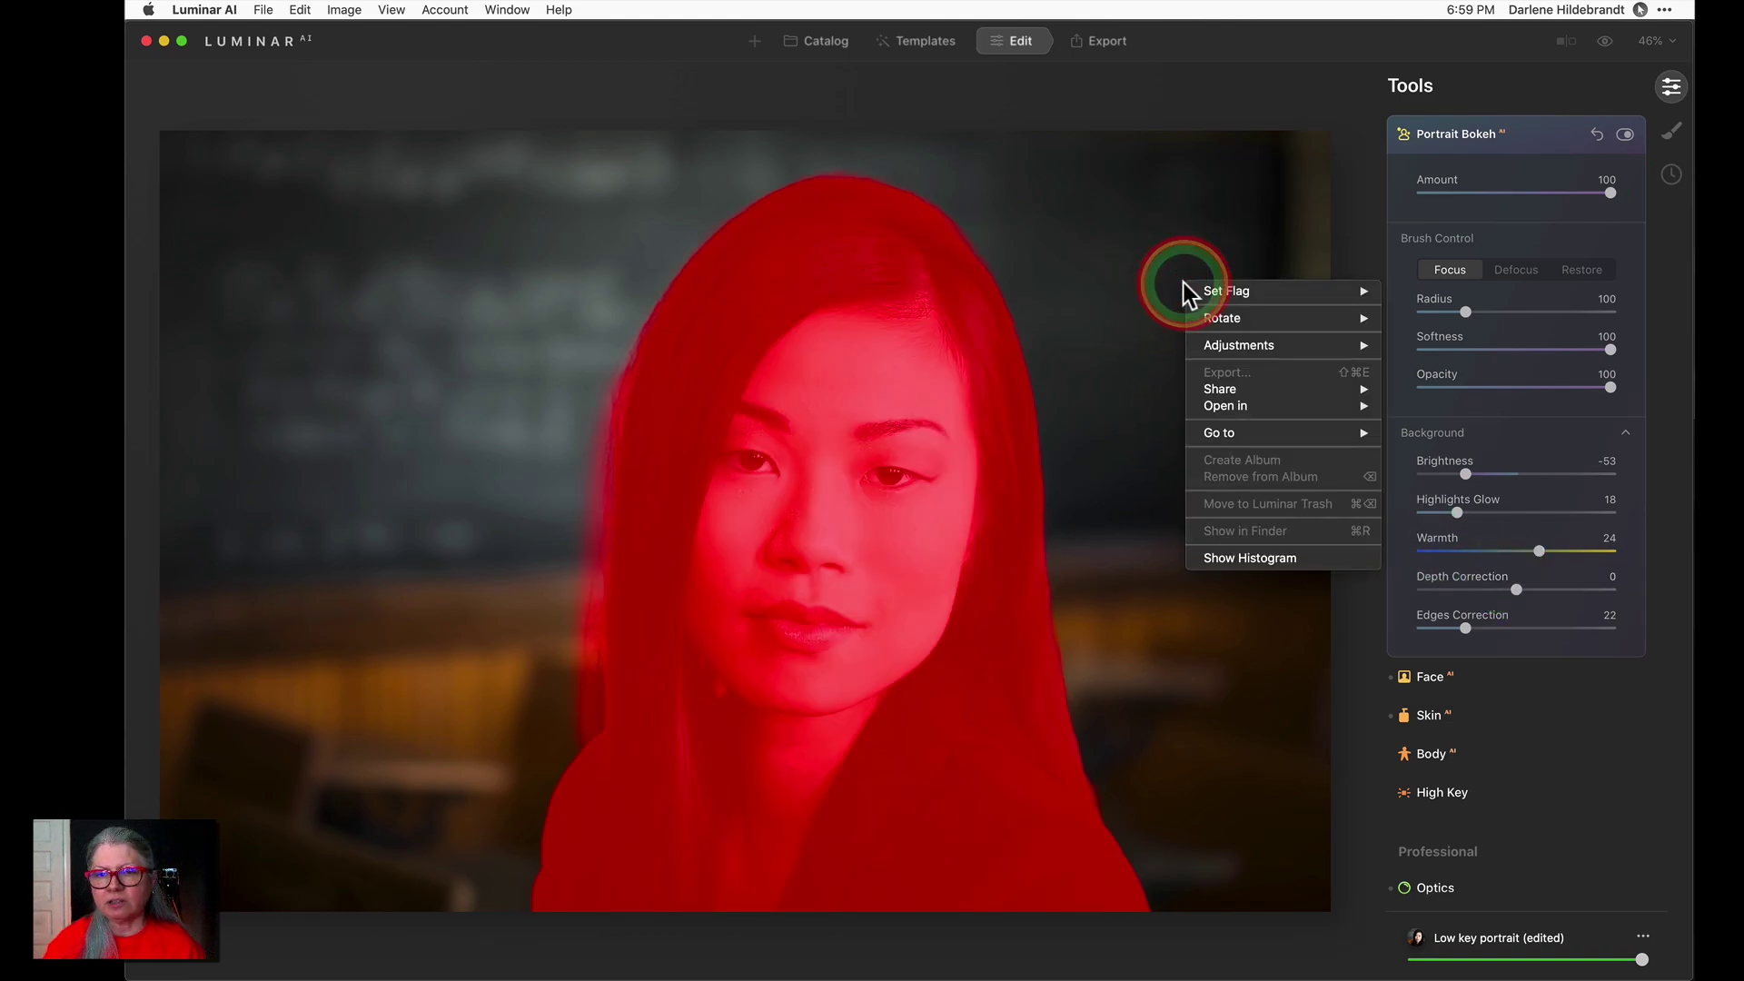
mouse_move(1207, 339)
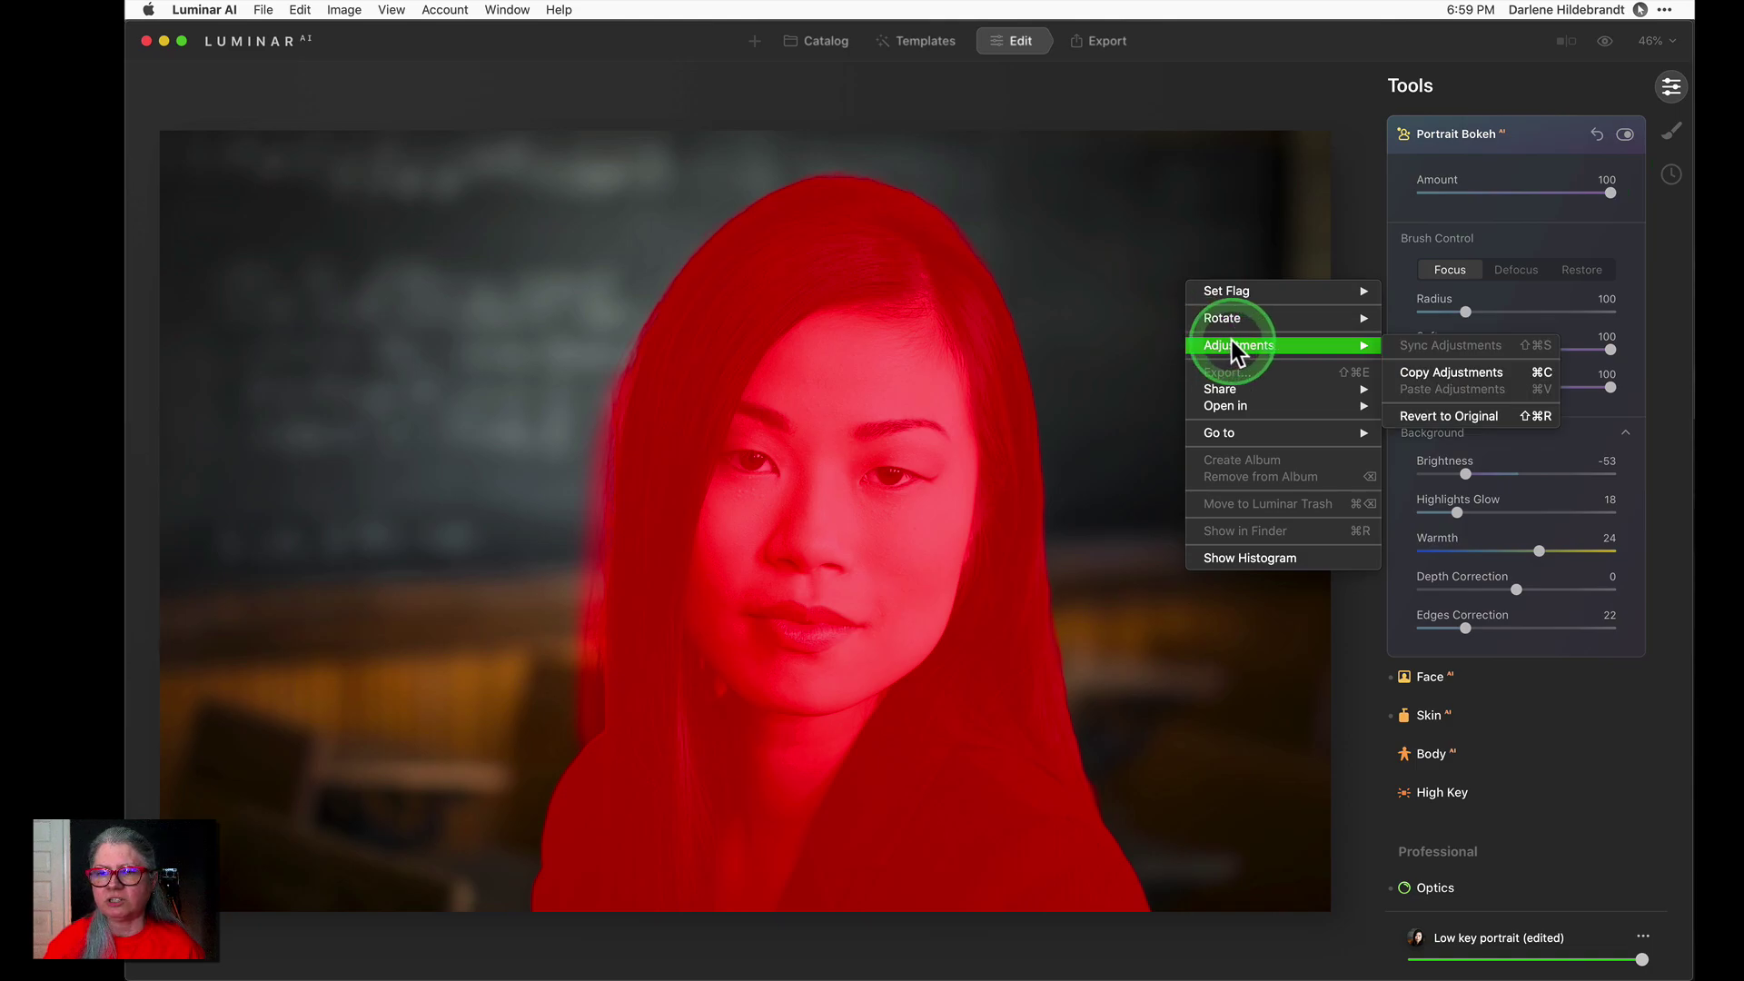
left_click(1444, 372)
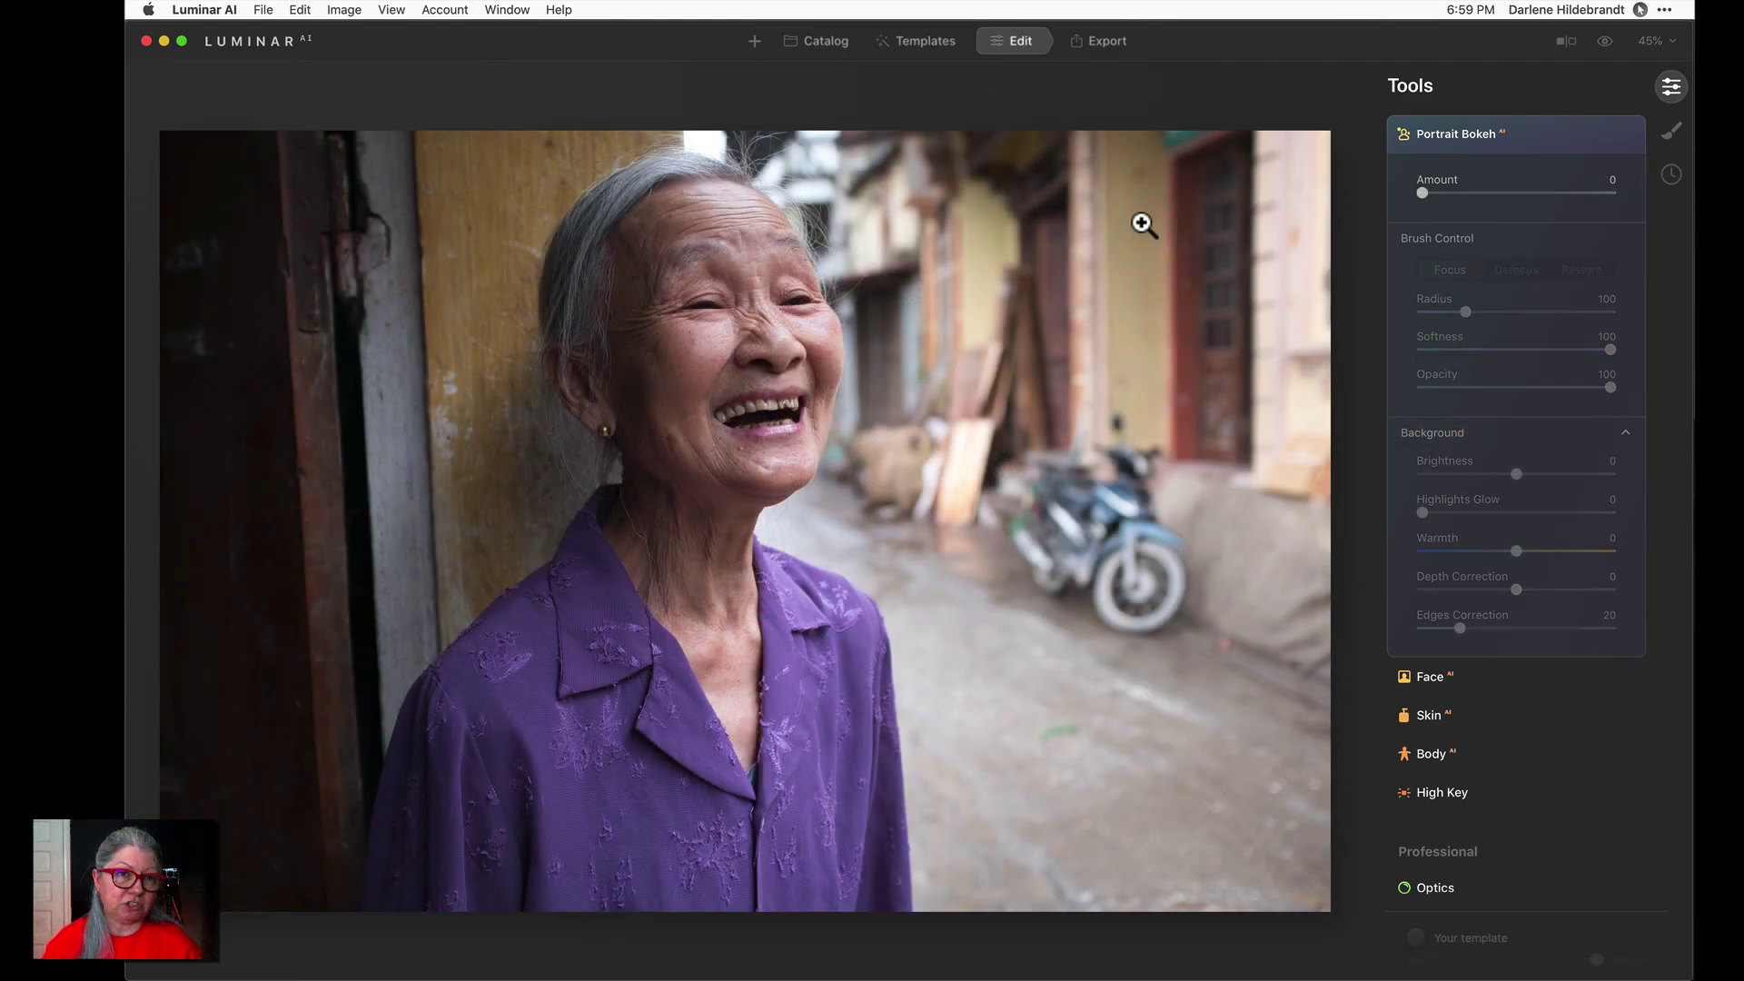
left_click(1144, 225)
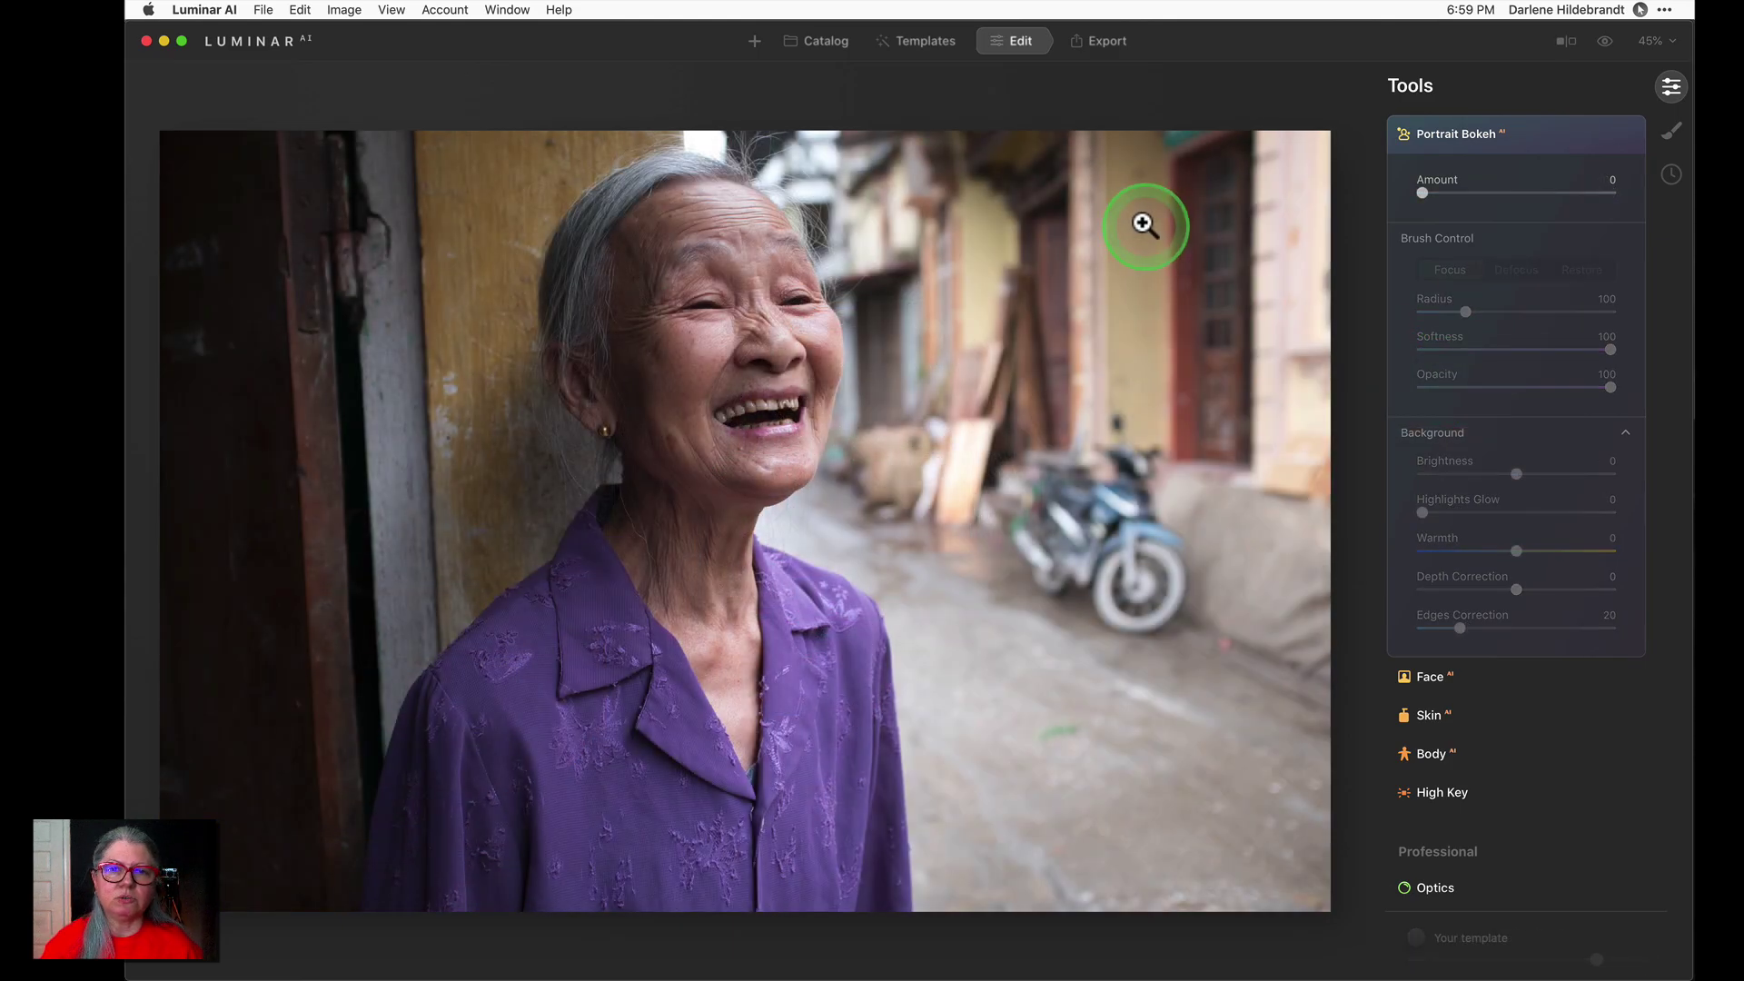
right_click(1143, 225)
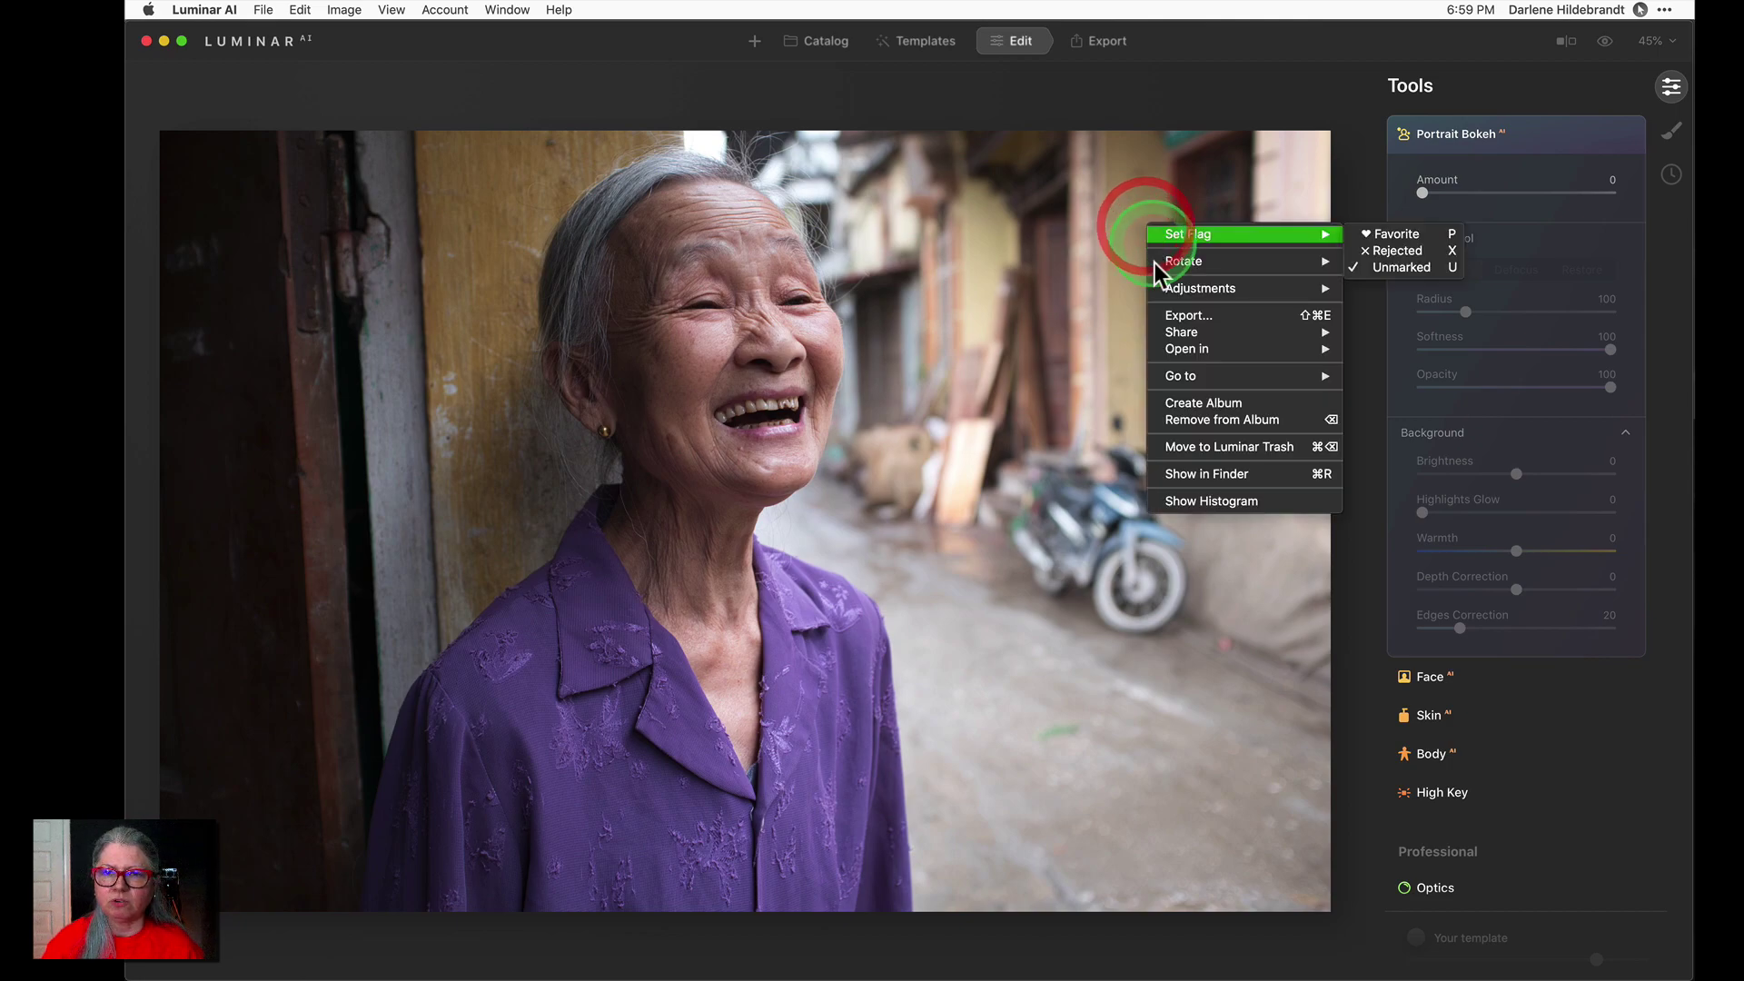
mouse_move(1187, 291)
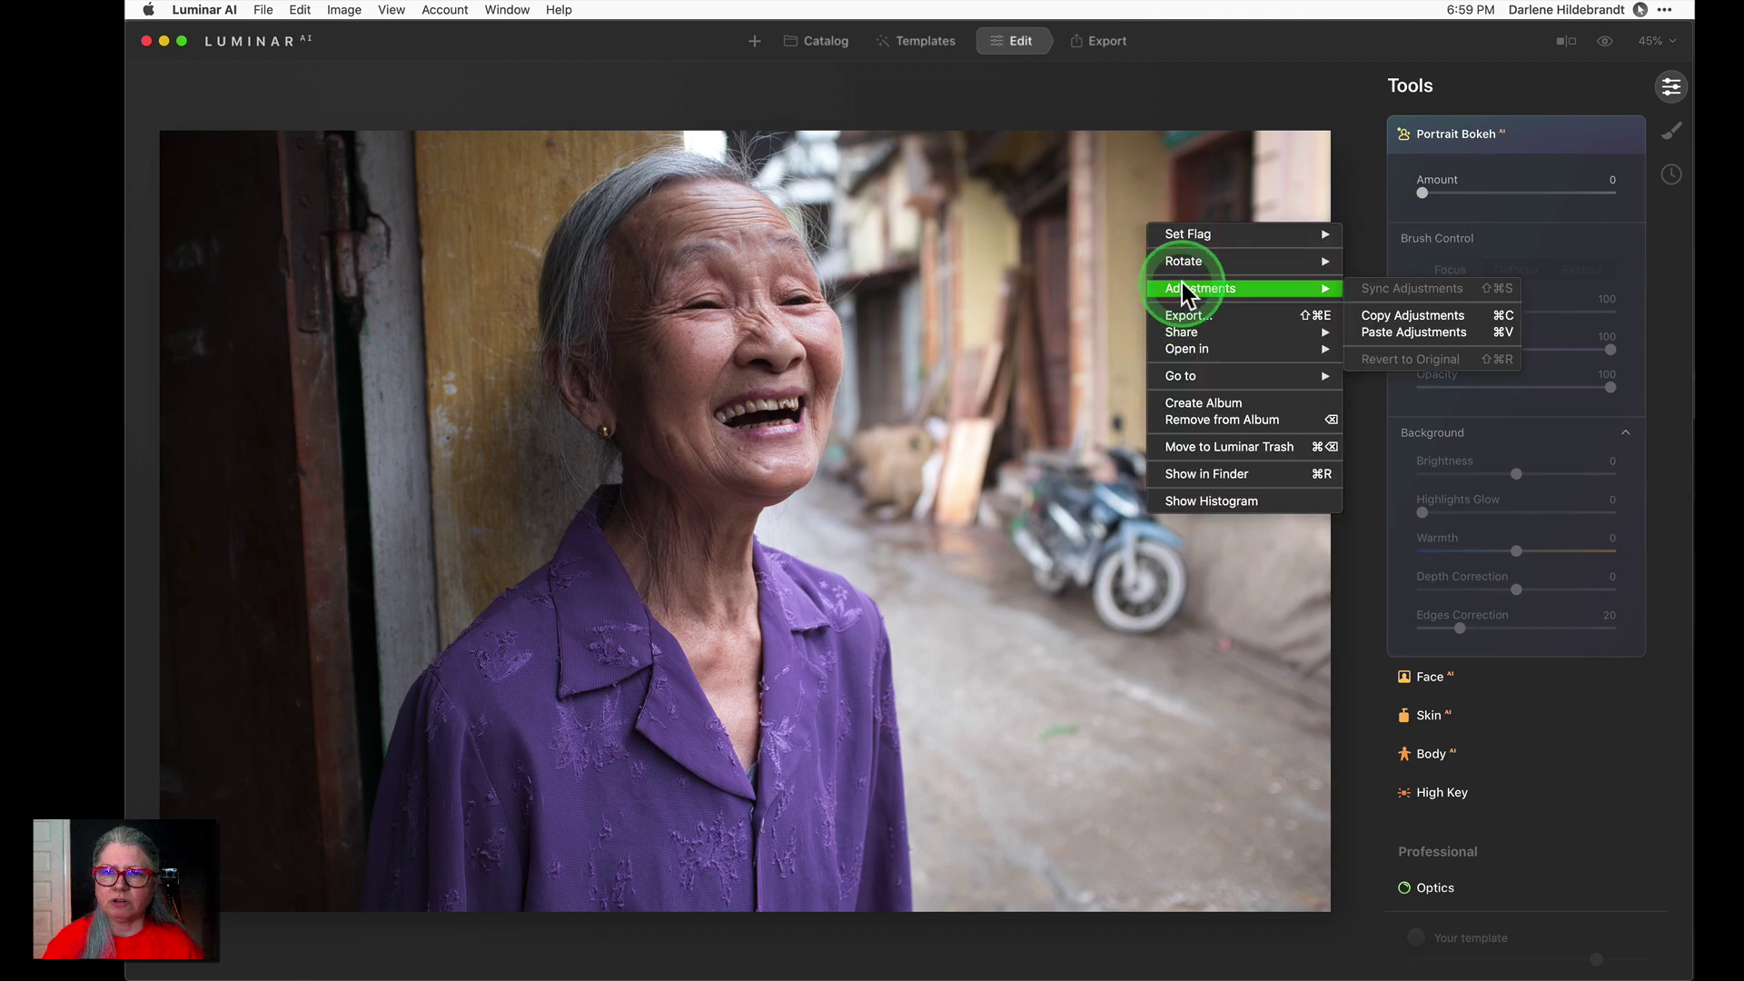
left_click(1393, 332)
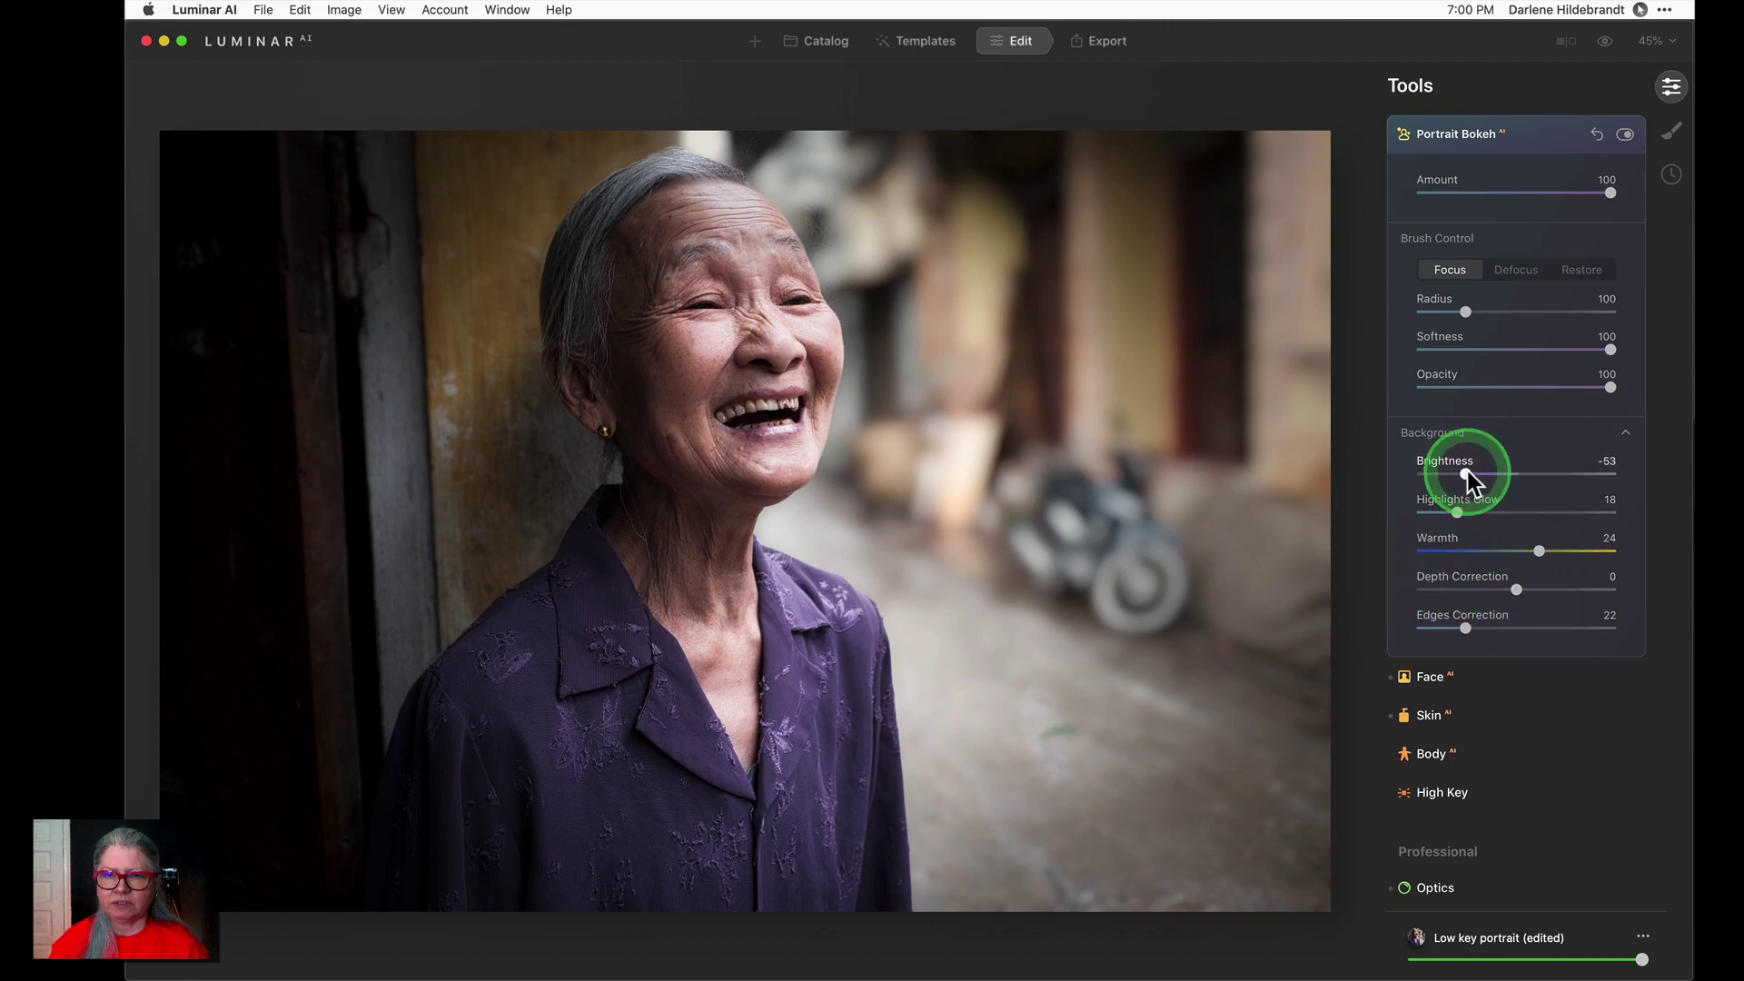
Set the bokeh background's Brightness to -36, Highlights Glow to 8 and Warmth to -20
left_click_drag(1480, 471, 1481, 475)
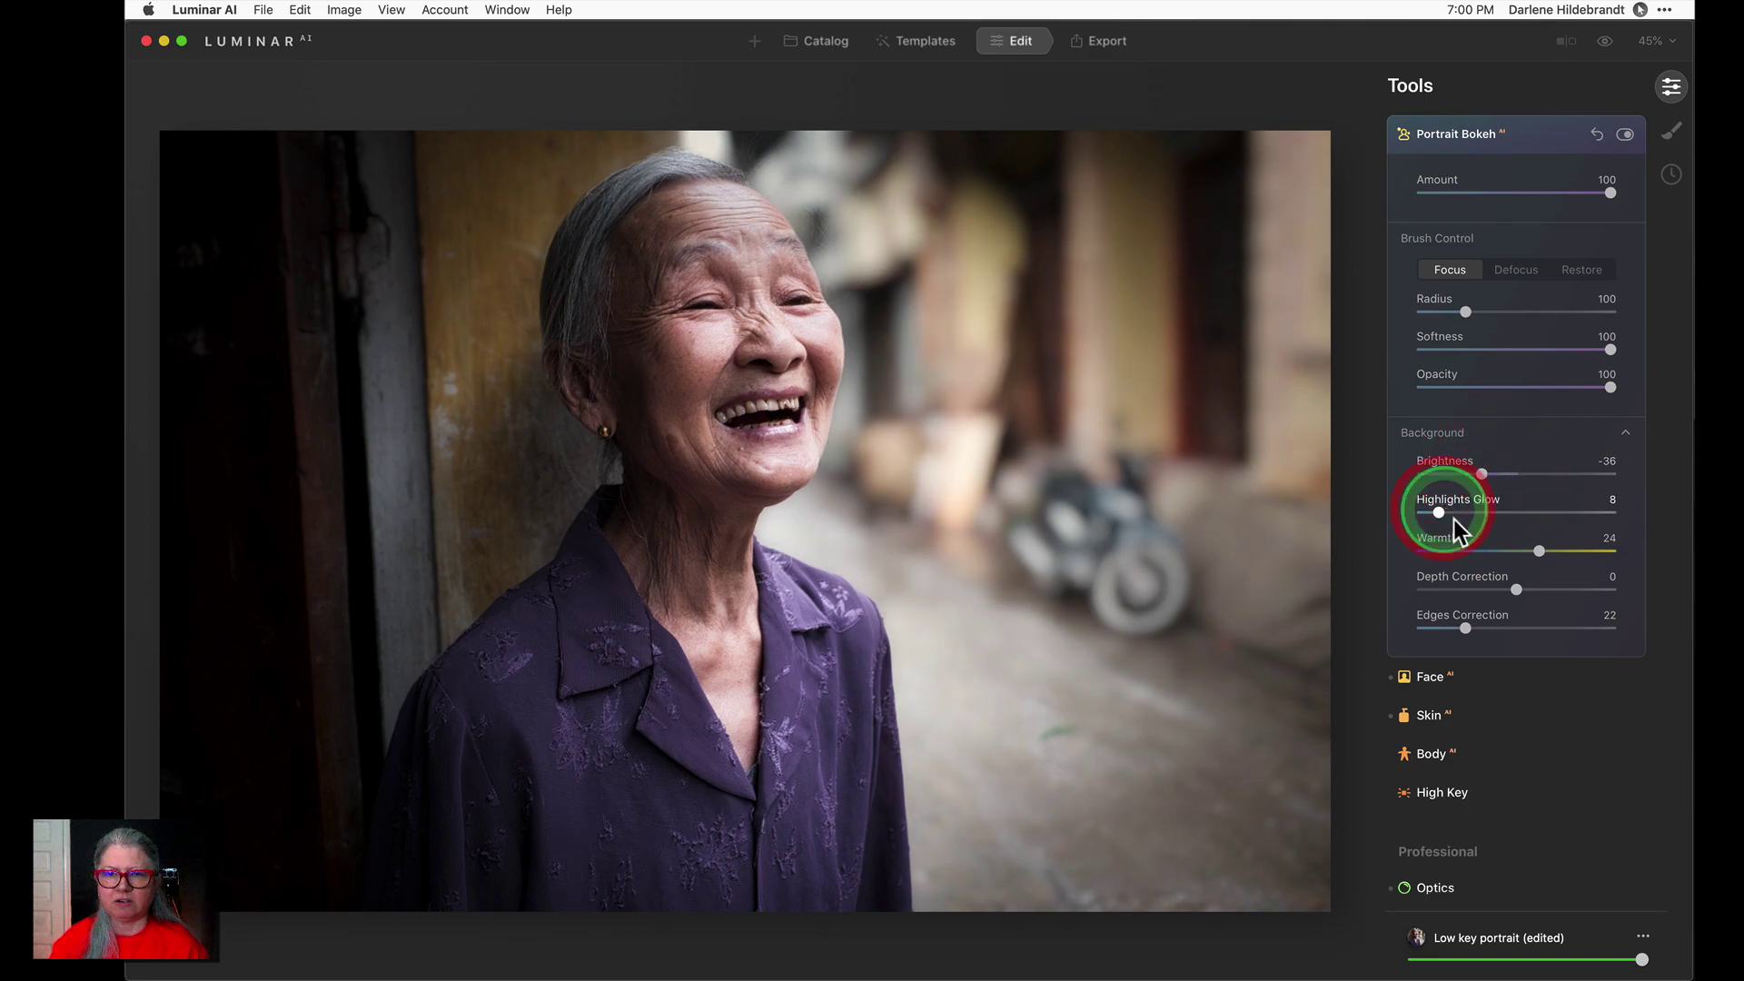
left_click(1496, 552)
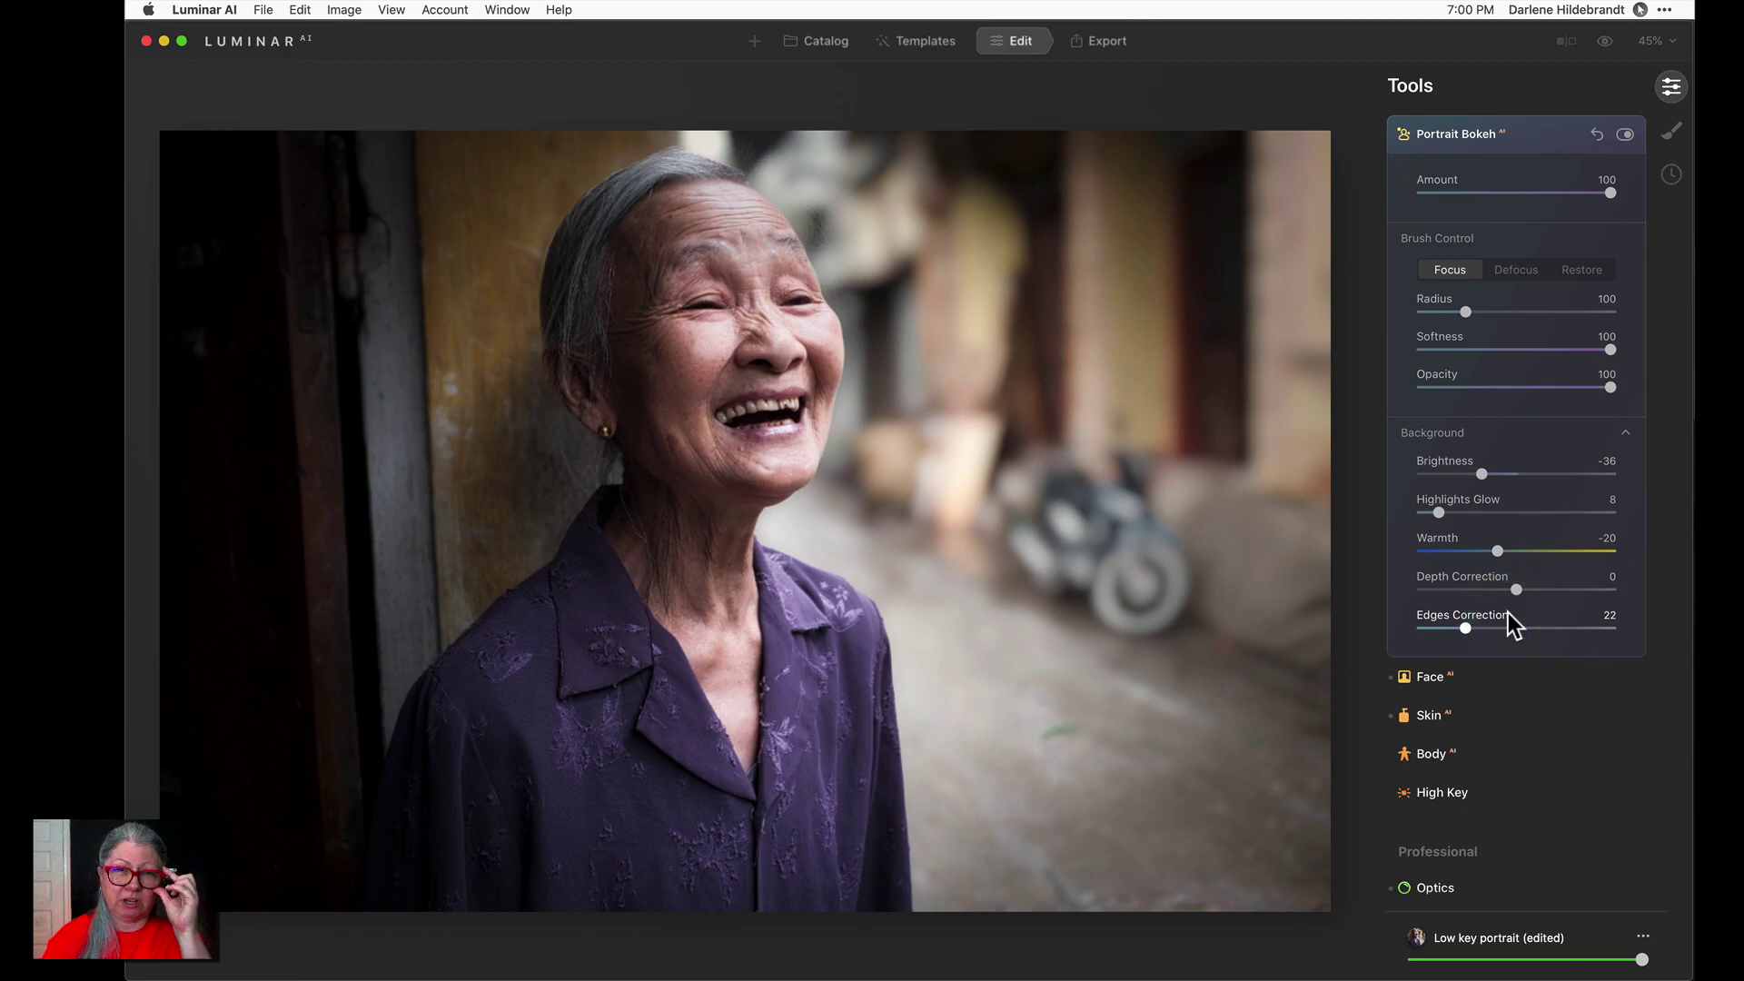
Try Depth Correction at -100 on the alley background and raise it to about 52
left_click_drag(1514, 591, 1402, 592)
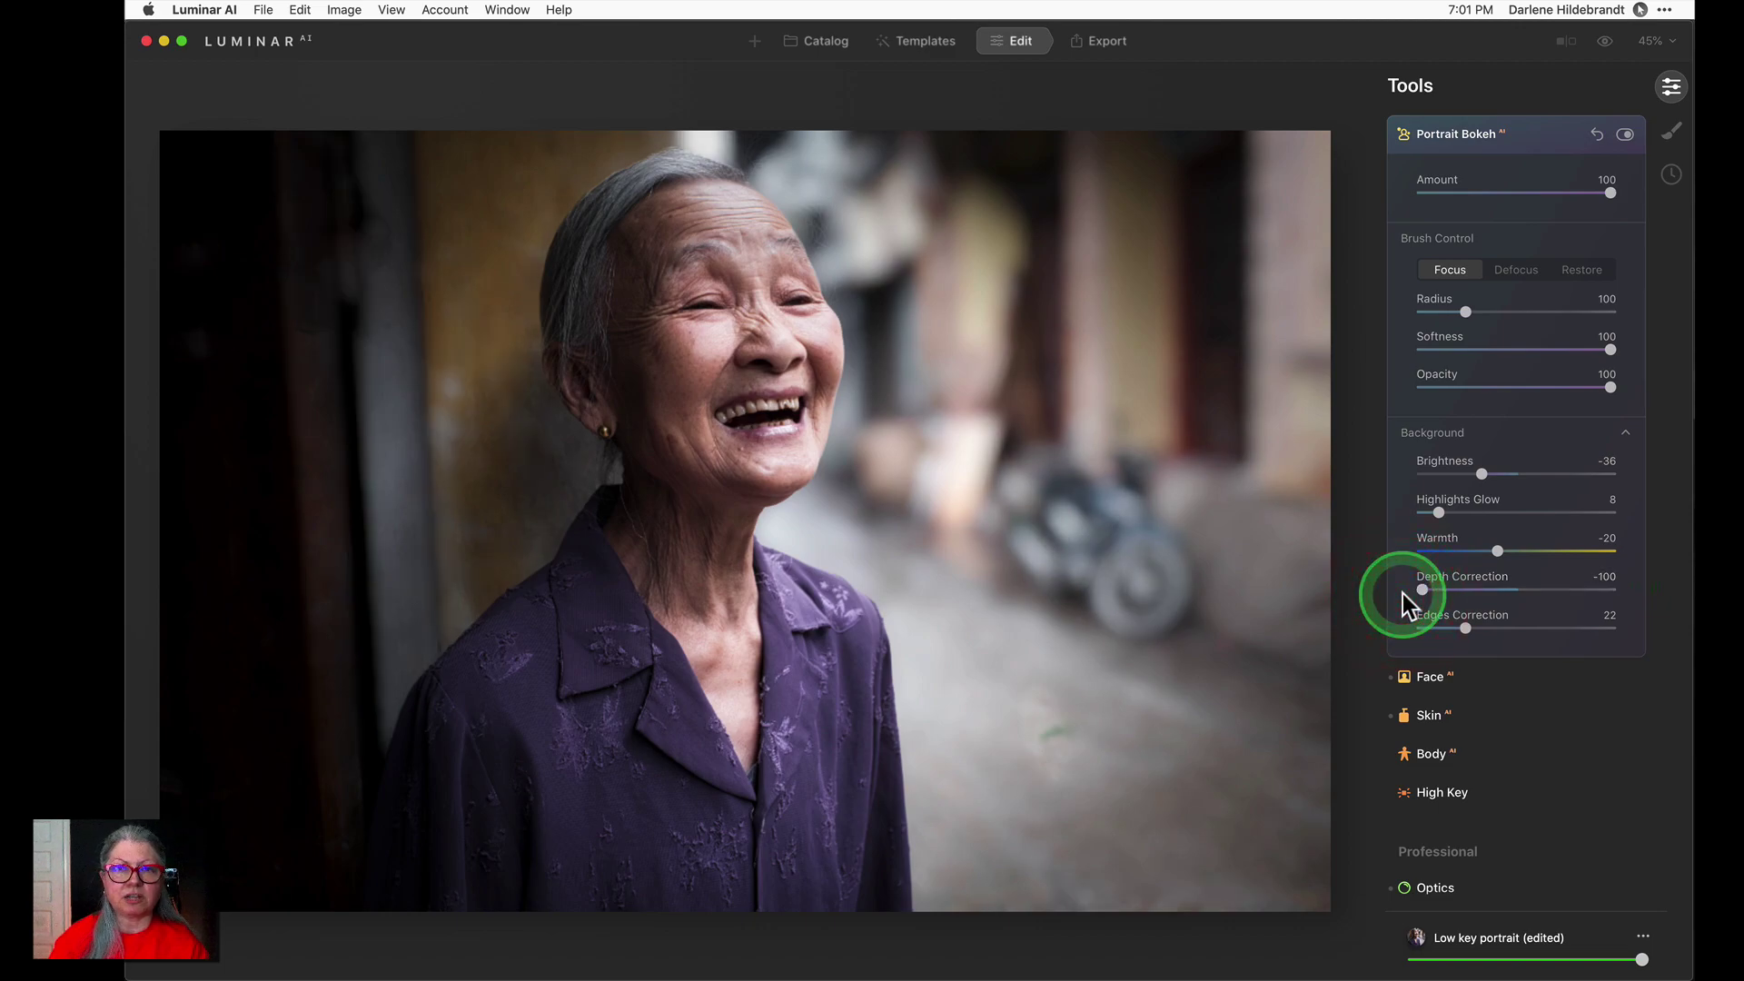
mouse_move(848, 472)
left_mouse_down()
mouse_move(446, 455)
mouse_move(473, 201)
mouse_move(386, 311)
mouse_move(370, 509)
mouse_move(407, 574)
mouse_move(374, 572)
mouse_move(455, 559)
mouse_move(467, 276)
mouse_move(390, 338)
mouse_move(459, 554)
mouse_move(418, 531)
left_mouse_up()
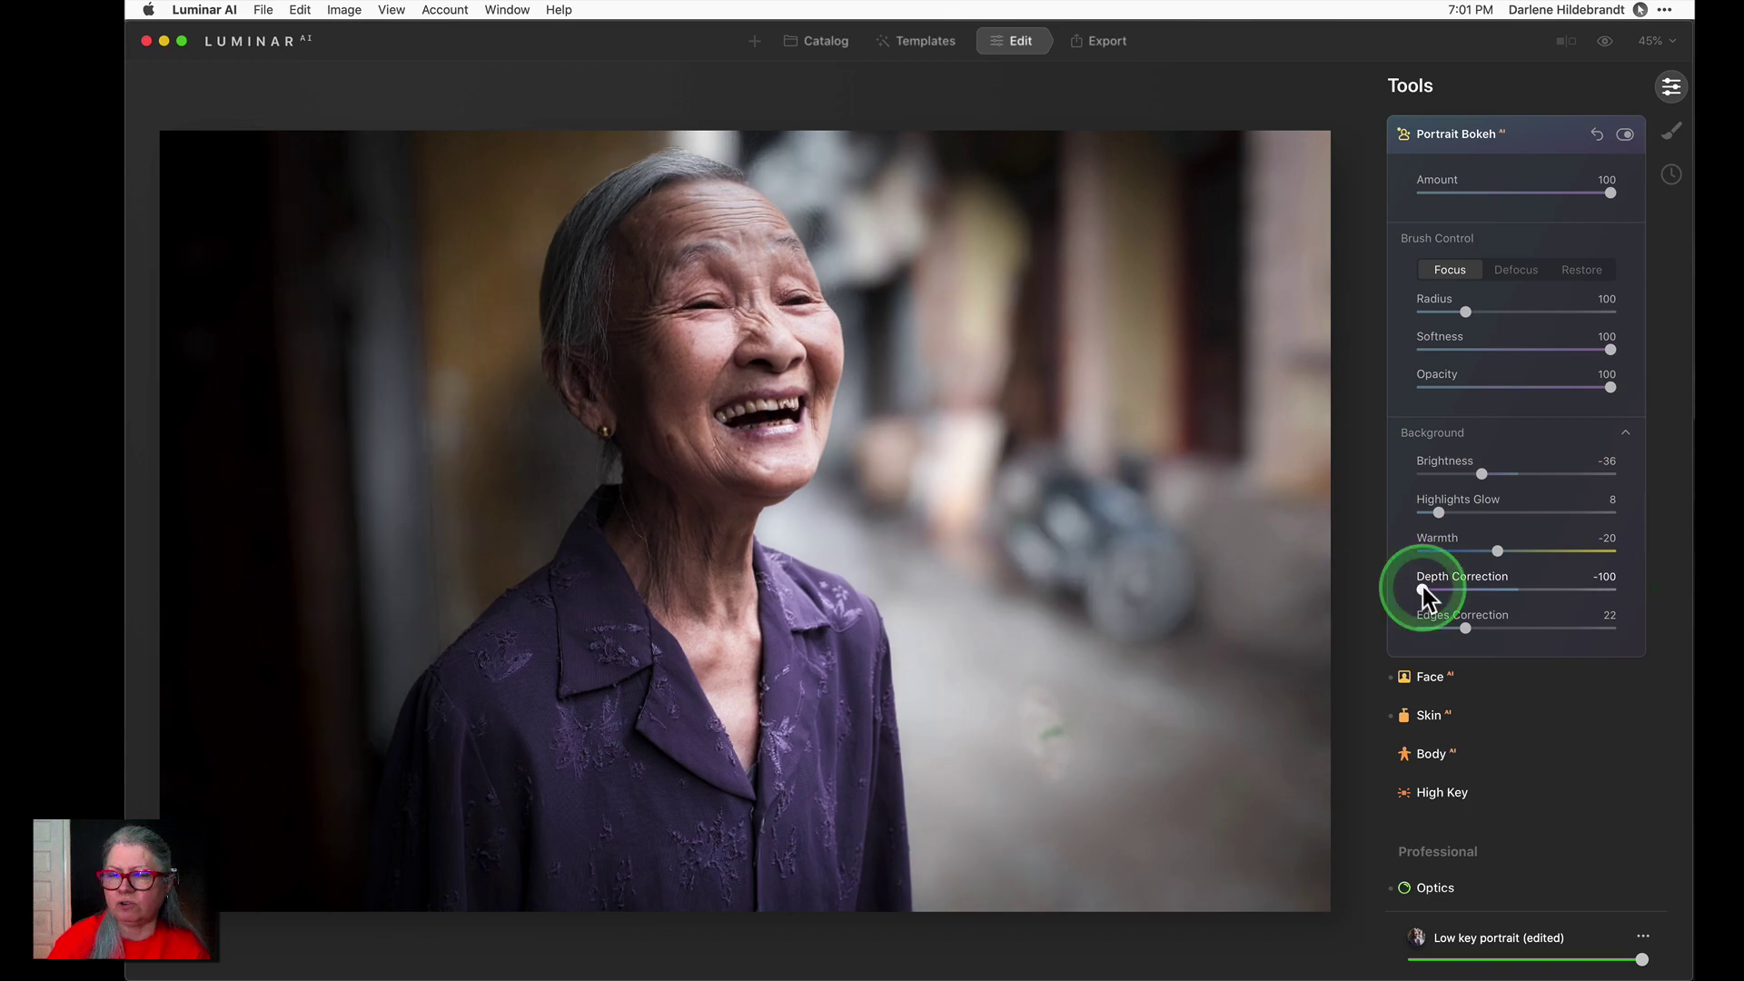
left_click_drag(1423, 597, 1521, 597)
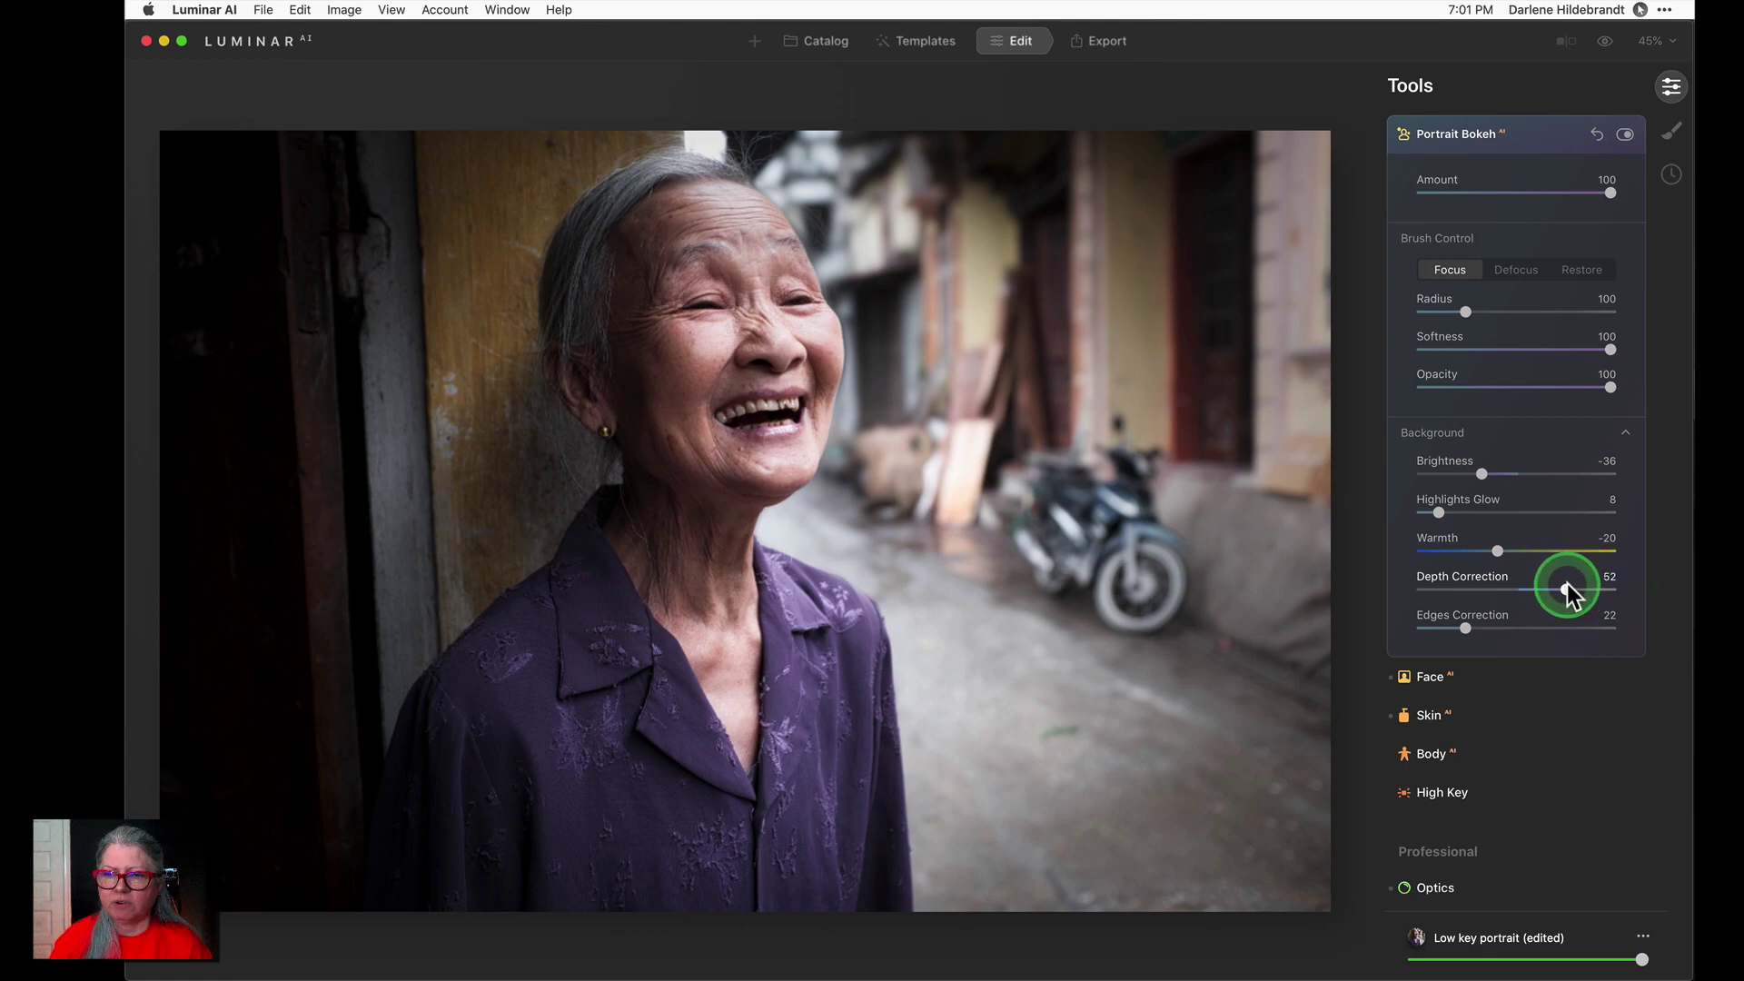
mouse_move(1587, 588)
left_mouse_down()
mouse_move(1463, 588)
mouse_move(1564, 590)
left_mouse_up()
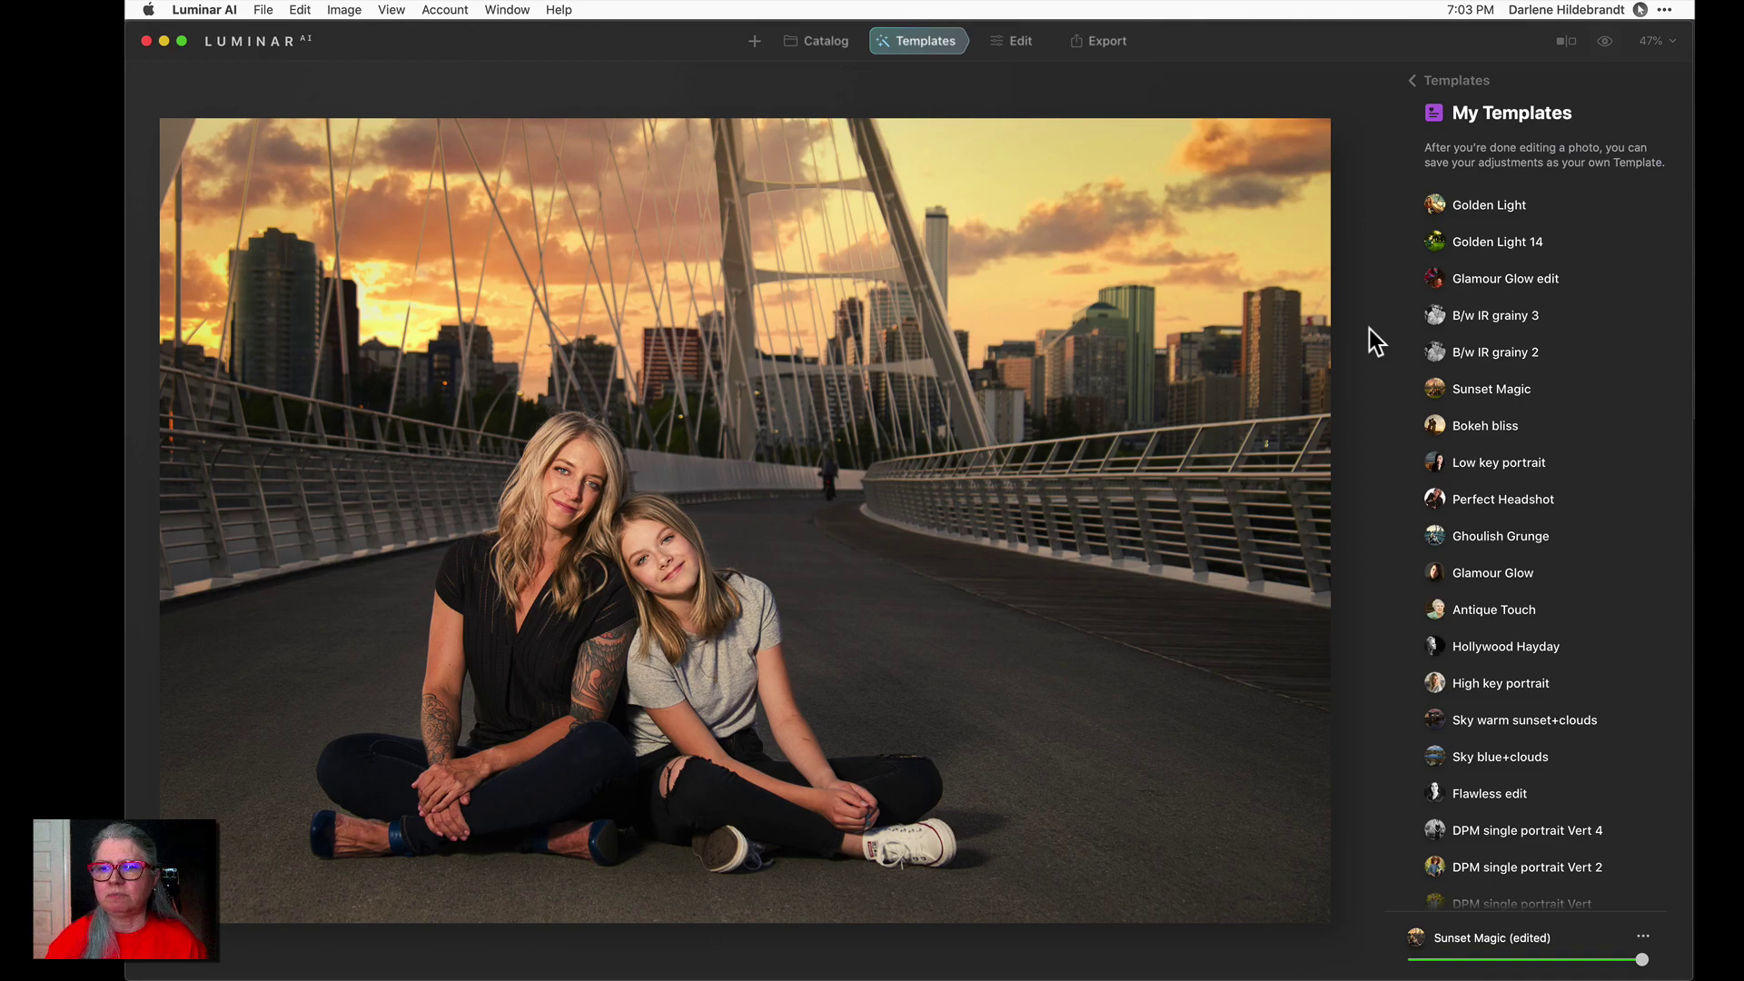
Compare the Sunset Magic edit of the woman and girl on the bridge with the original photo
left_click(1435, 380)
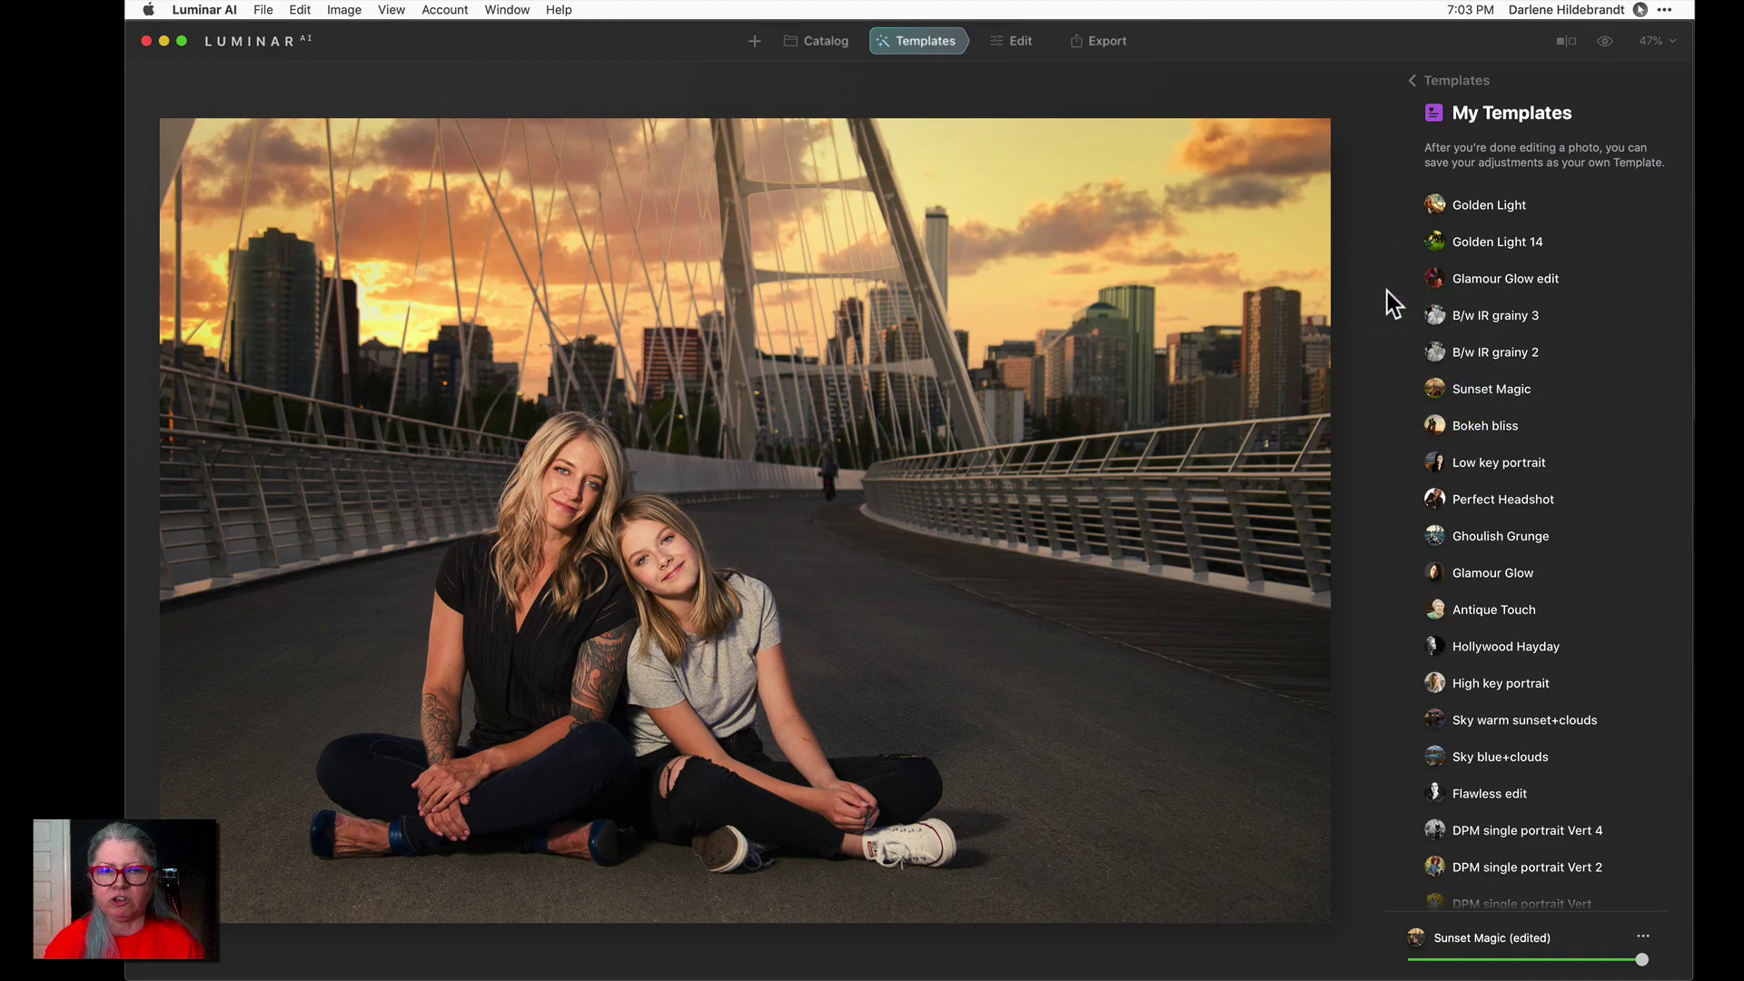
key("backslash")
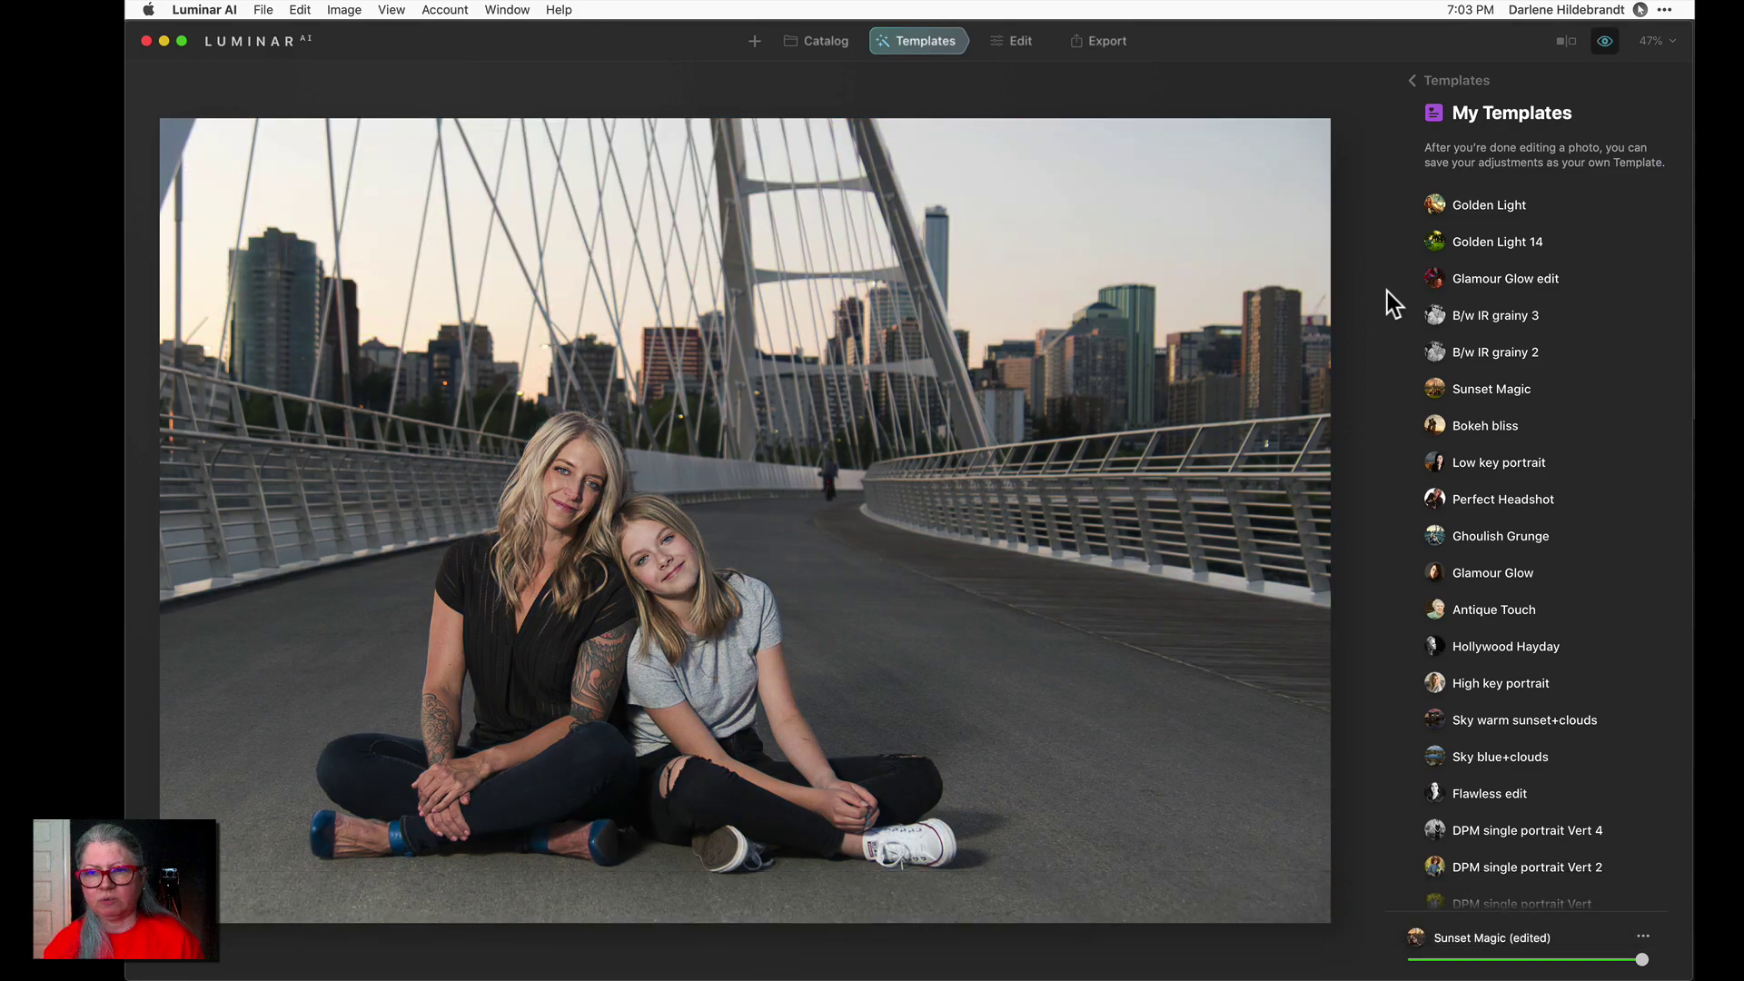
key("backslash")
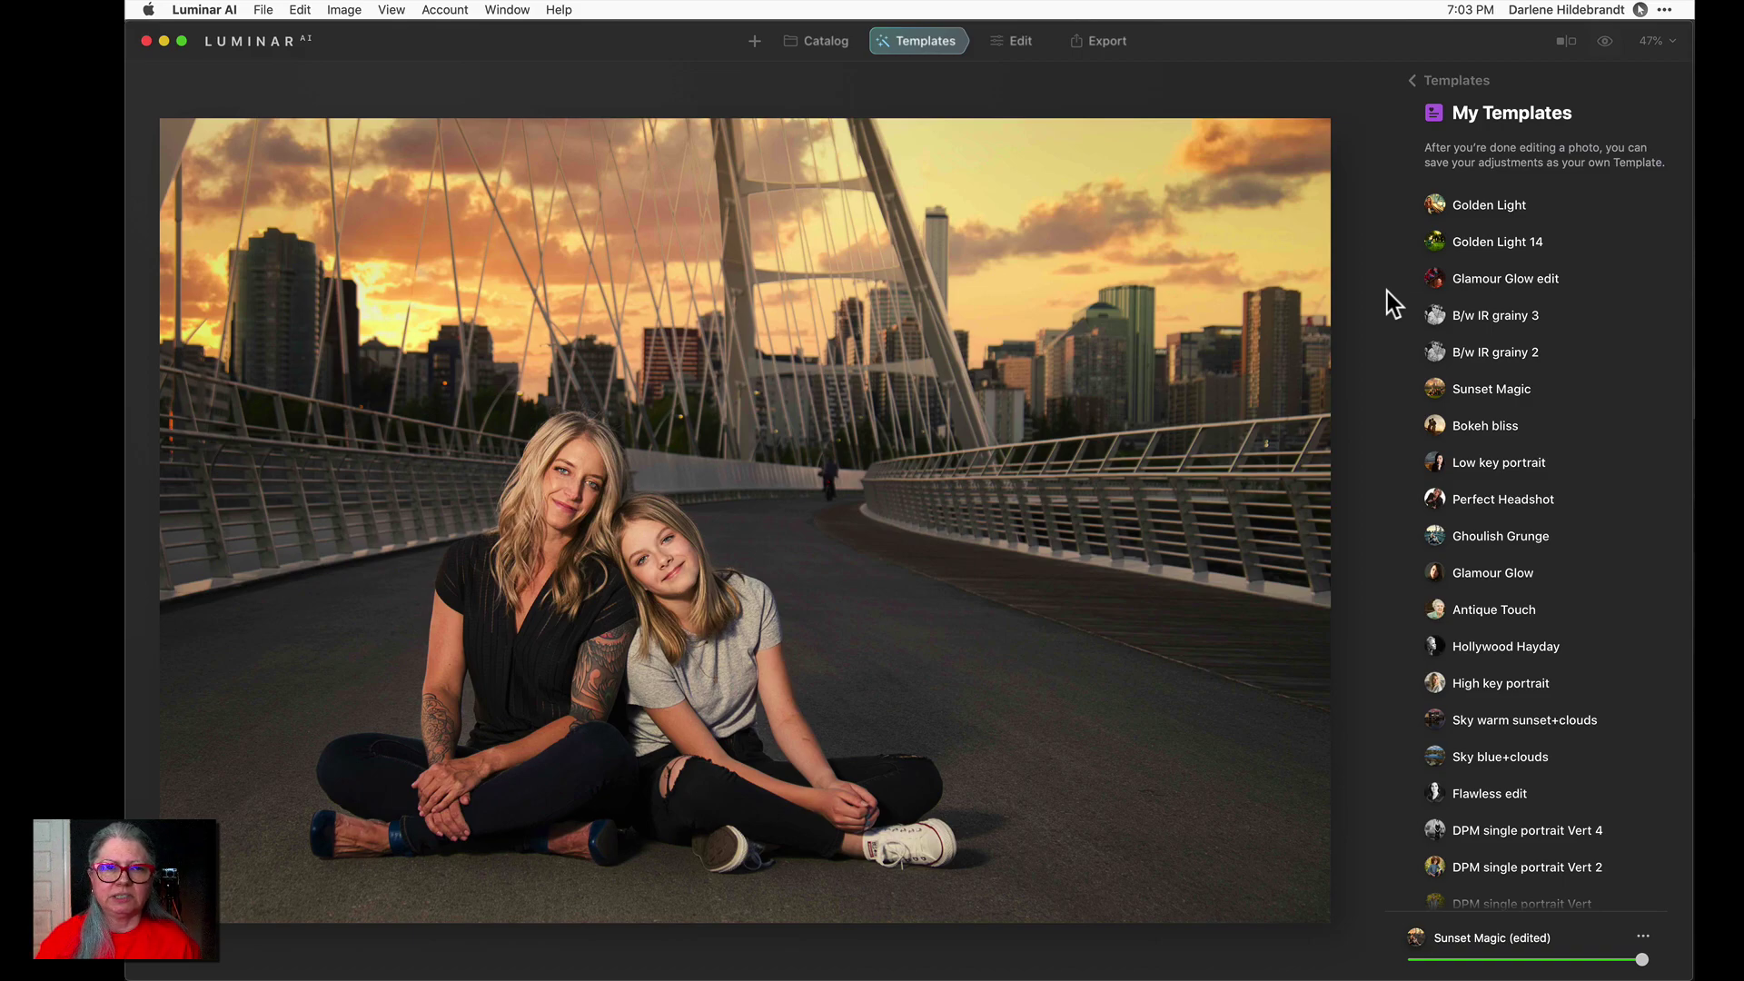
Switch the bridge portrait to editing and set the Portrait Bokeh Amount to 69
left_click(1016, 42)
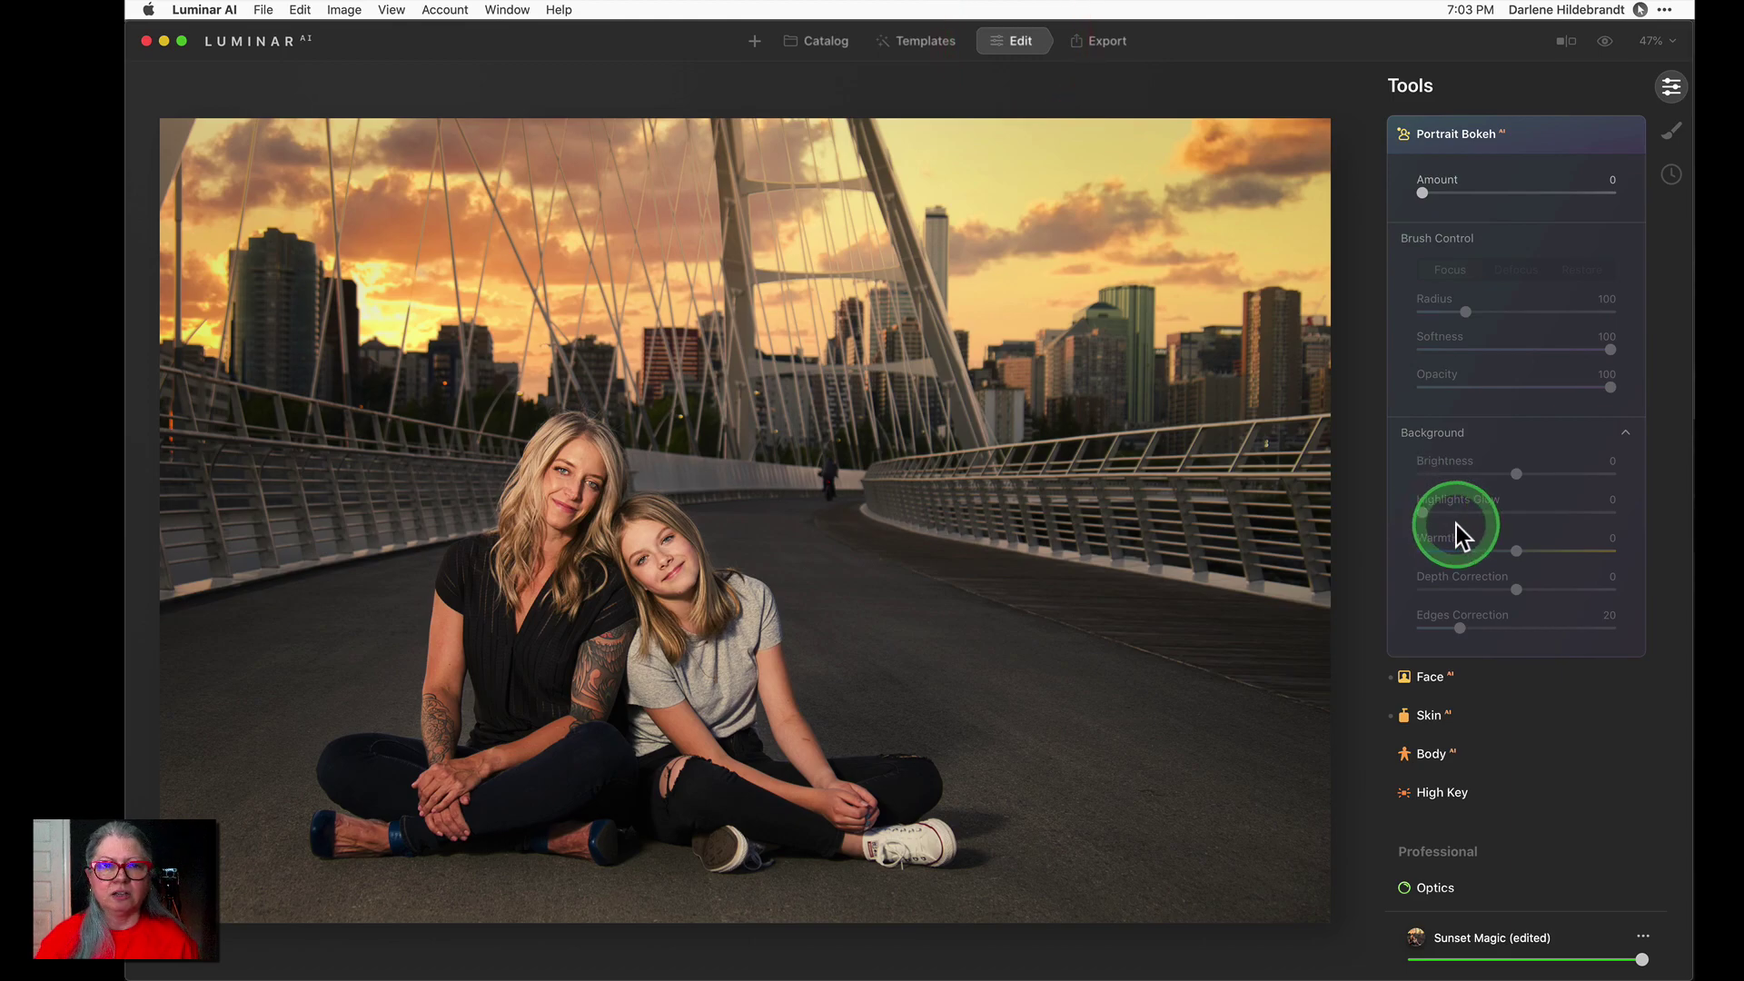
left_click_drag(1422, 189, 1530, 194)
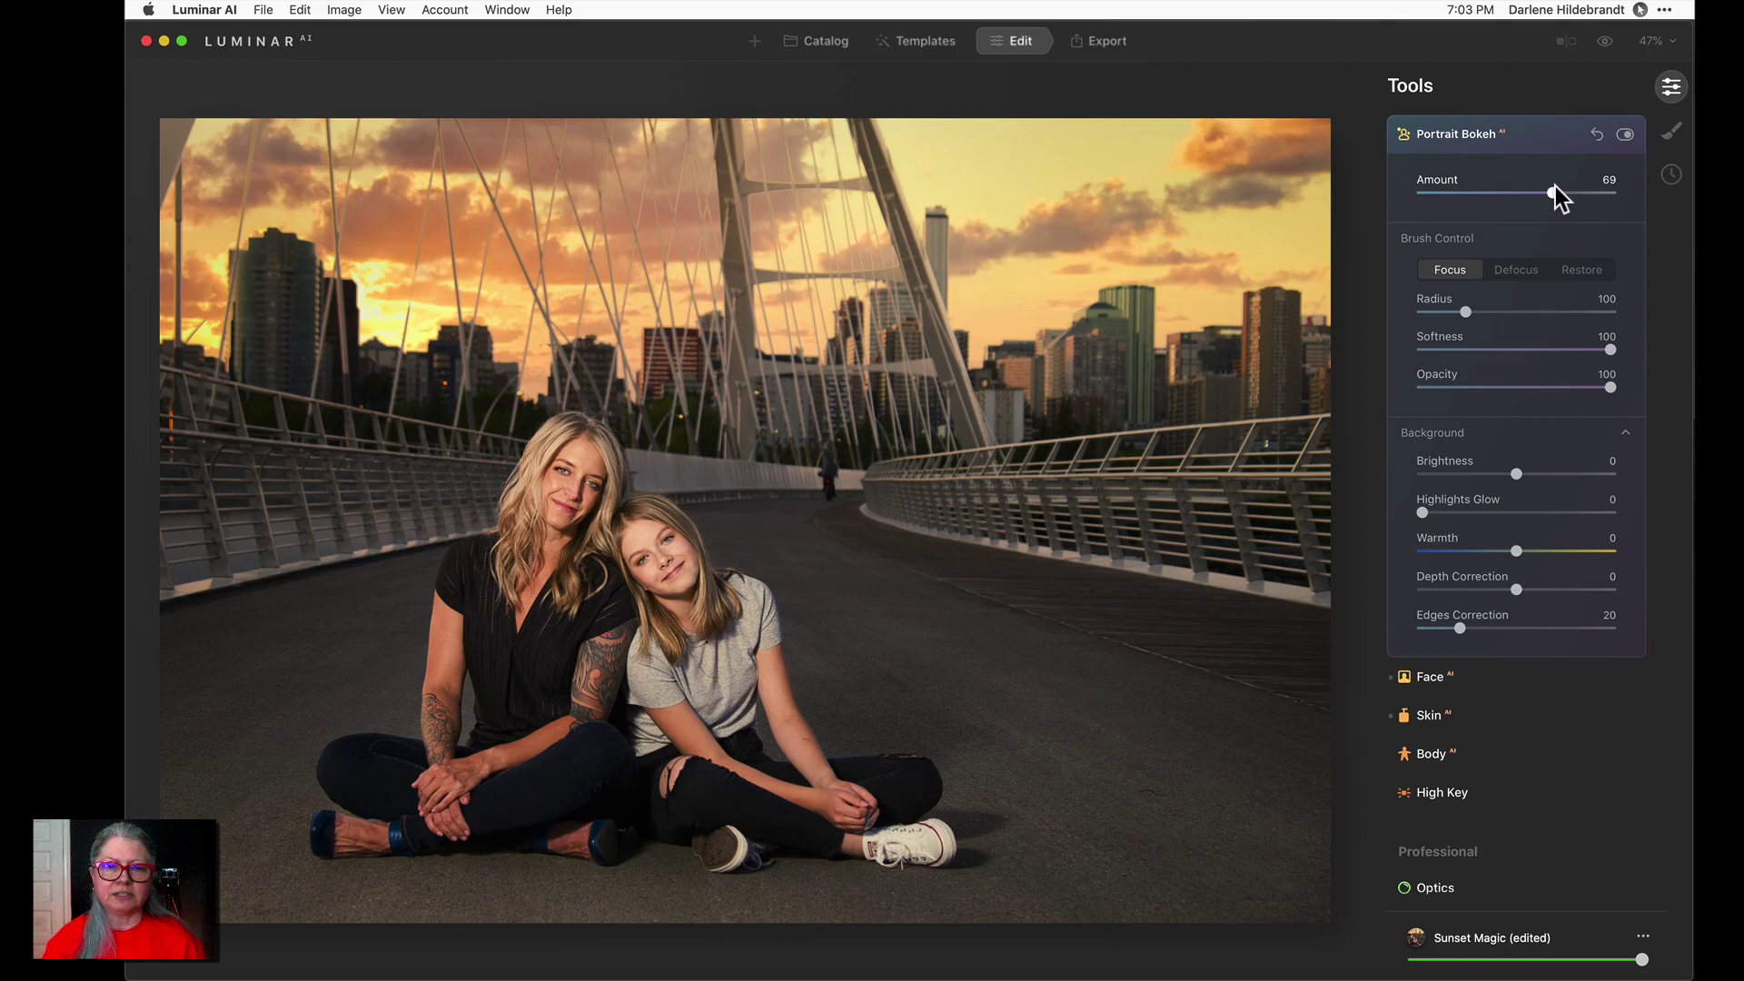
left_click(1551, 194)
left_click(1509, 305)
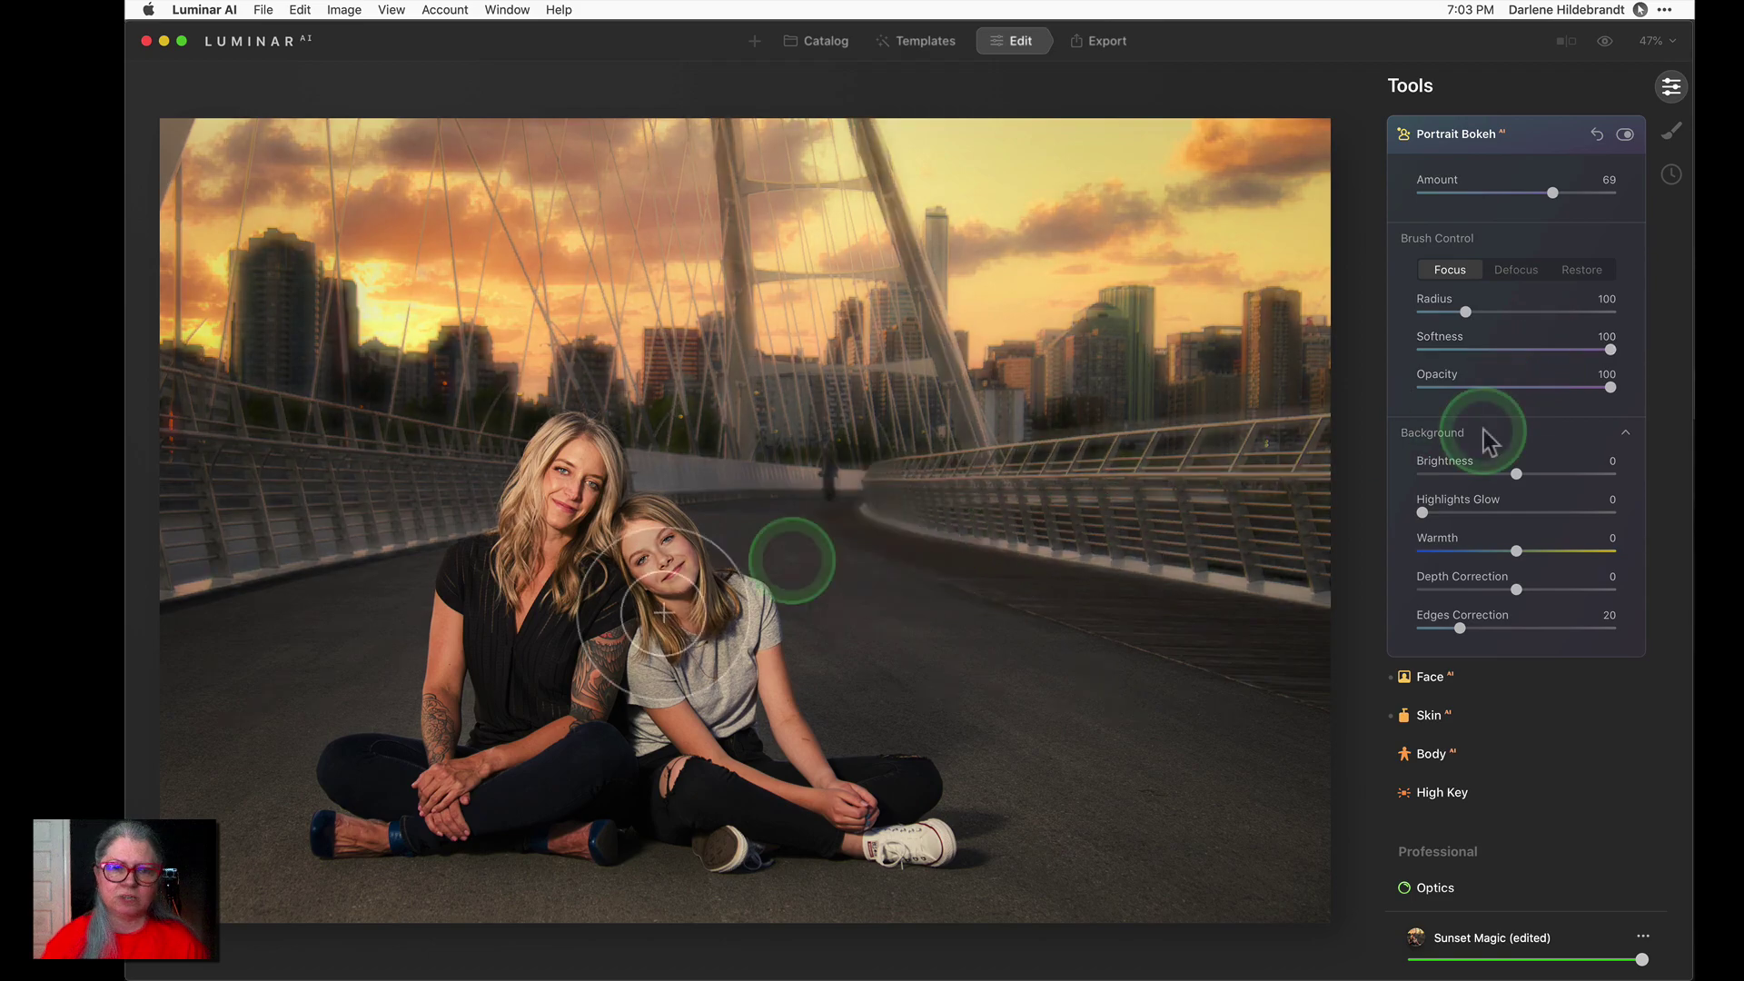
left_click(1412, 438)
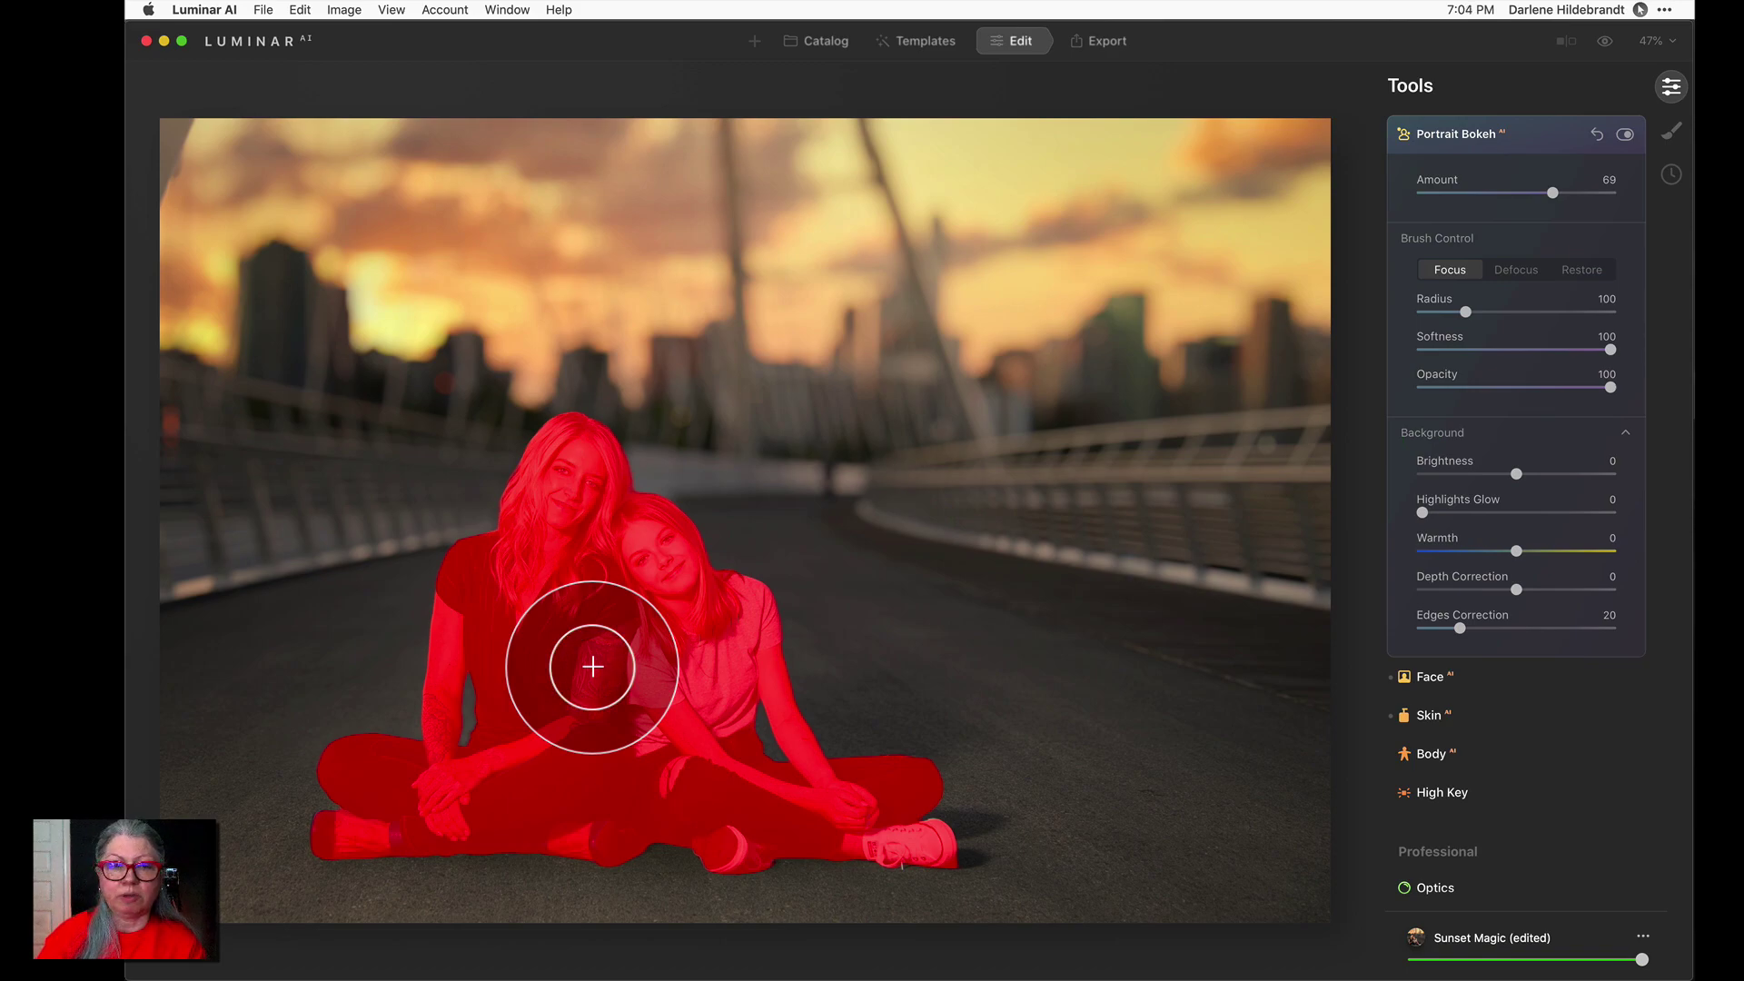
Check the Portrait Bokeh mask and brush focus across the seated woman and girl
left_click(688, 584)
mouse_move(689, 583)
left_mouse_down()
mouse_move(382, 739)
mouse_move(390, 794)
left_mouse_up()
left_click(495, 690)
mouse_move(495, 690)
left_mouse_down()
mouse_move(472, 737)
mouse_move(470, 673)
mouse_move(692, 776)
mouse_move(778, 775)
mouse_move(548, 737)
left_mouse_up()
left_click(561, 748)
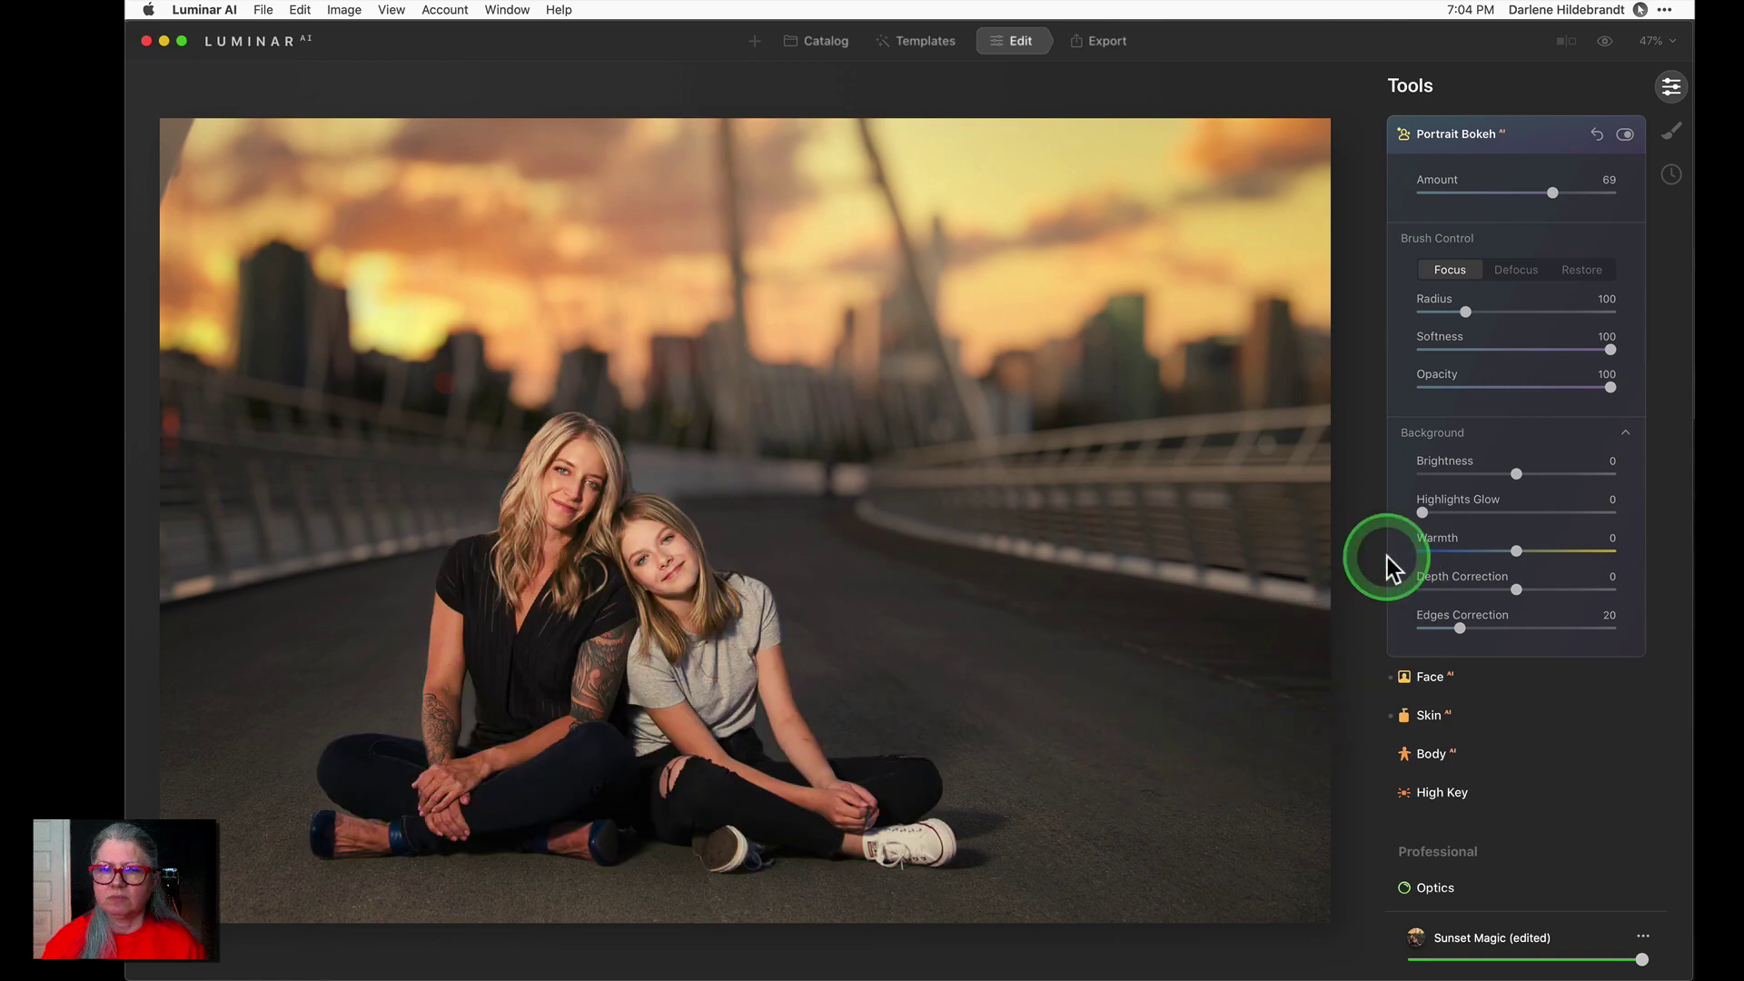
Try Depth Correction at -72 on the bridge background, set it to 25, and set Highlights Glow to 18
left_click(1551, 191)
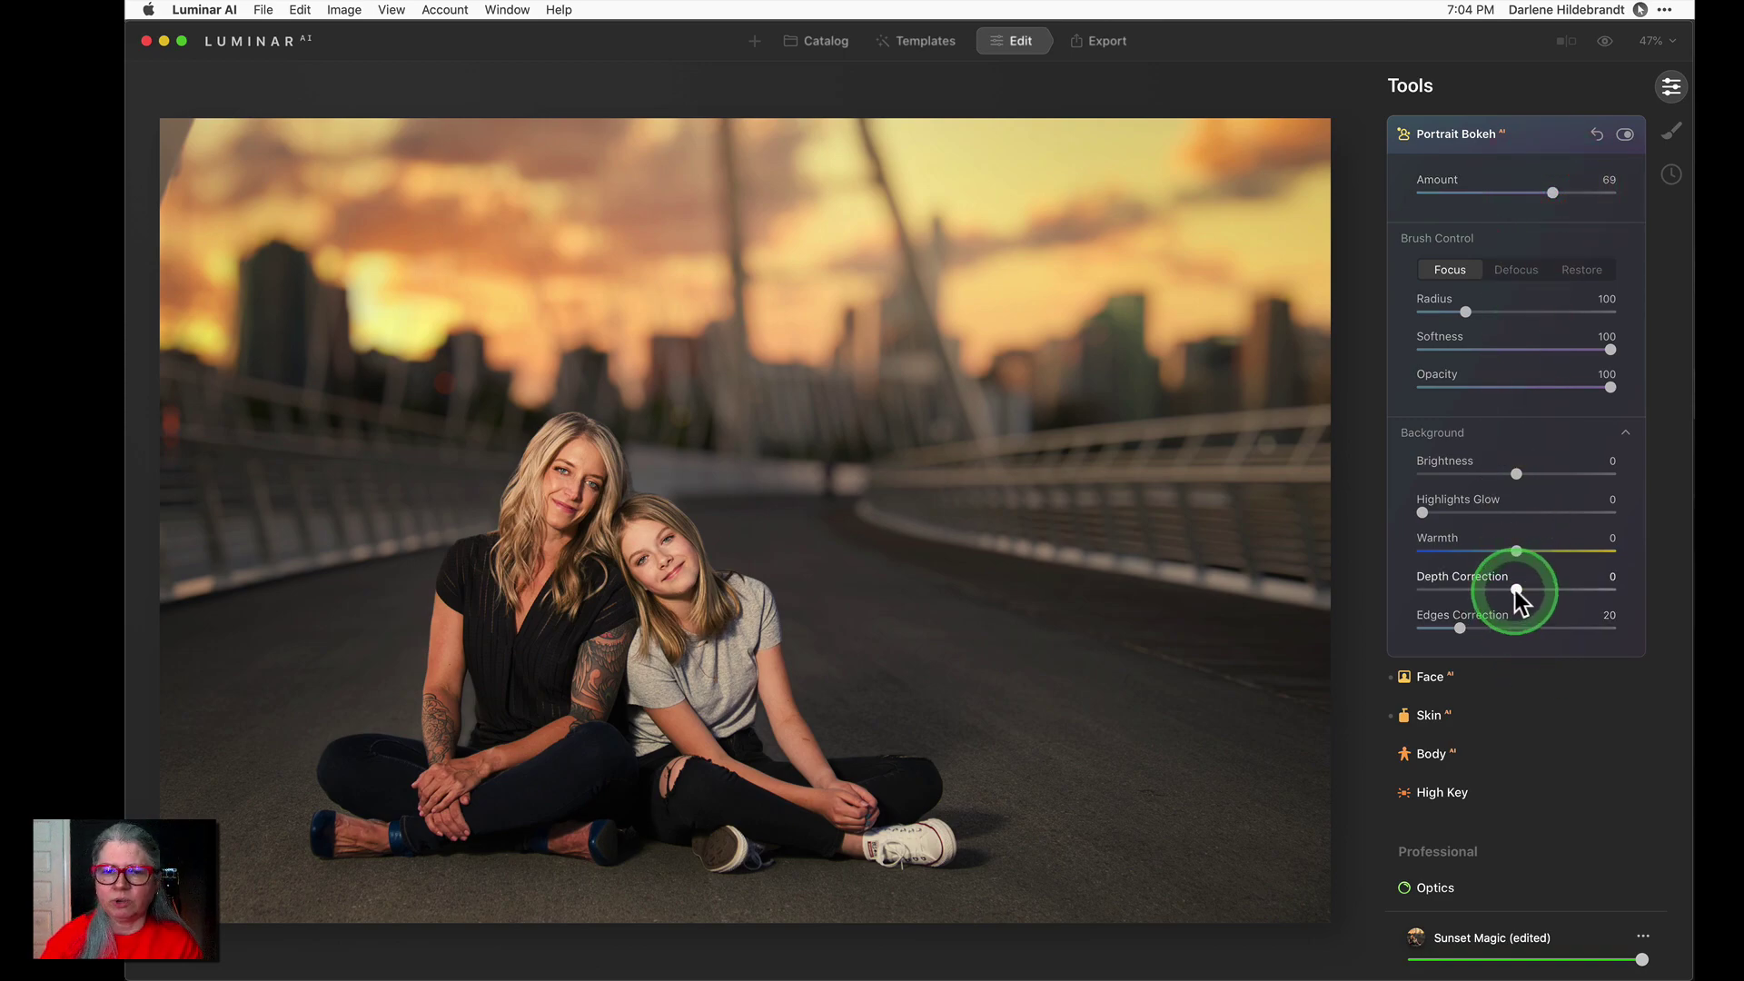
left_click_drag(1460, 592, 1445, 591)
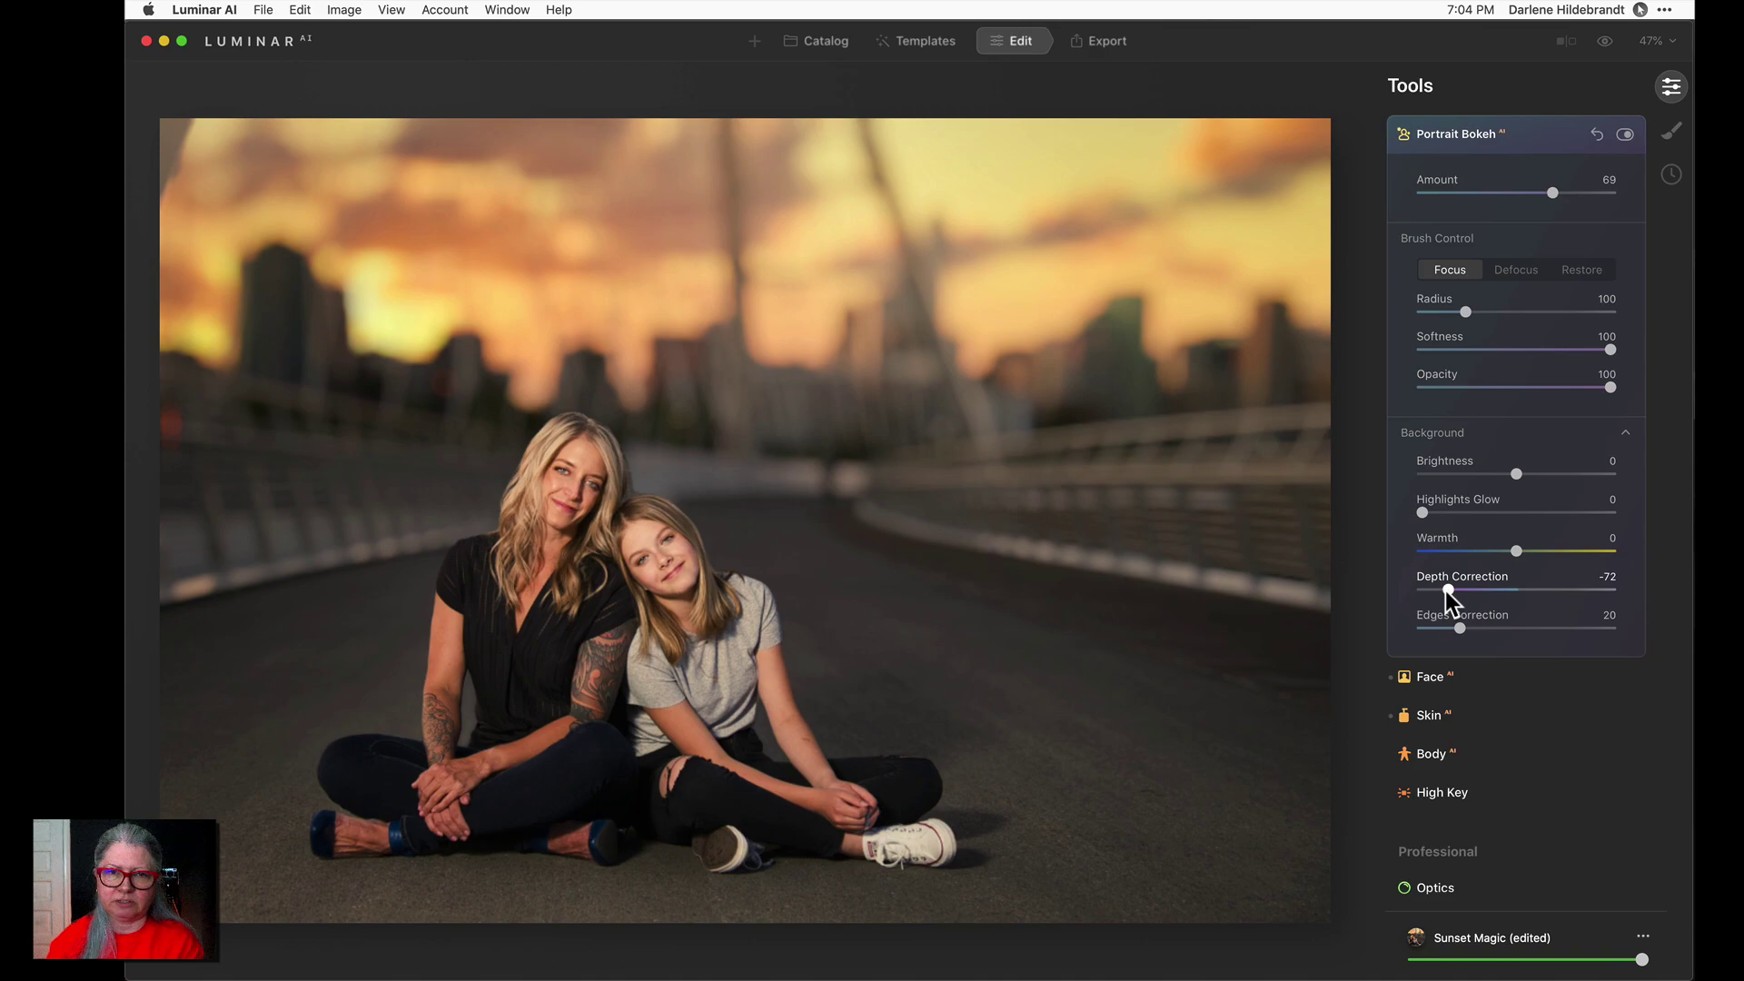
left_click_drag(1447, 592, 1540, 590)
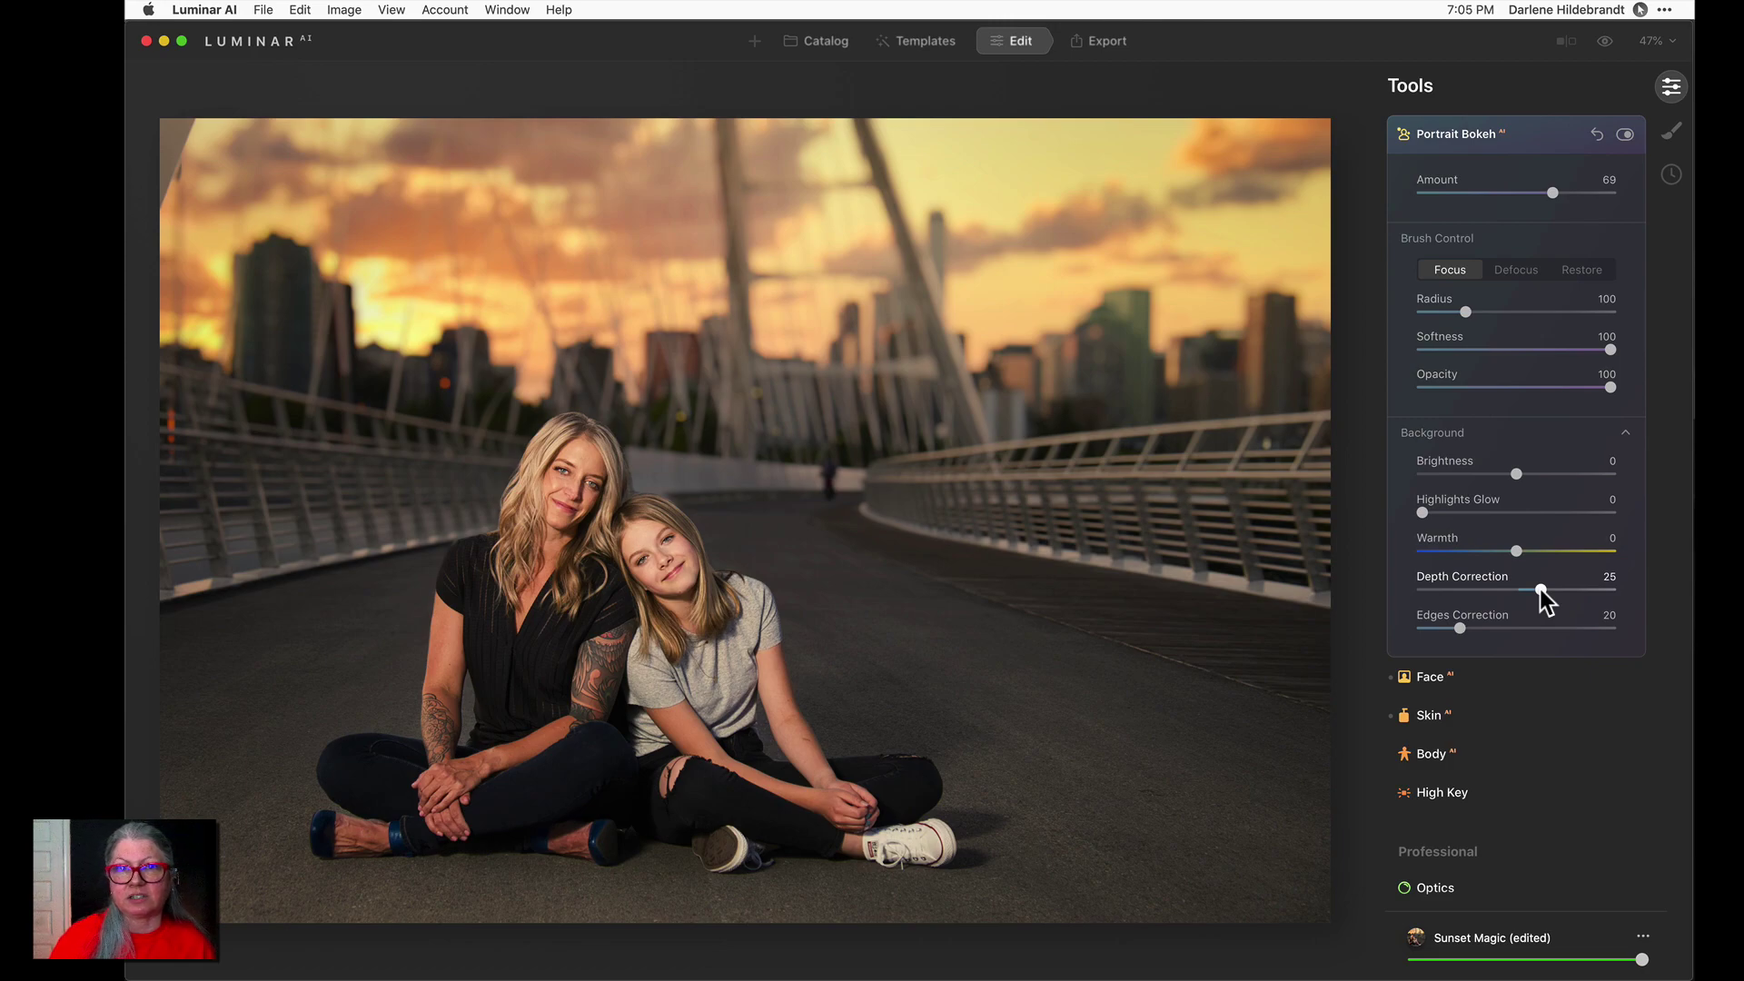
left_click(1423, 513)
left_click_drag(1461, 511, 1463, 511)
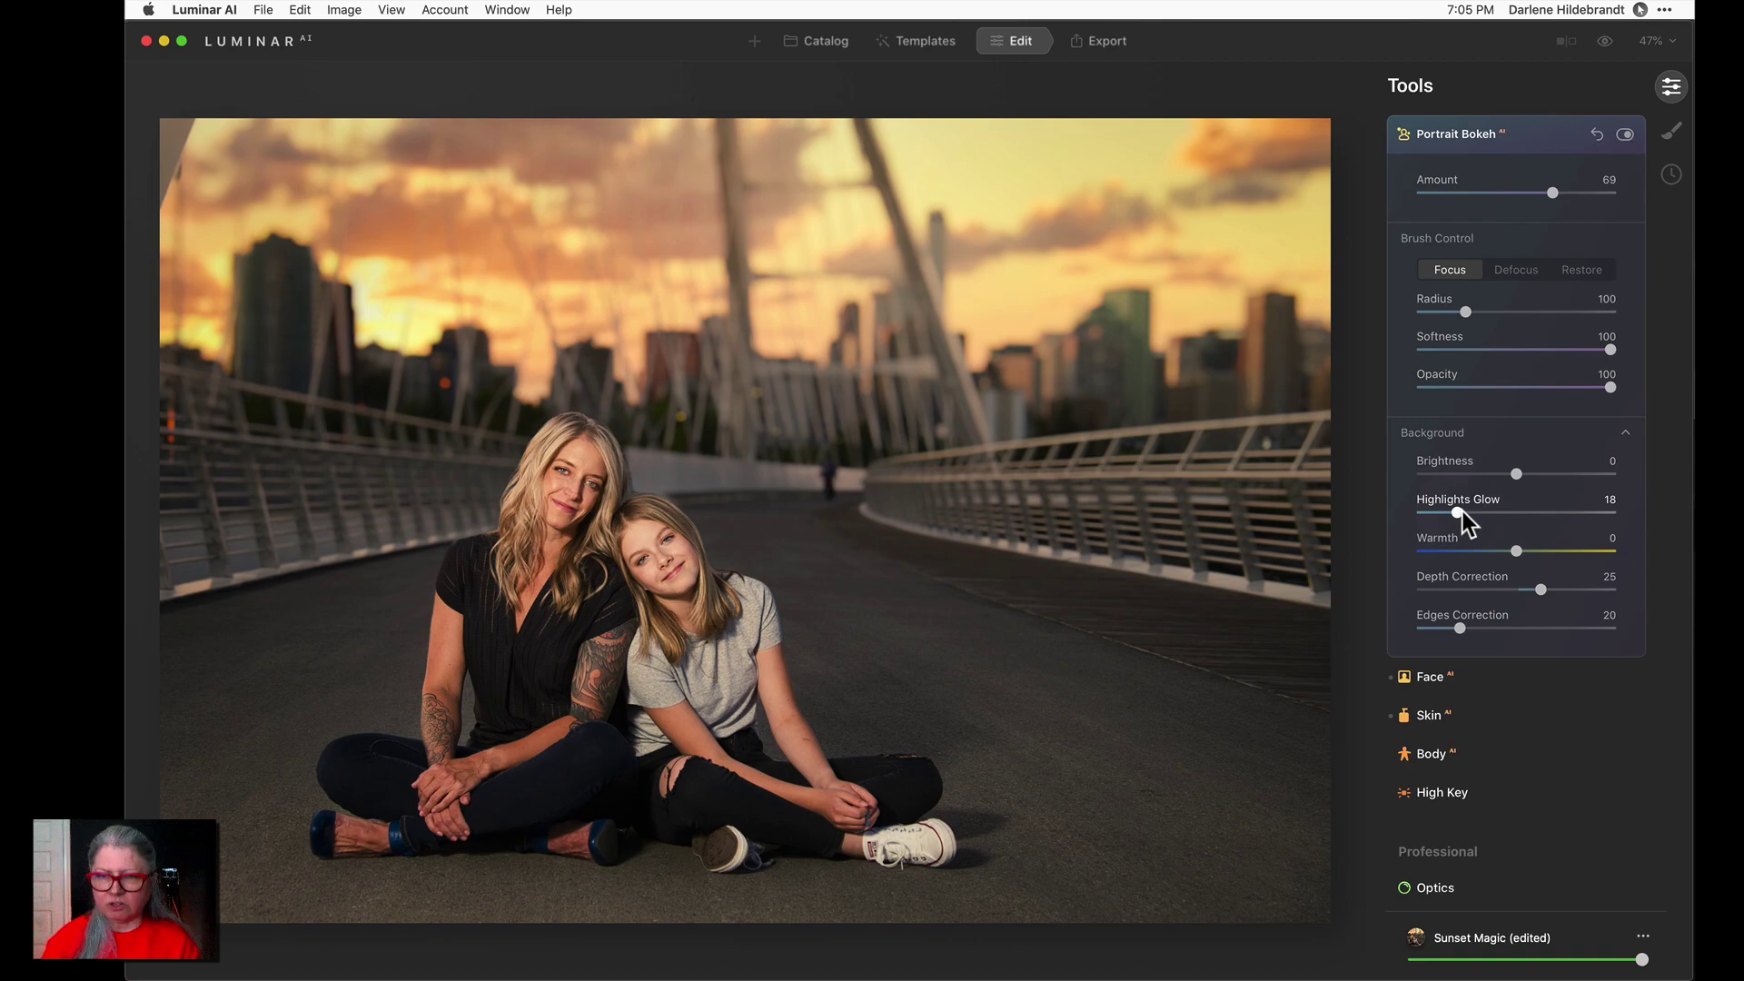
Compare the finished bridge portrait with its original version several times
key("backslash")
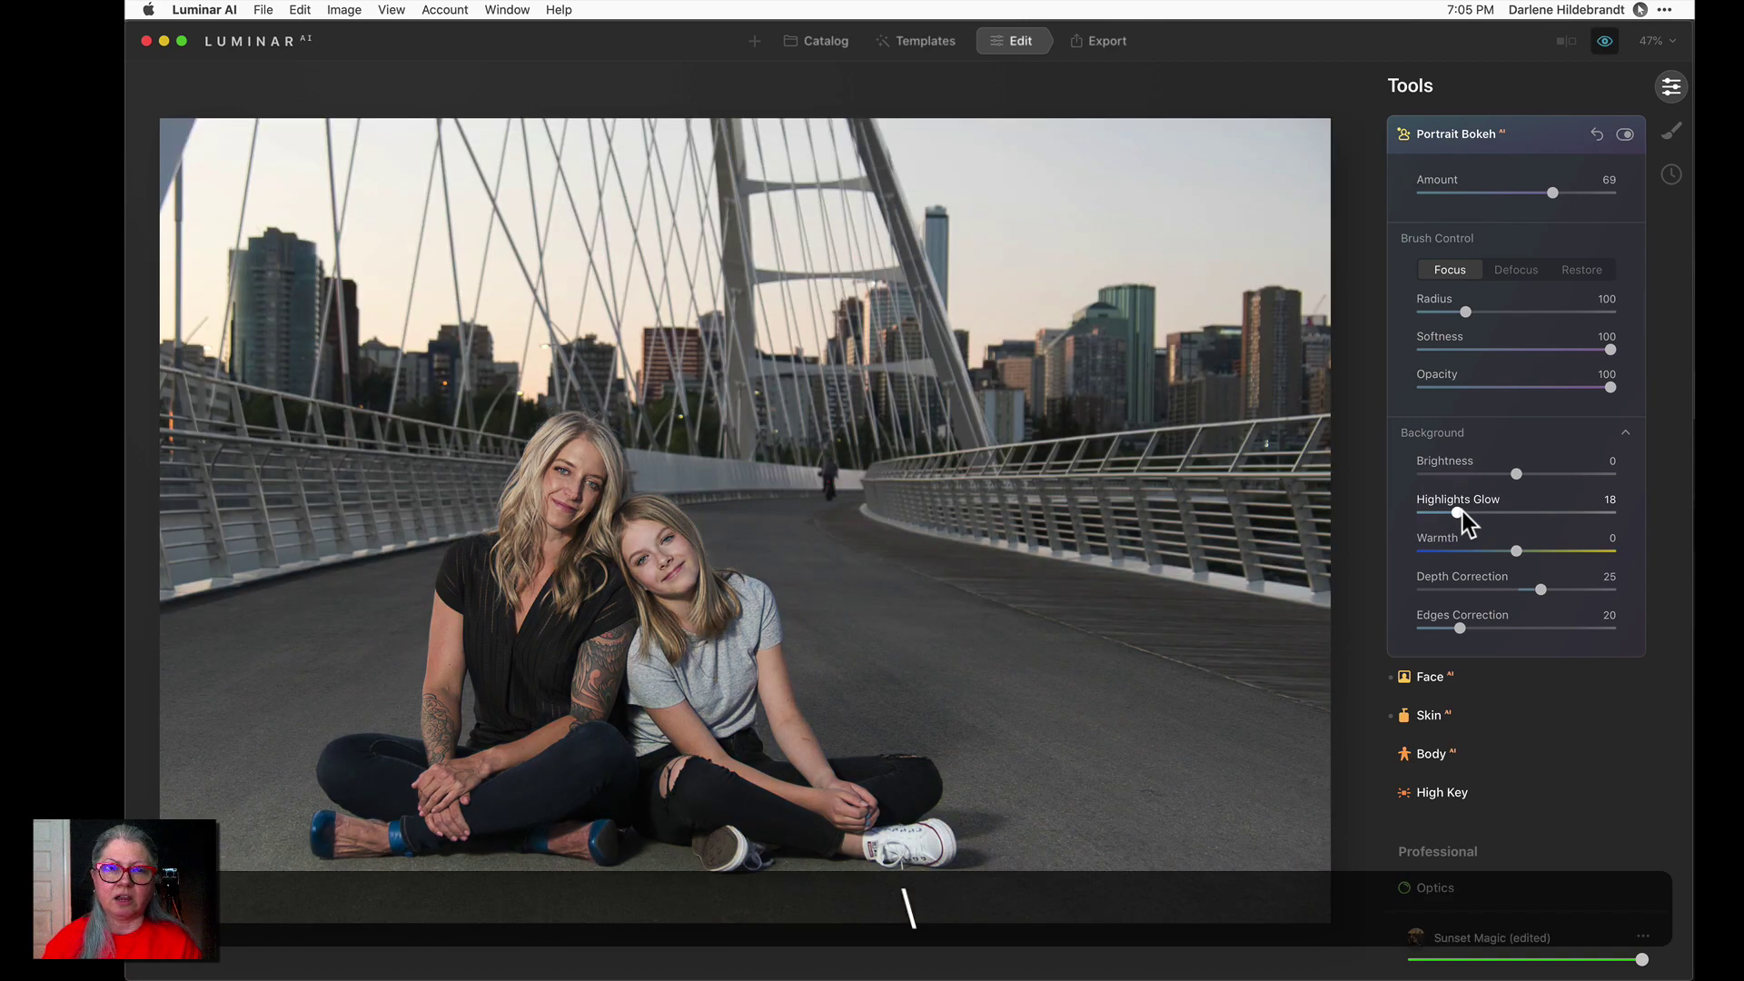
key("backslash")
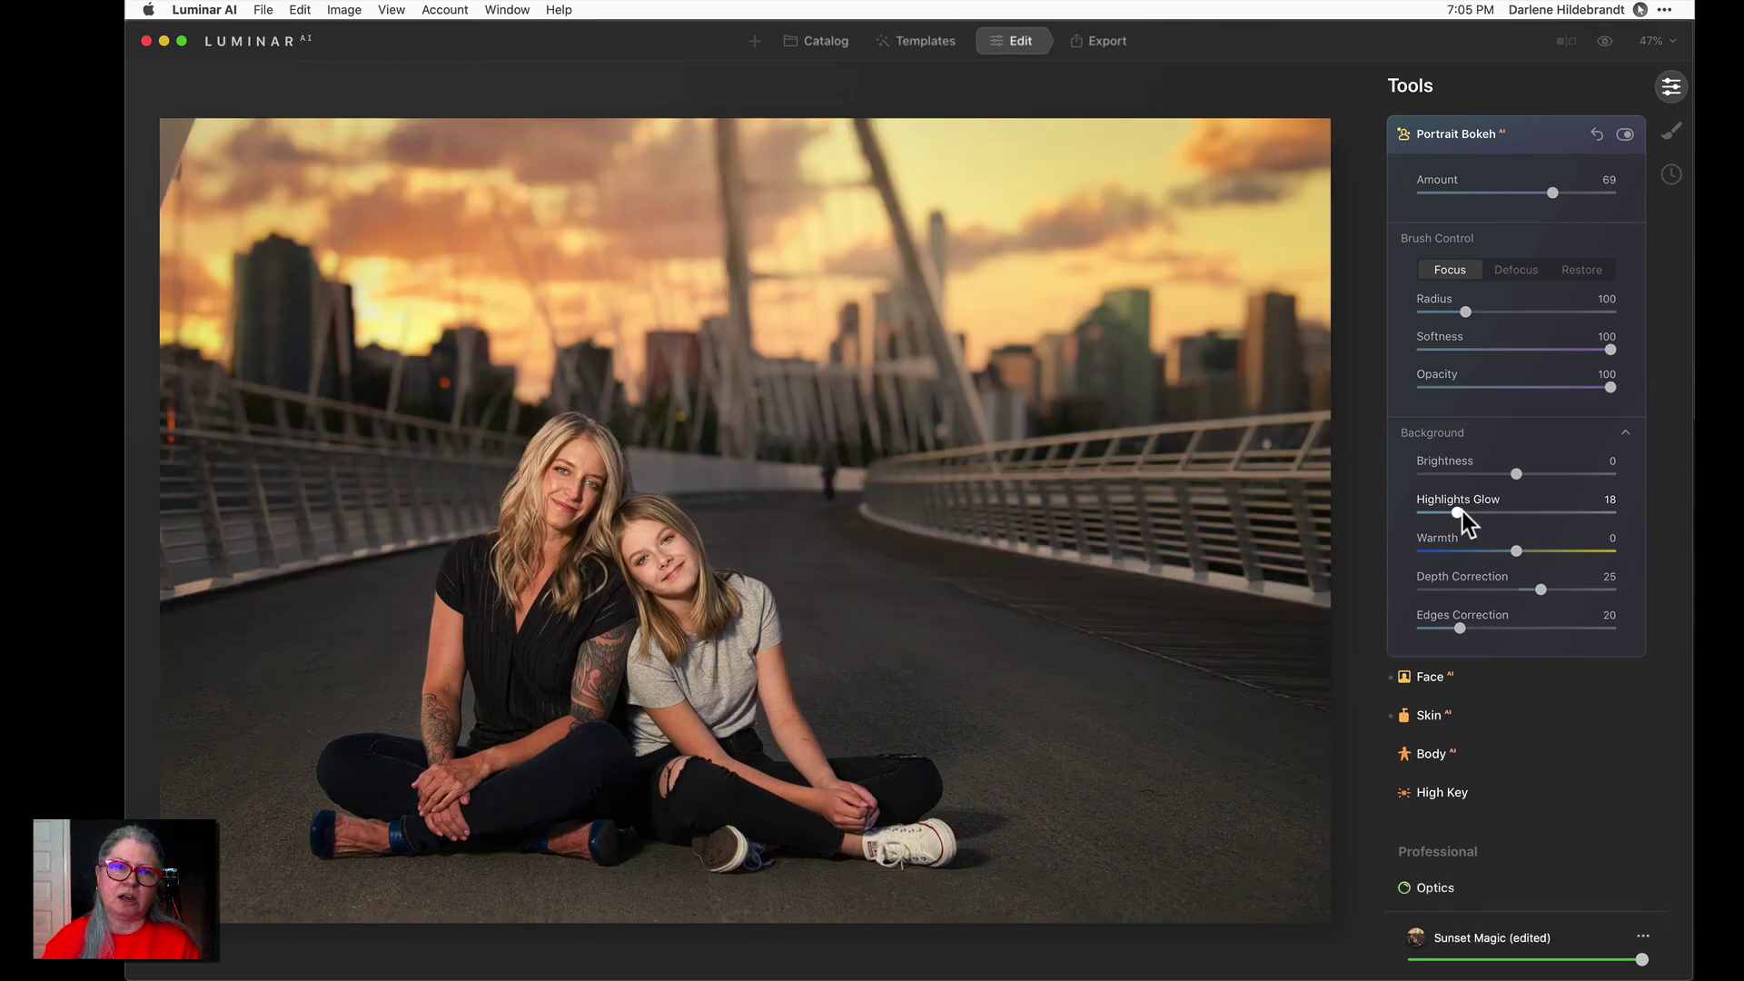
key("backslash")
key("backslash")
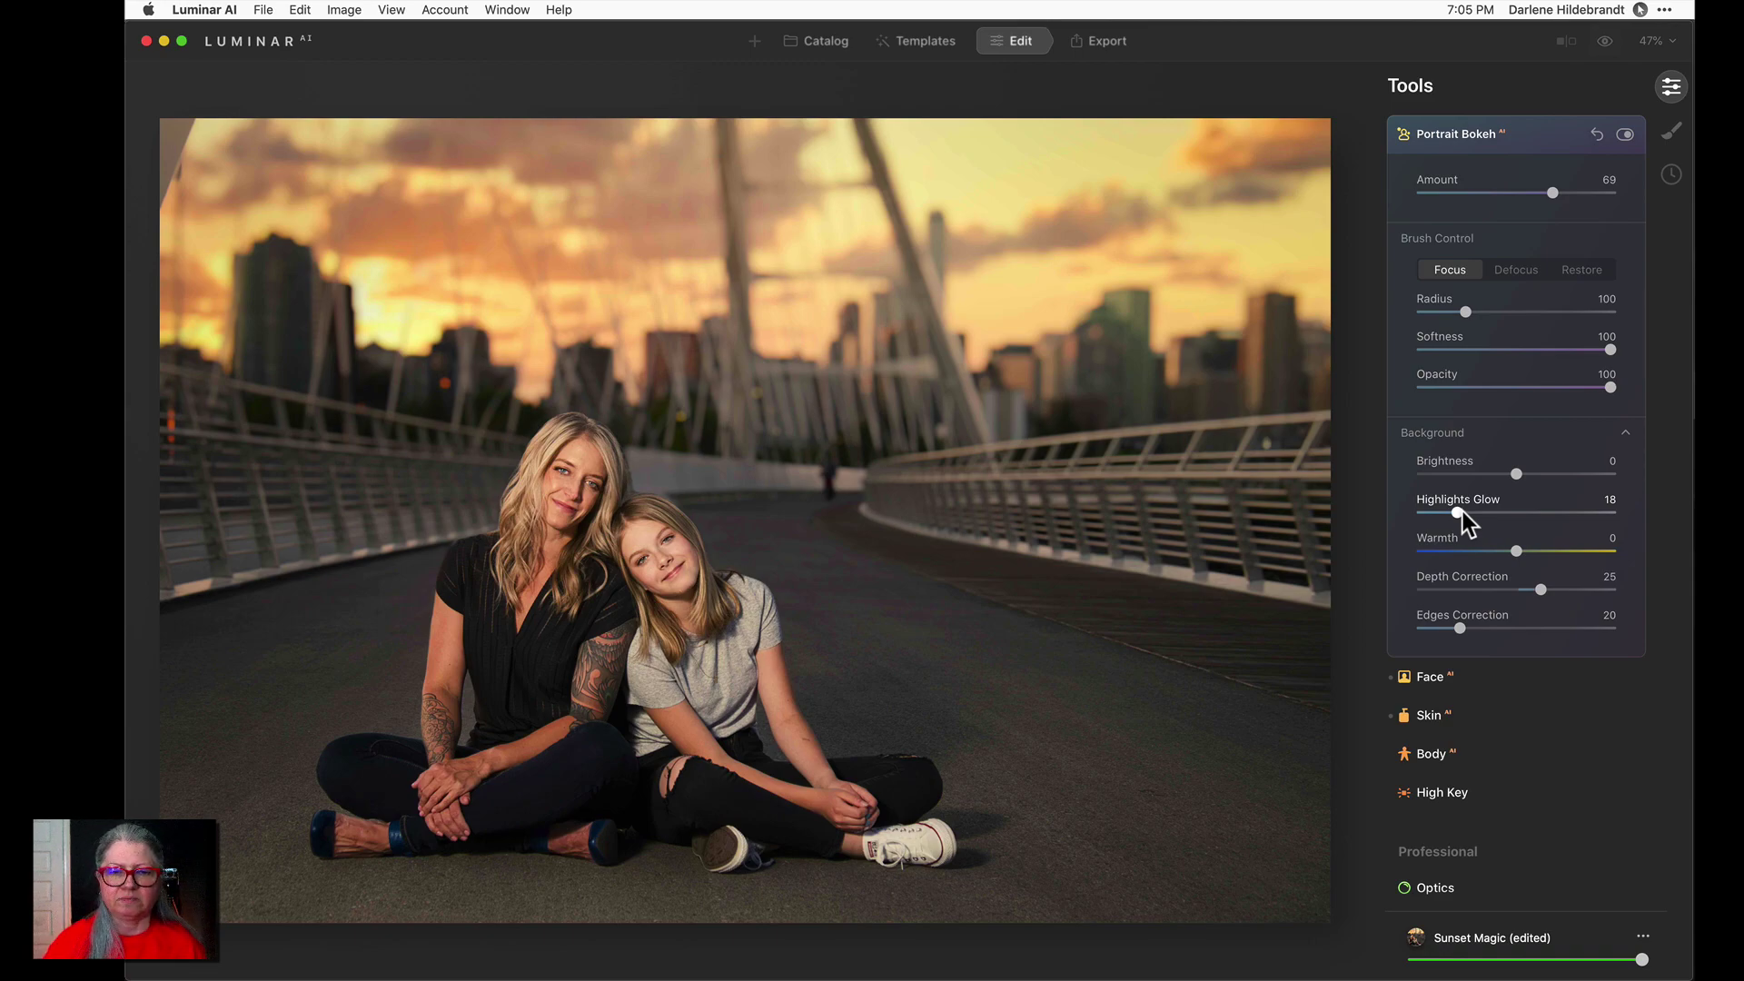
key("backslash")
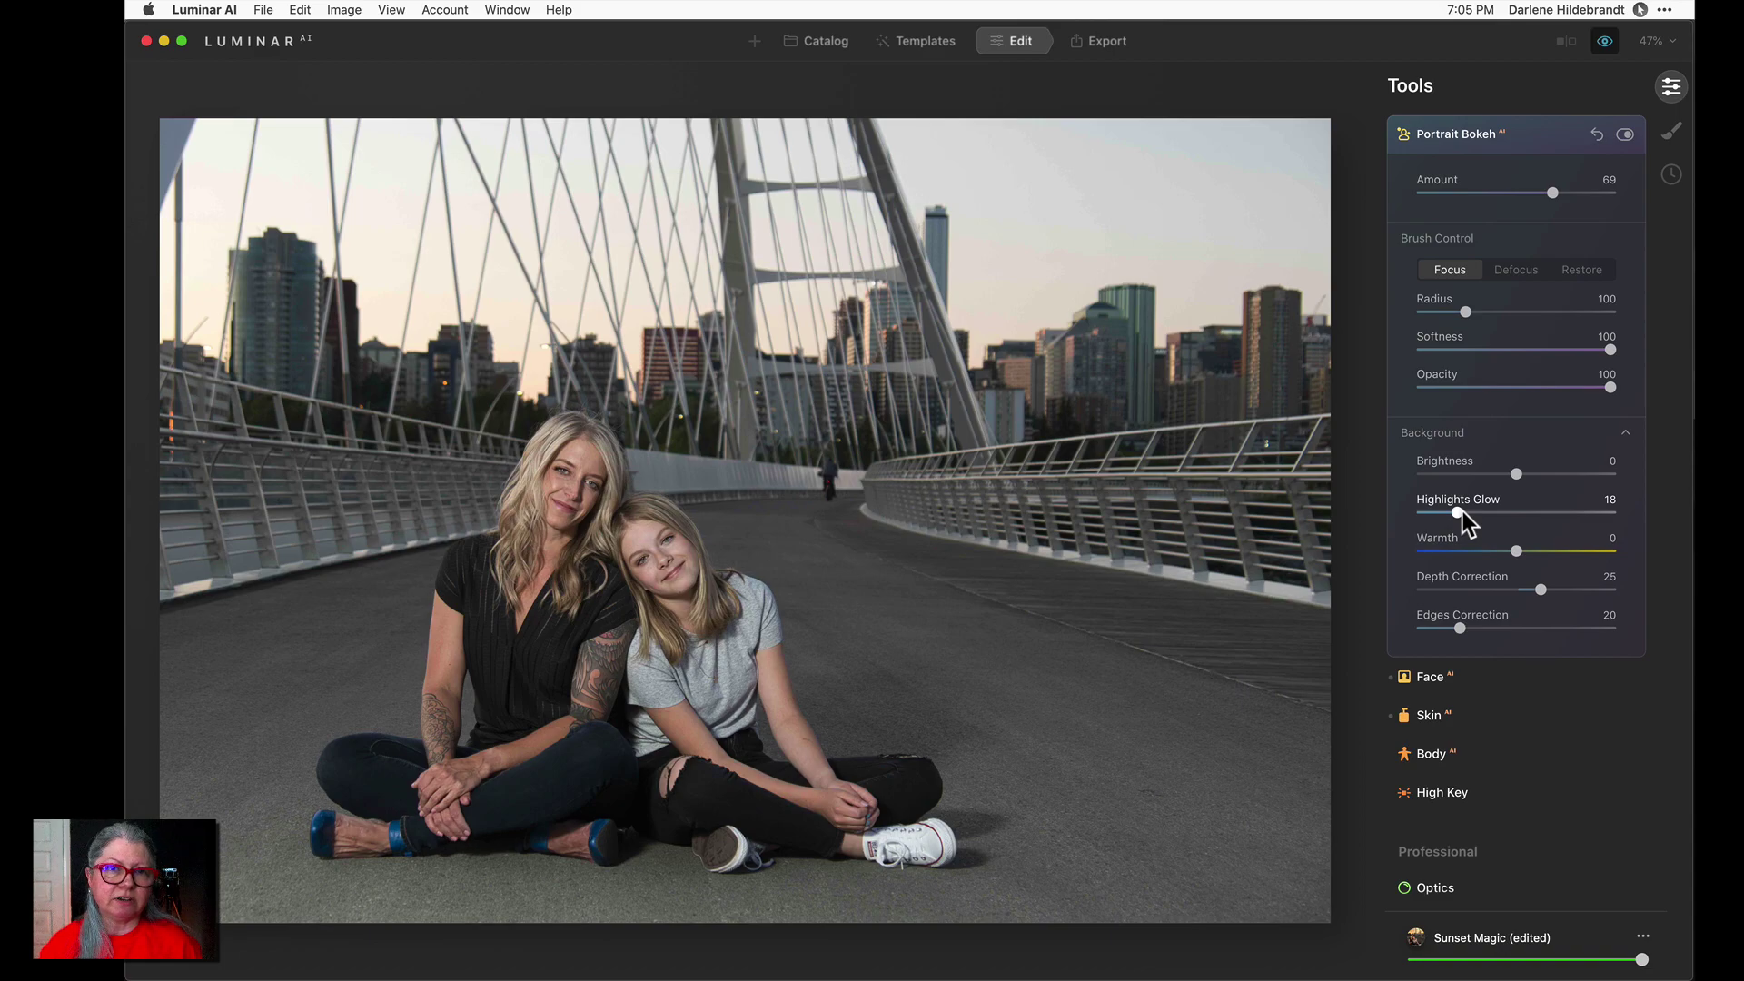
key("backslash")
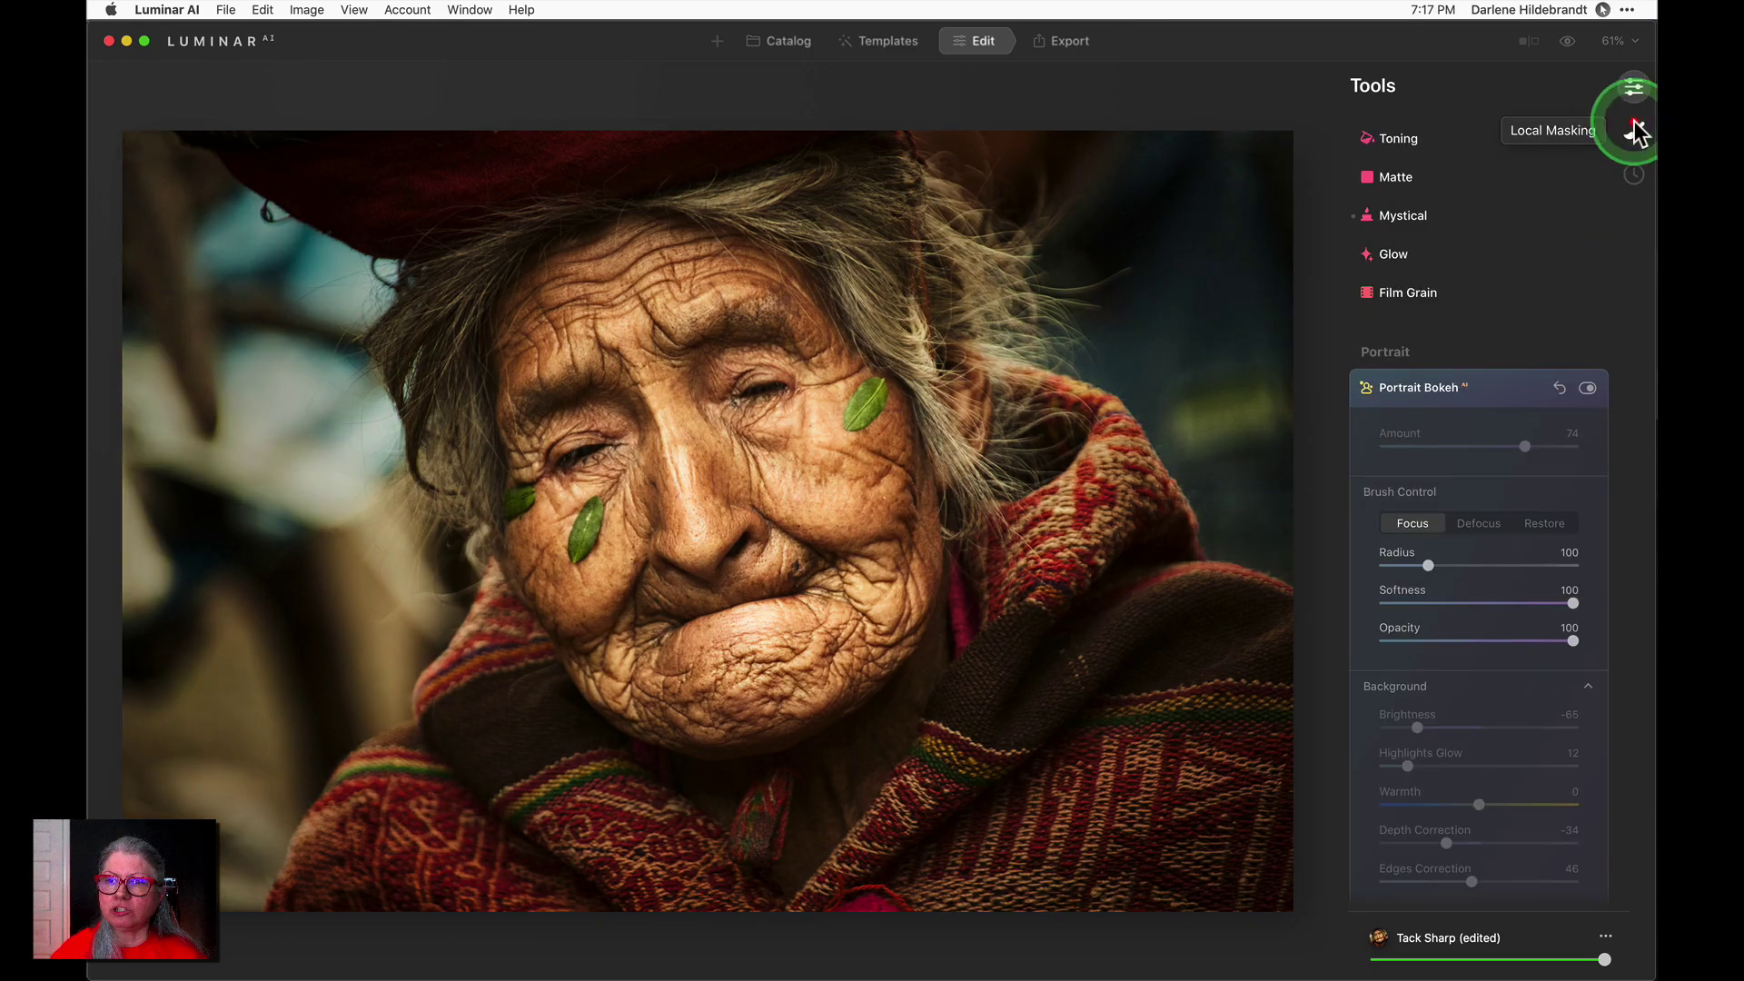
Open Local Masking for the elderly woman's portrait, collapse the Basic adjustment, and check which layer types can be added
left_click(1634, 136)
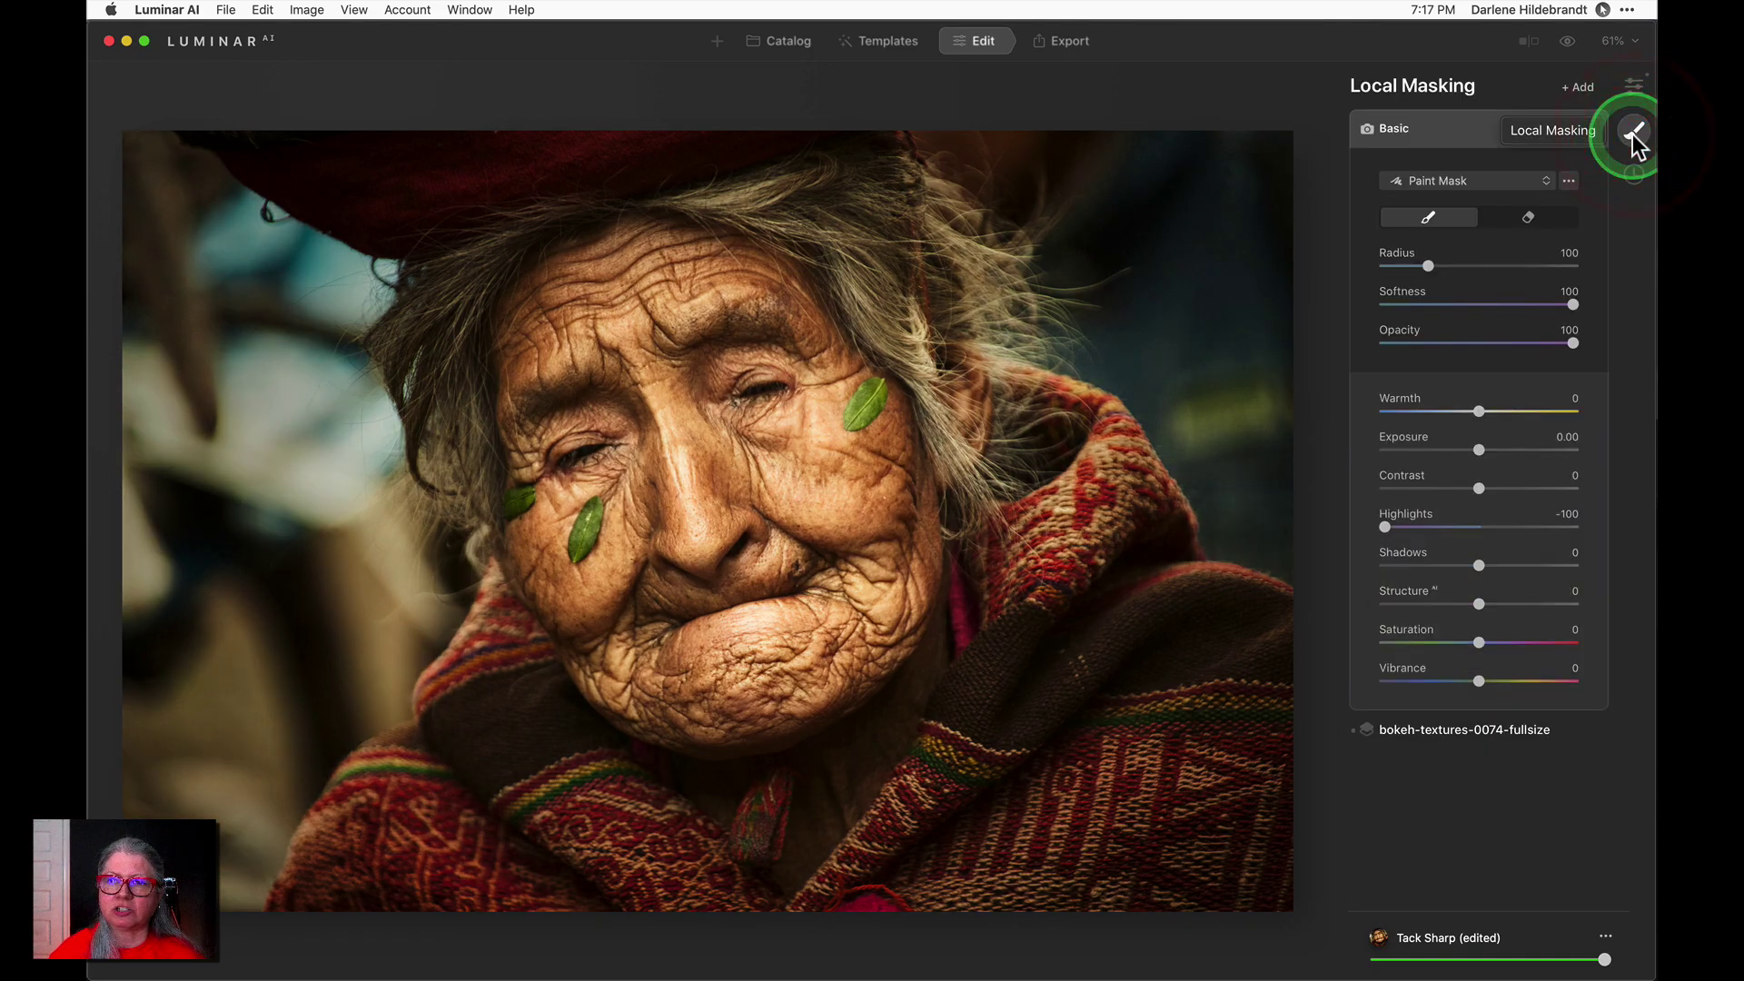
left_click(1459, 134)
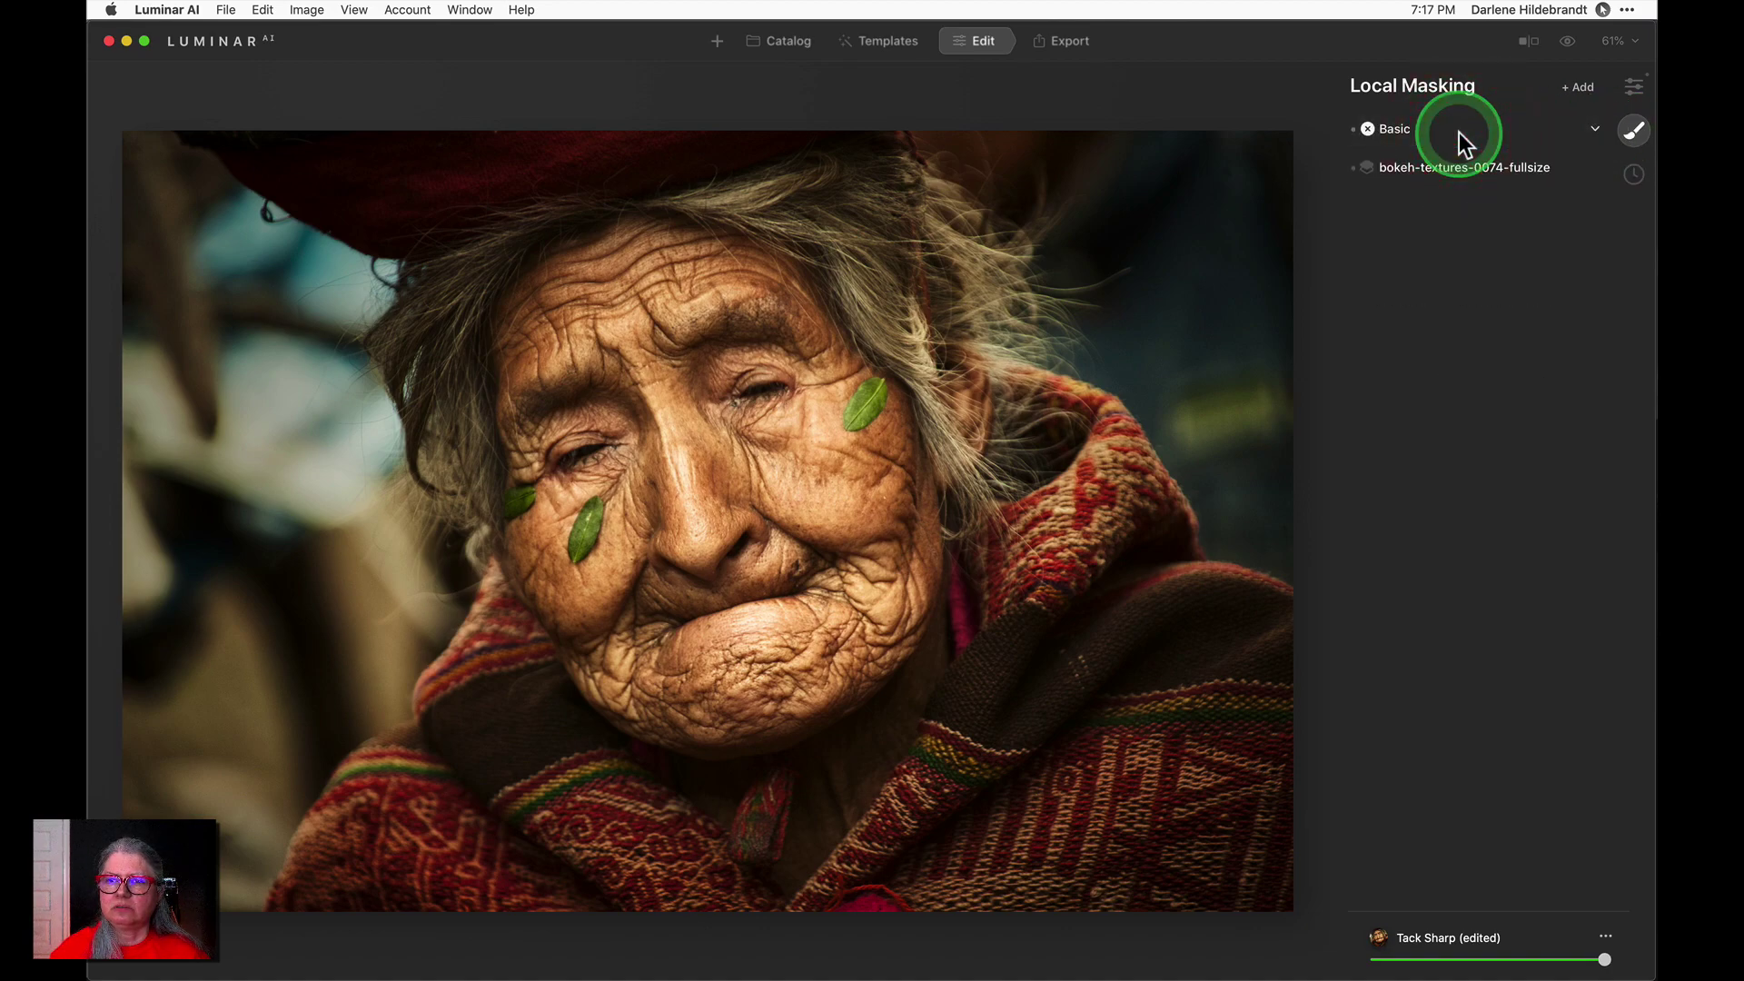
left_click(1579, 87)
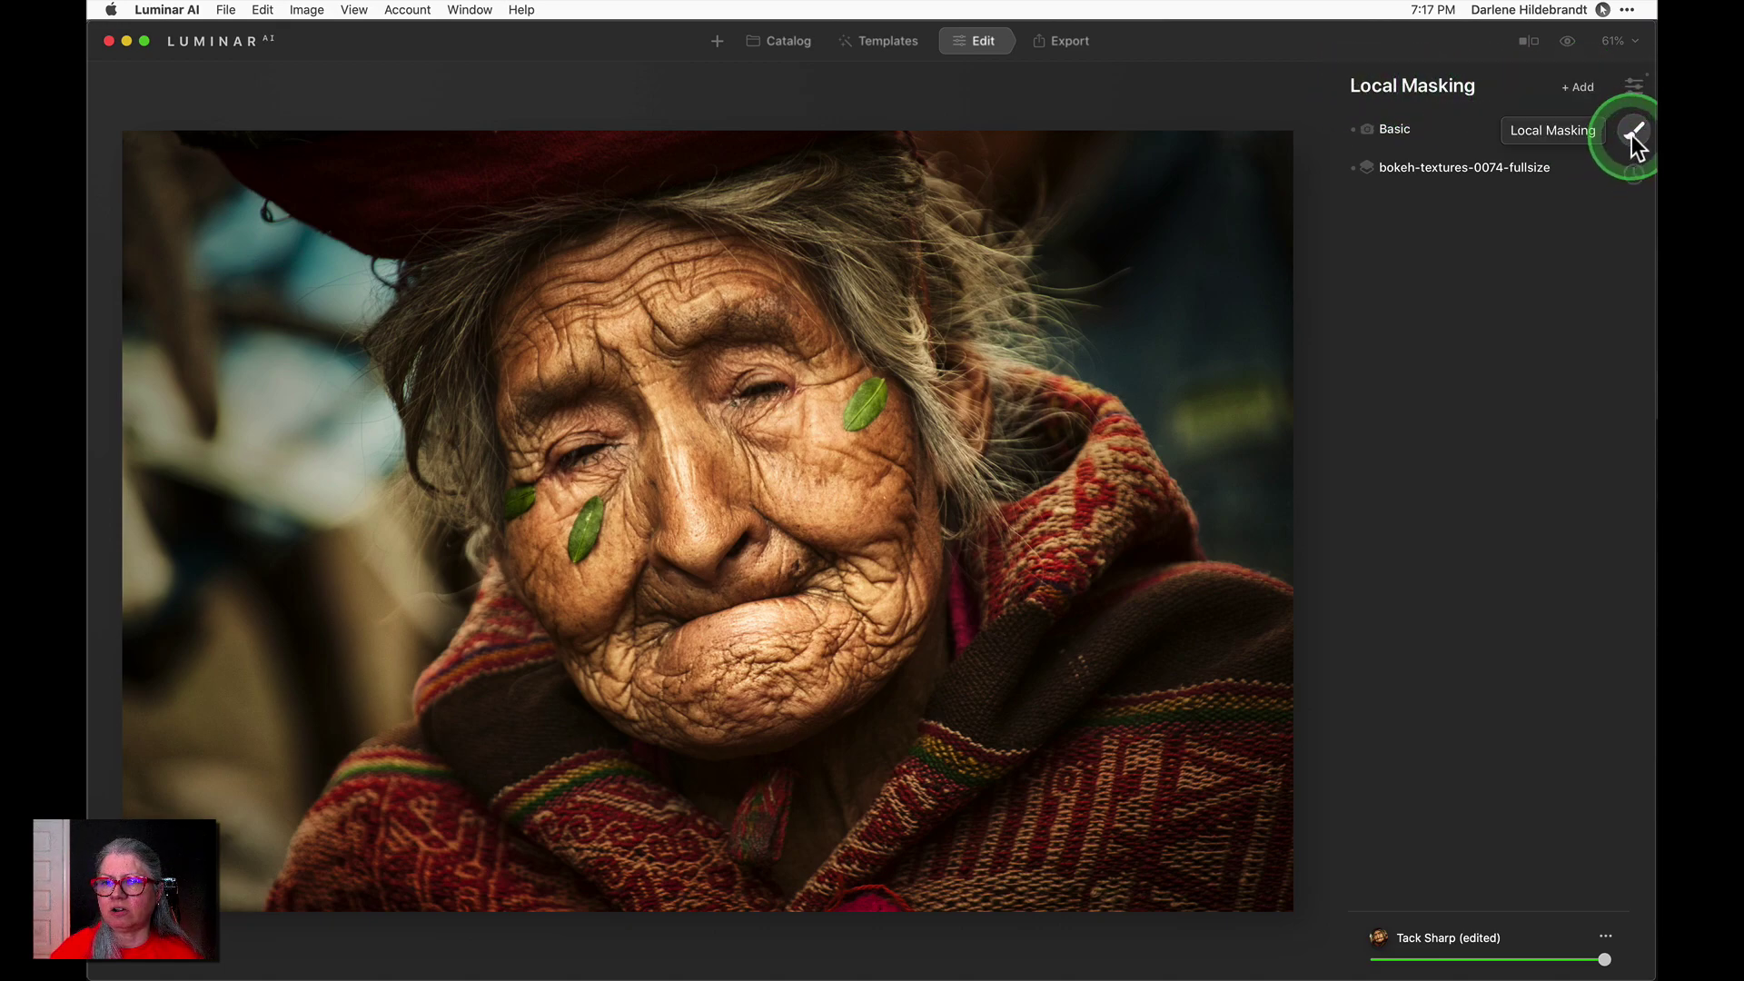
left_click(1584, 87)
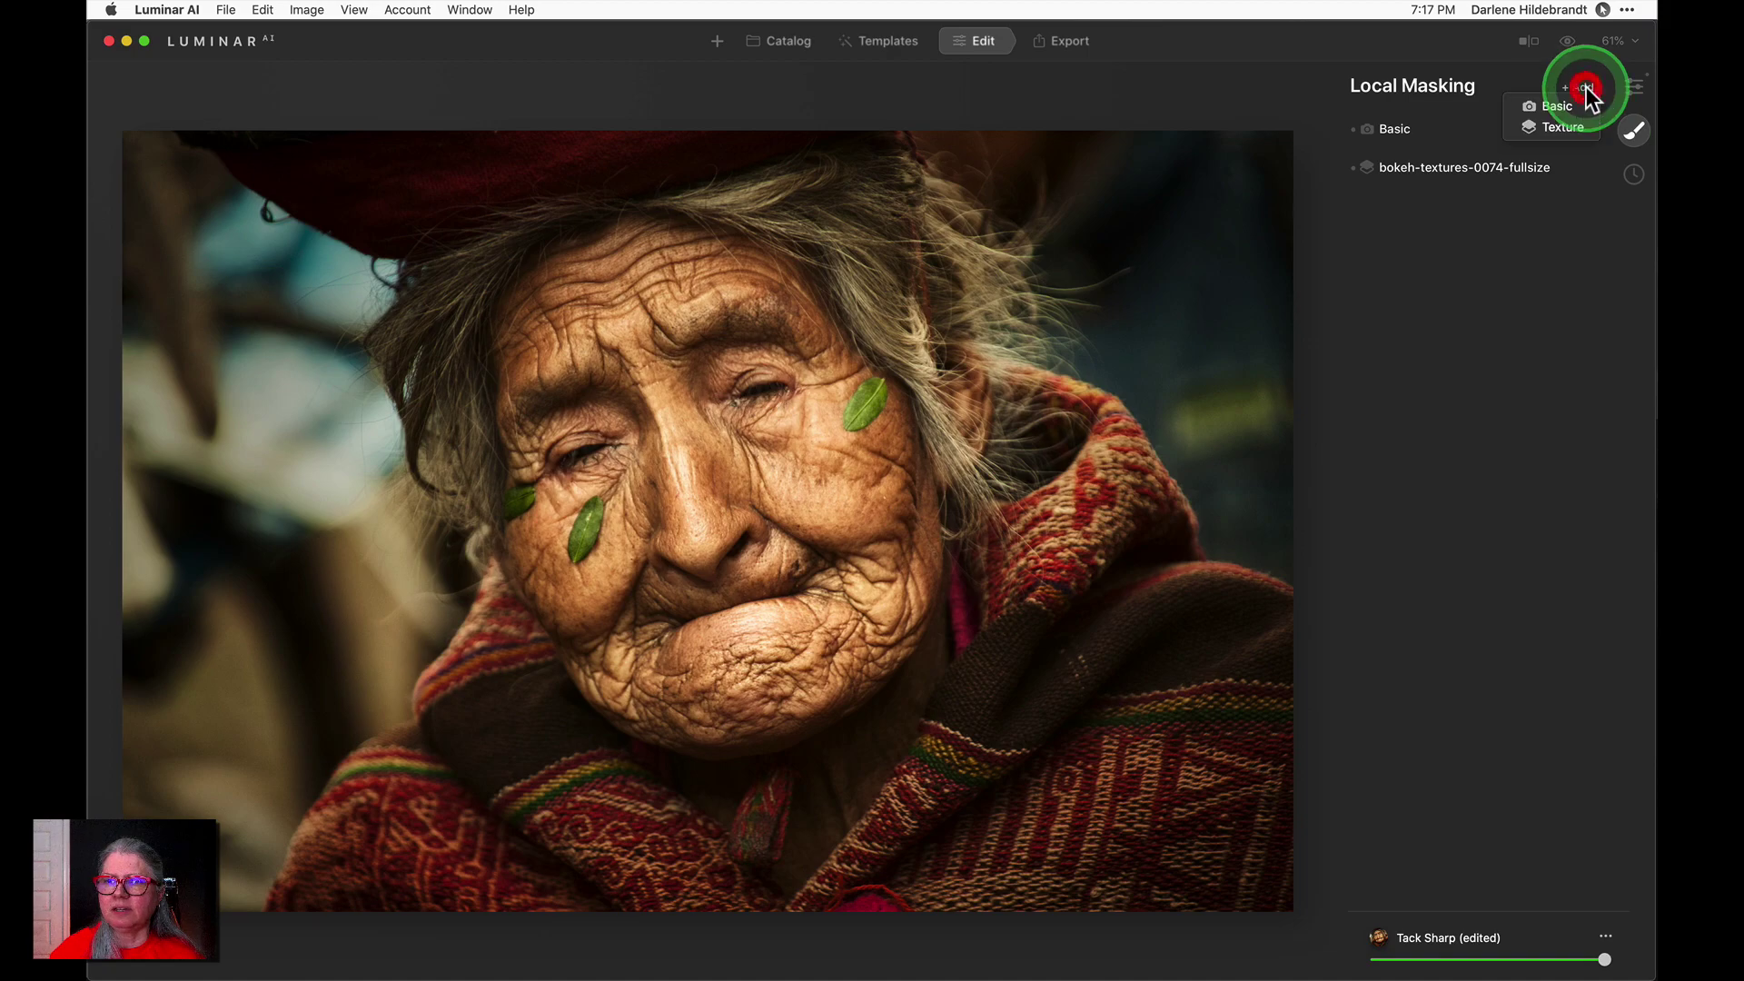
left_click(1450, 164)
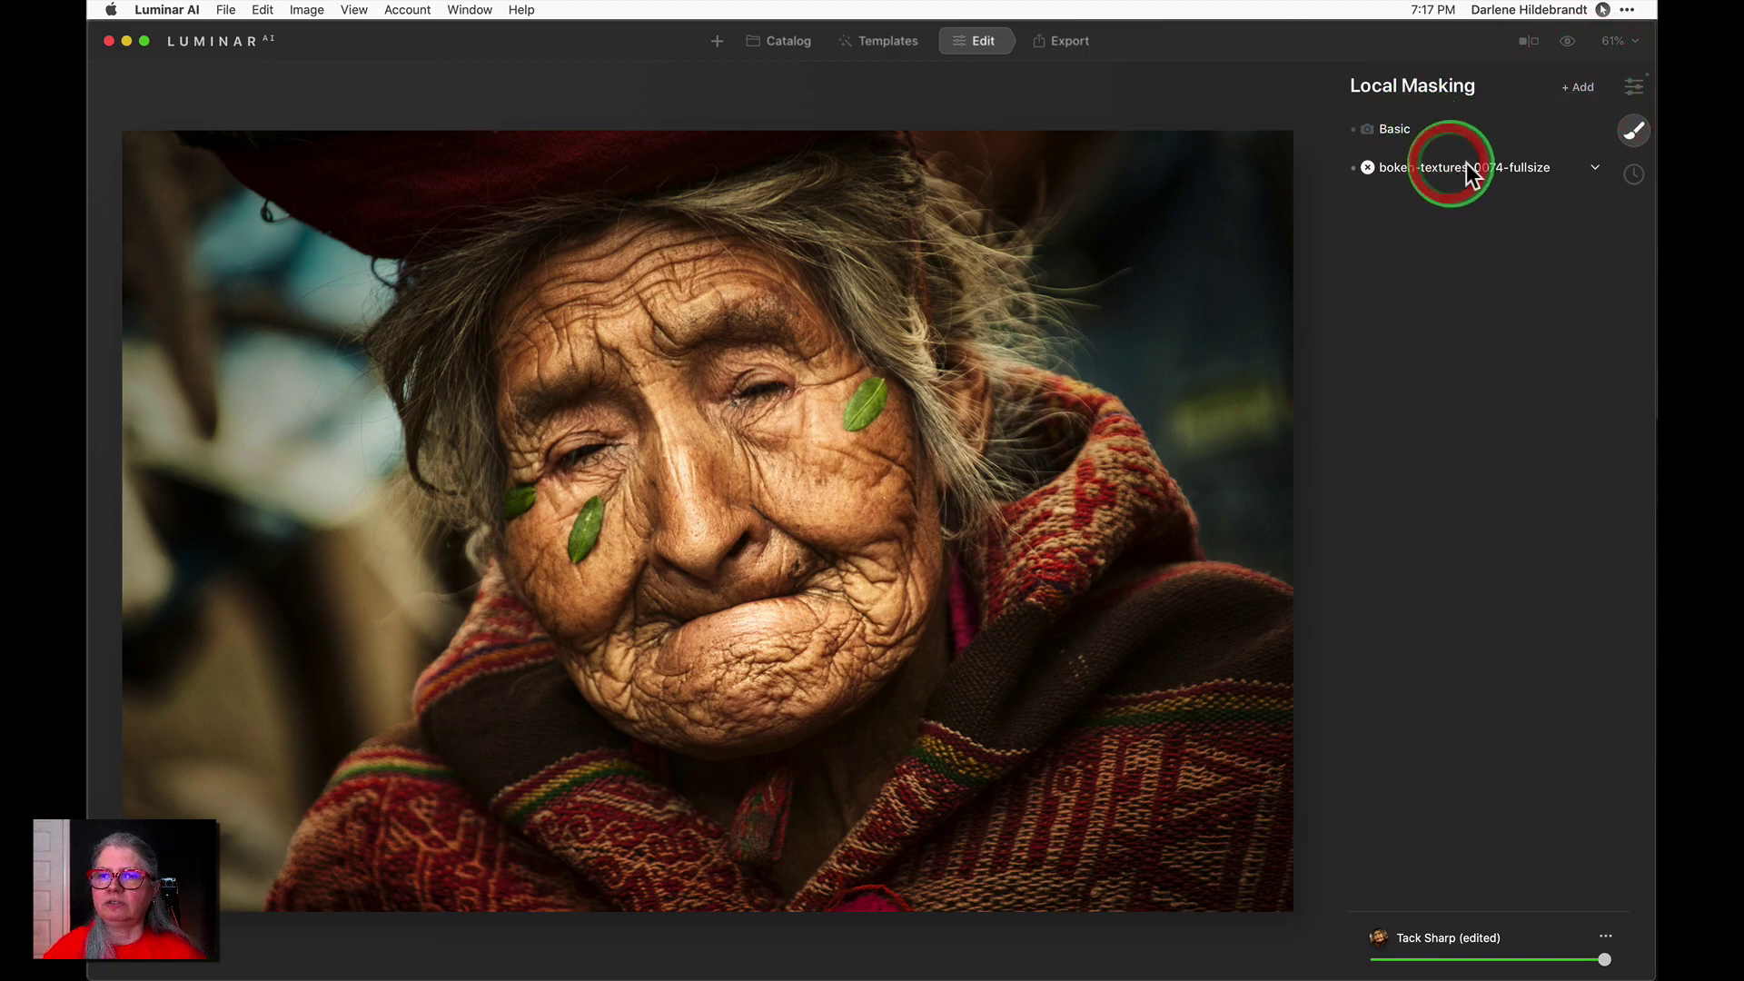
Turn on the bokeh-textures-0074-fullsize layer over the portrait and show its advanced blend settings
left_click(1596, 169)
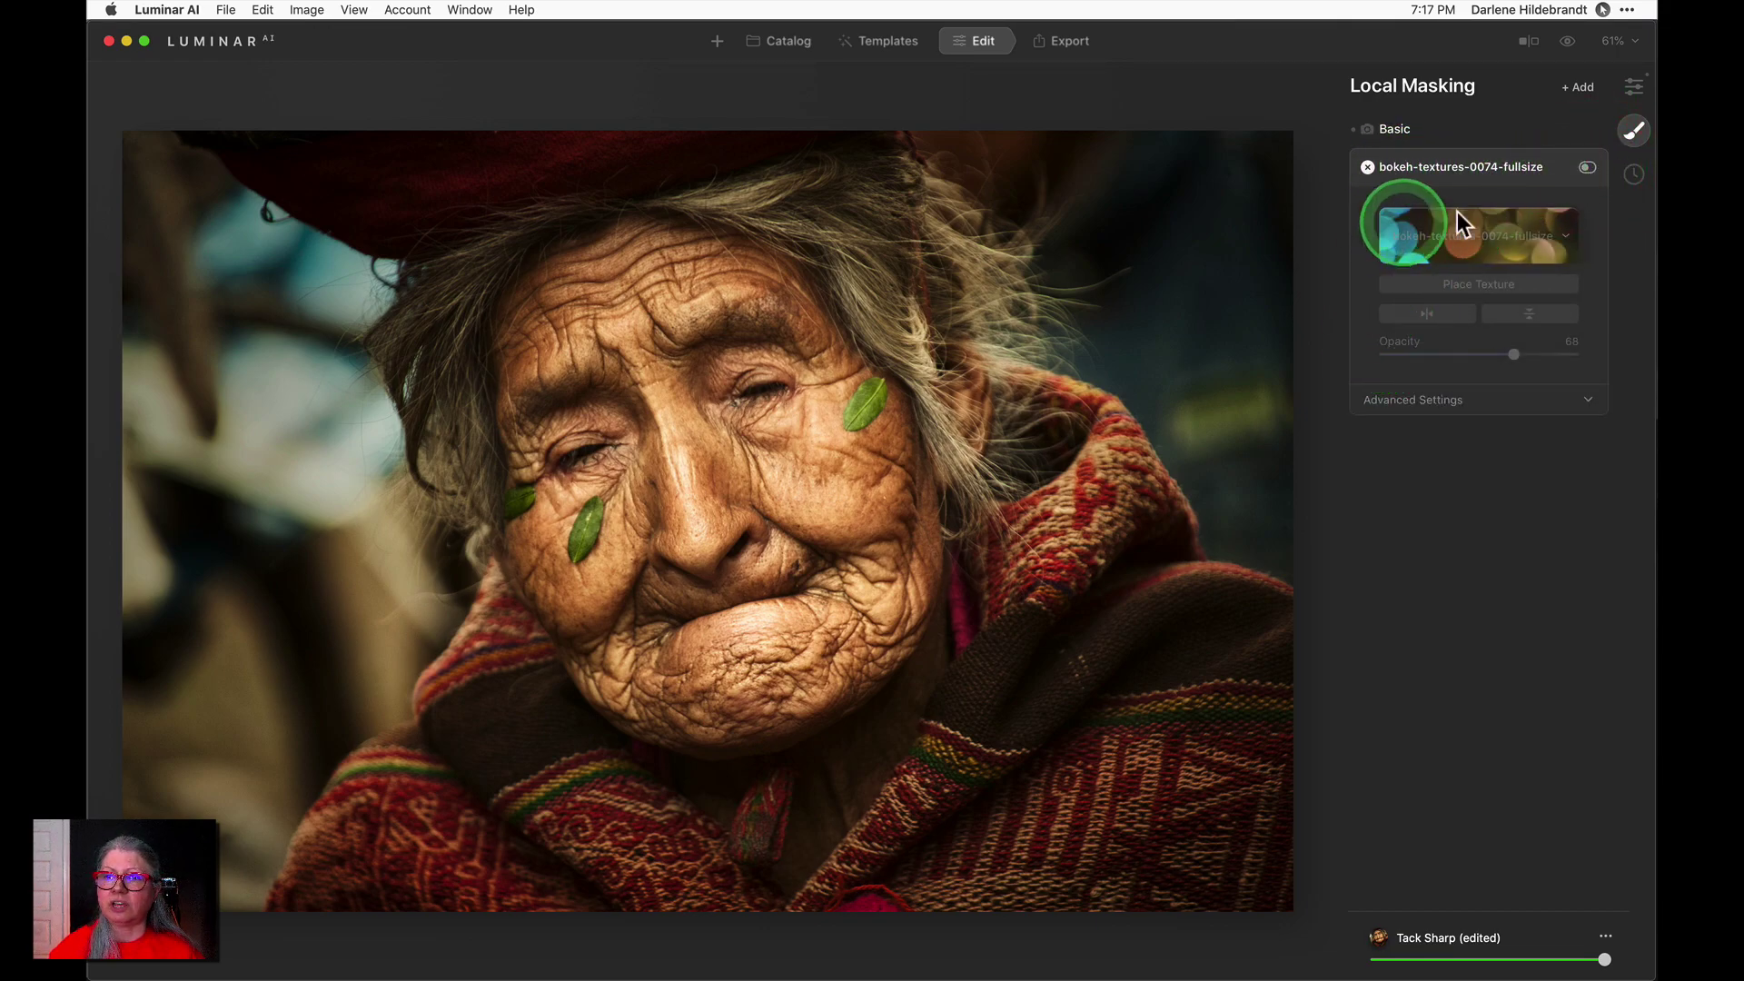
left_click(1587, 168)
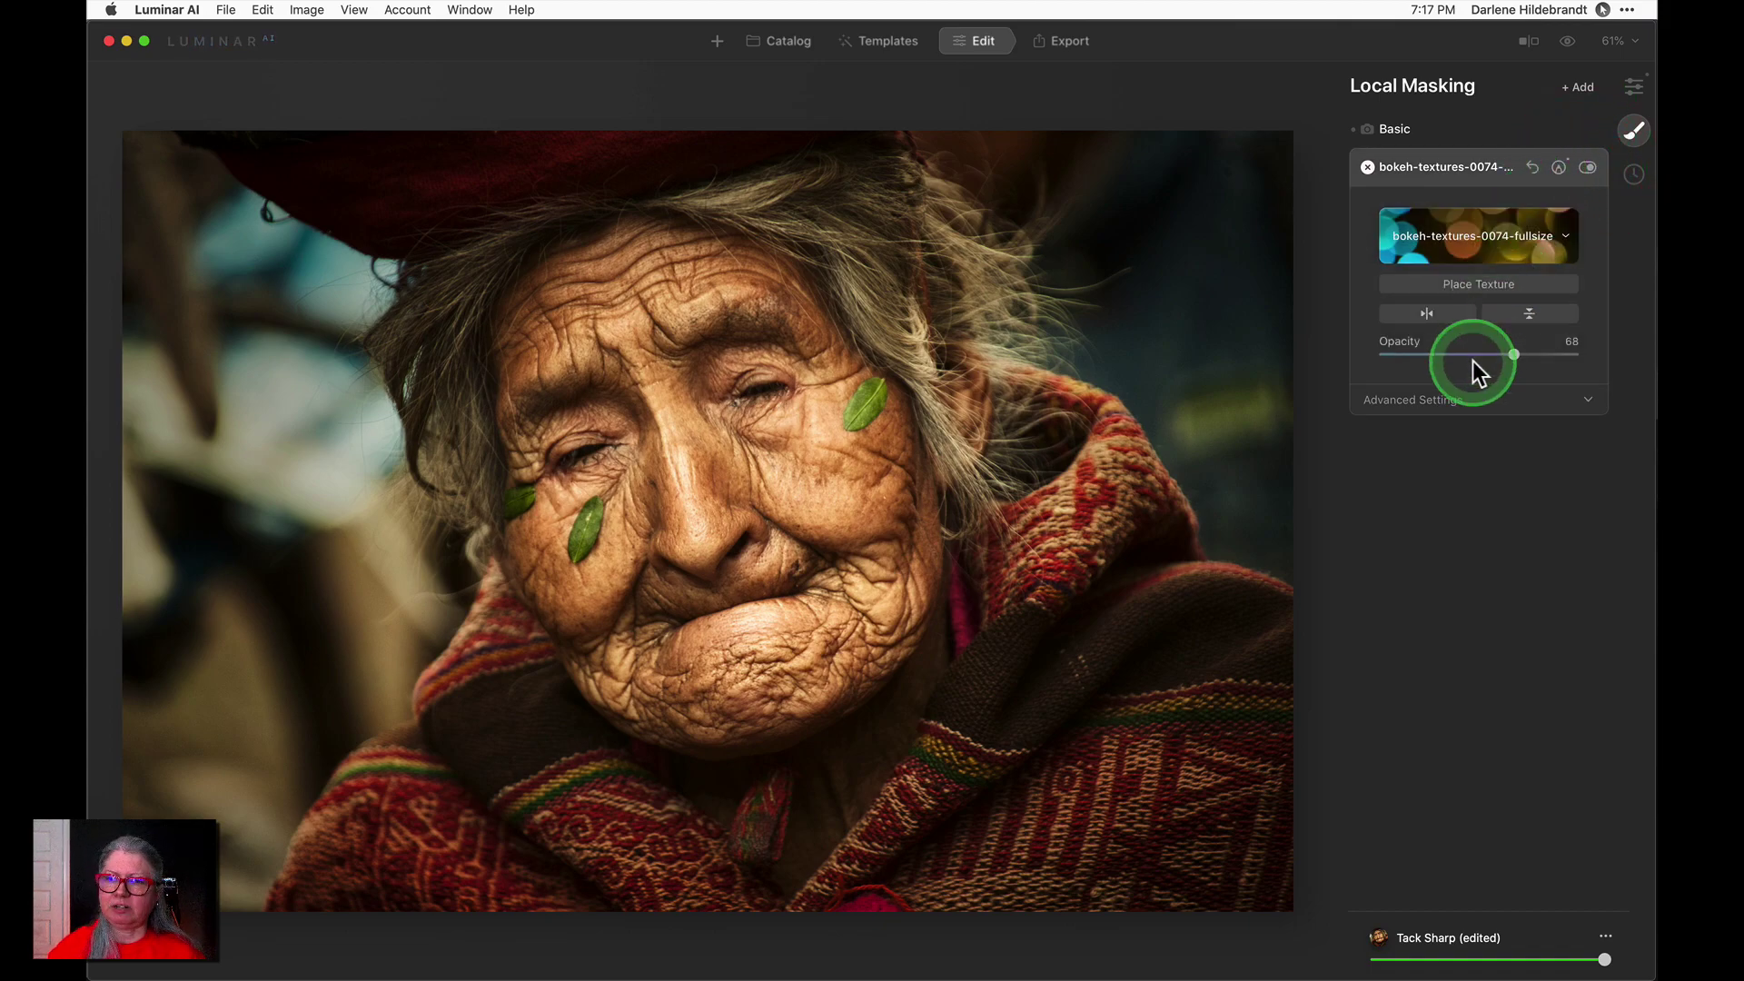
left_click(1437, 398)
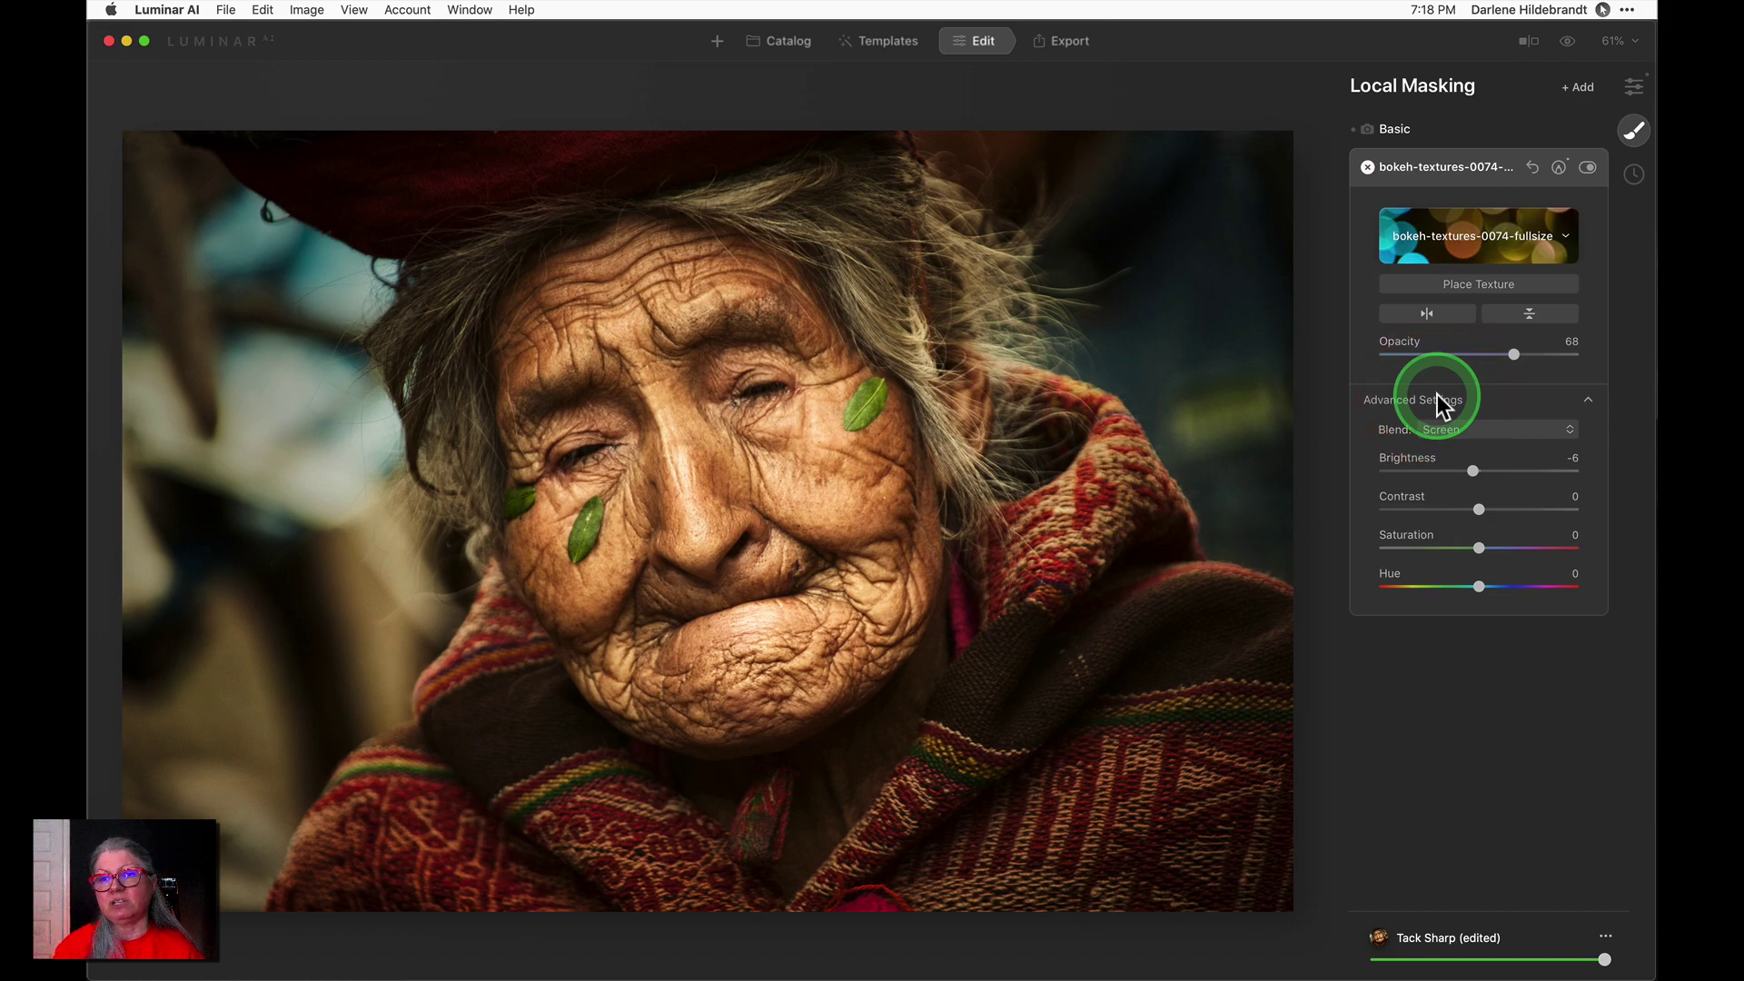
left_click(1437, 396)
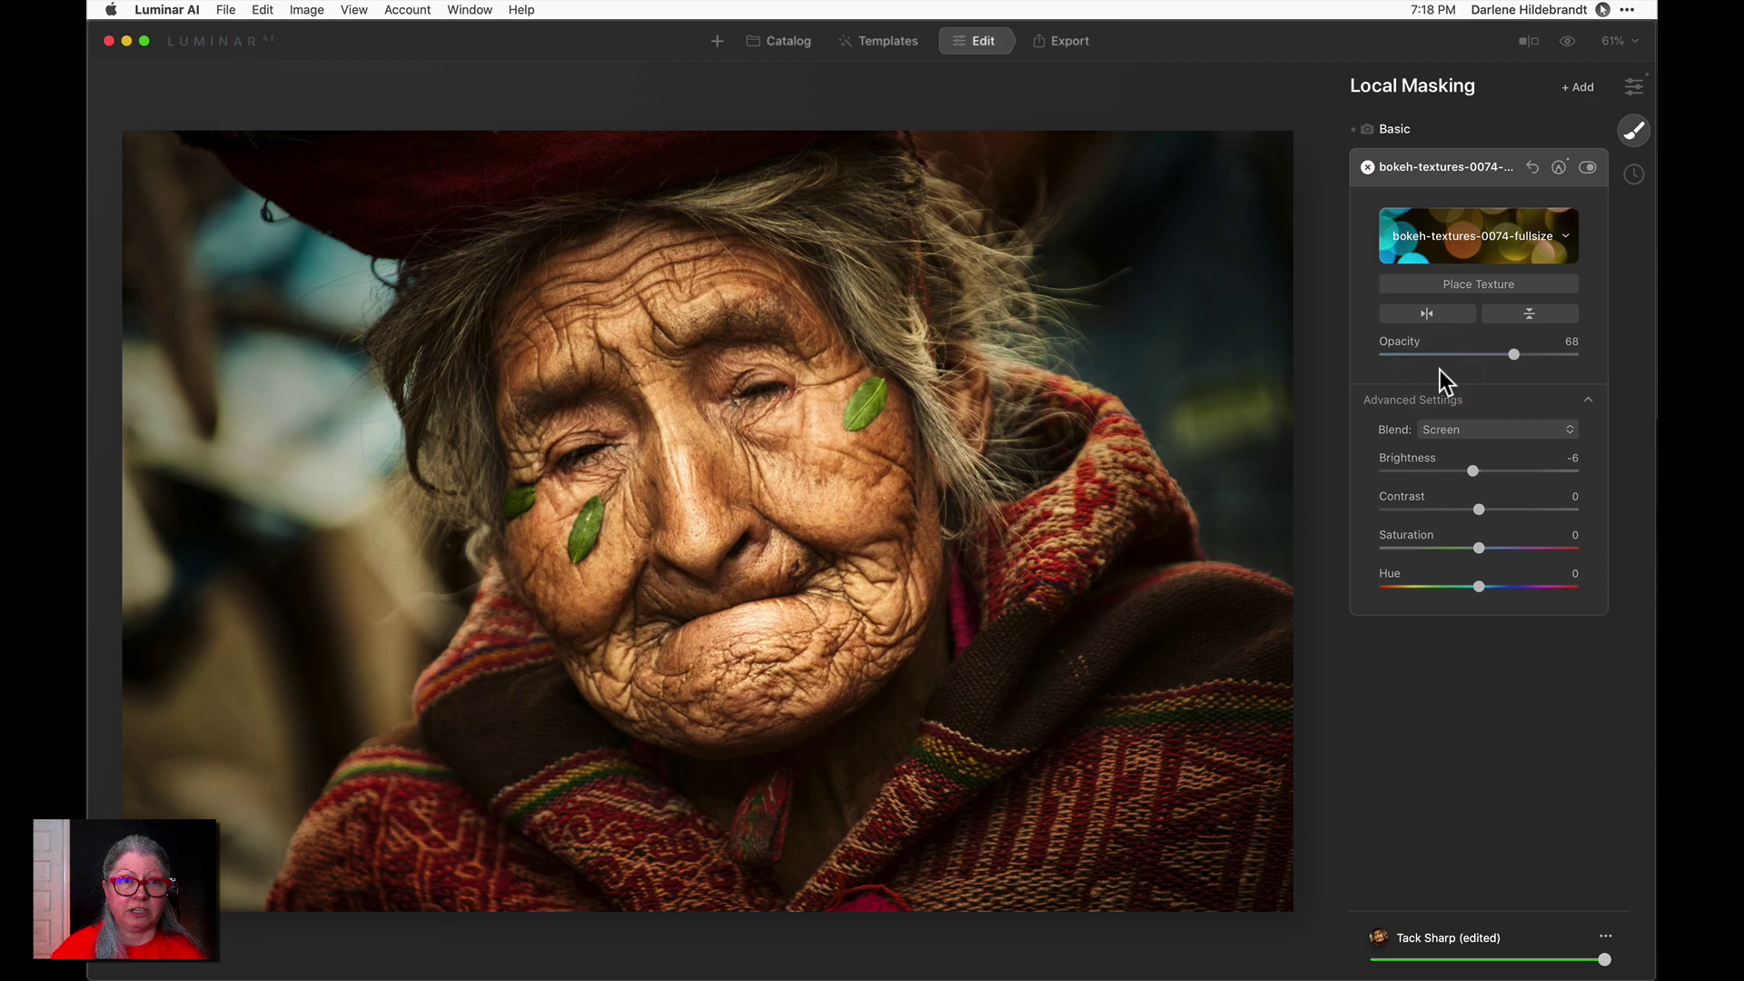
left_click(1441, 371)
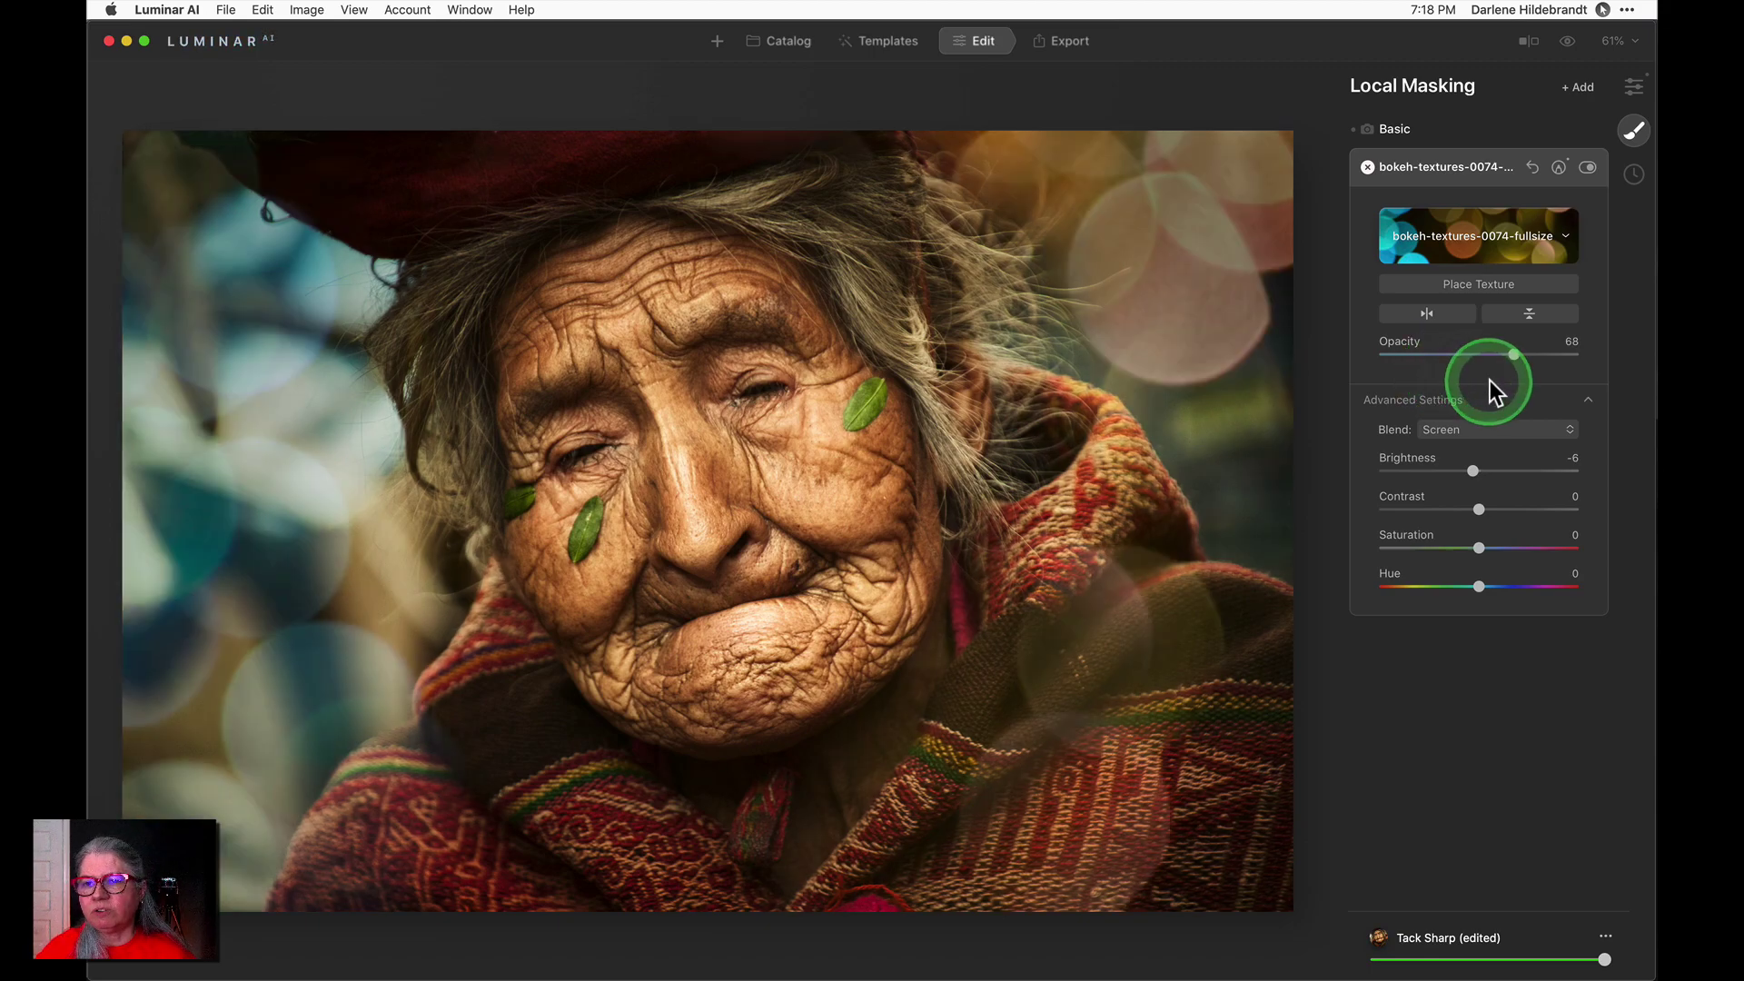
Browse the Sparklers and Bokeh tests texture collections, then close the texture picker without replacing the current texture
left_click(1445, 250)
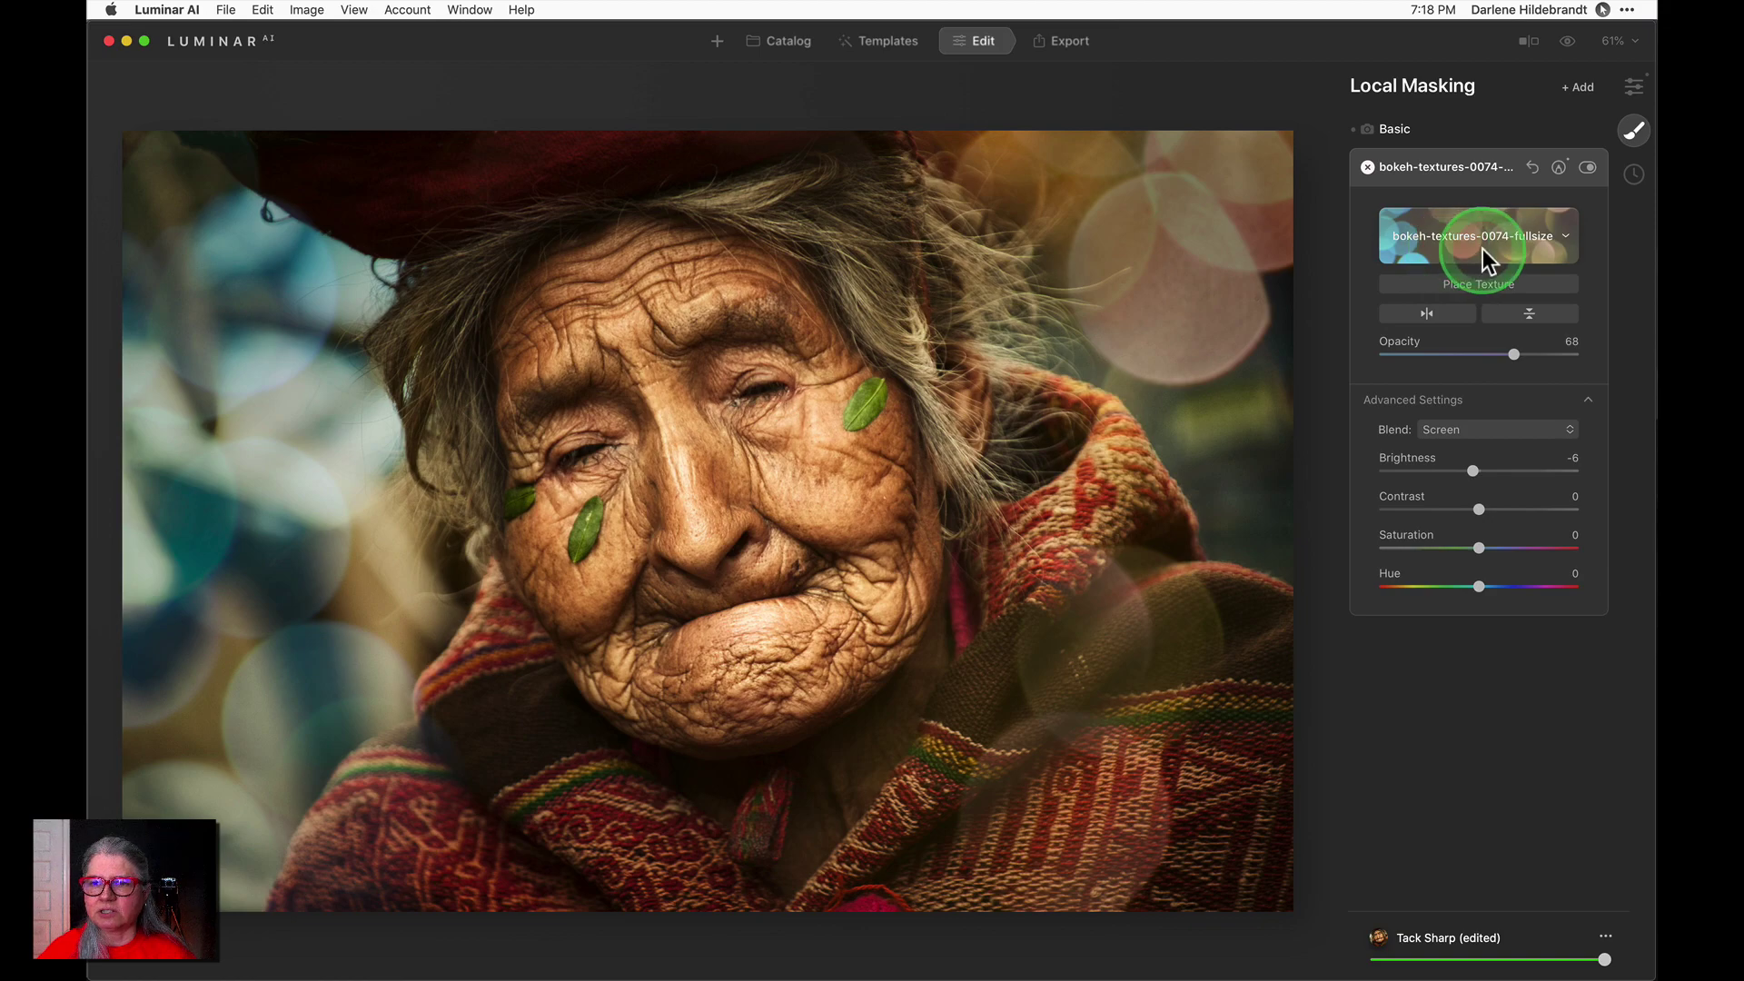
left_click(1450, 298)
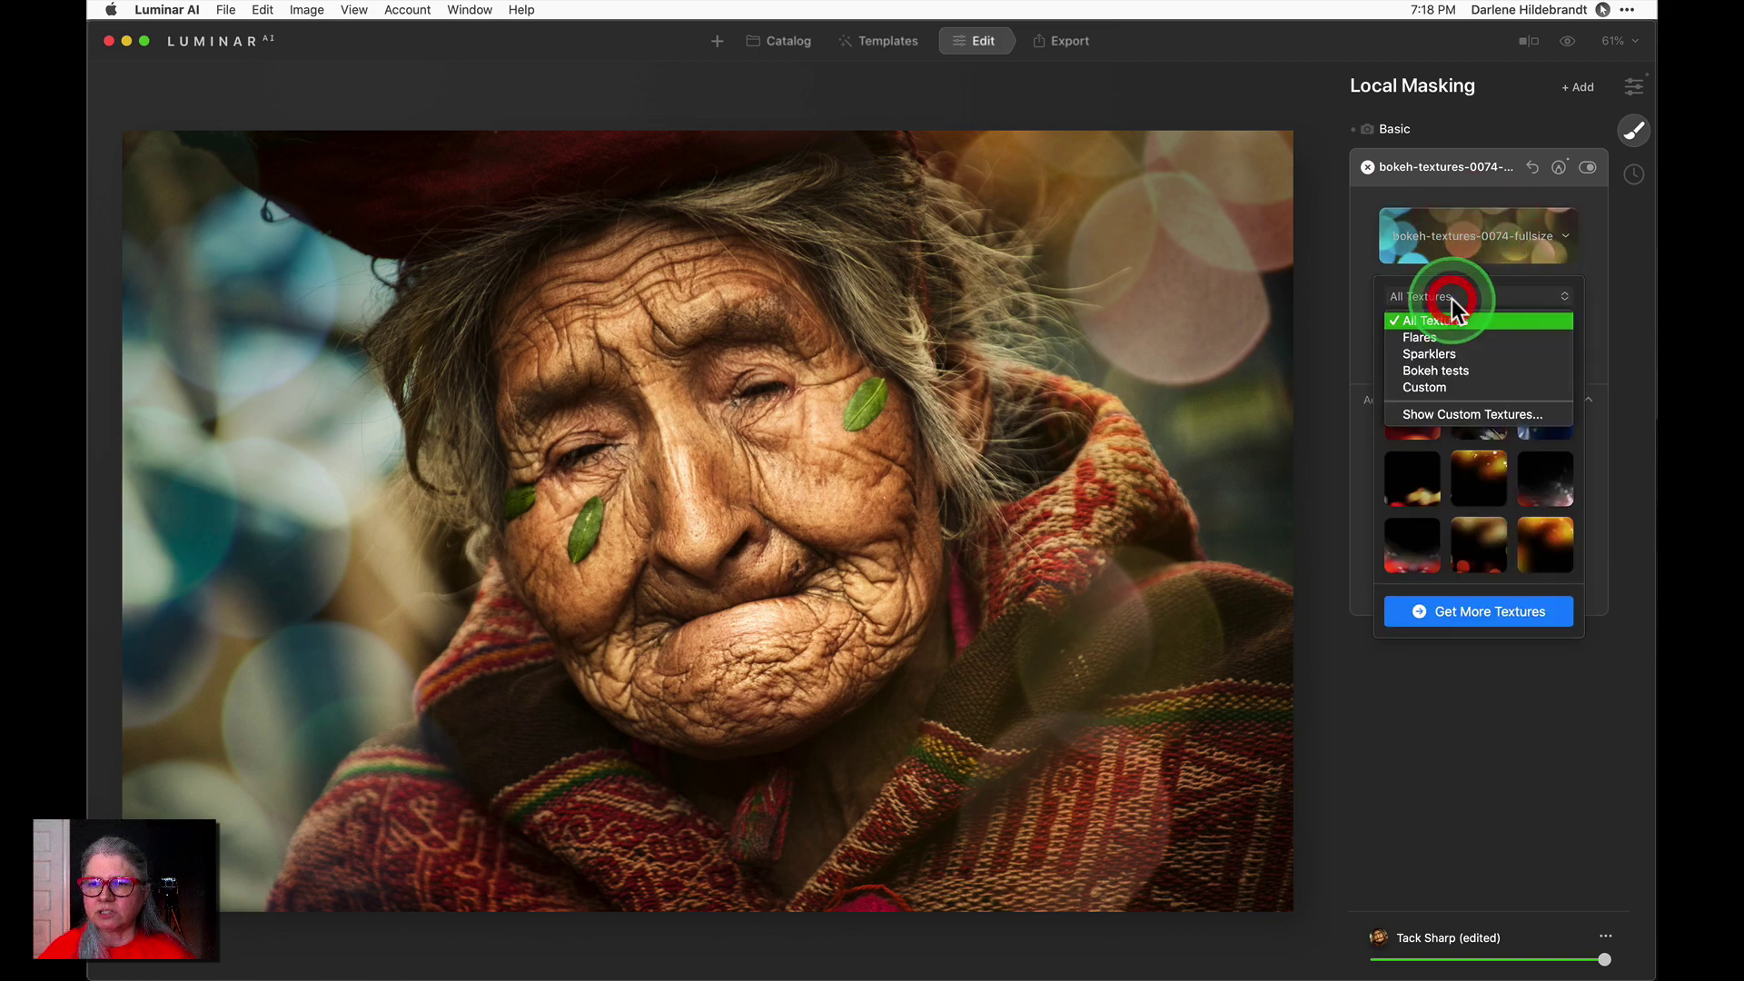
left_click(1432, 354)
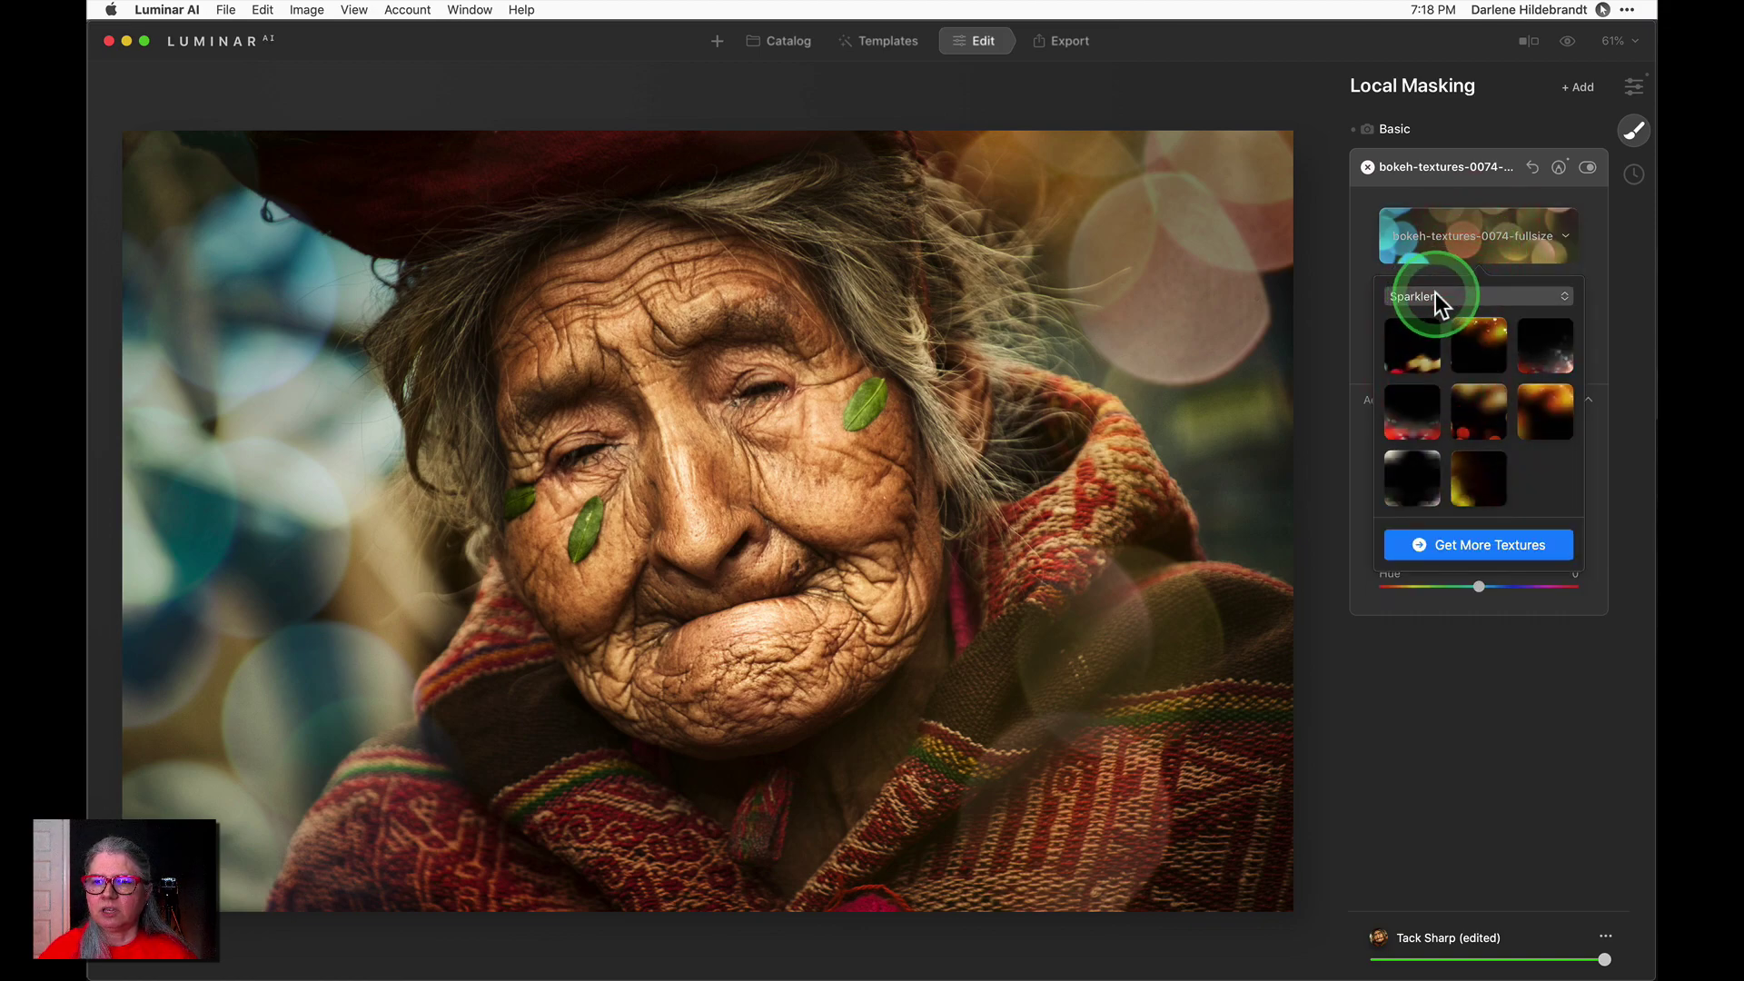
left_click(1435, 297)
left_click(1430, 339)
left_click(1443, 491)
scroll(1458, 410, "down", 5)
scroll(1458, 406, "down", 10)
scroll(1458, 406, "up", 5)
left_click(1378, 255)
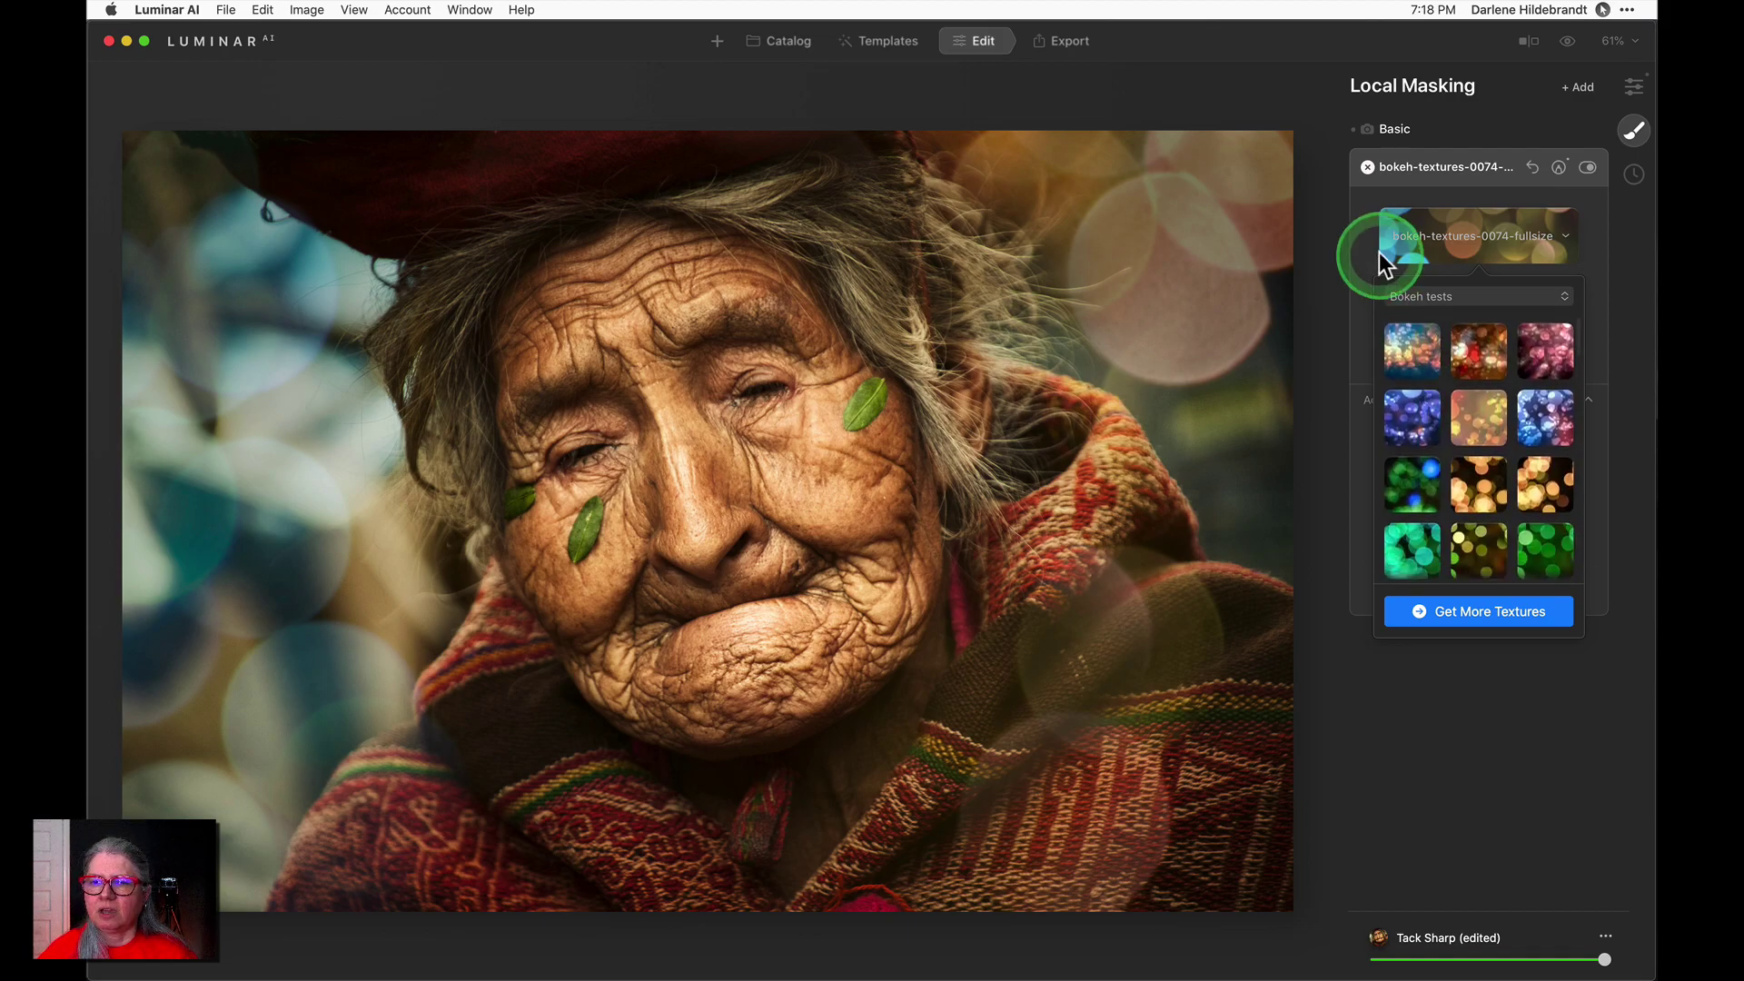
left_click(1367, 260)
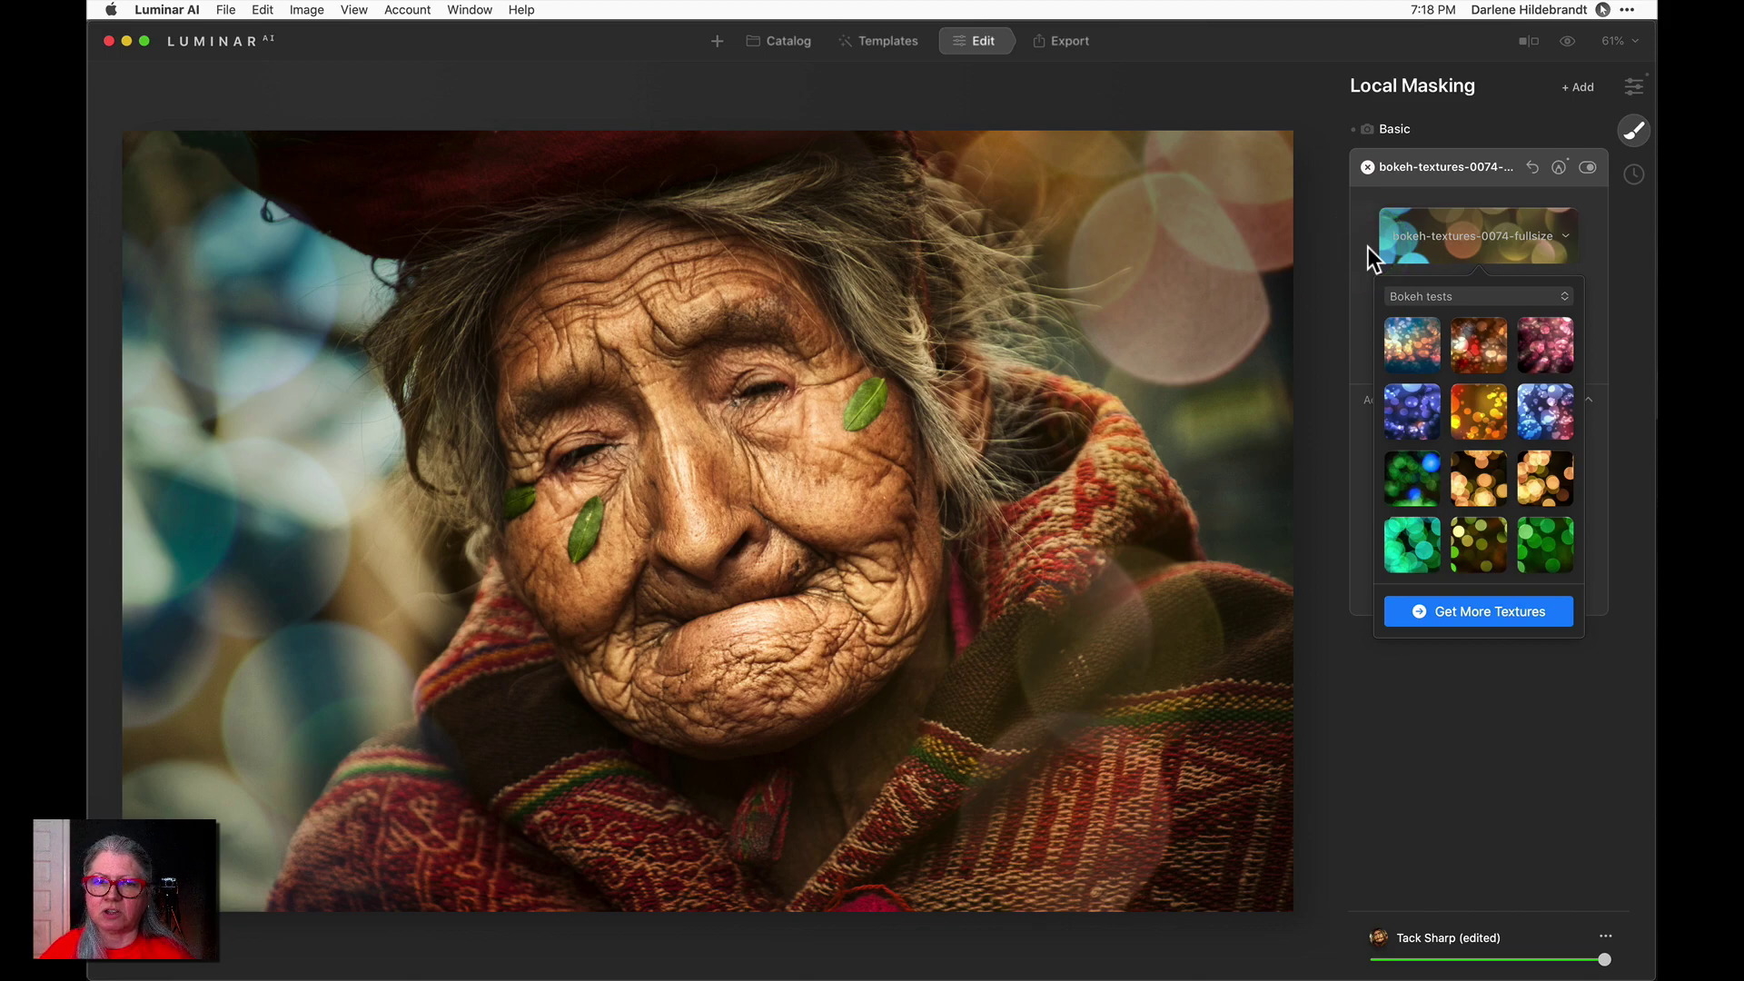
left_click(1368, 247)
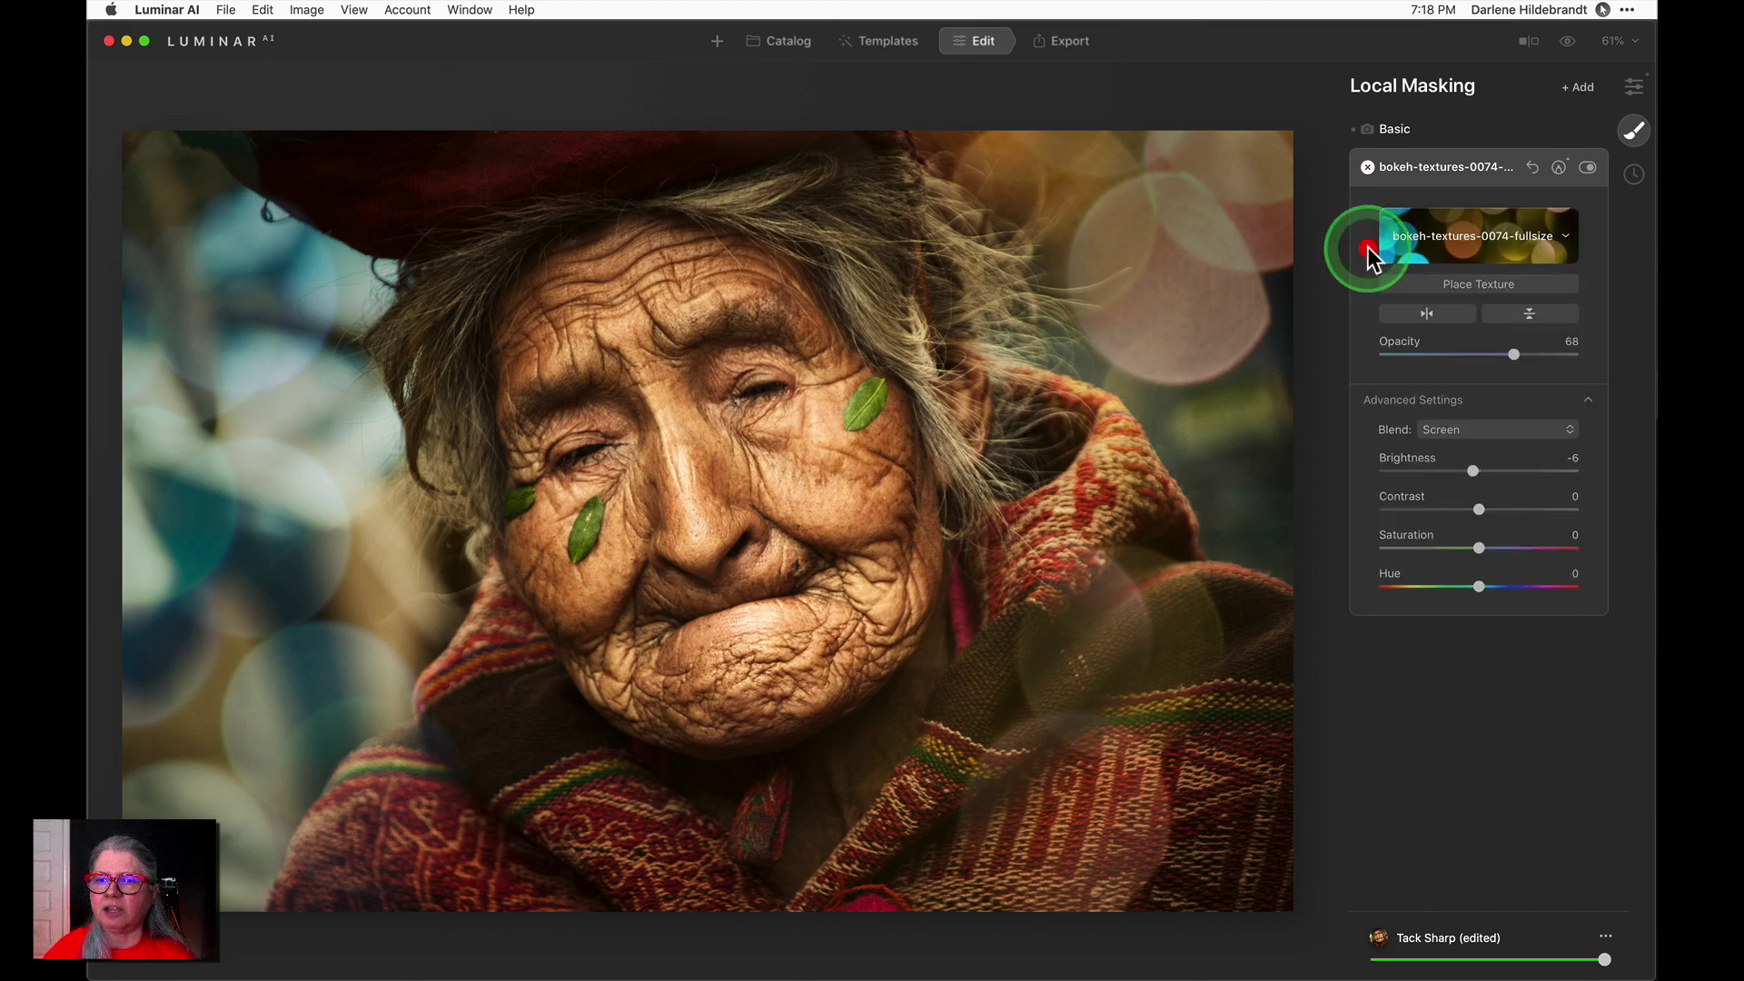
Show the custom textures folder in Finder, inspect the files in its Bokeh tests subfolder, and return to the portrait
left_click(1462, 243)
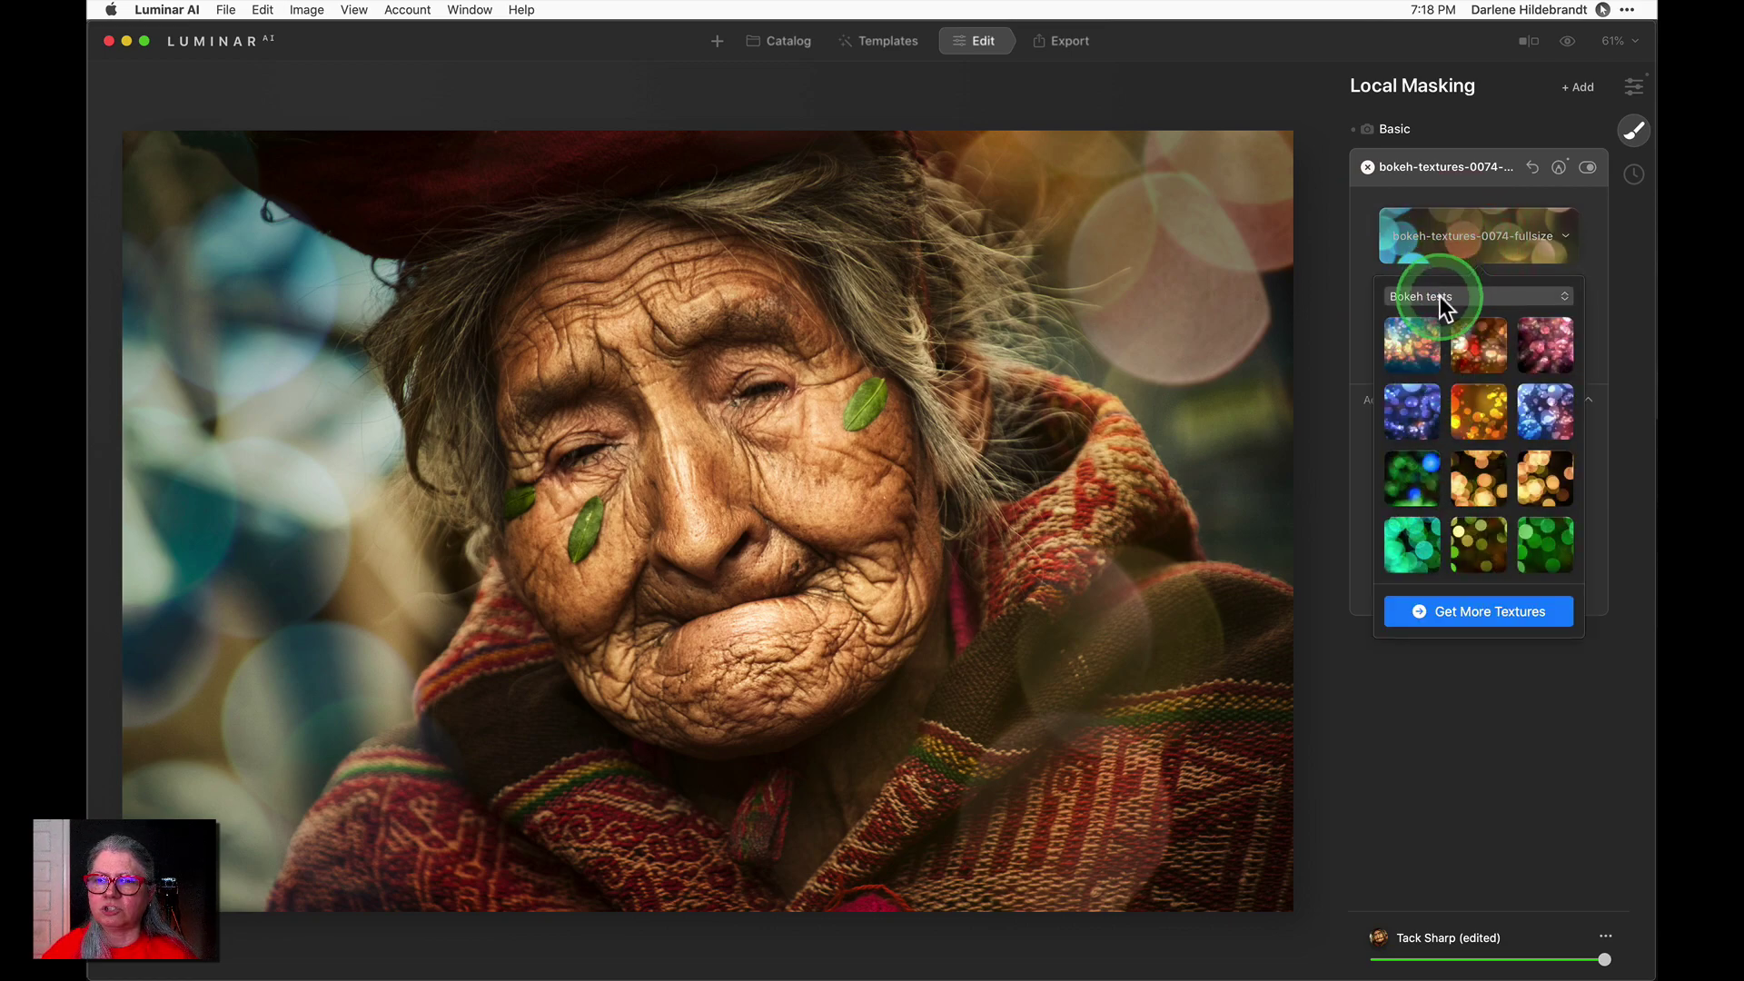
left_click(1438, 298)
left_click(1432, 358)
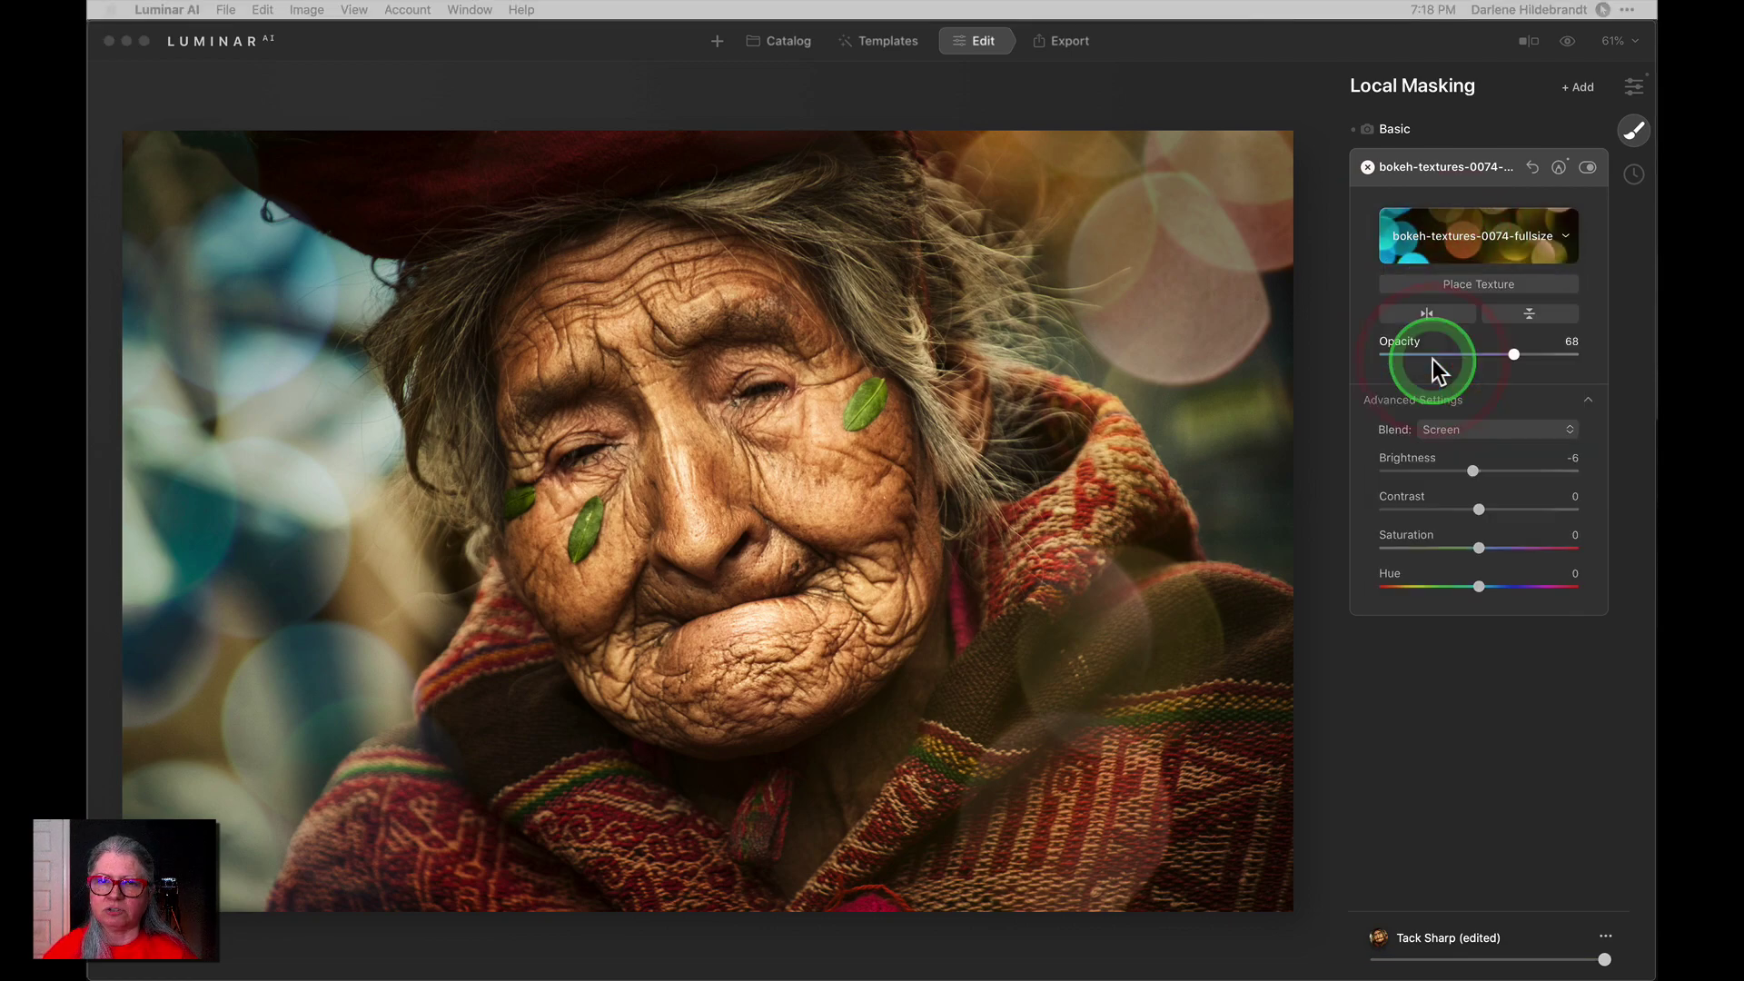
left_click_drag(1087, 614, 1359, 618)
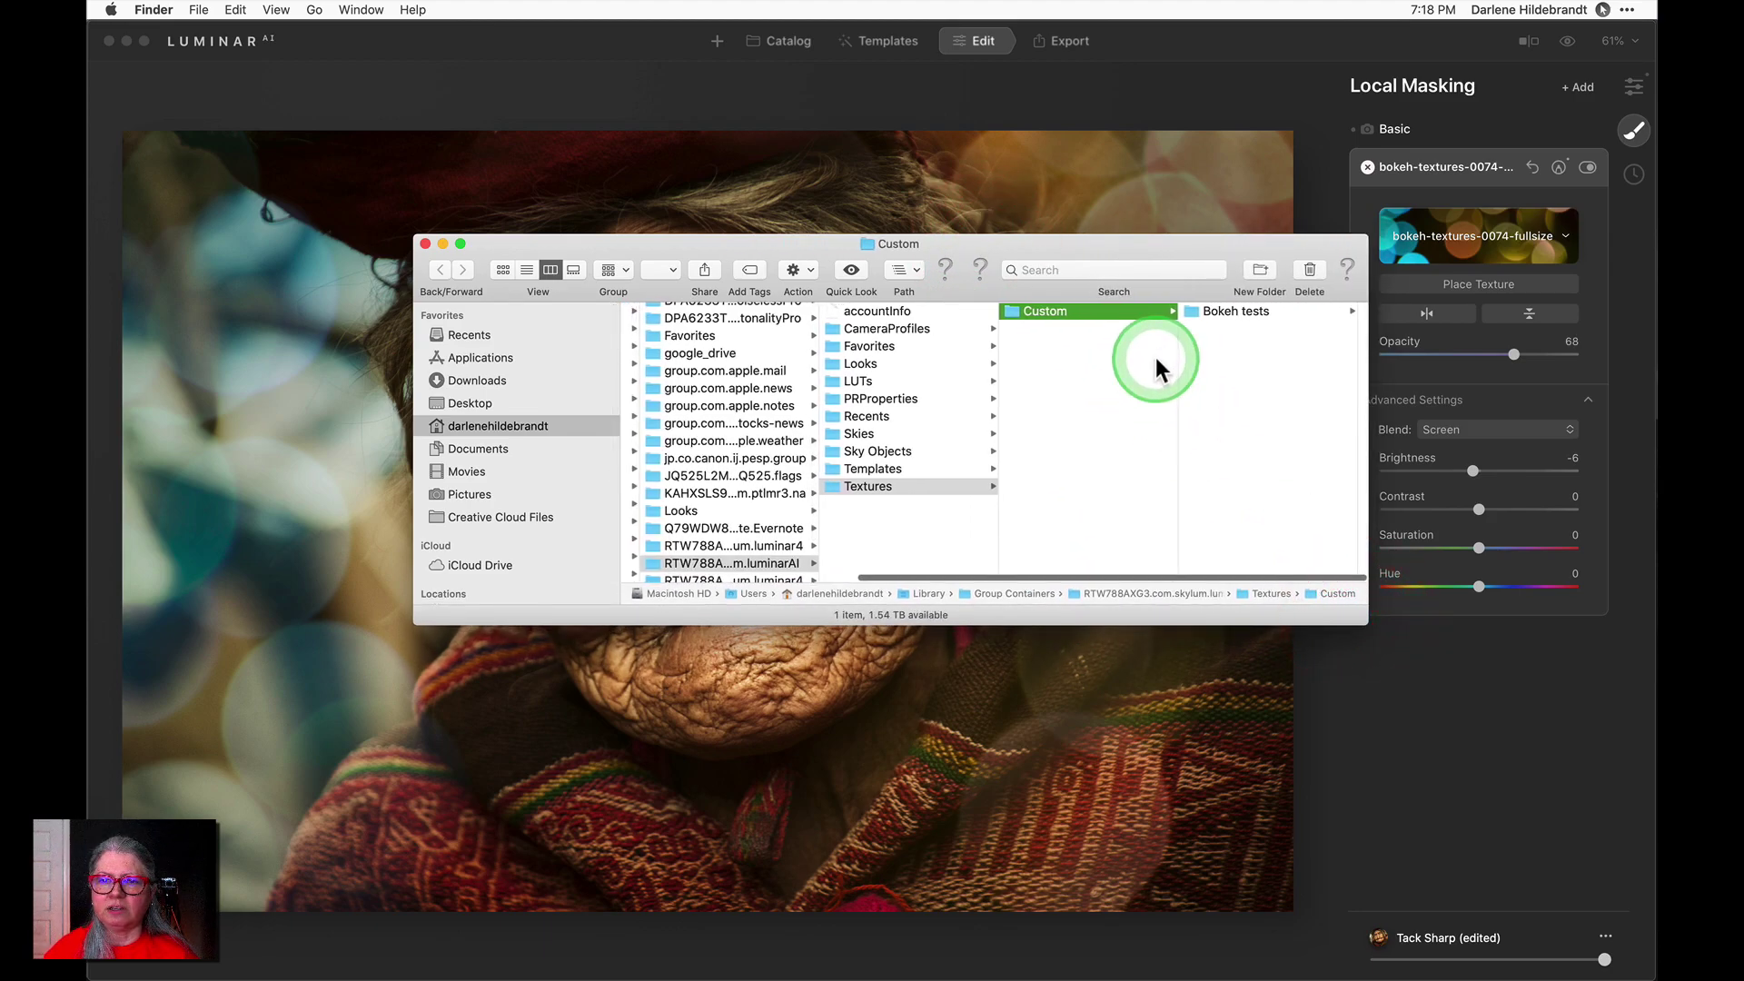
left_click(1245, 312)
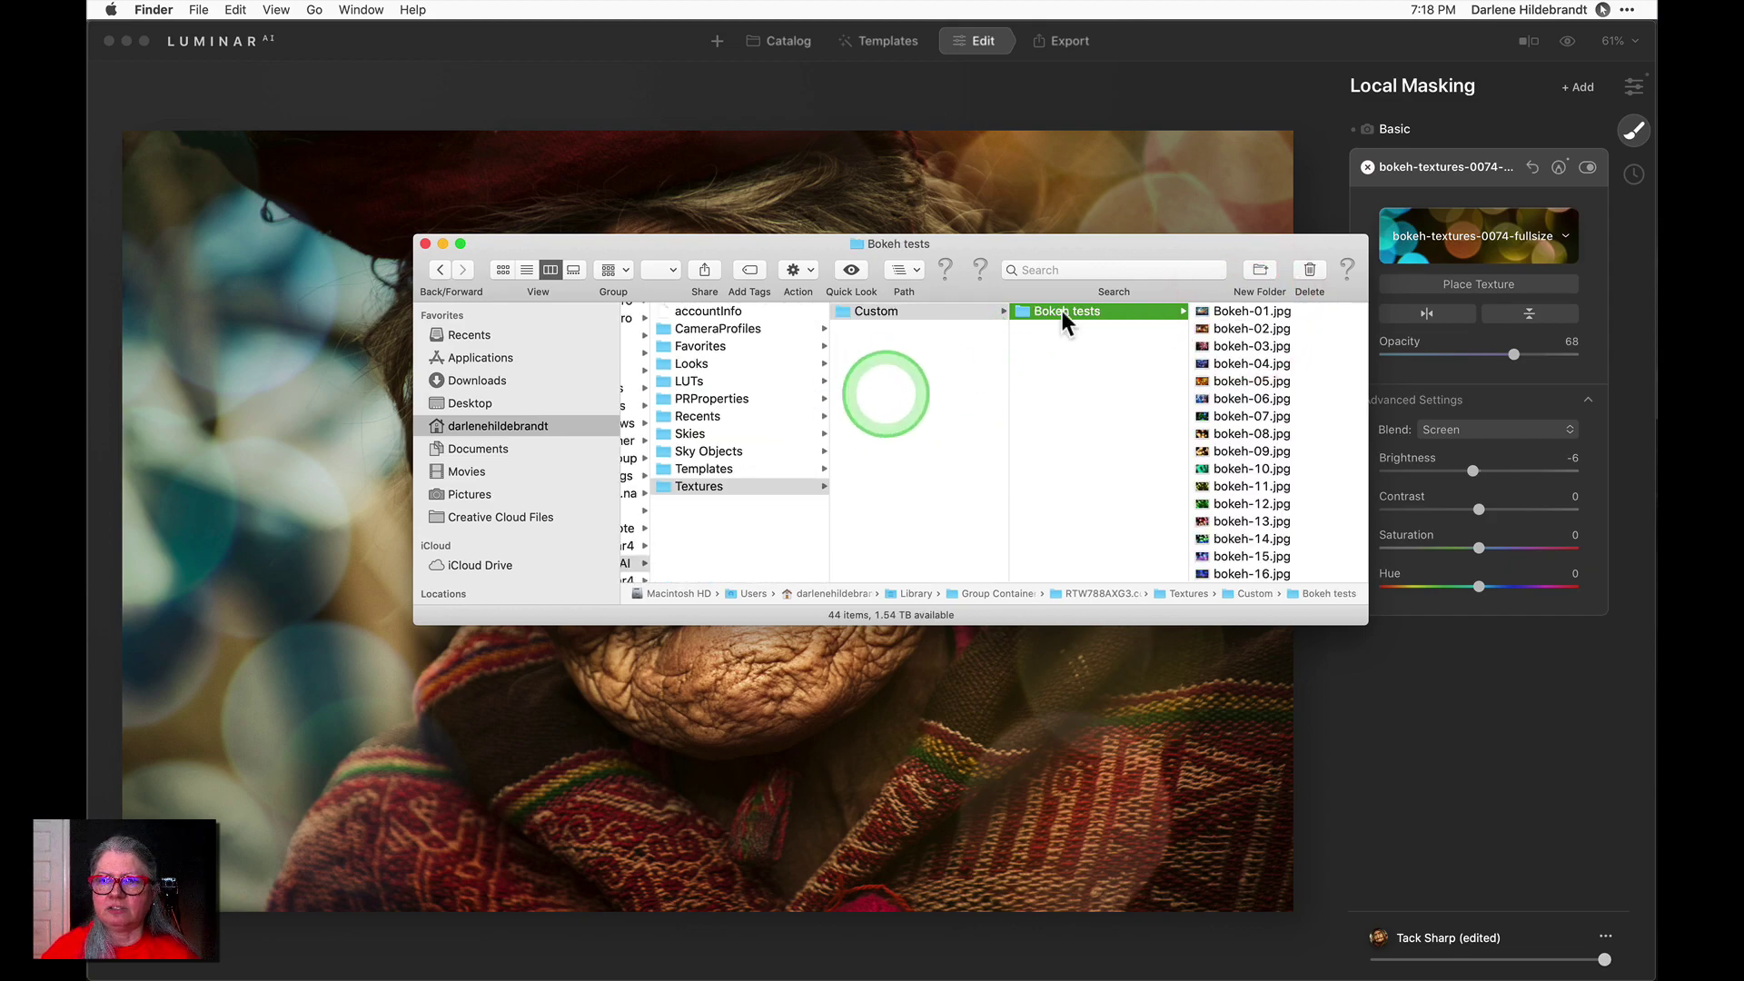
left_click(1237, 101)
Review the Bokeh tests textures and the list of texture collections again, keeping the current bokeh texture
left_click(1463, 231)
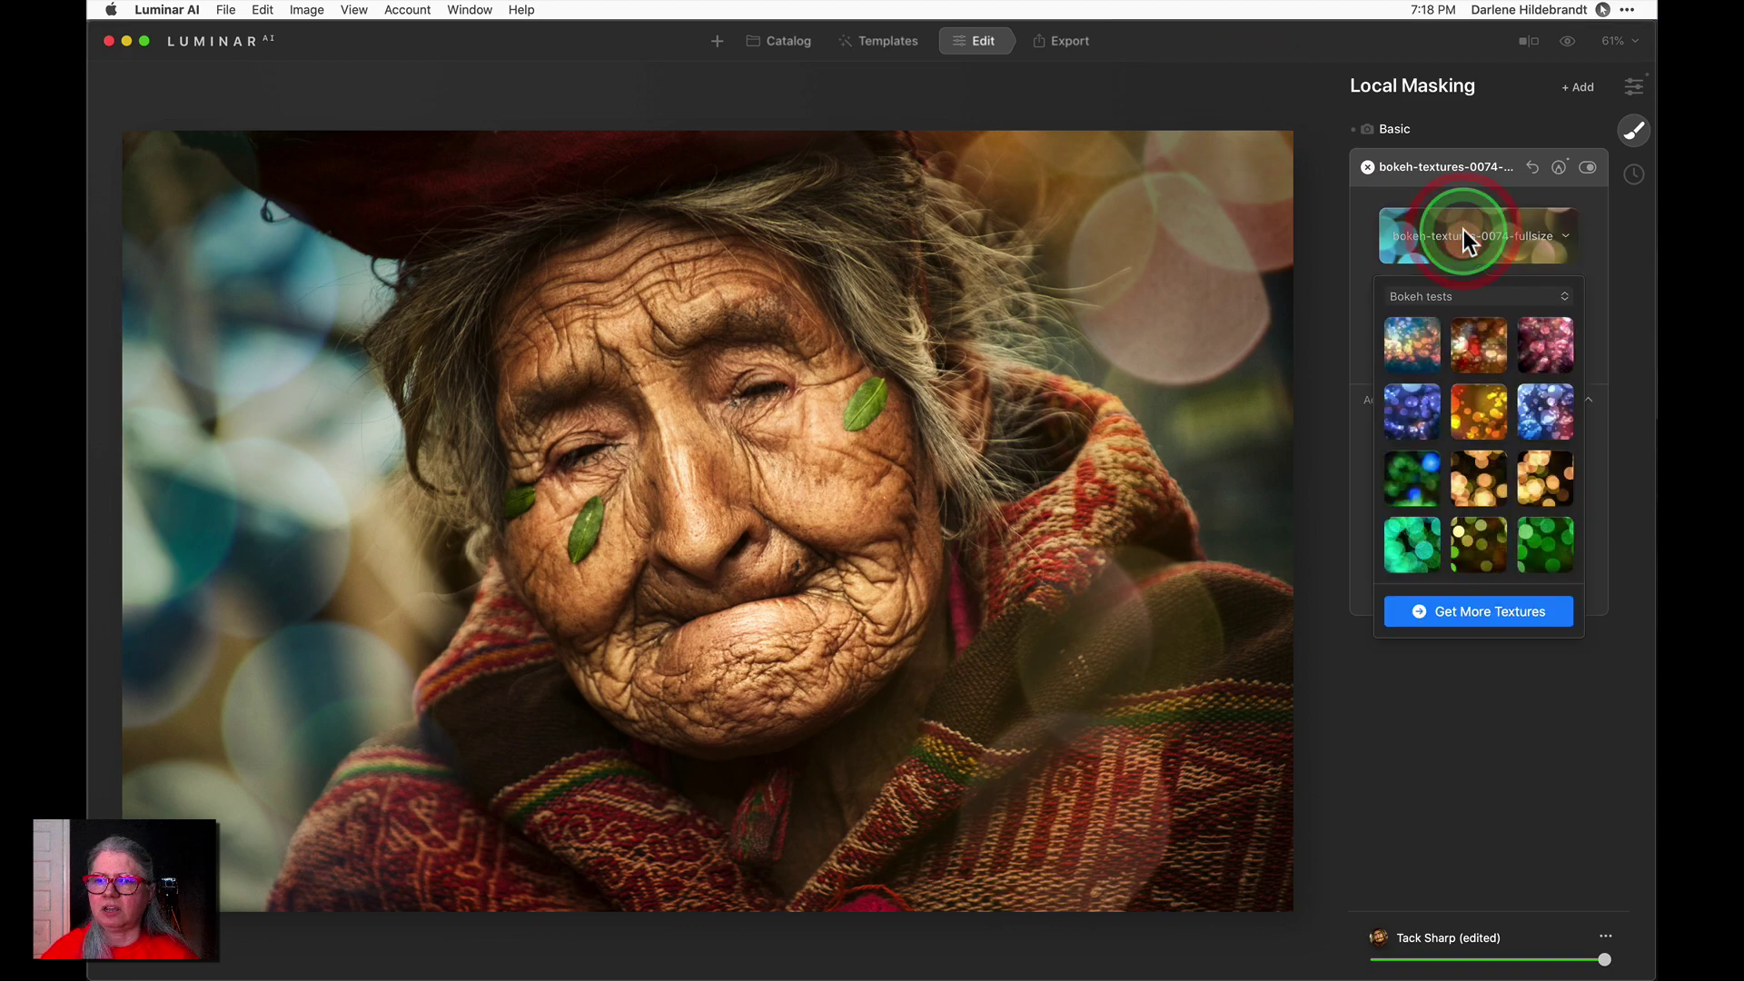
left_click(1440, 297)
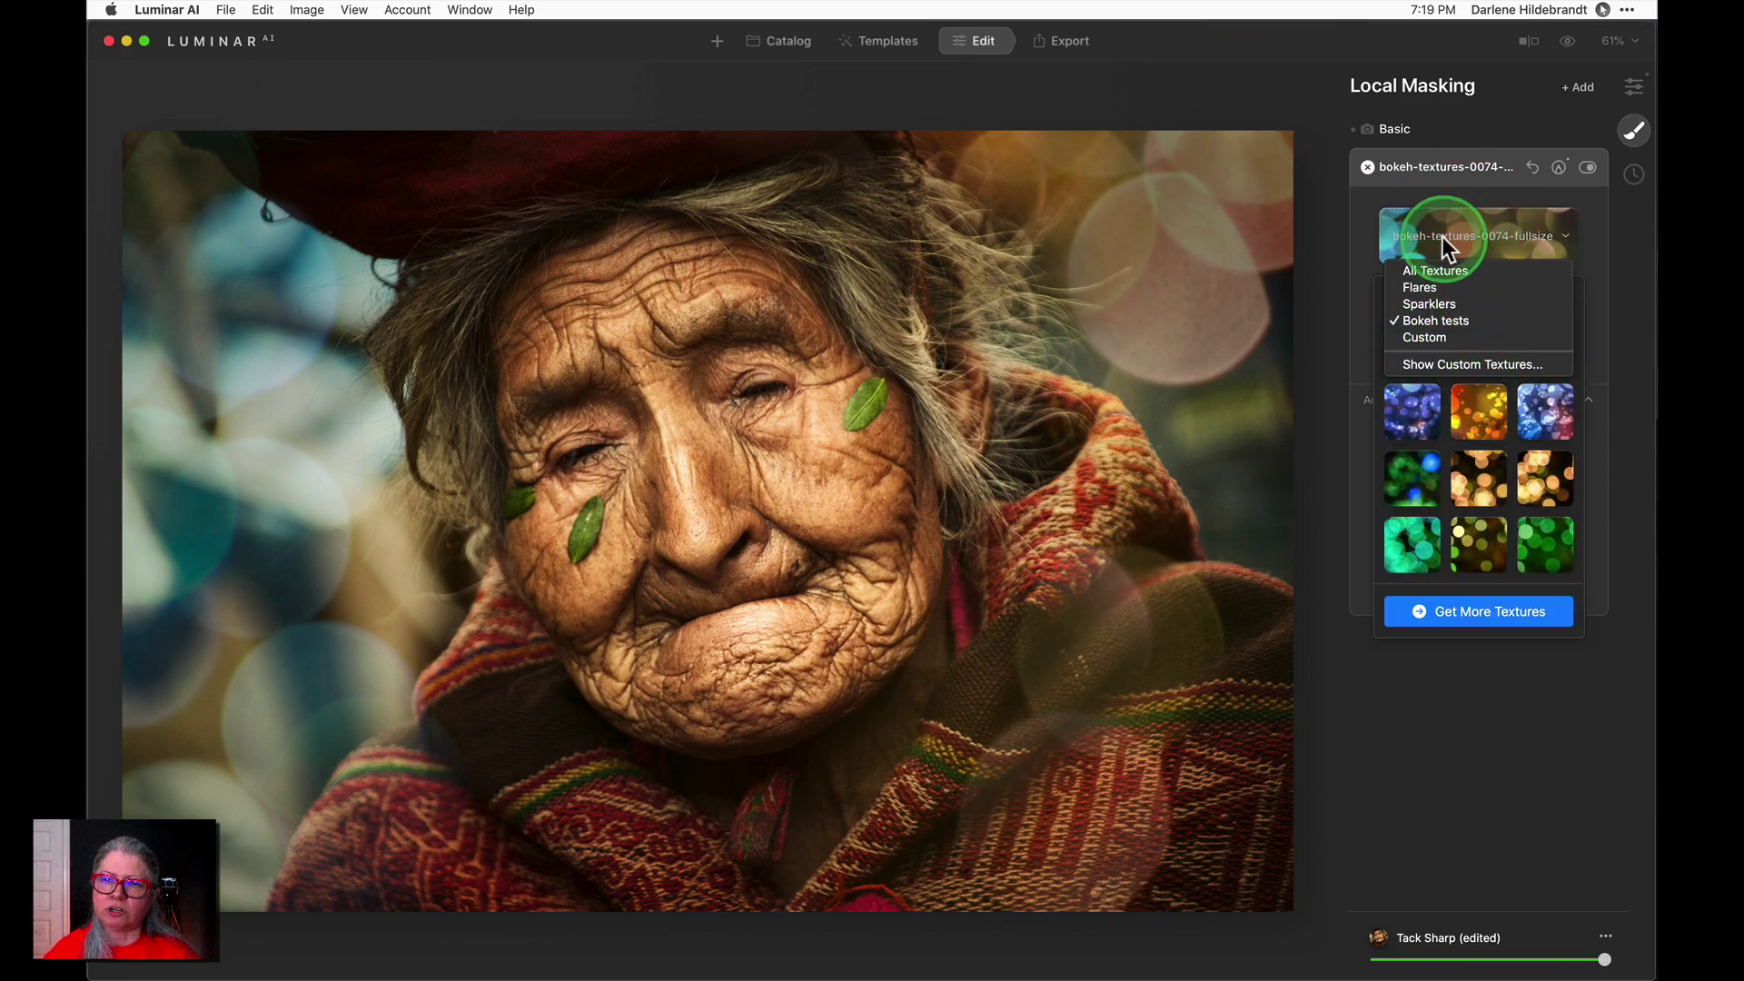
left_click(1365, 218)
left_click(1365, 218)
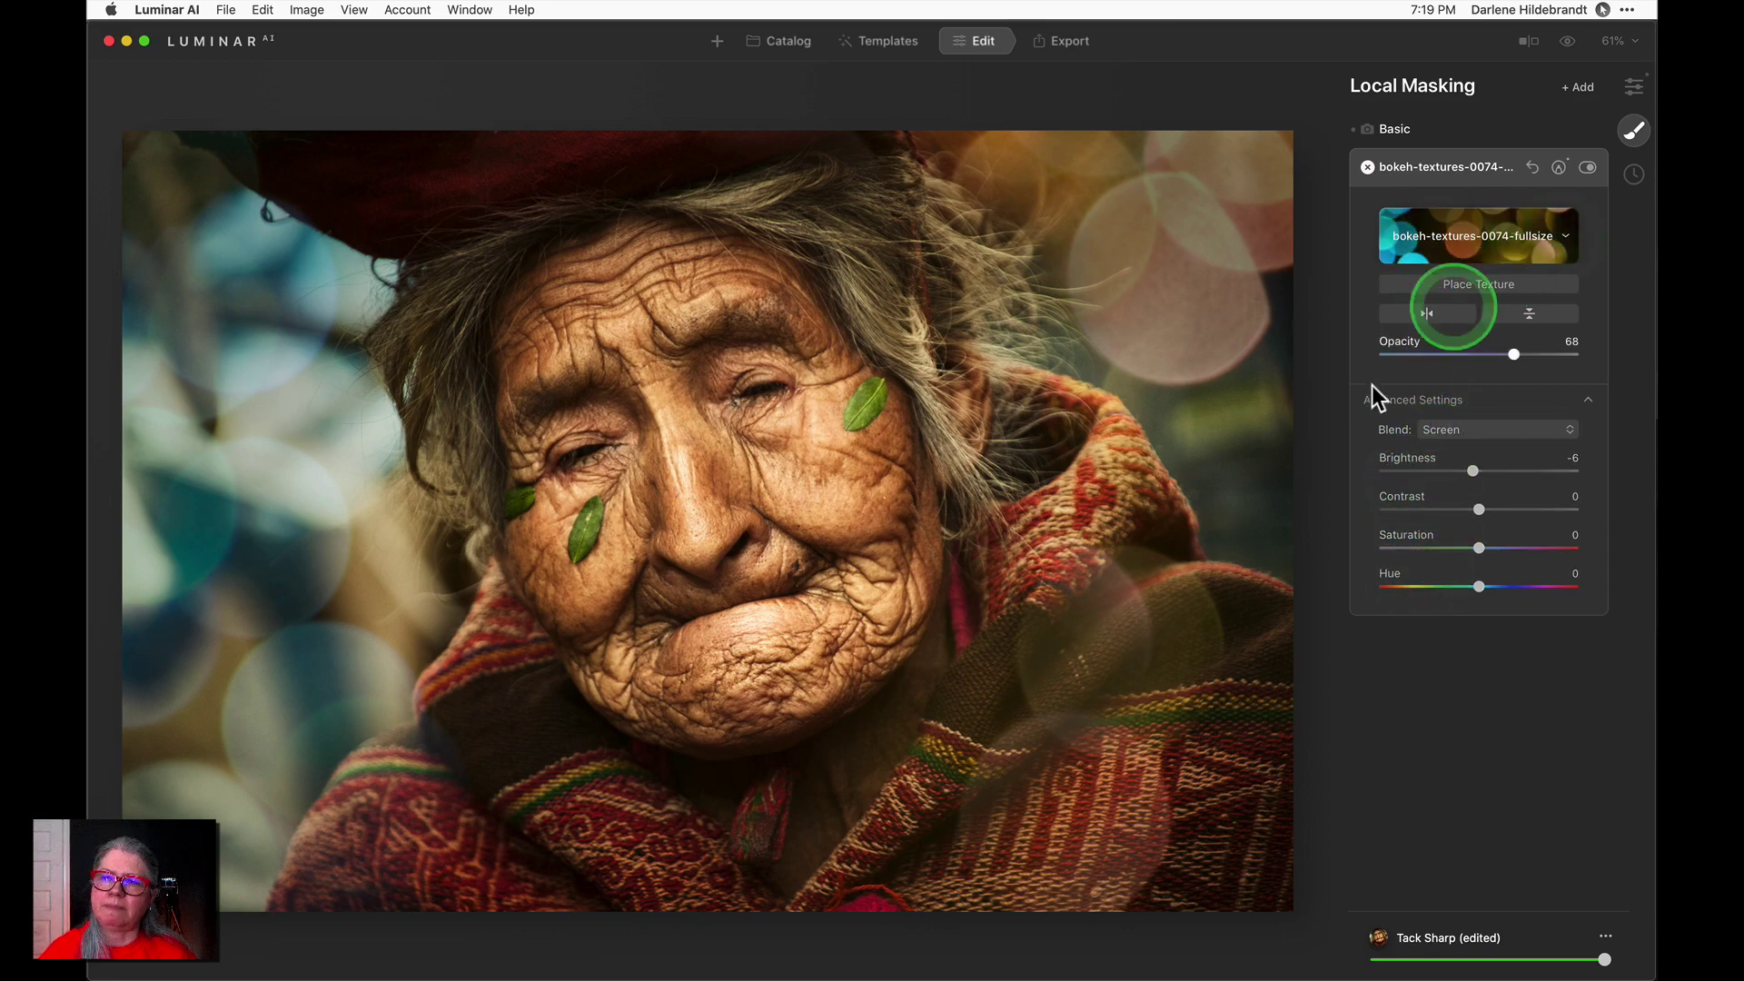
left_click(1452, 239)
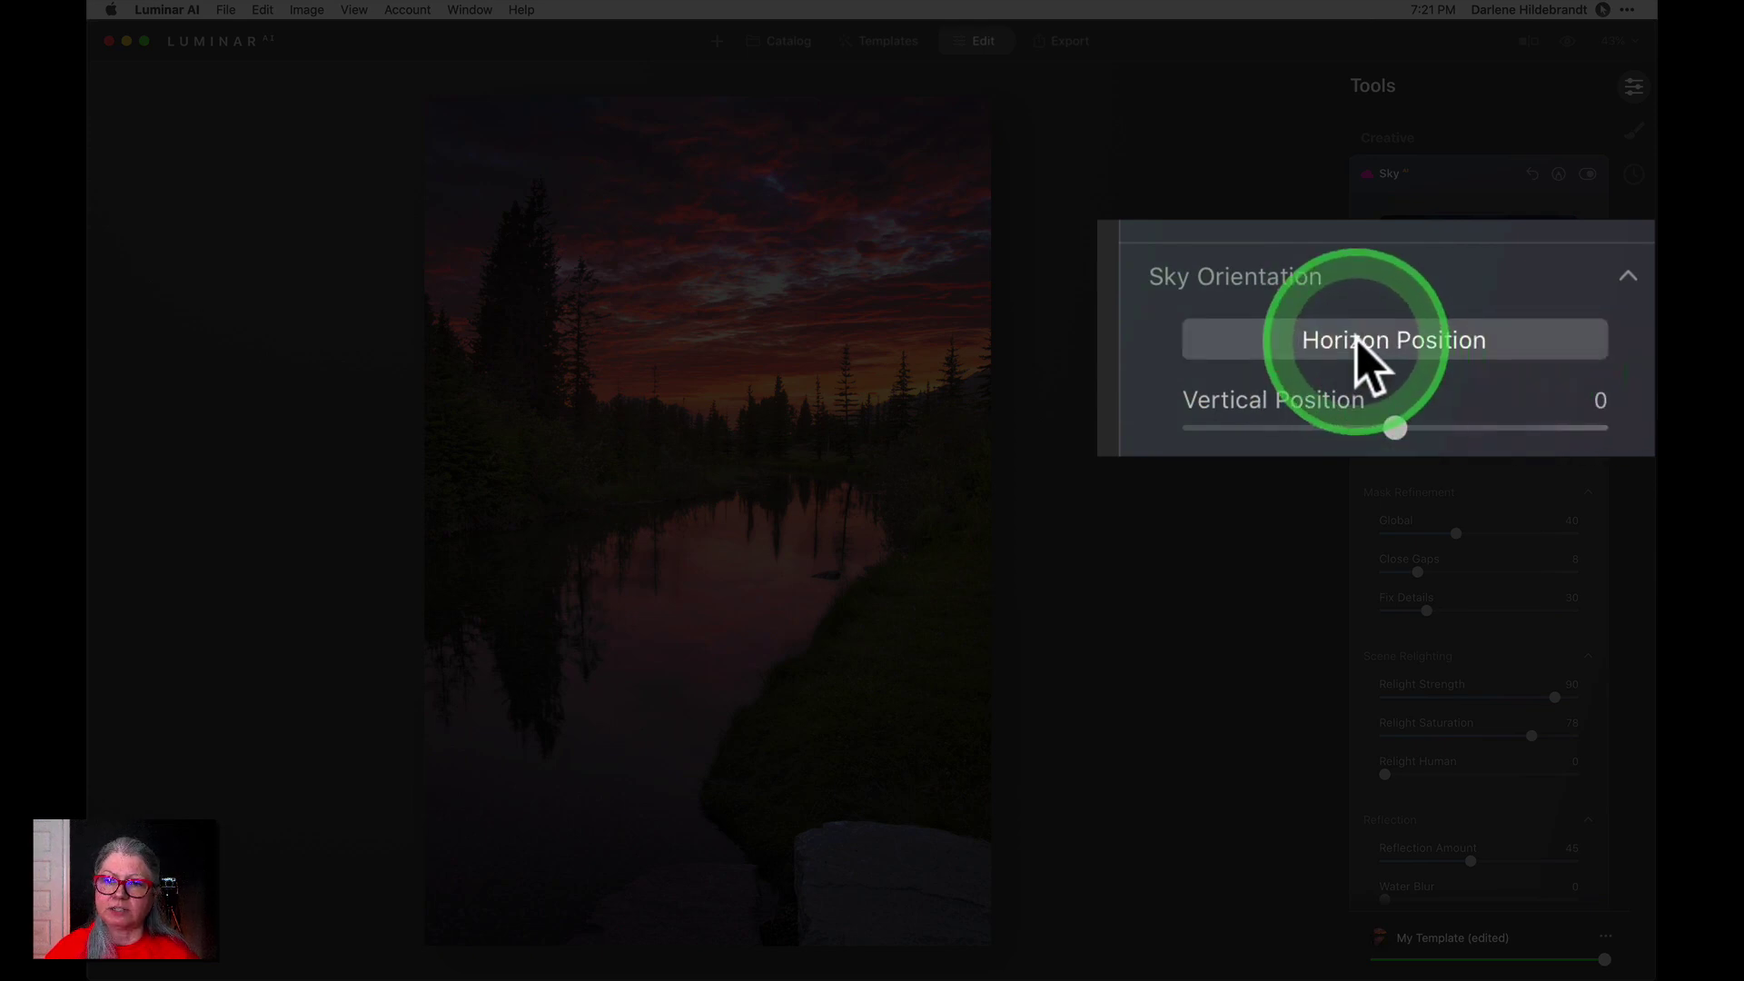
Lower the replacement sky's horizon to the river's far shoreline in the sunset photo and rotate it to nearly level
left_click(1460, 337)
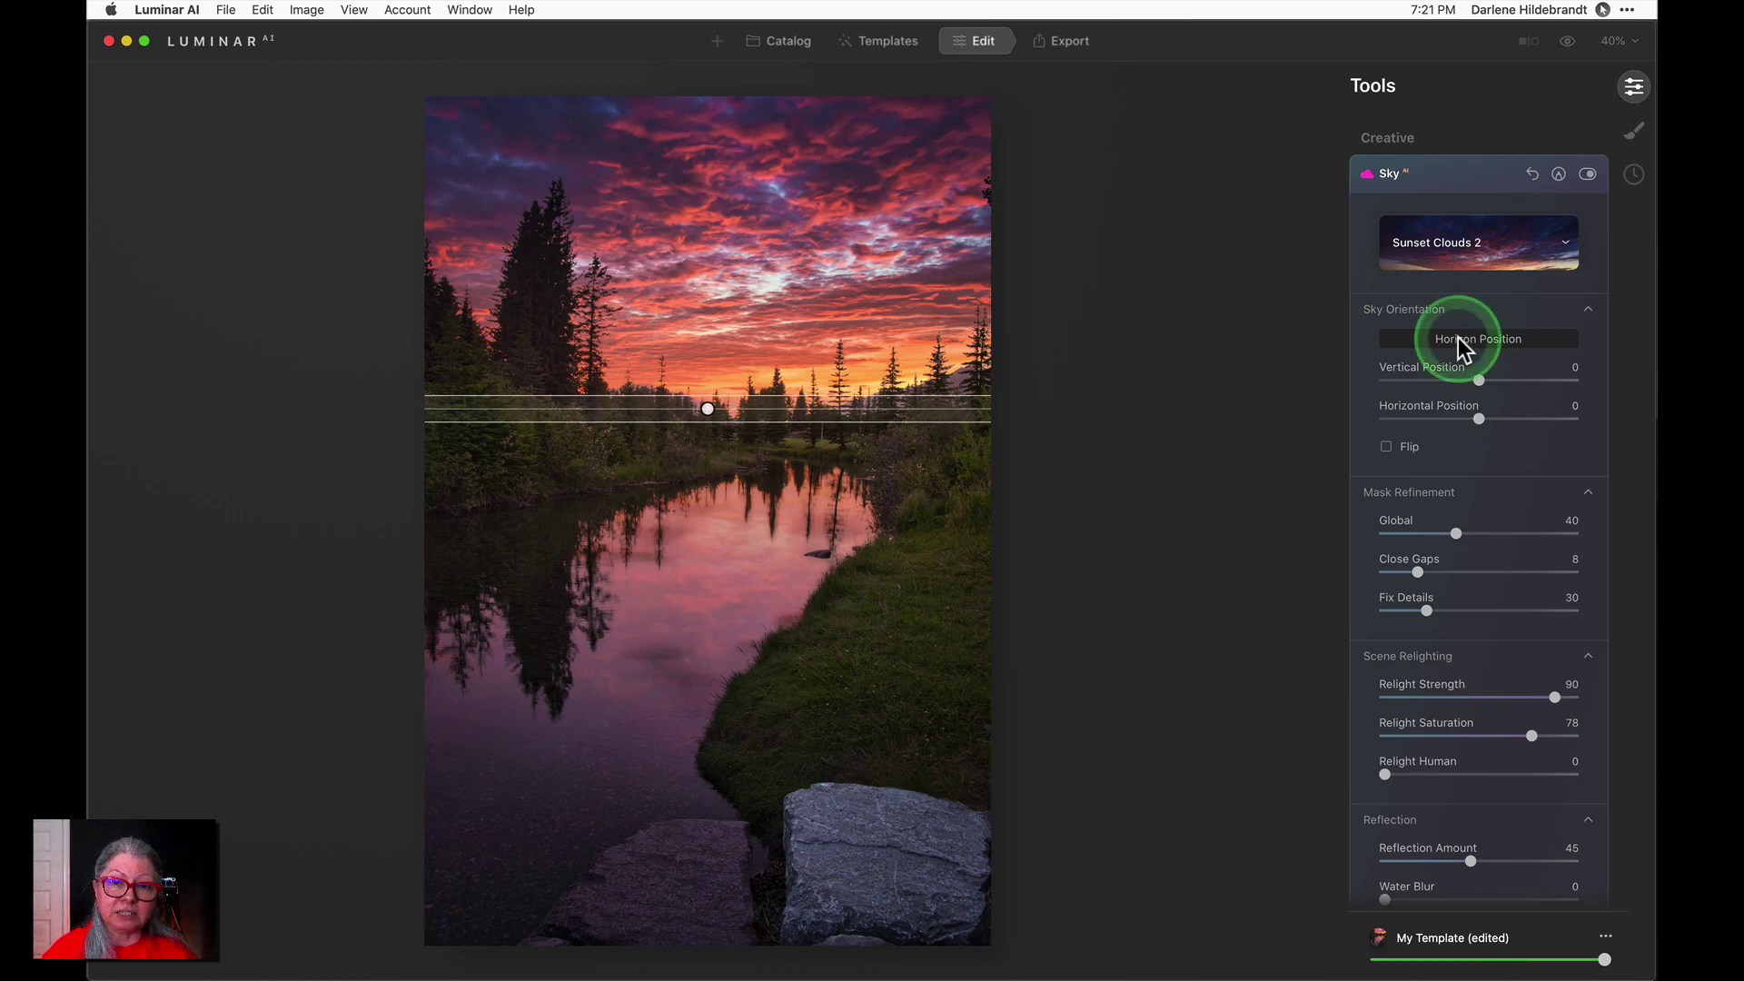
left_click(706, 408)
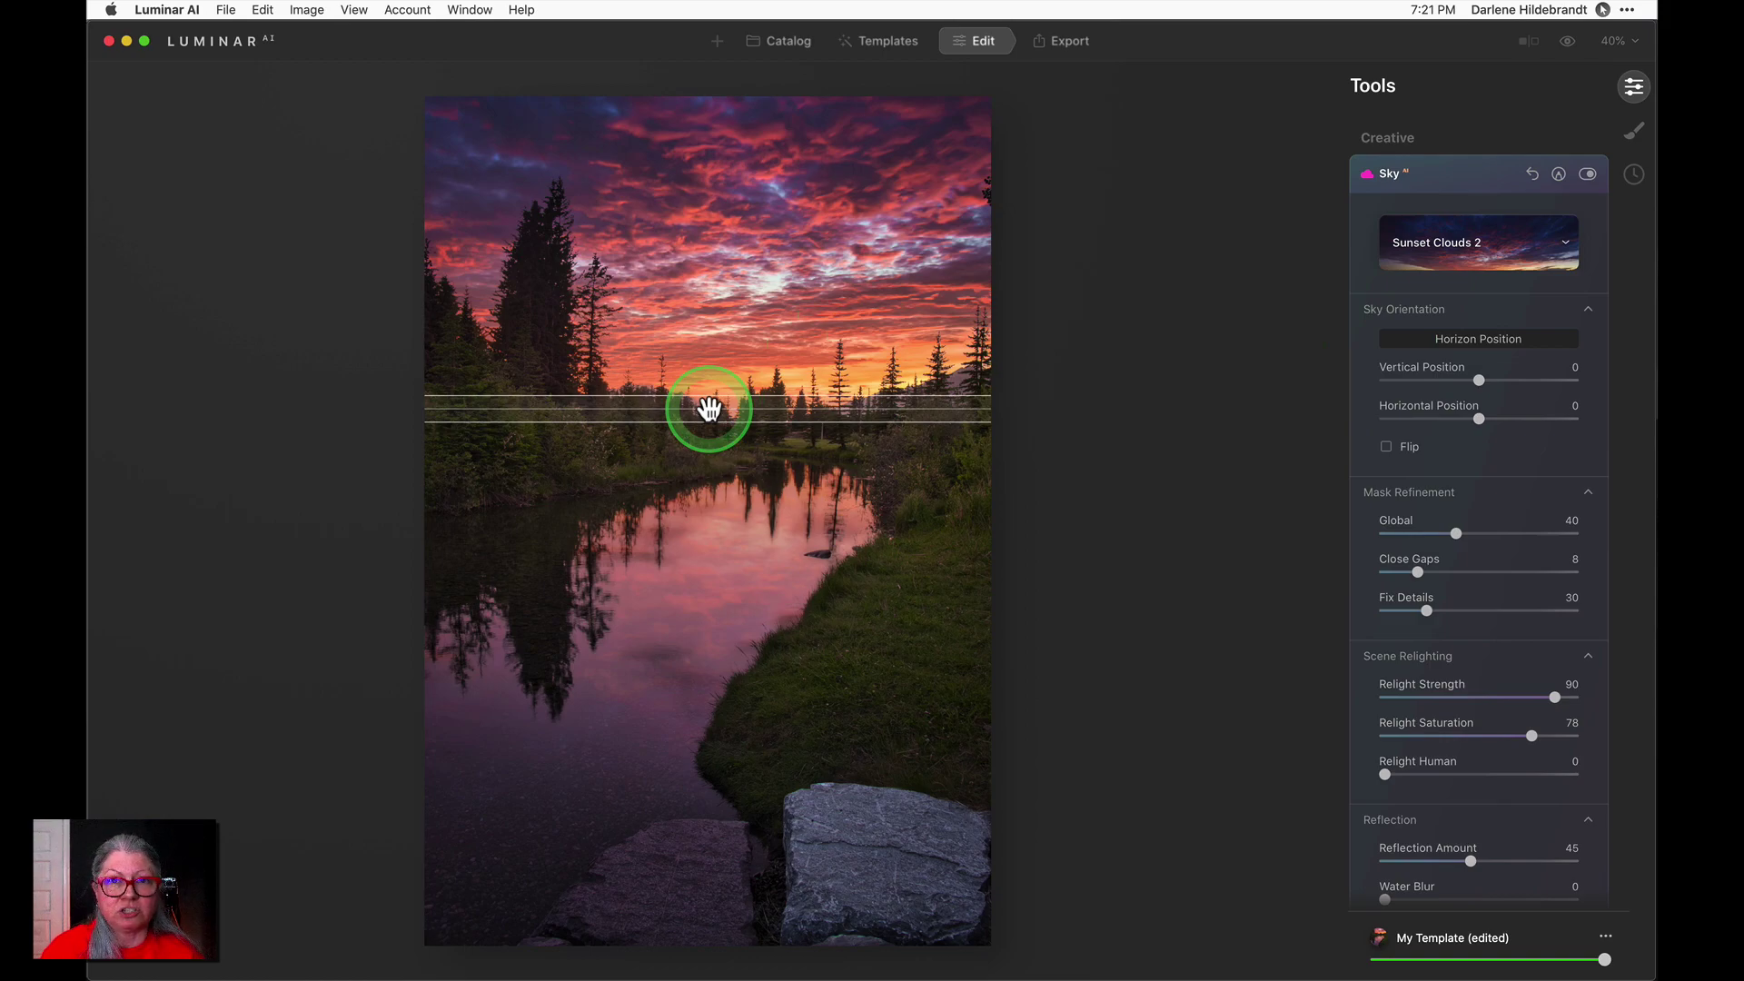
mouse_move(709, 409)
left_mouse_down()
mouse_move(705, 362)
mouse_move(705, 494)
mouse_move(702, 349)
mouse_move(712, 564)
mouse_move(700, 428)
left_mouse_up()
mouse_move(923, 440)
left_mouse_down()
mouse_move(939, 430)
mouse_move(936, 468)
mouse_move(918, 472)
mouse_move(922, 450)
left_mouse_up()
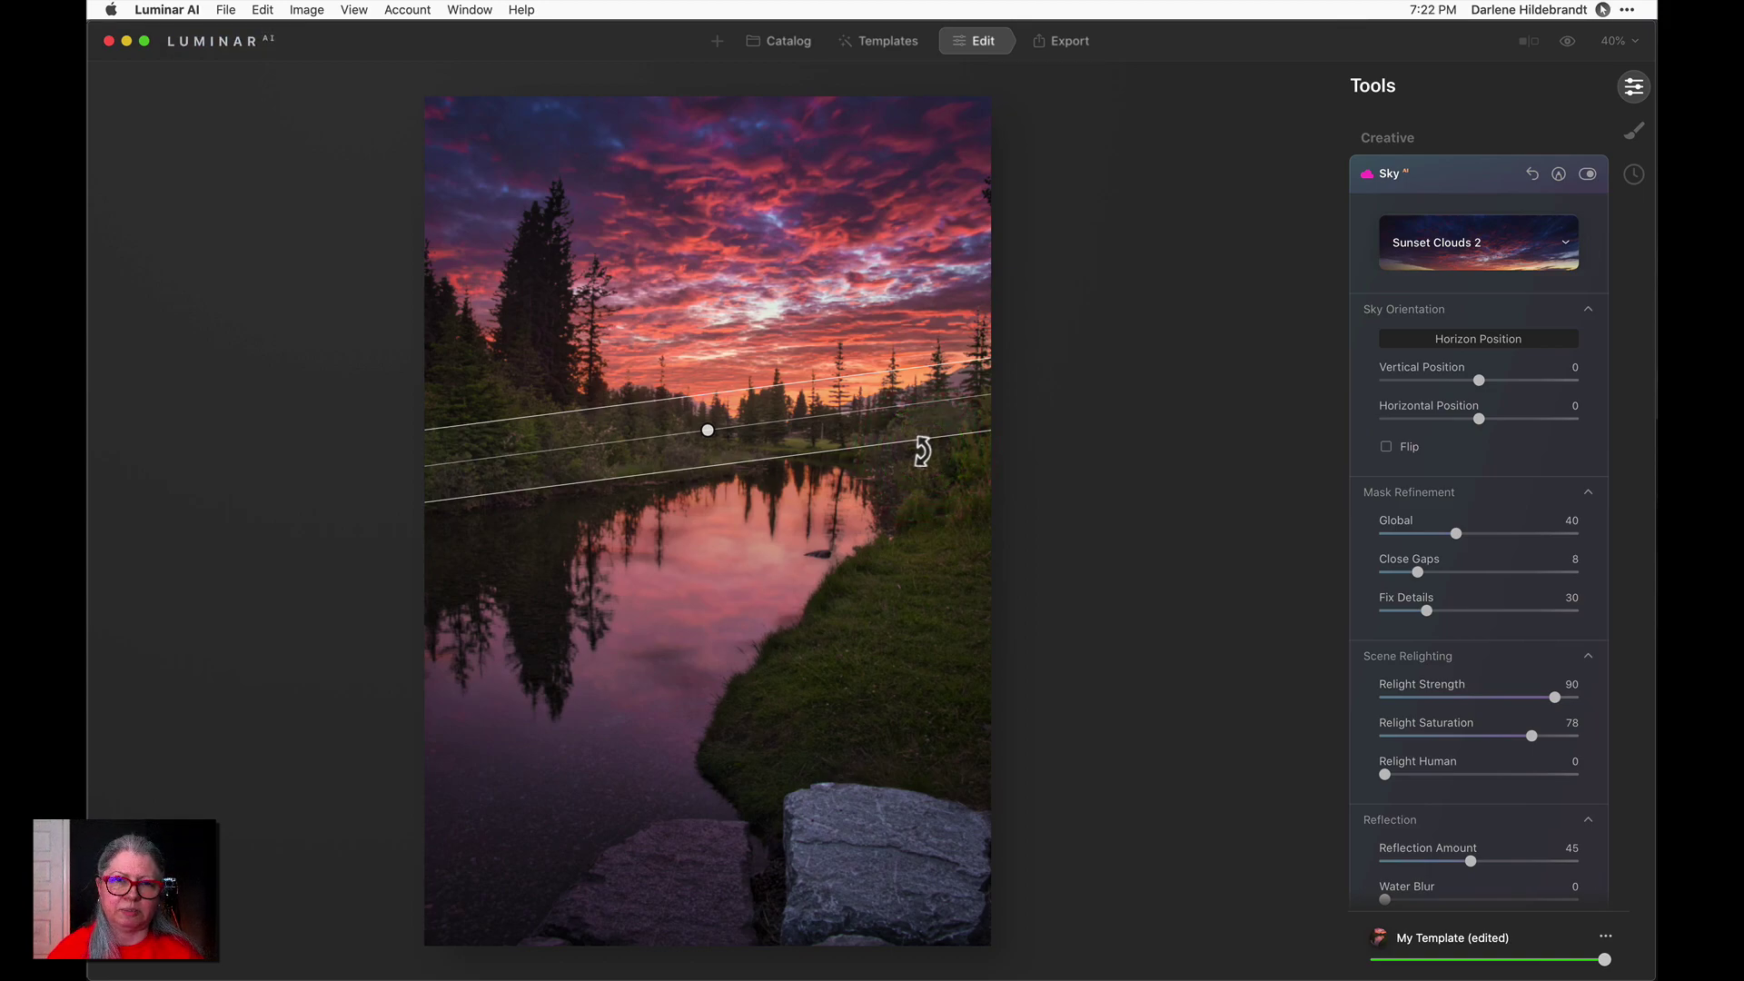
left_click_drag(922, 451, 926, 474)
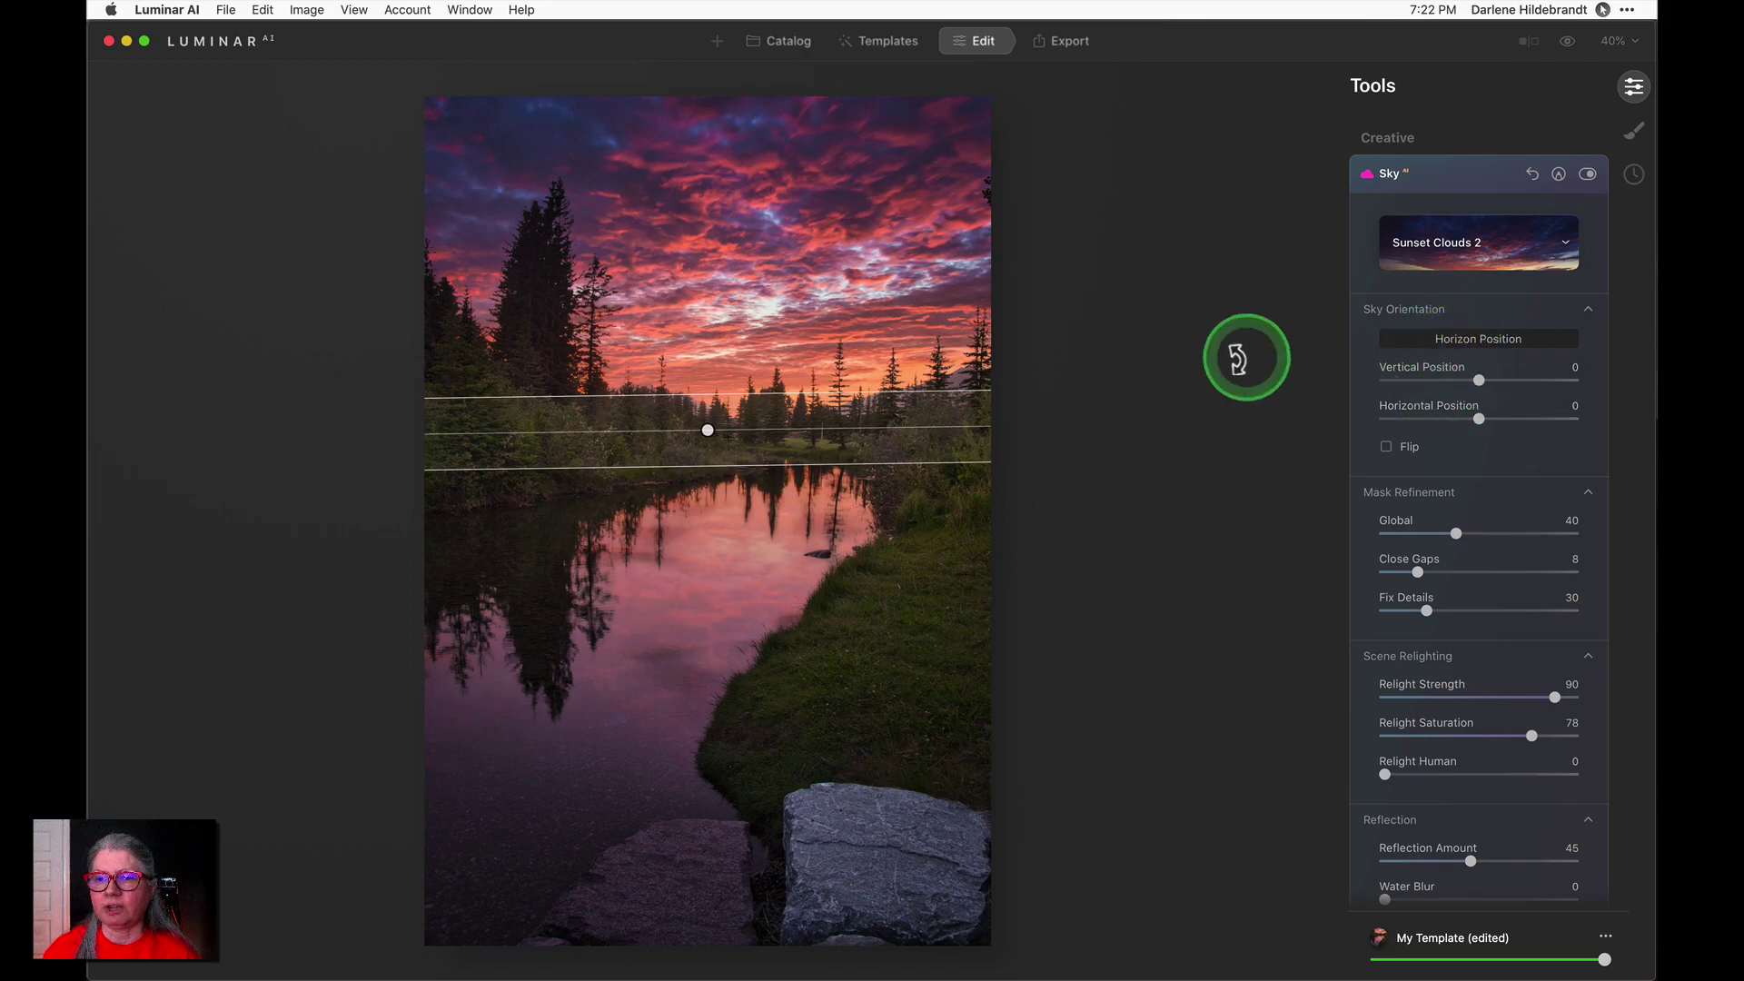
left_click(1510, 338)
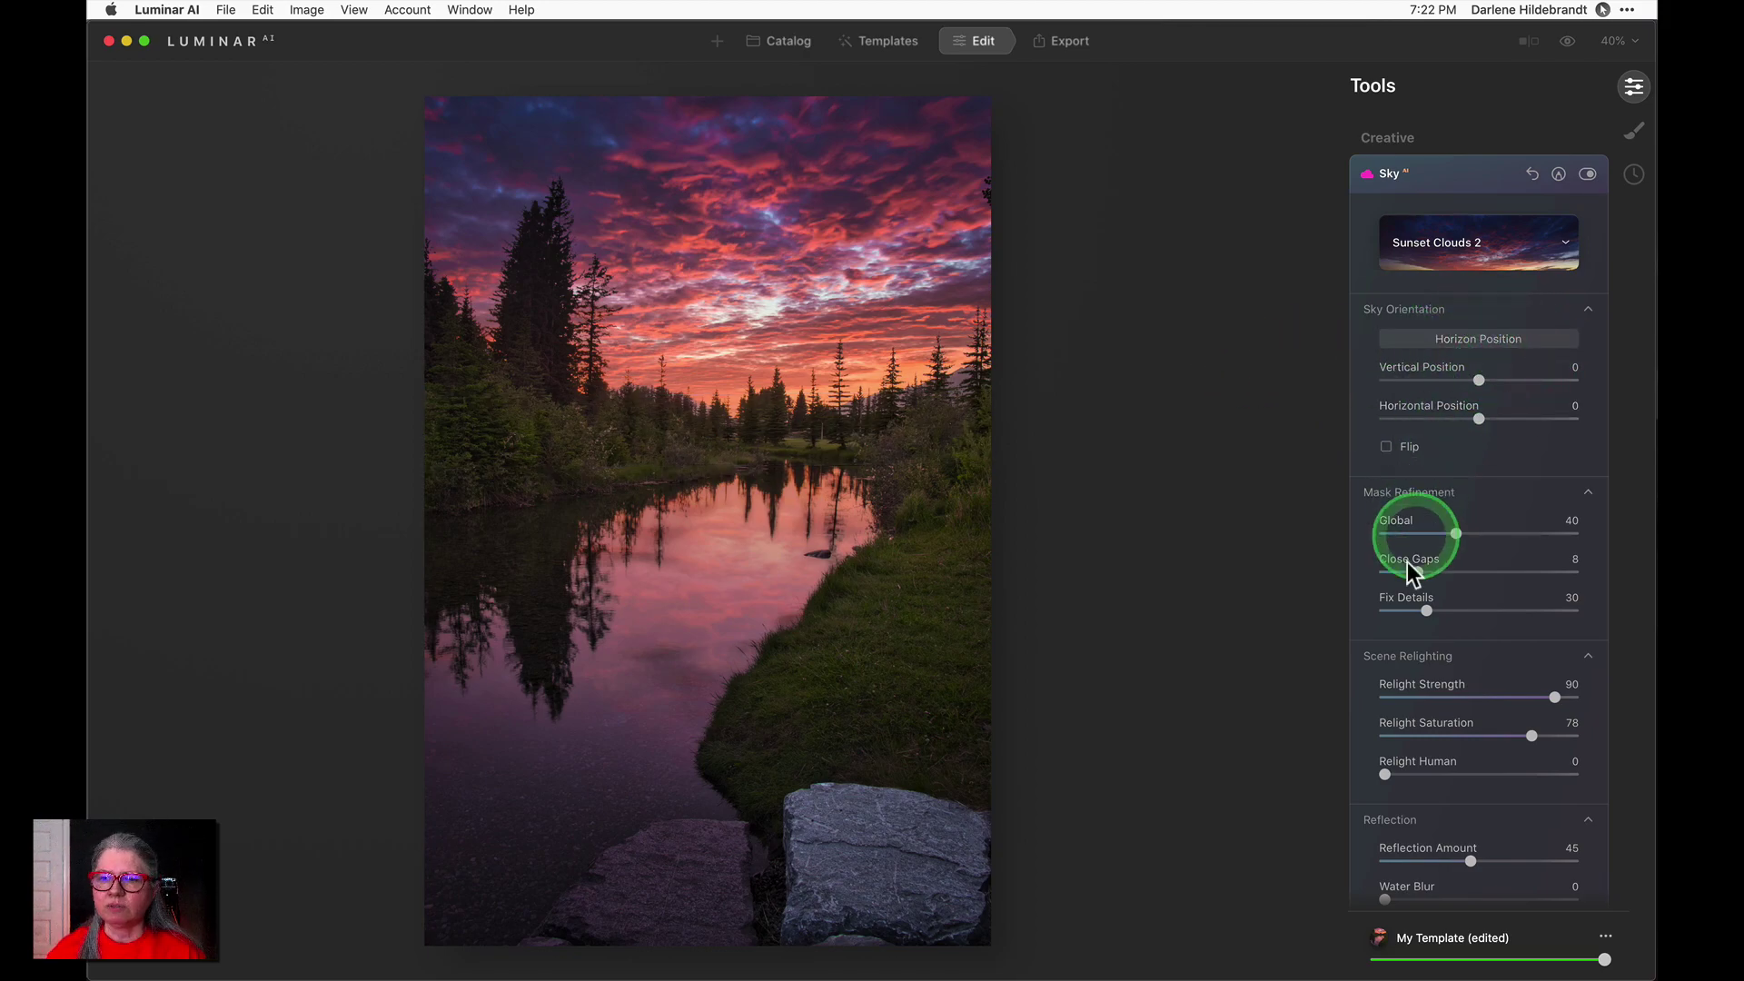
Set the replacement sky's Vertical Position to -37 and review its Scene Relighting, Reflection and Sky Adjustments settings
scroll(682, 584, "up", 1)
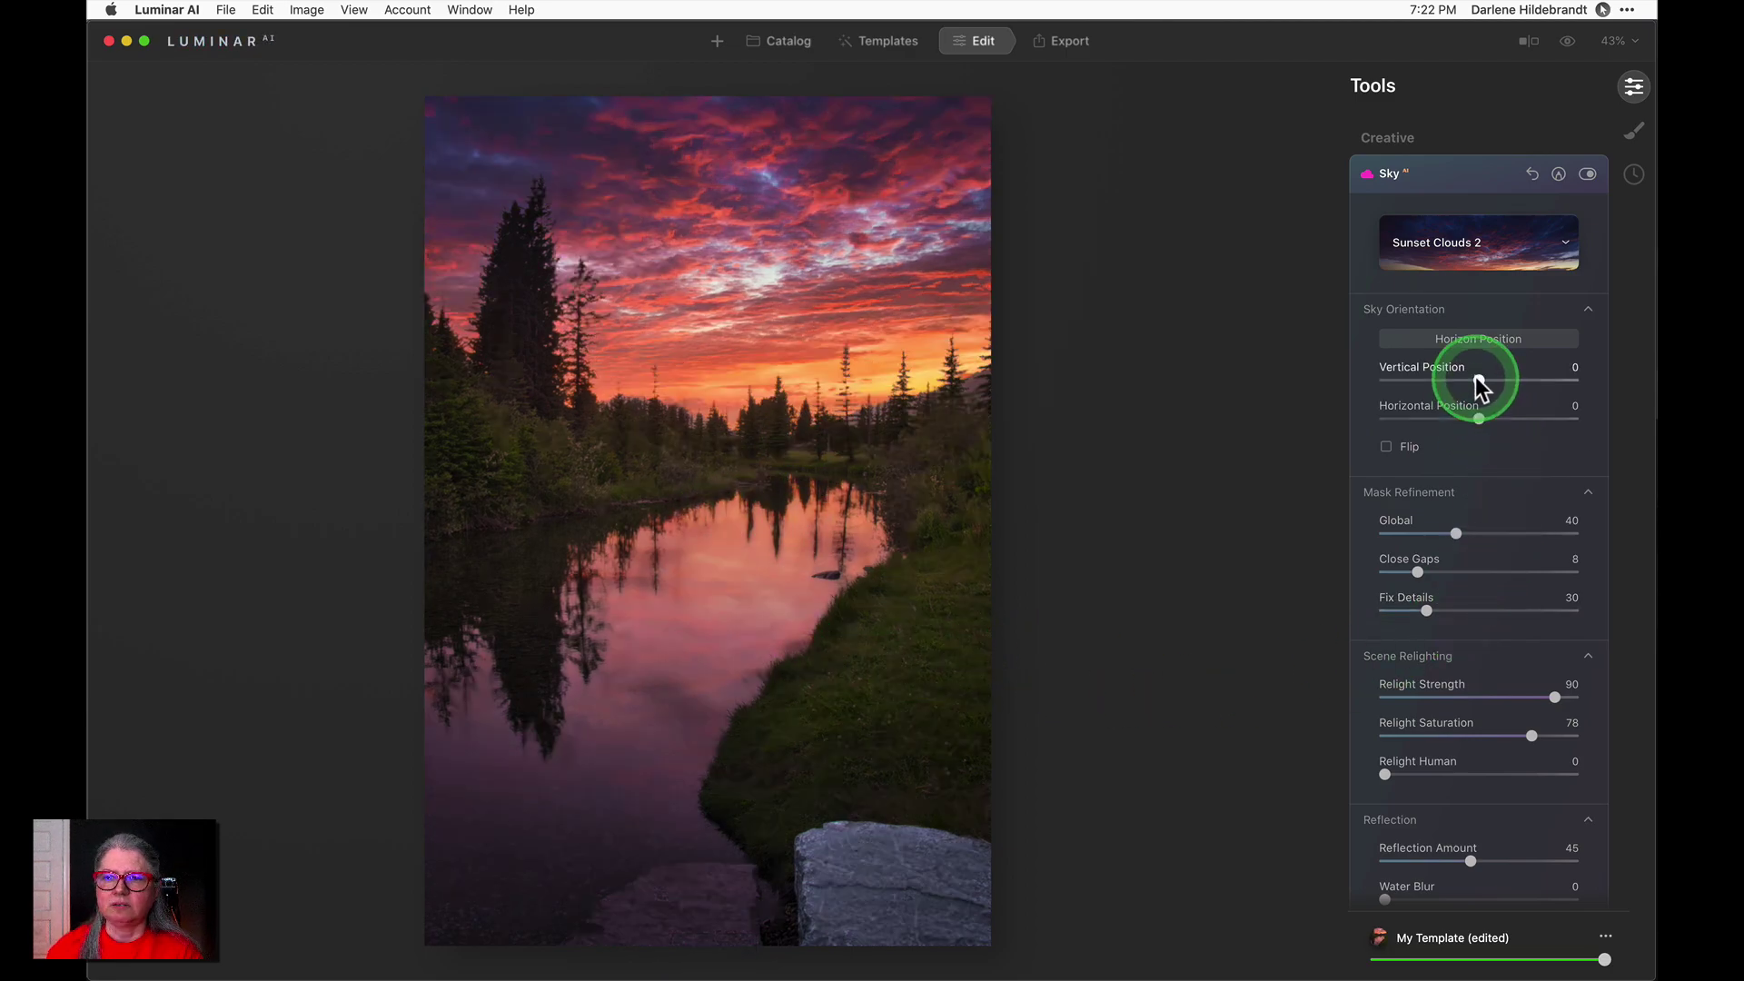
mouse_move(1479, 380)
left_mouse_down()
mouse_move(1513, 381)
mouse_move(1453, 386)
left_mouse_up()
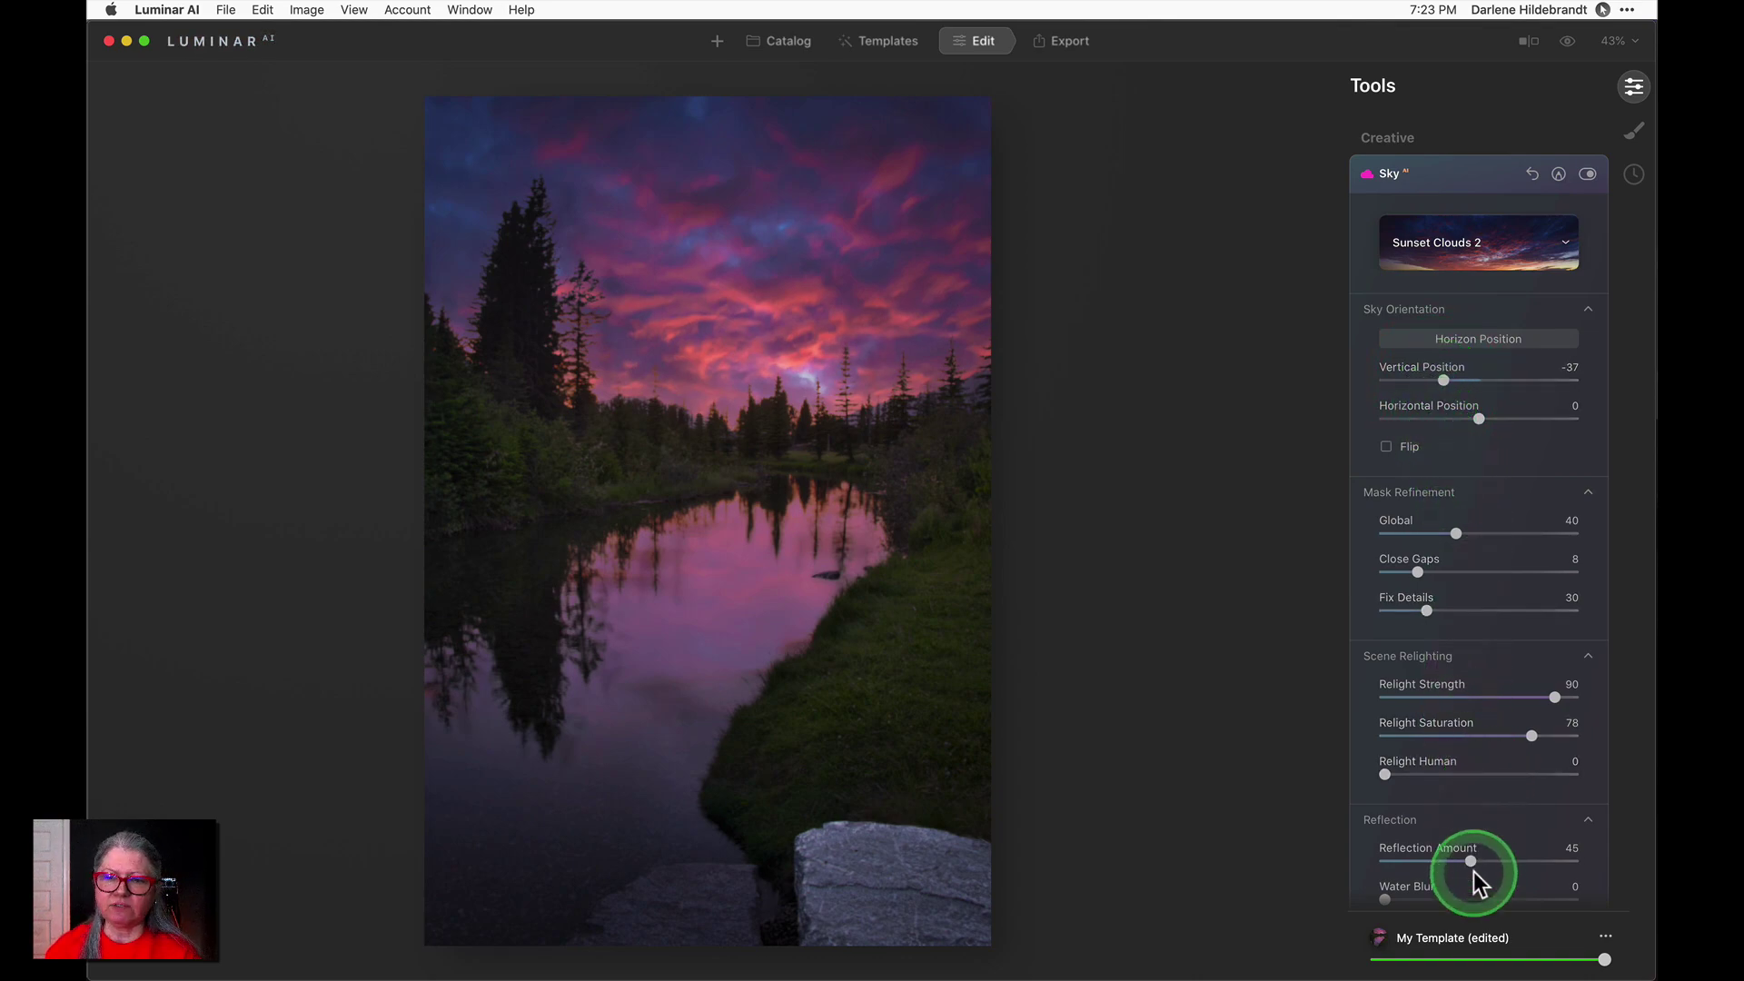
scroll(1482, 699, "down", 3)
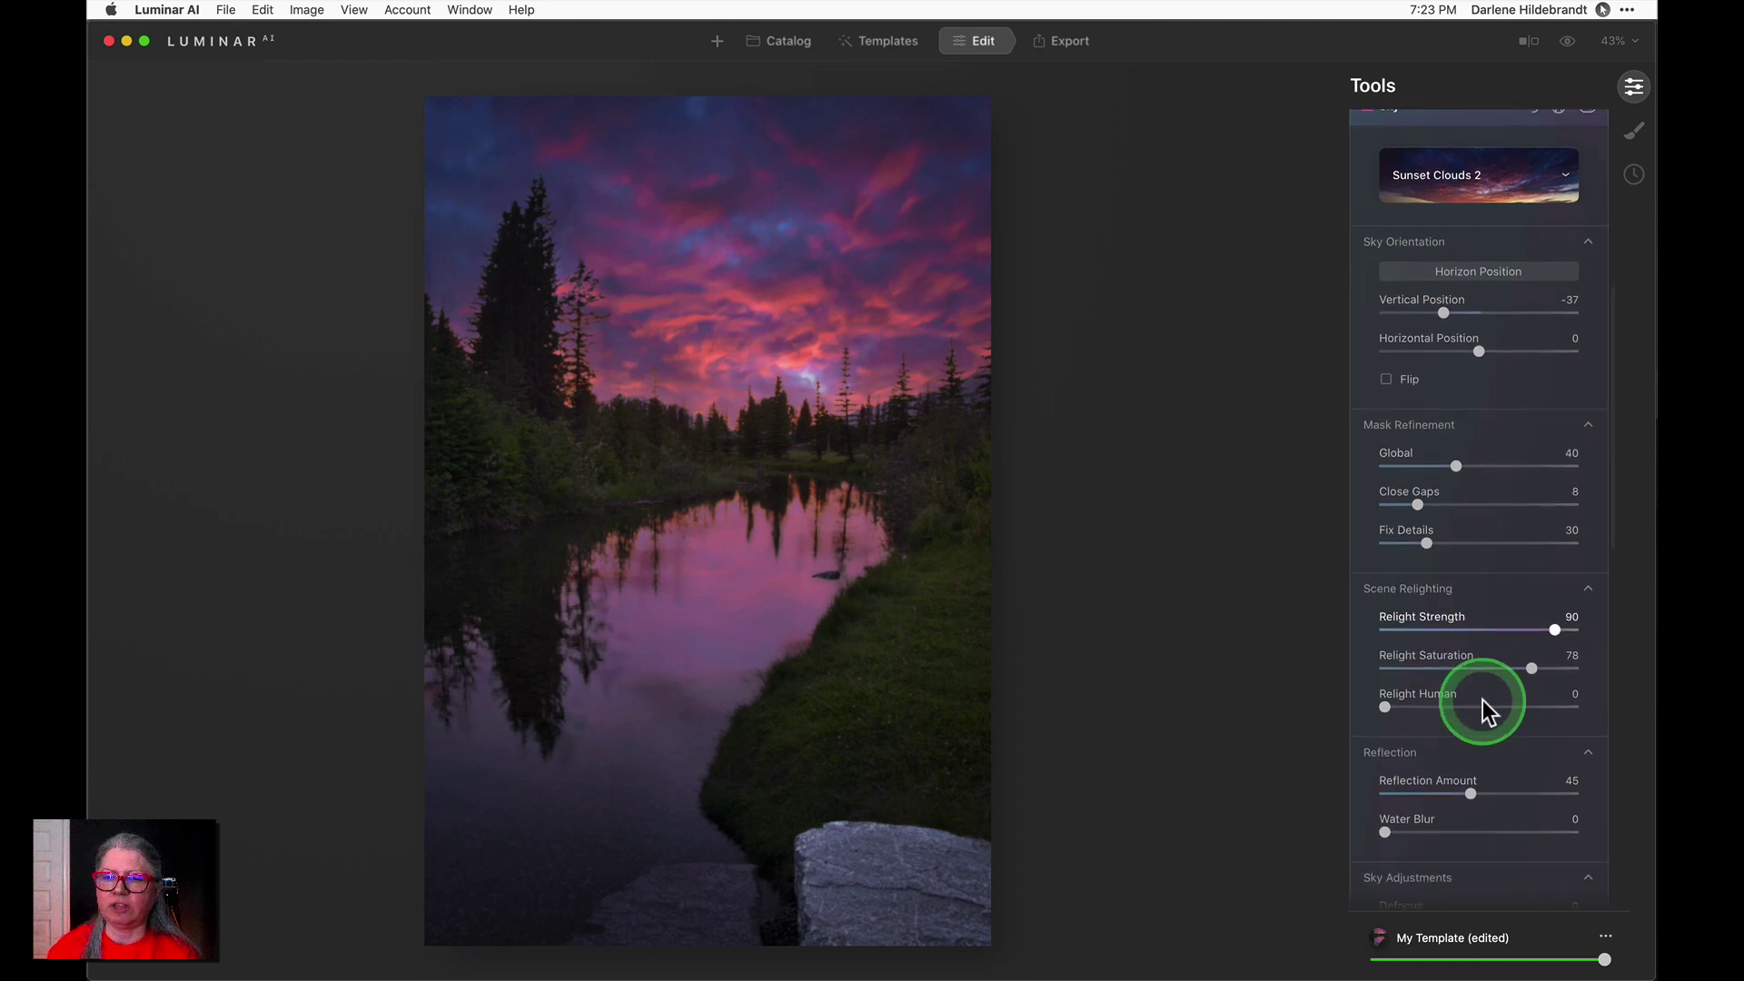
scroll(1482, 699, "down", 2)
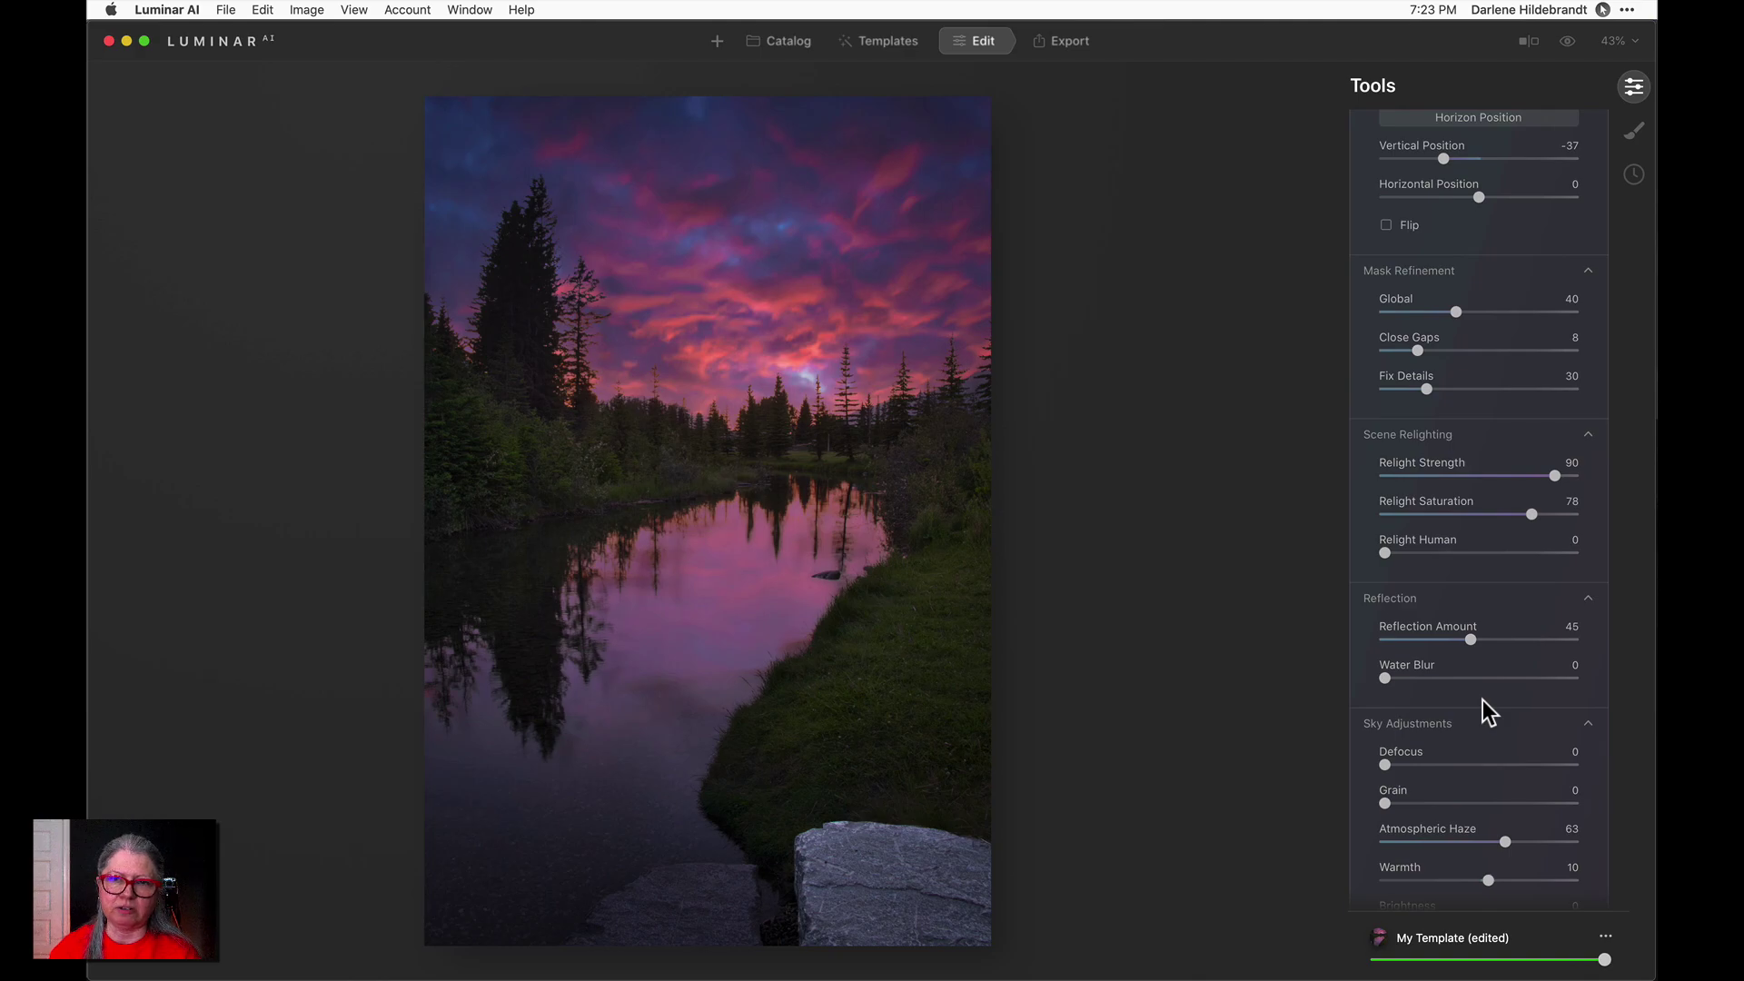
scroll(1482, 699, "up", 7)
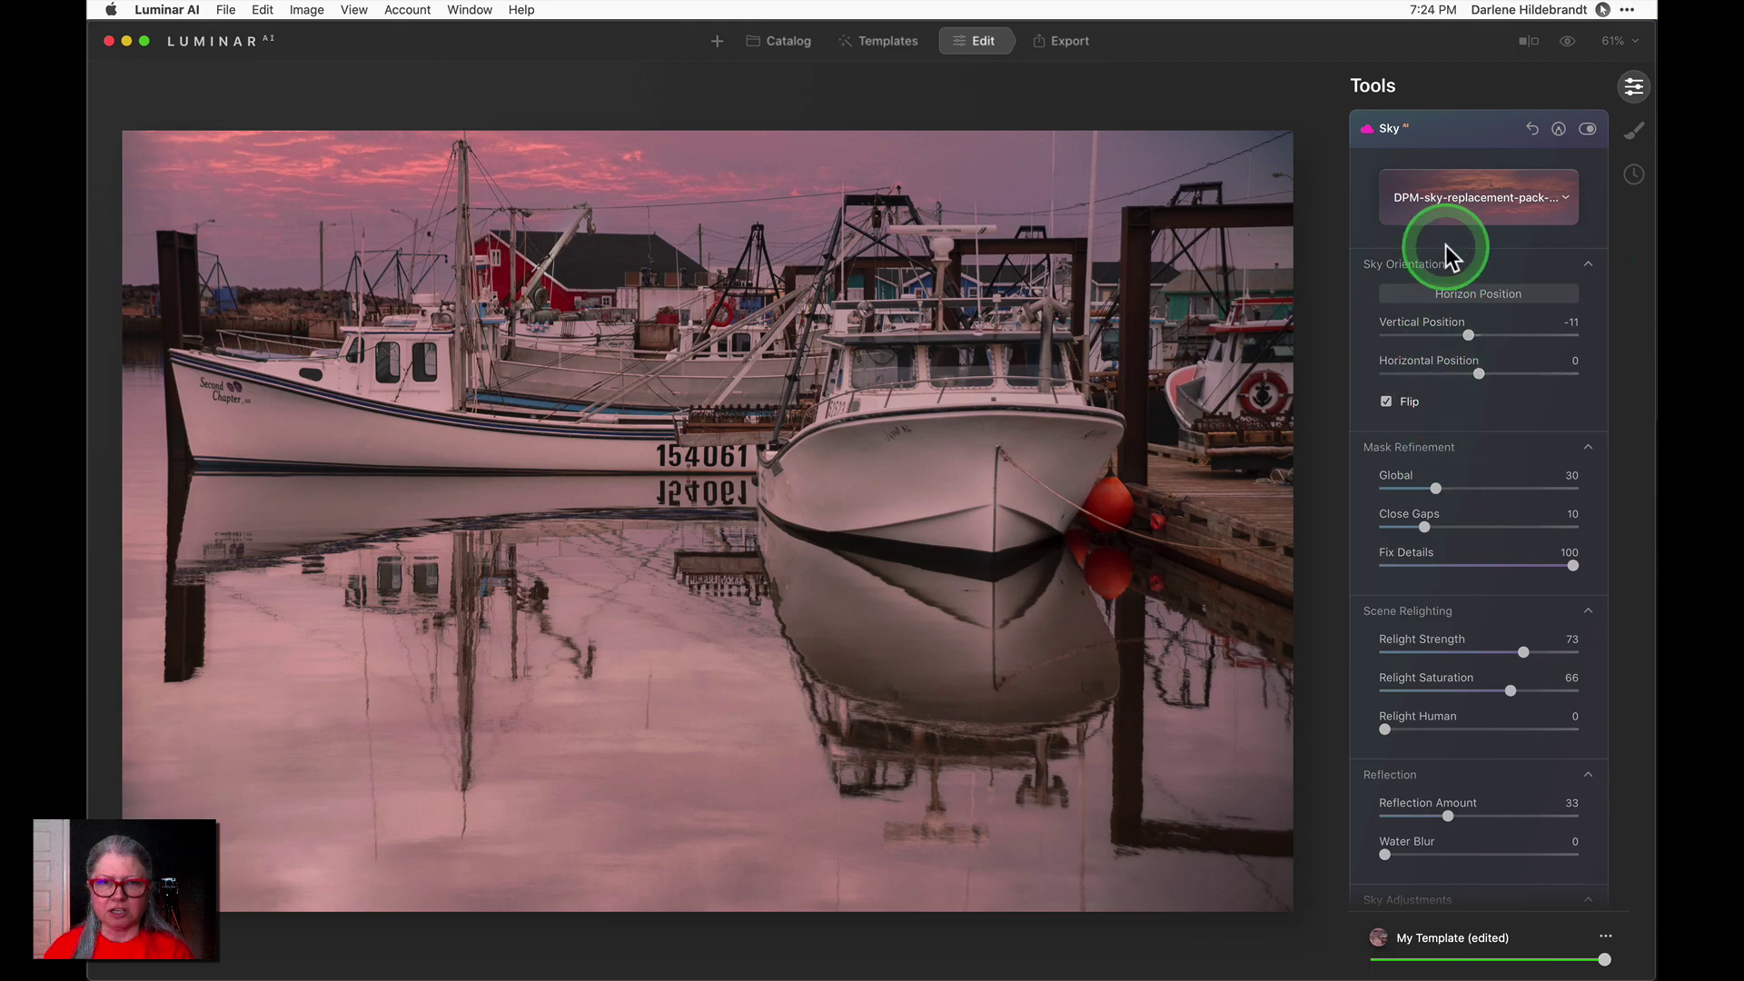
Compare the harbour boats photo with its original version
key("backslash")
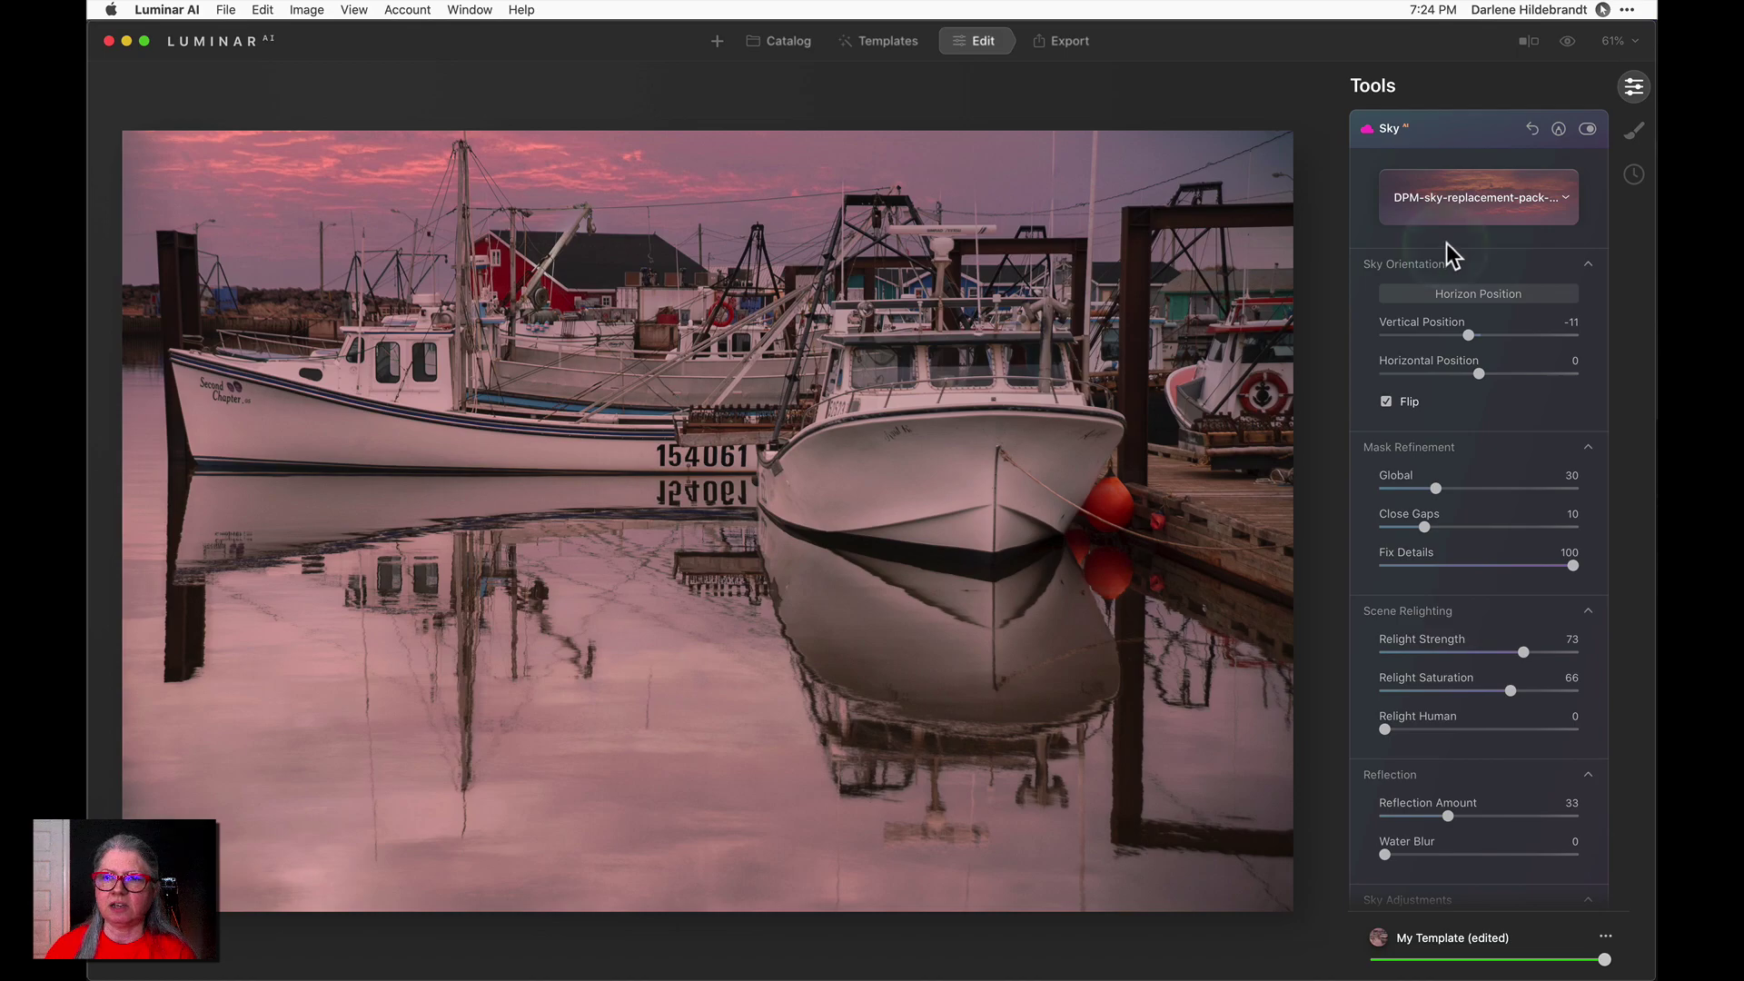
Lower the replacement sky's horizon slightly in the harbour boats photo
left_click(1451, 298)
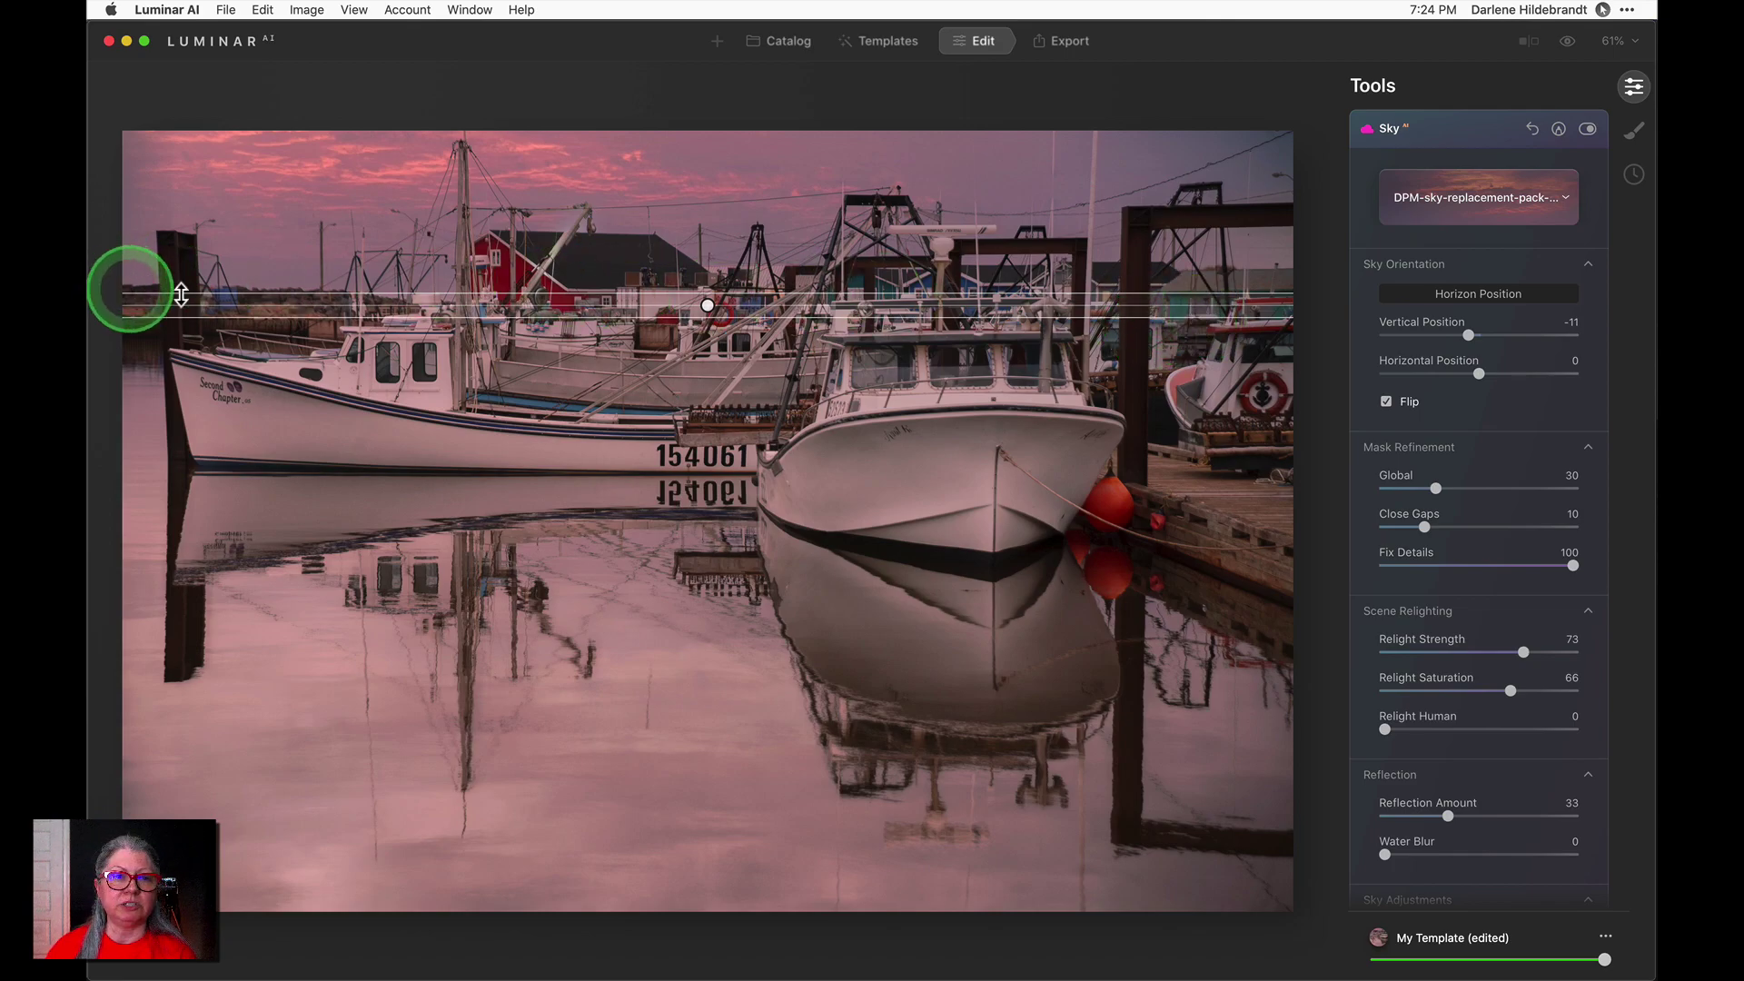
left_click_drag(705, 299, 700, 328)
left_click(1414, 294)
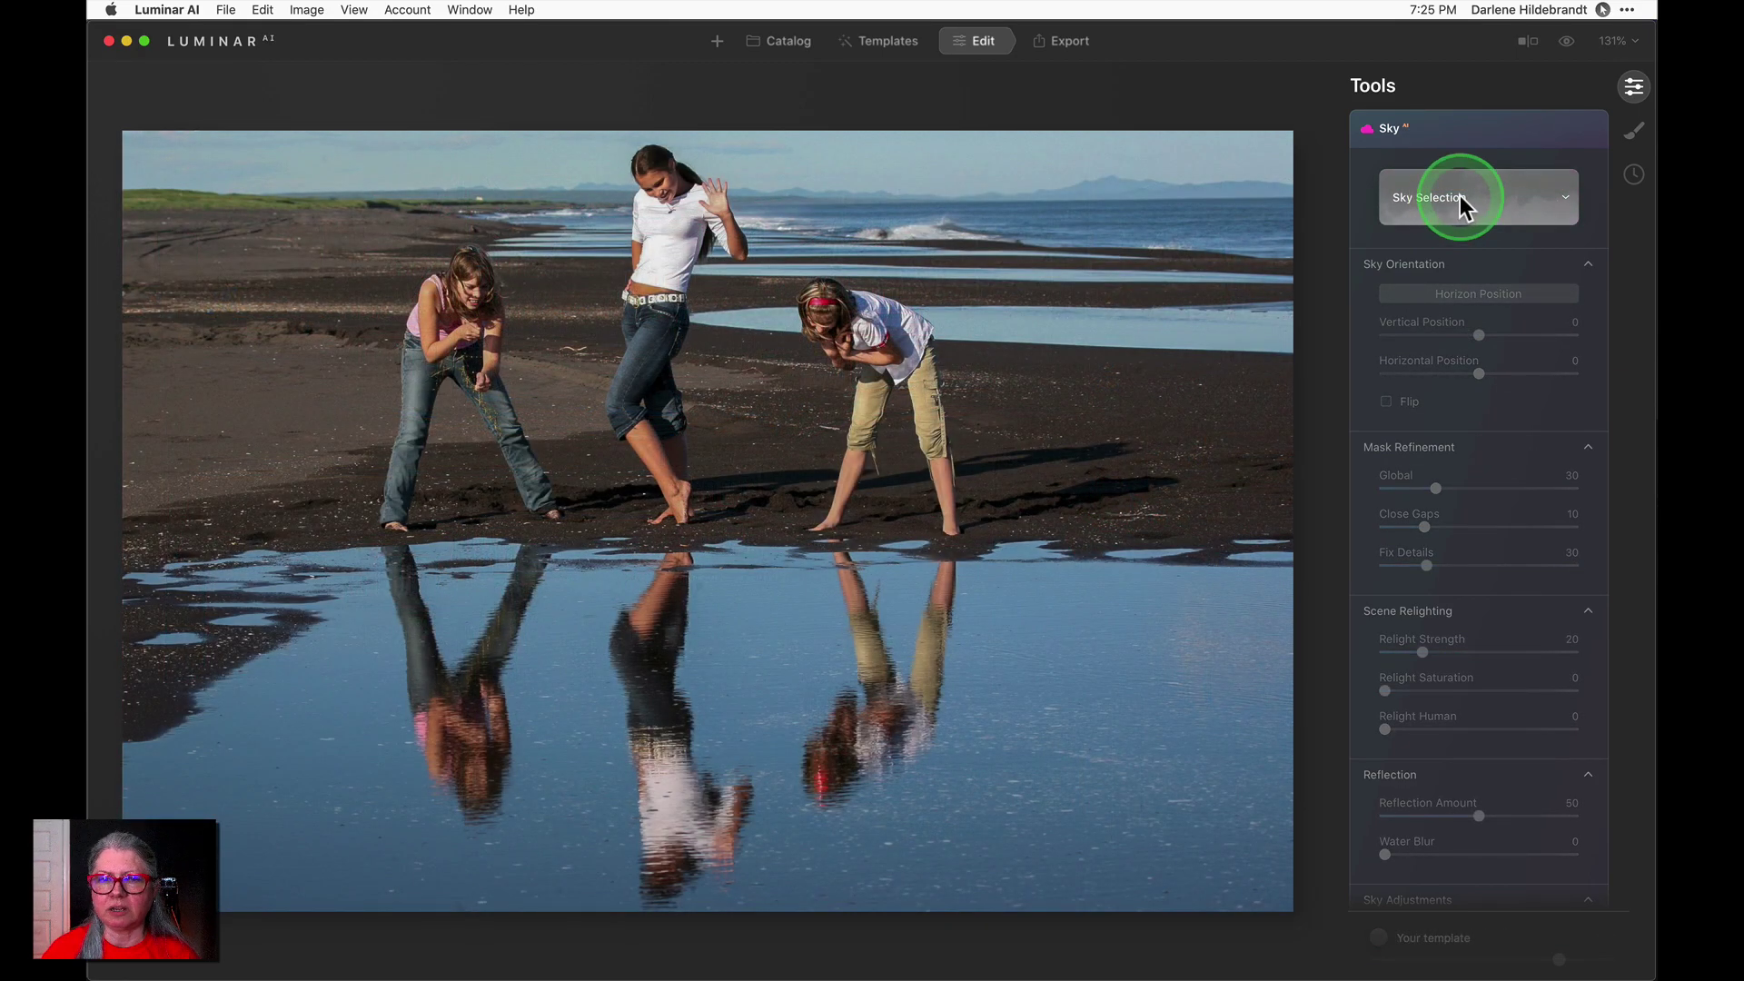
Replace the beach photo's sky with the pastel orange-pink sunset sky from DPM pack 1
left_click(1459, 196)
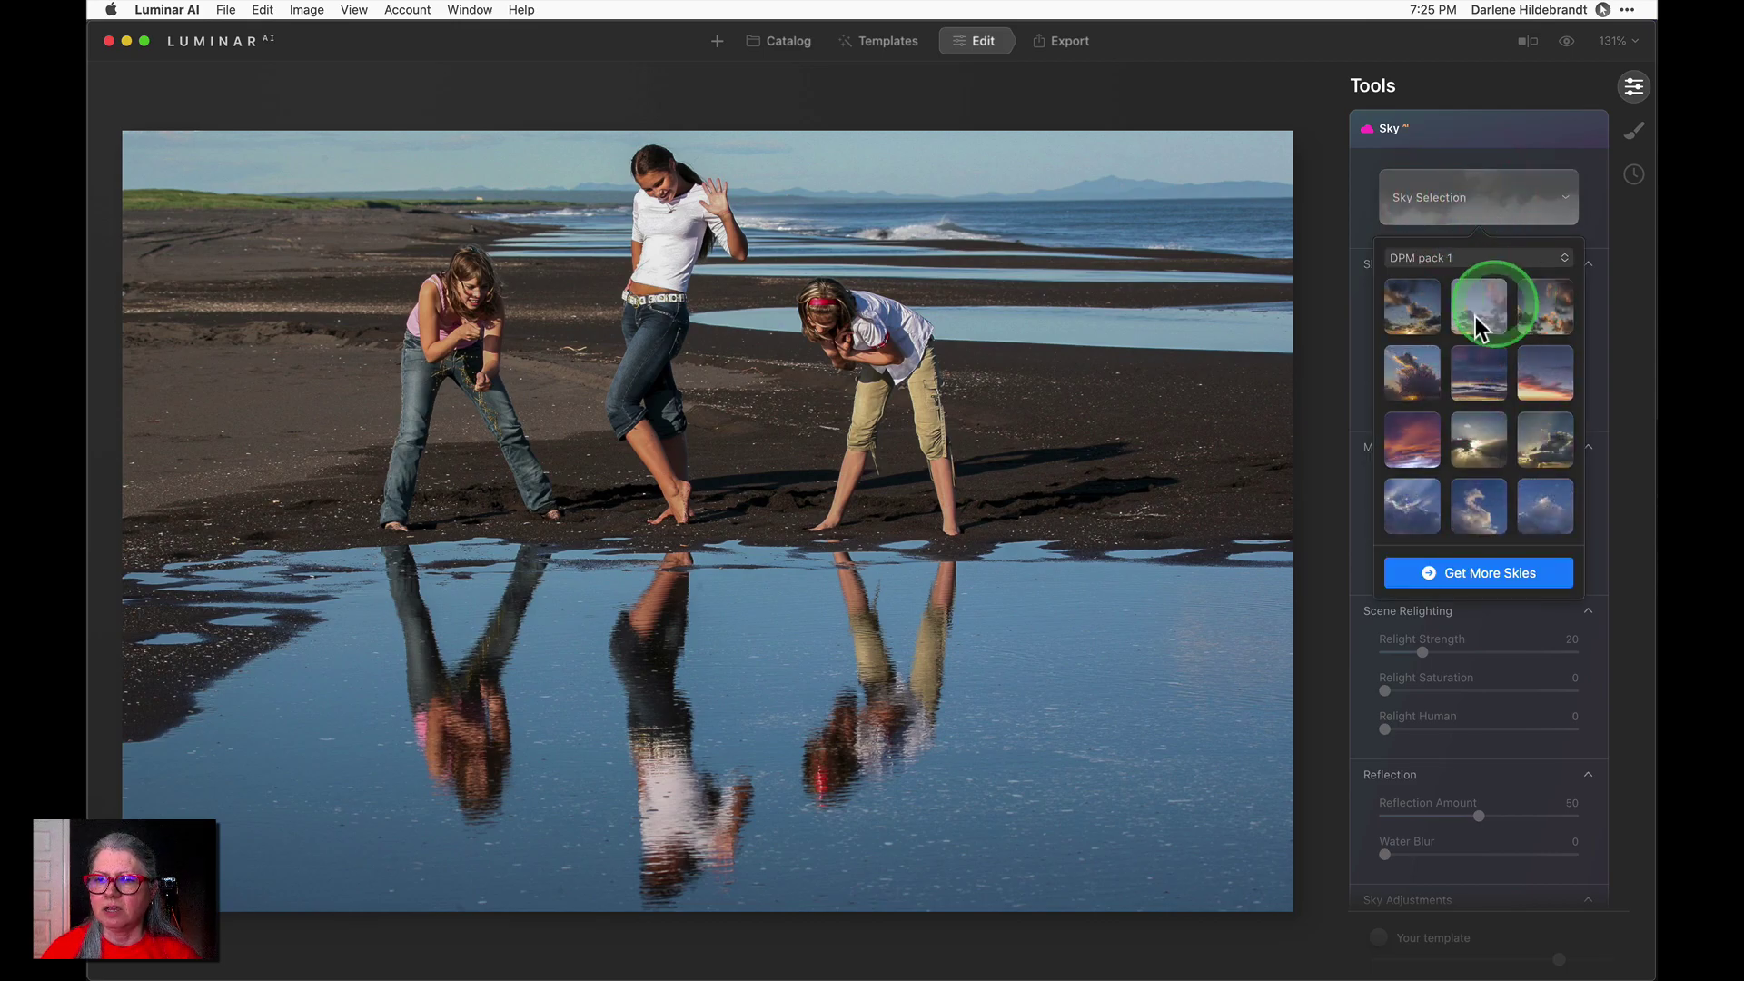
scroll(1528, 349, "down", 1)
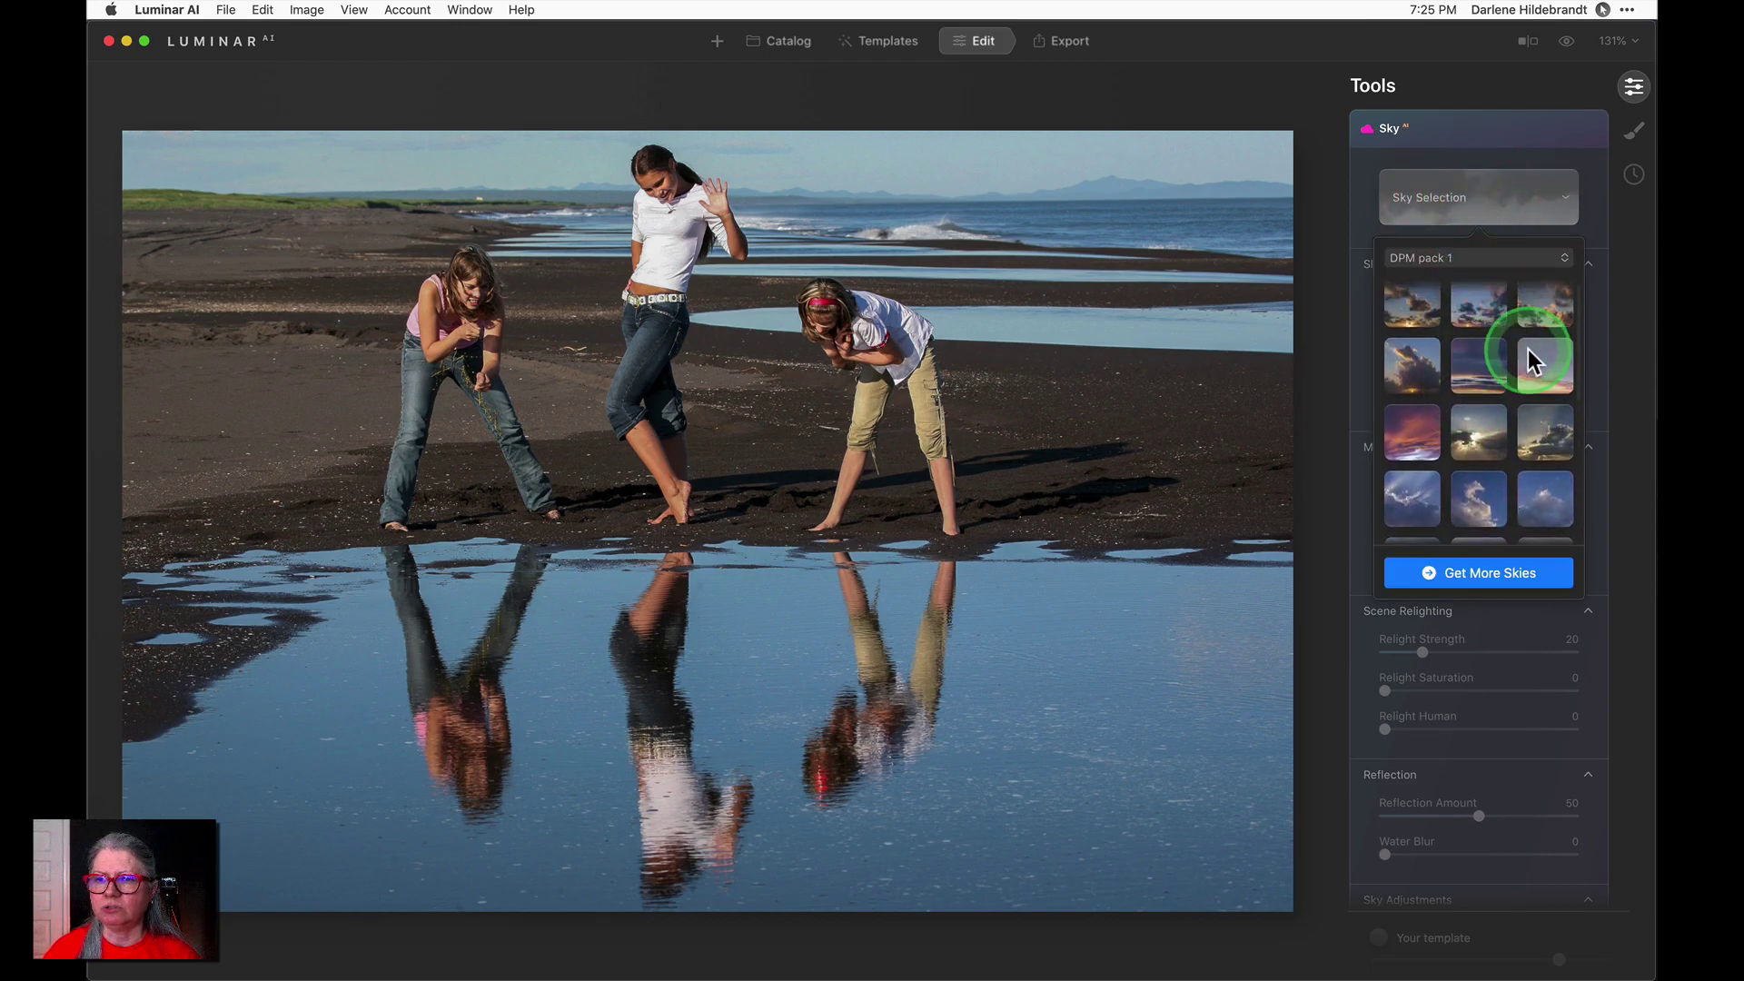
left_click(1537, 363)
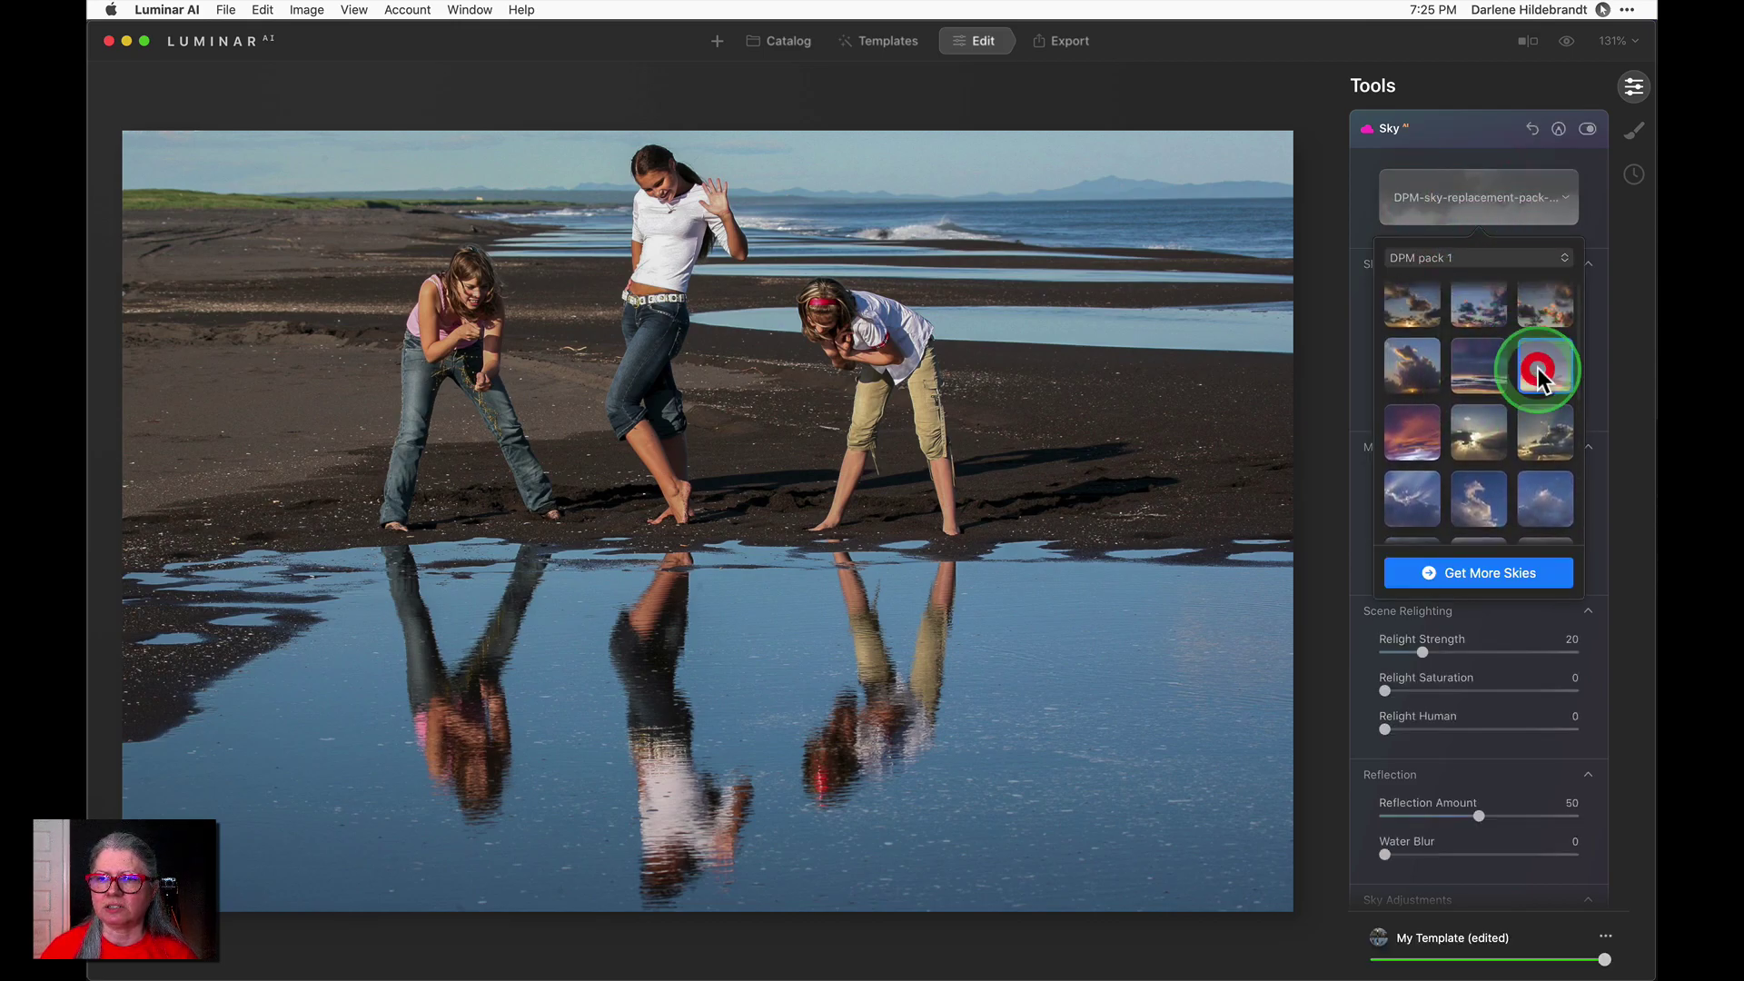
left_click(1365, 214)
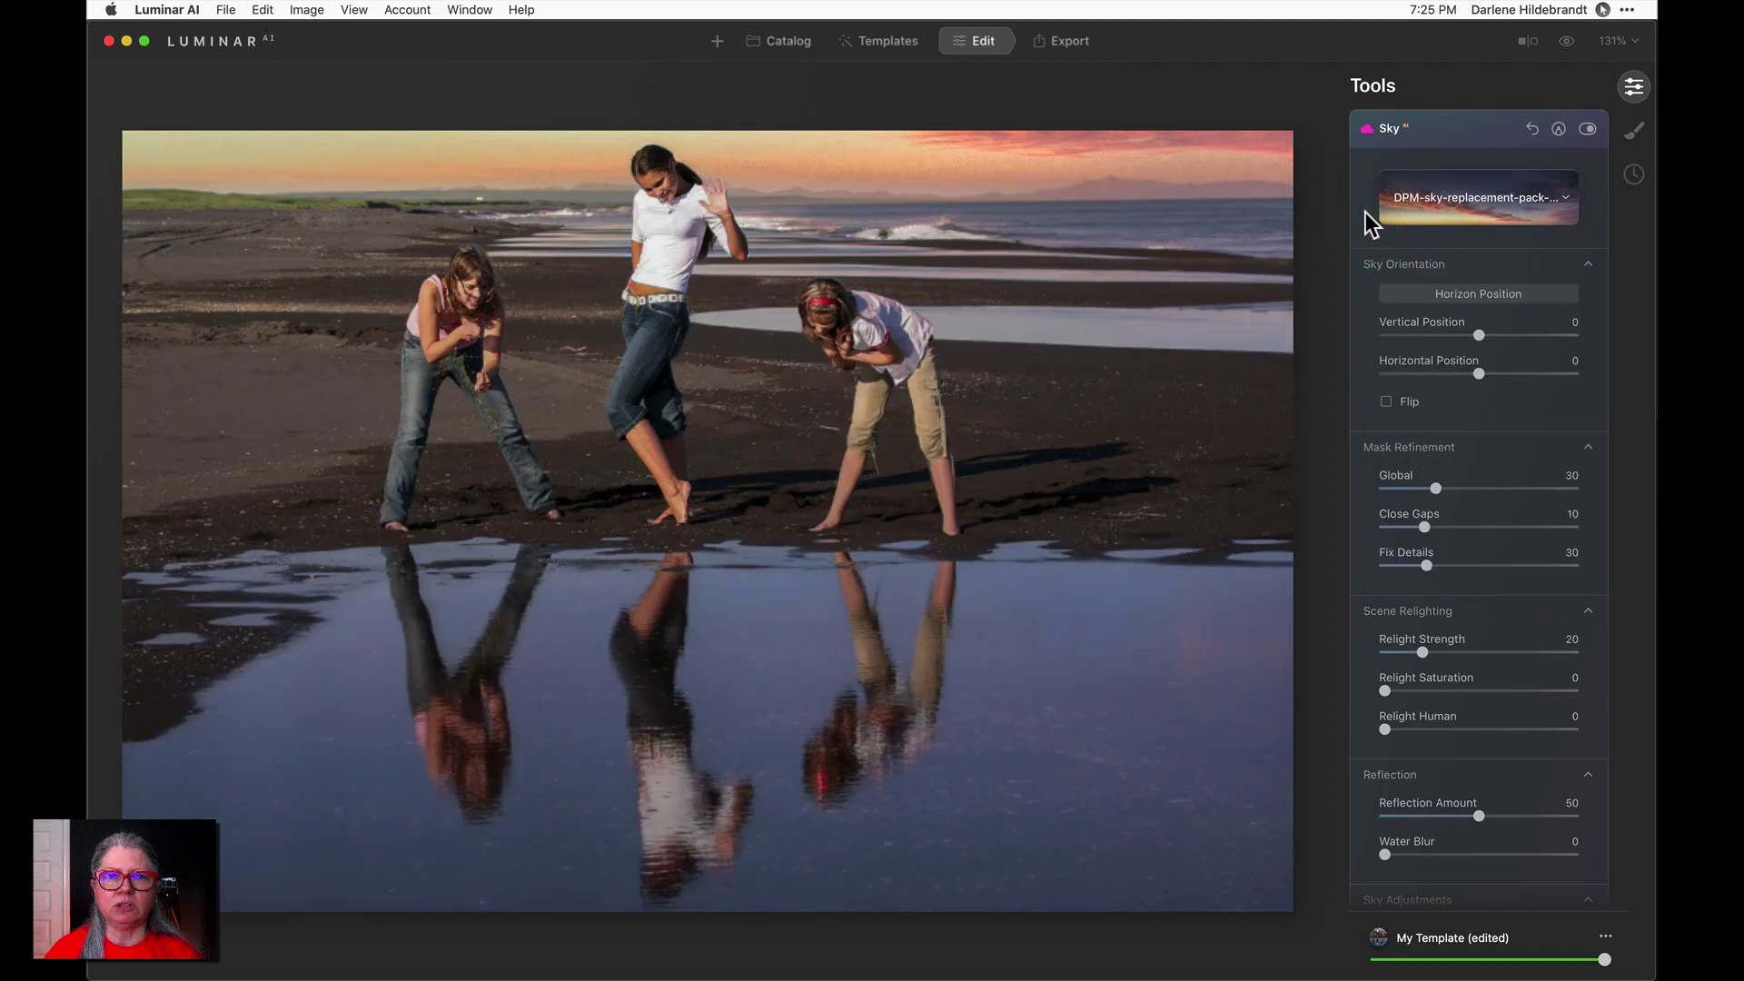
Examine the replacement sky's horizon position guides on the beach photo without moving them
left_click(1469, 293)
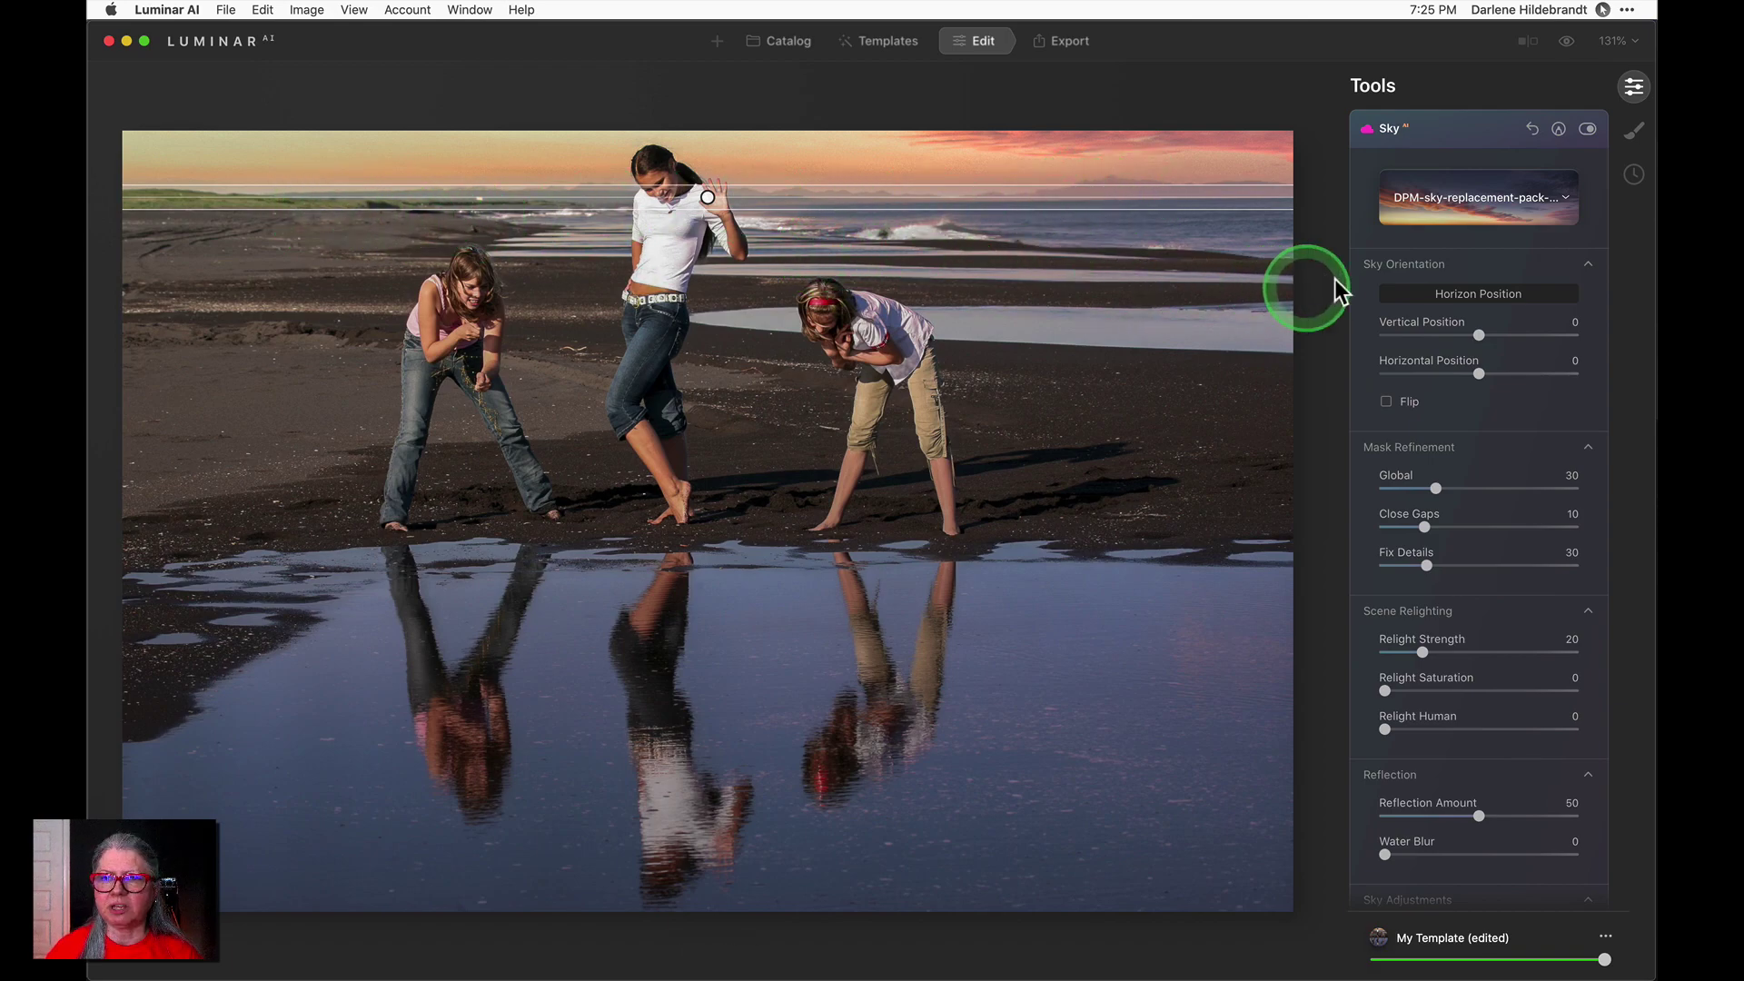
left_click(1464, 293)
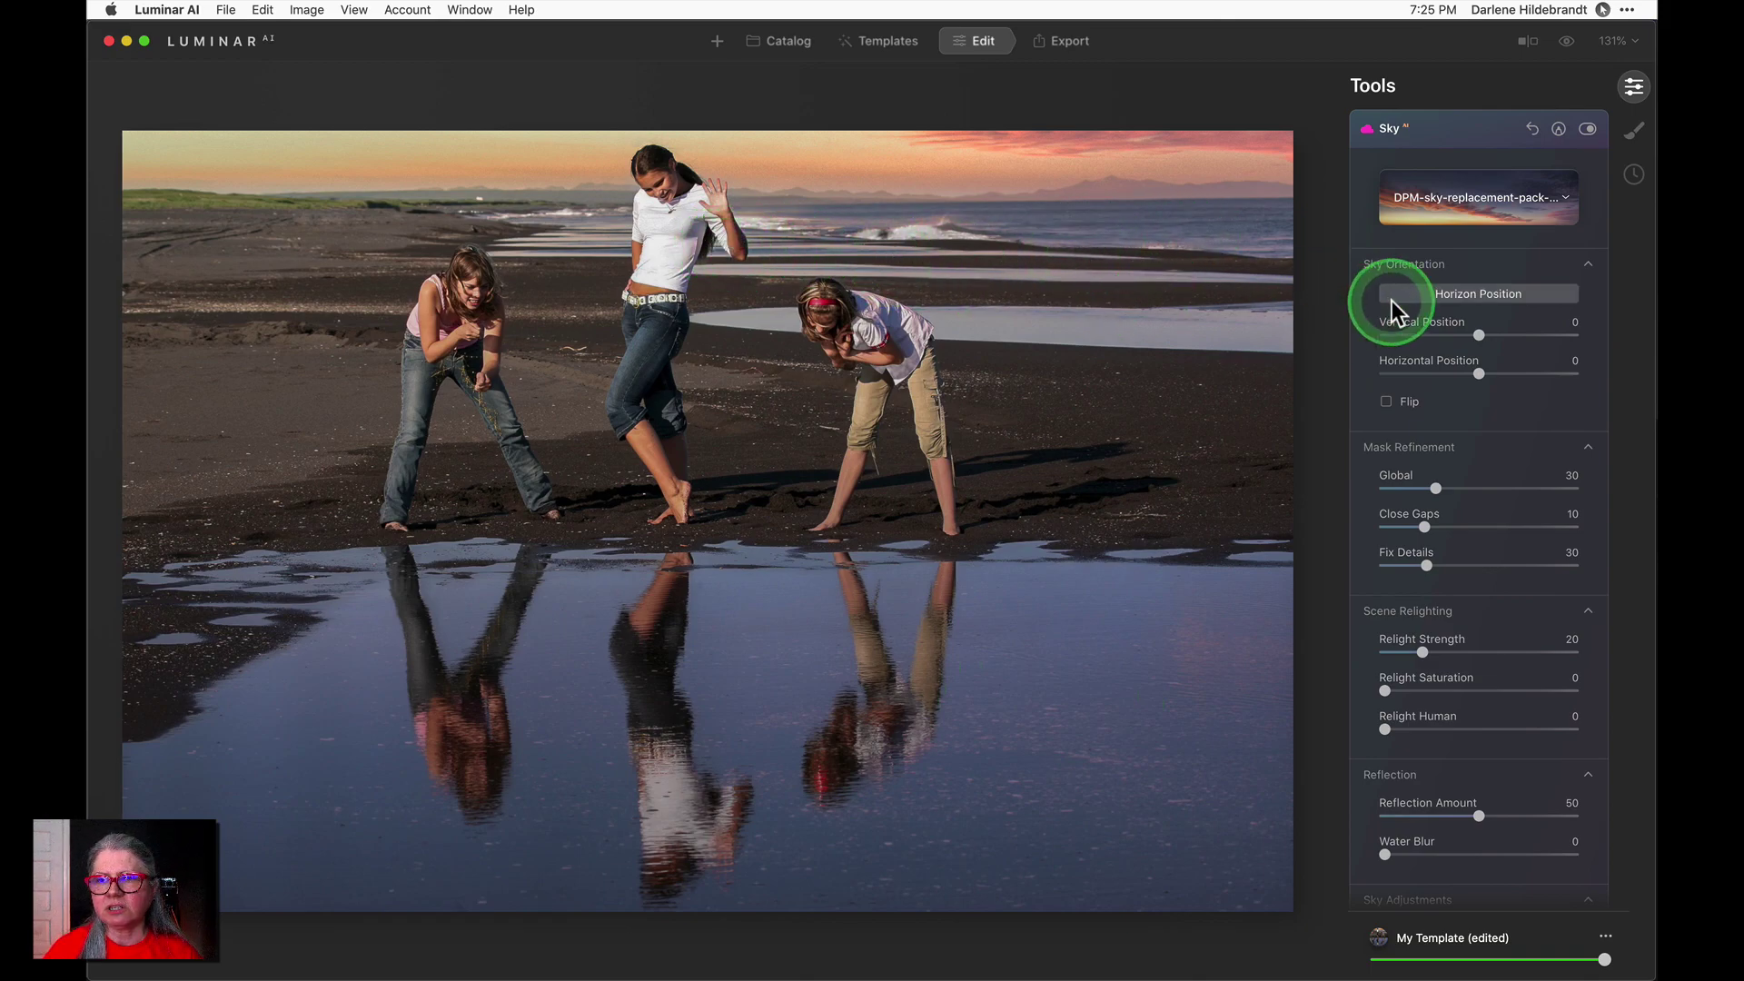
left_click(1436, 294)
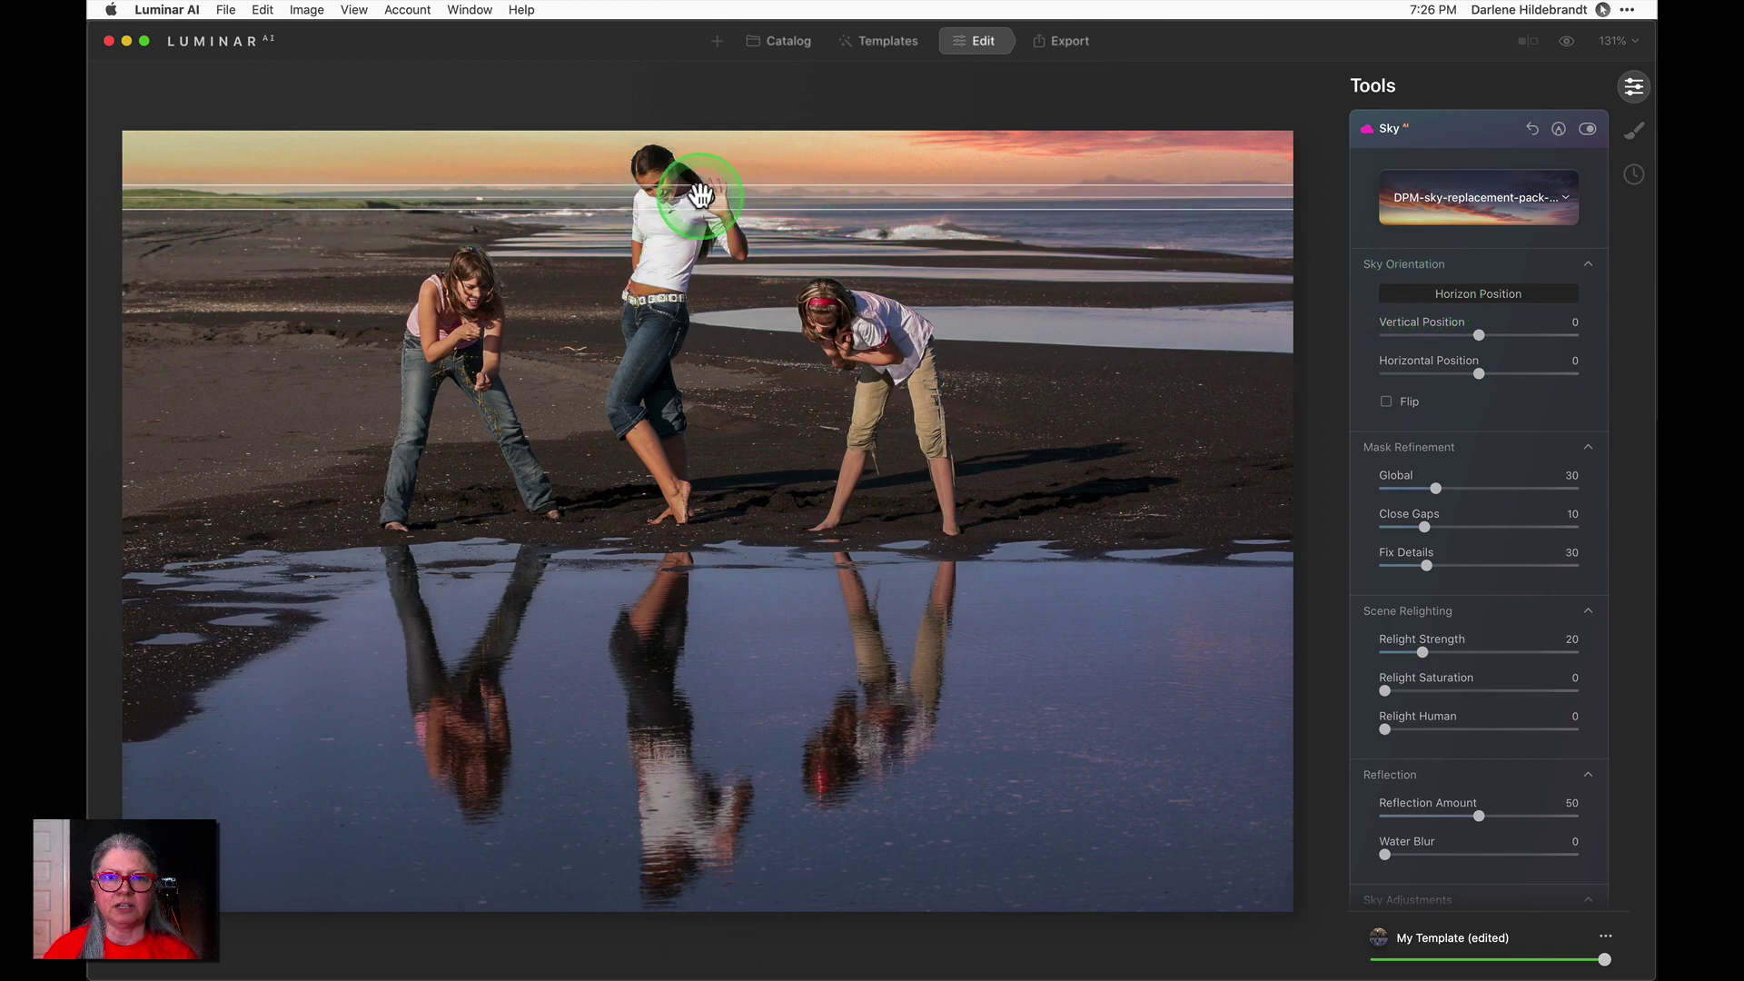
left_click(1484, 296)
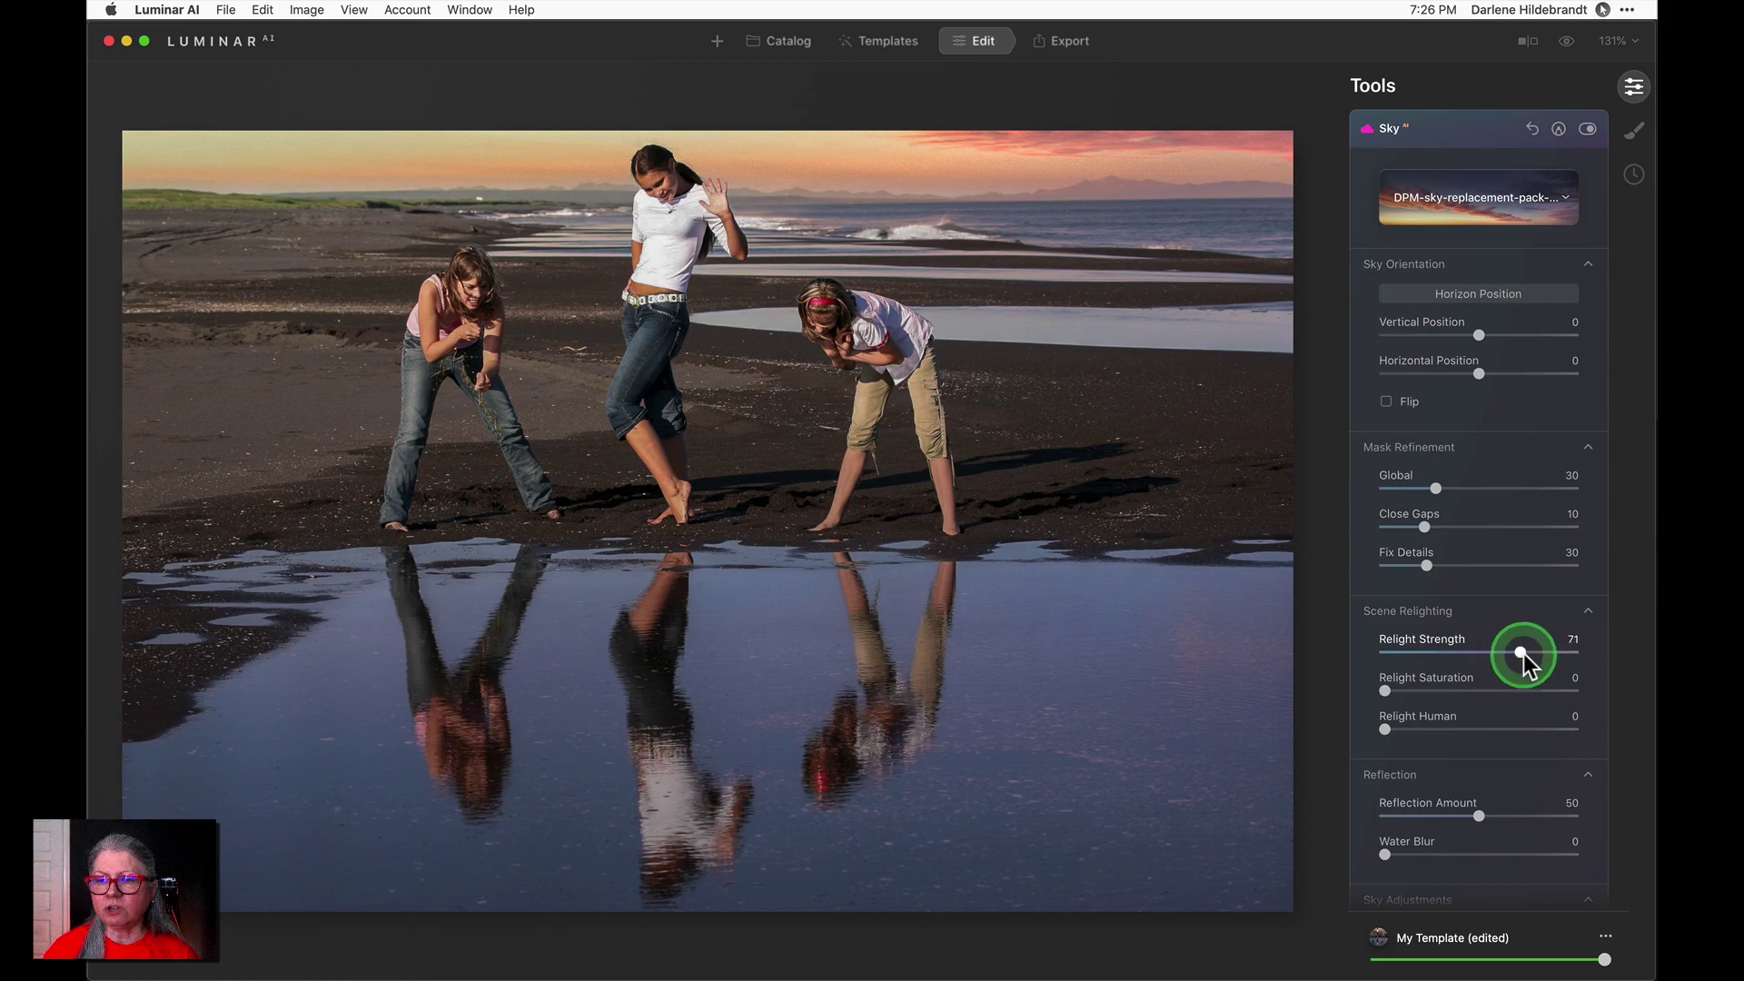
Set the beach photo's Relight Strength to 71, Relight Saturation to 64 and Relight Human to 56
left_click(1523, 652)
left_click(1507, 690)
left_click(1491, 727)
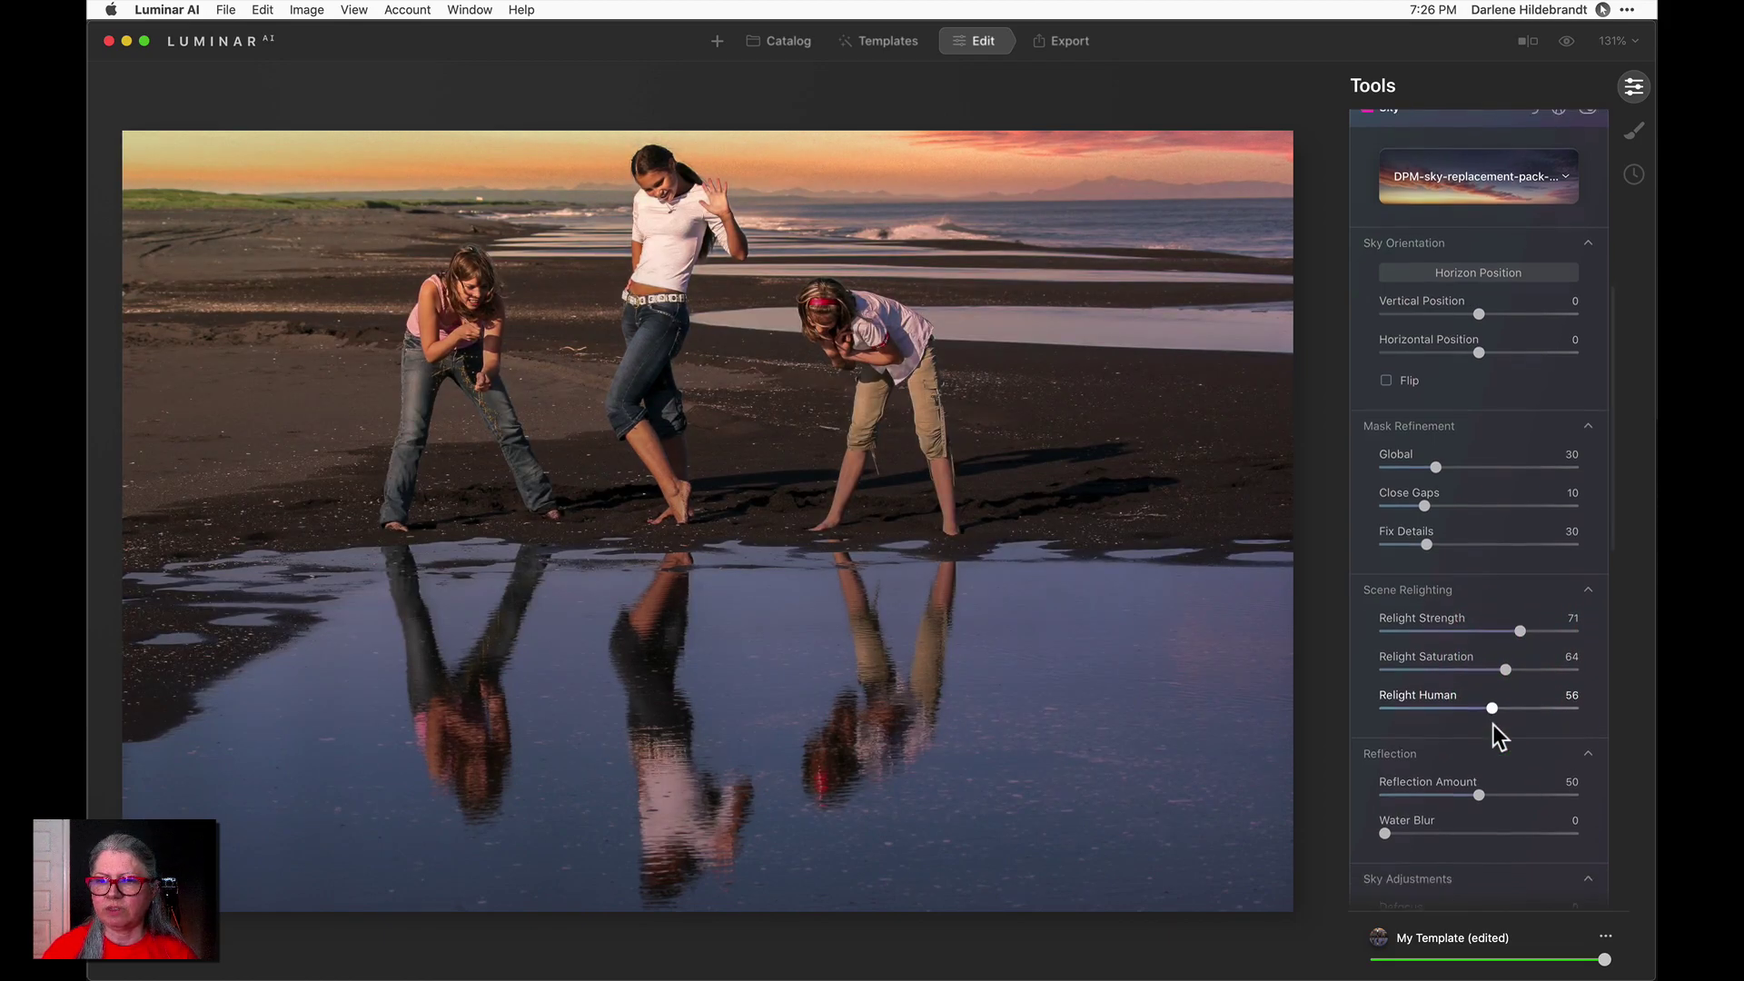
Set the beach photo's Reflection Amount to 68 and Water Blur to 10
scroll(1492, 722, "down", 2)
left_click(1516, 743)
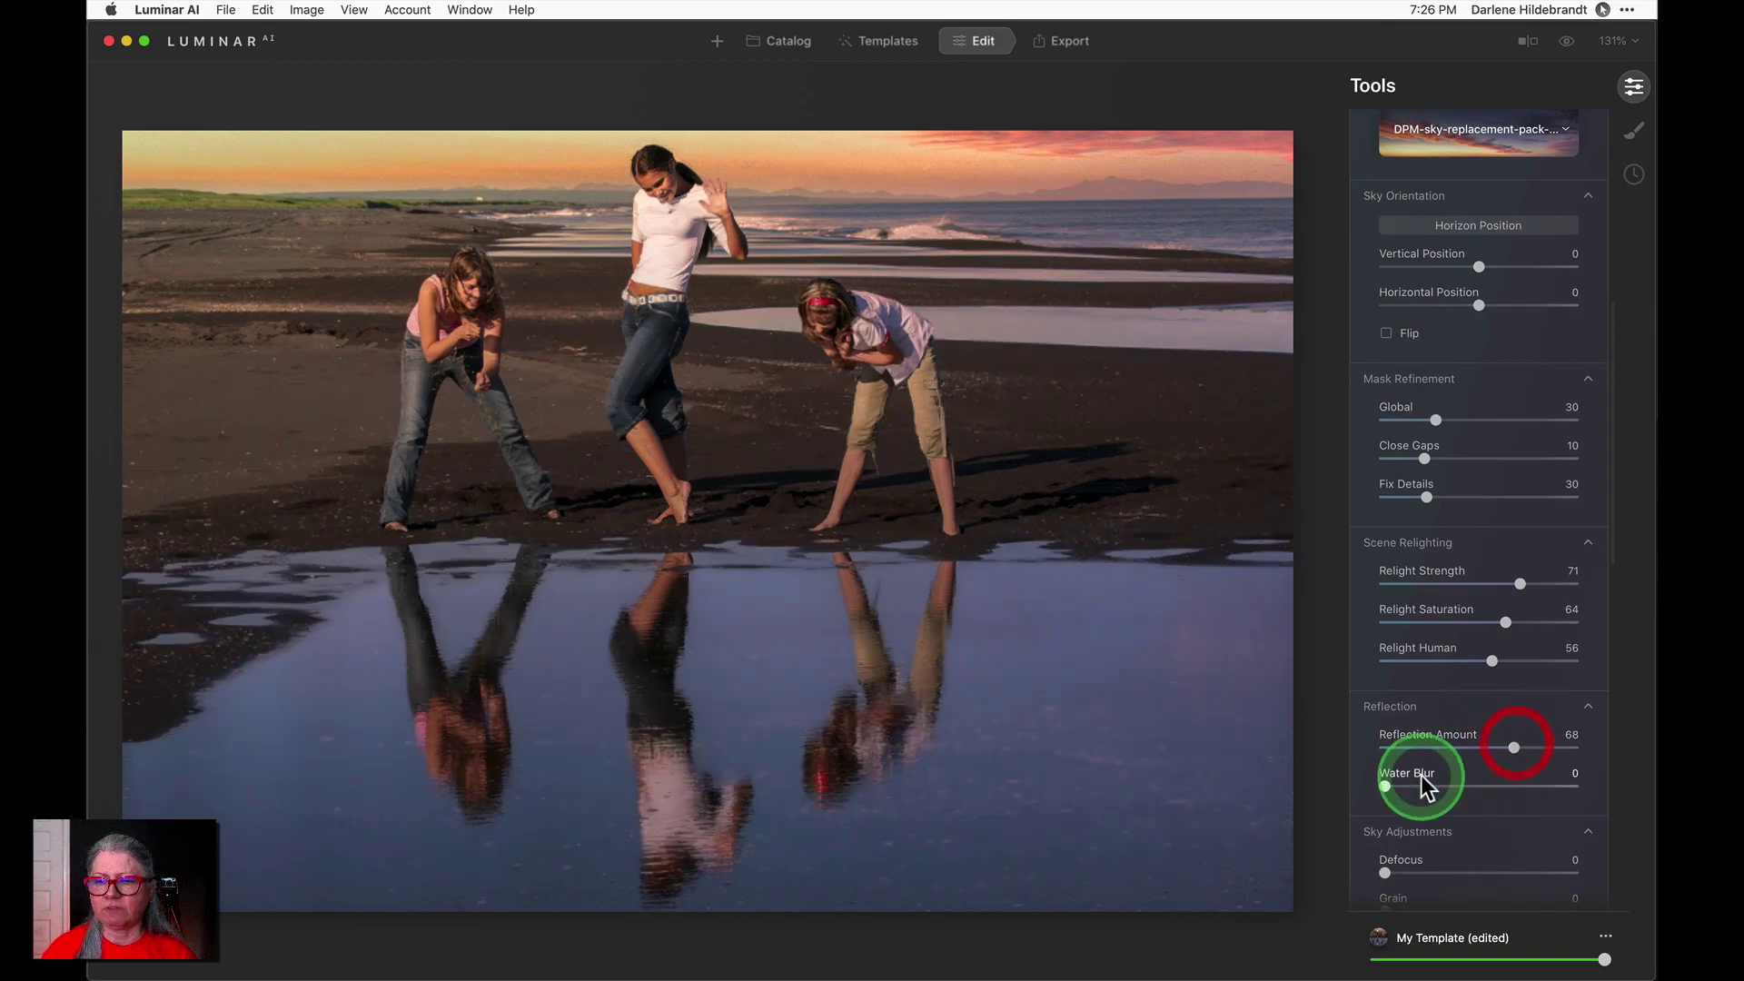
left_click(1404, 785)
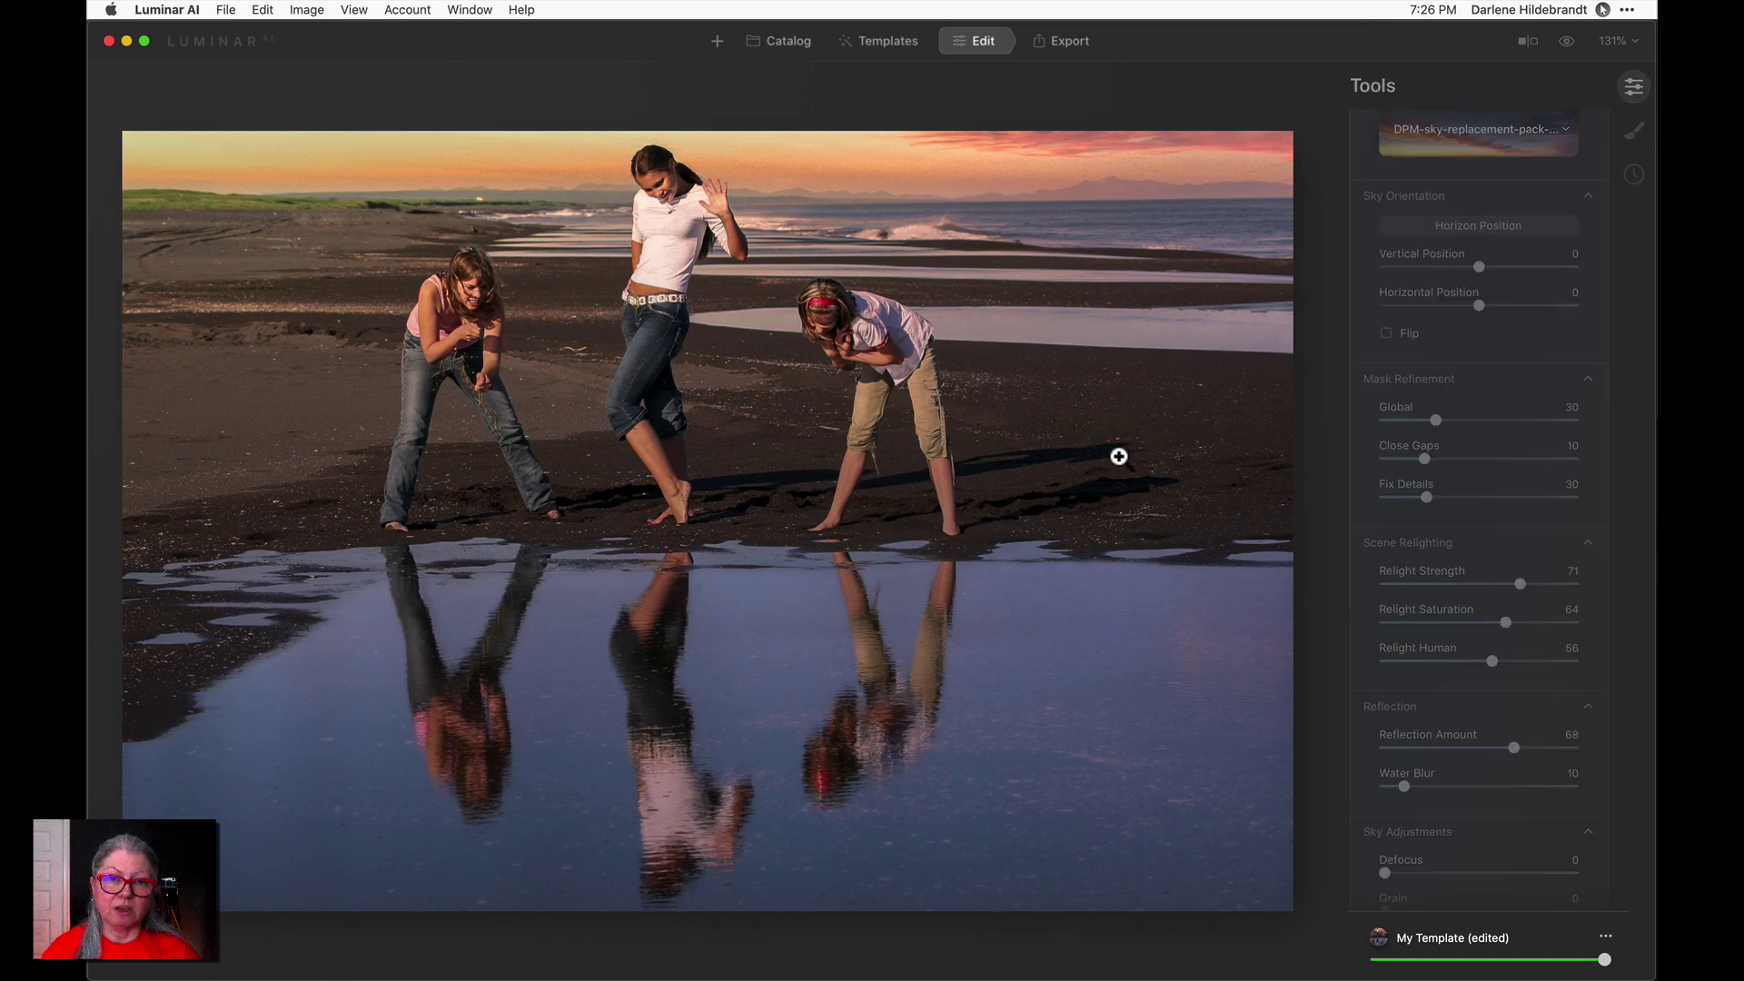
Copy the beach photo's adjustments onto the rocky cove photo and flip its replacement sky
key("super+c")
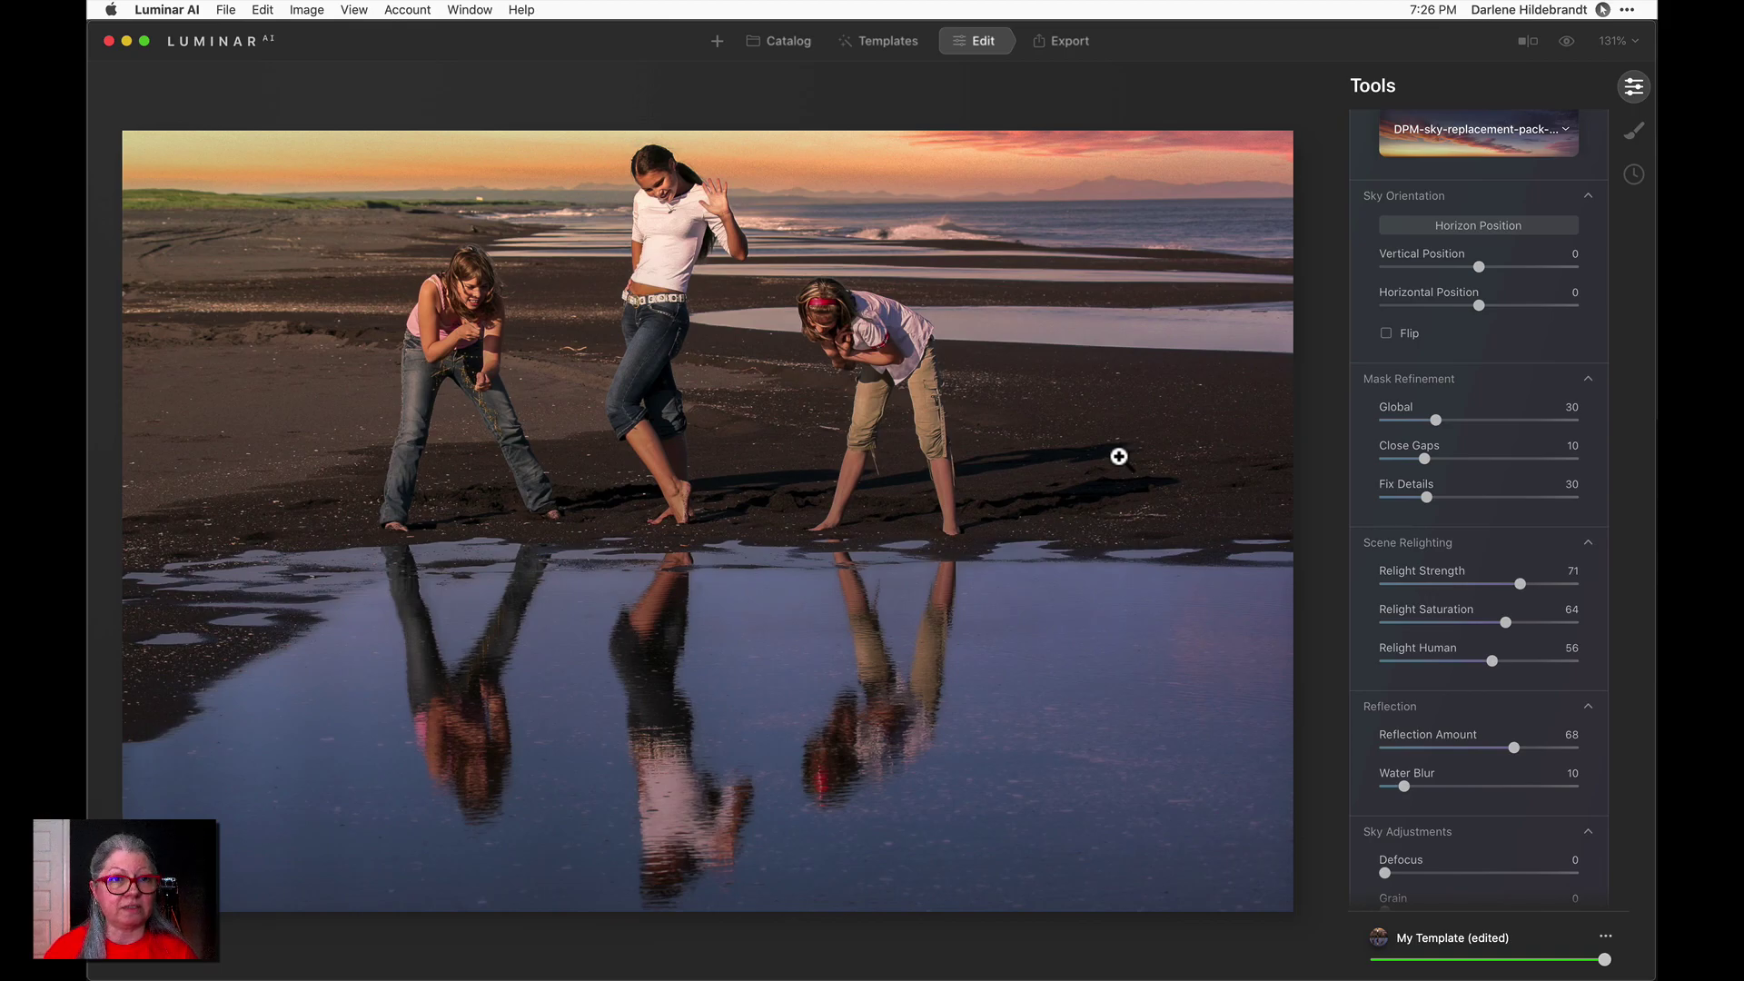
key("Right")
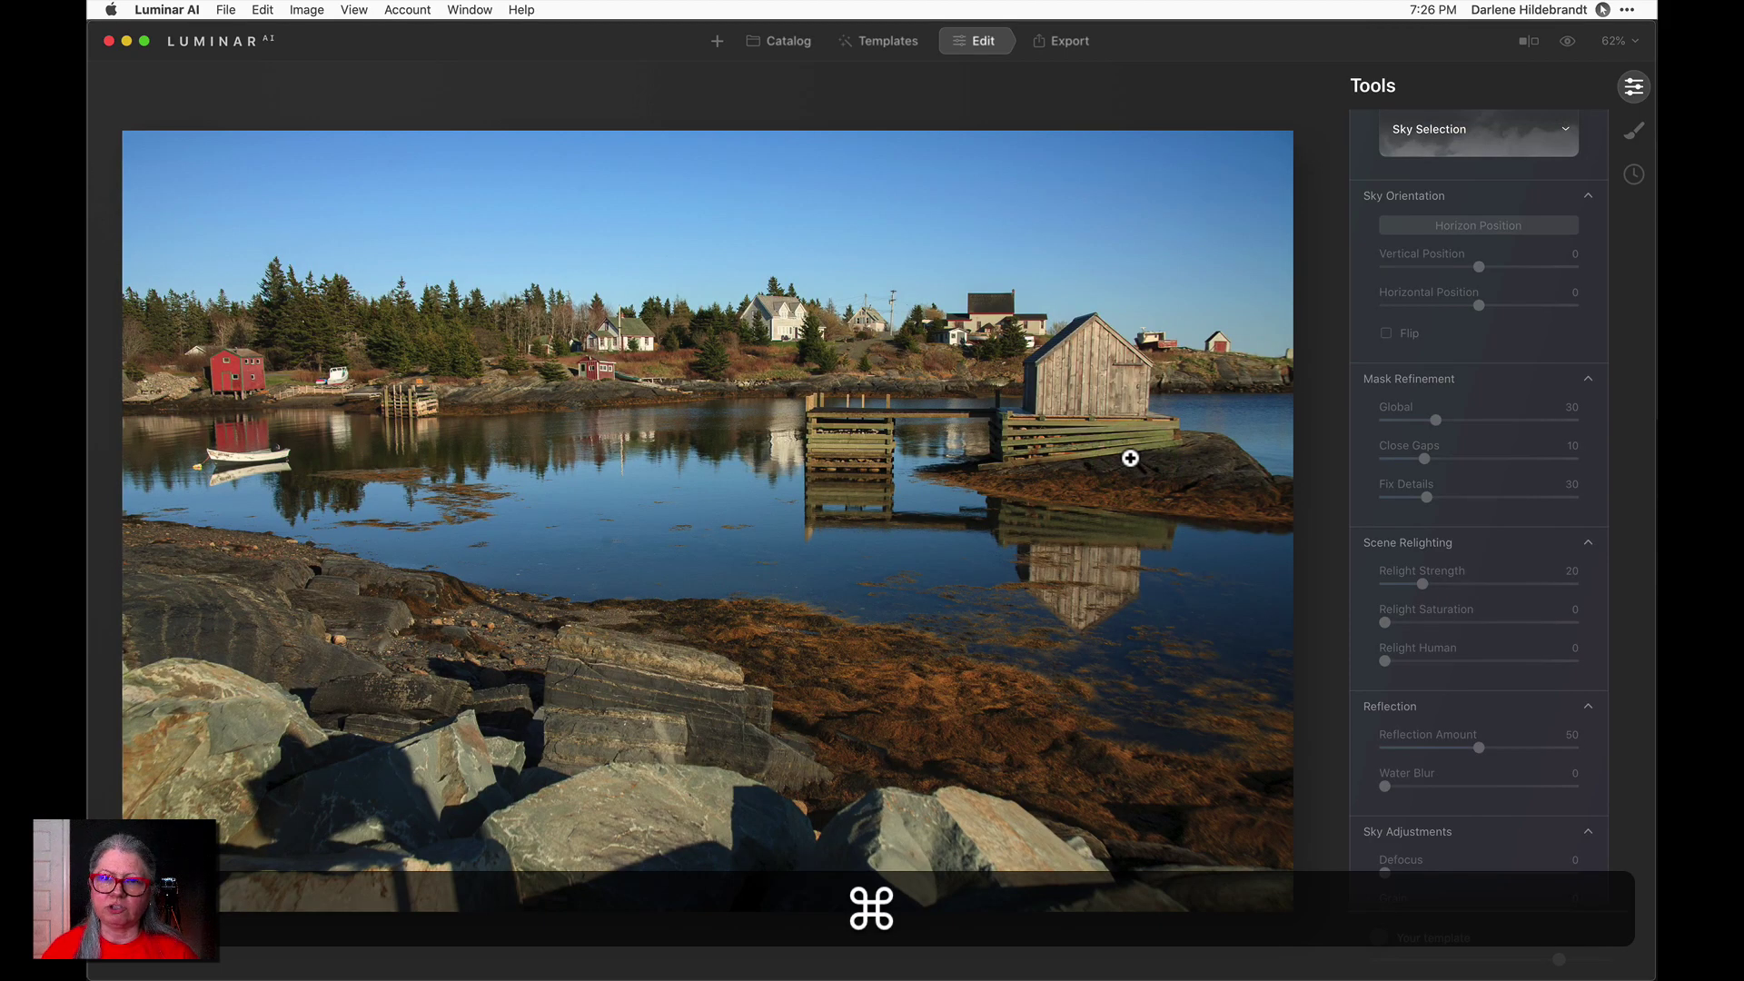
key("super+v")
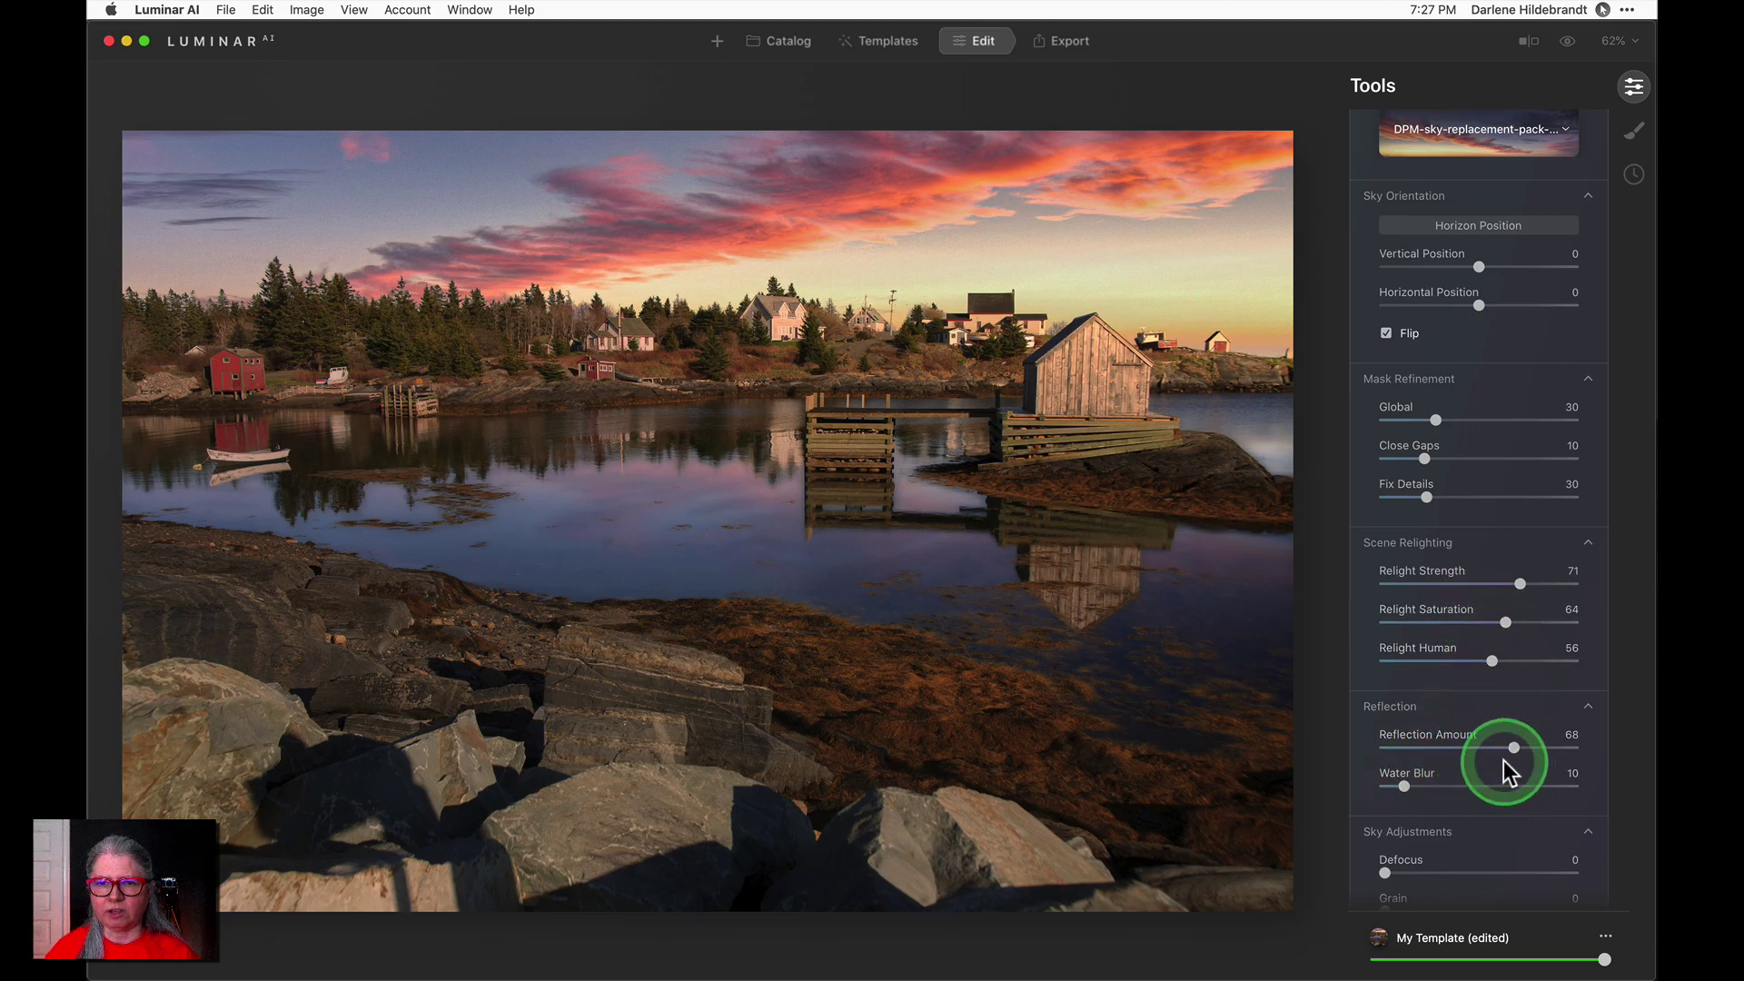
Set the cove photo's Relight Saturation to 68 and Relight Human to 60, and compare the result with the original
left_click_drag(1505, 622, 1498, 660)
left_click(1499, 660)
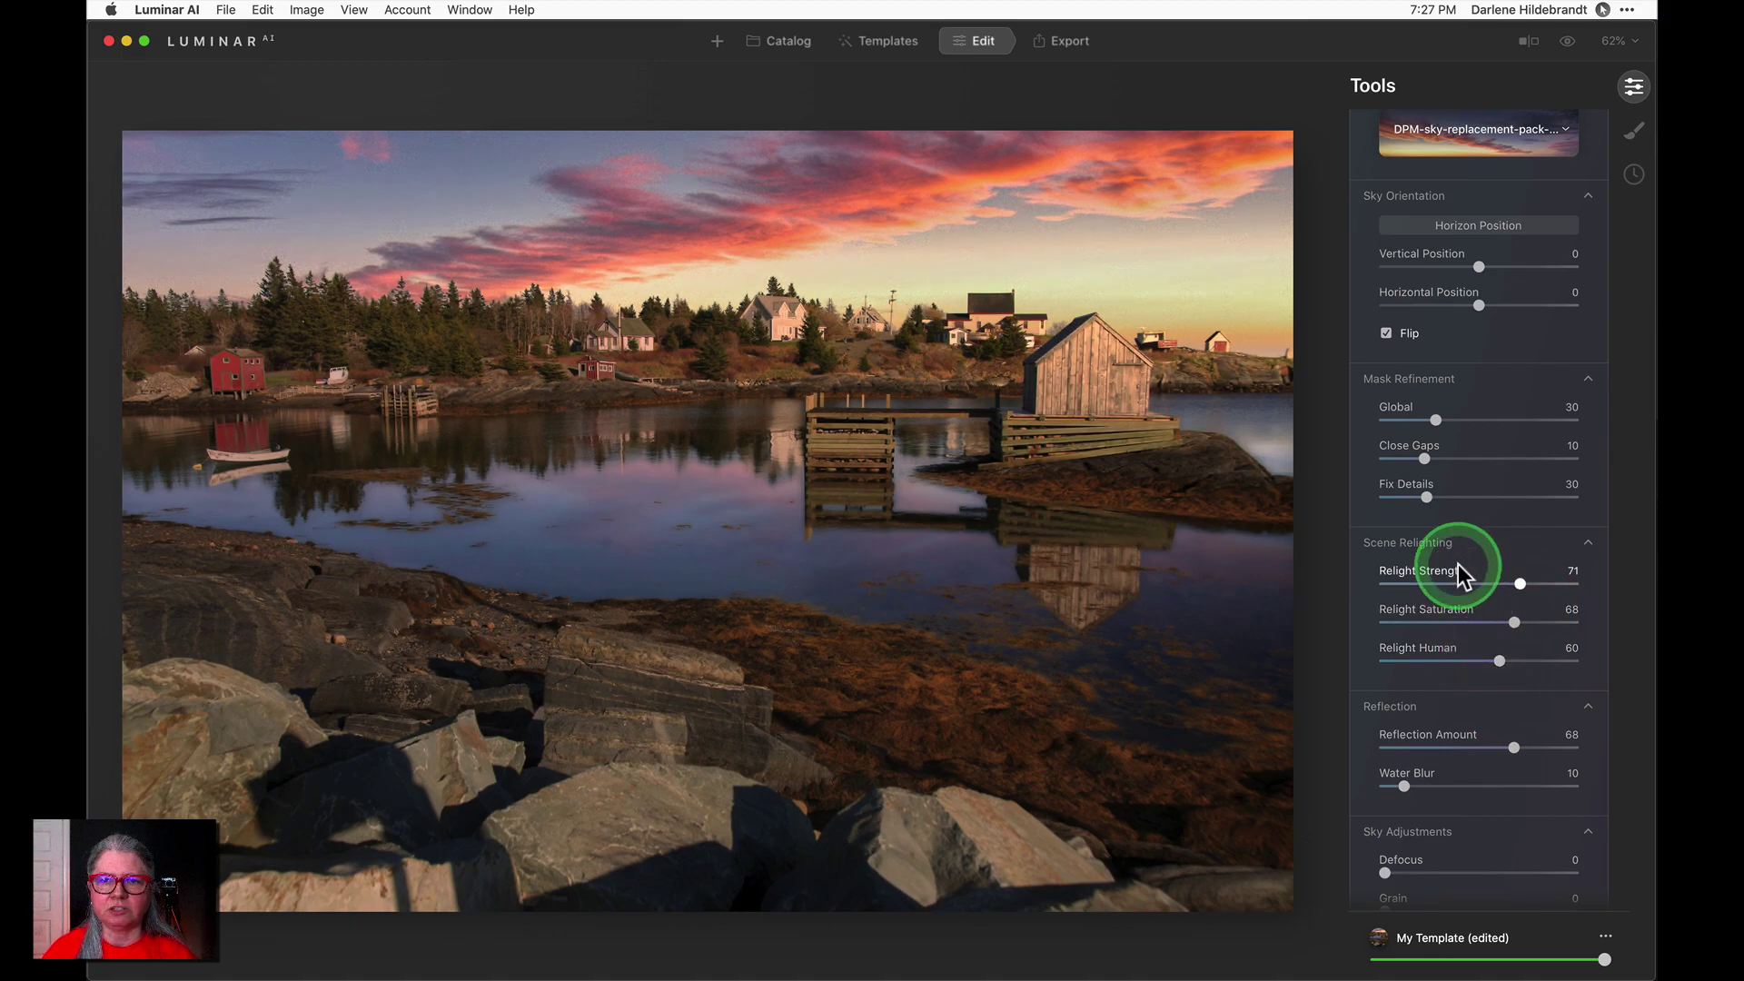
key("backslash")
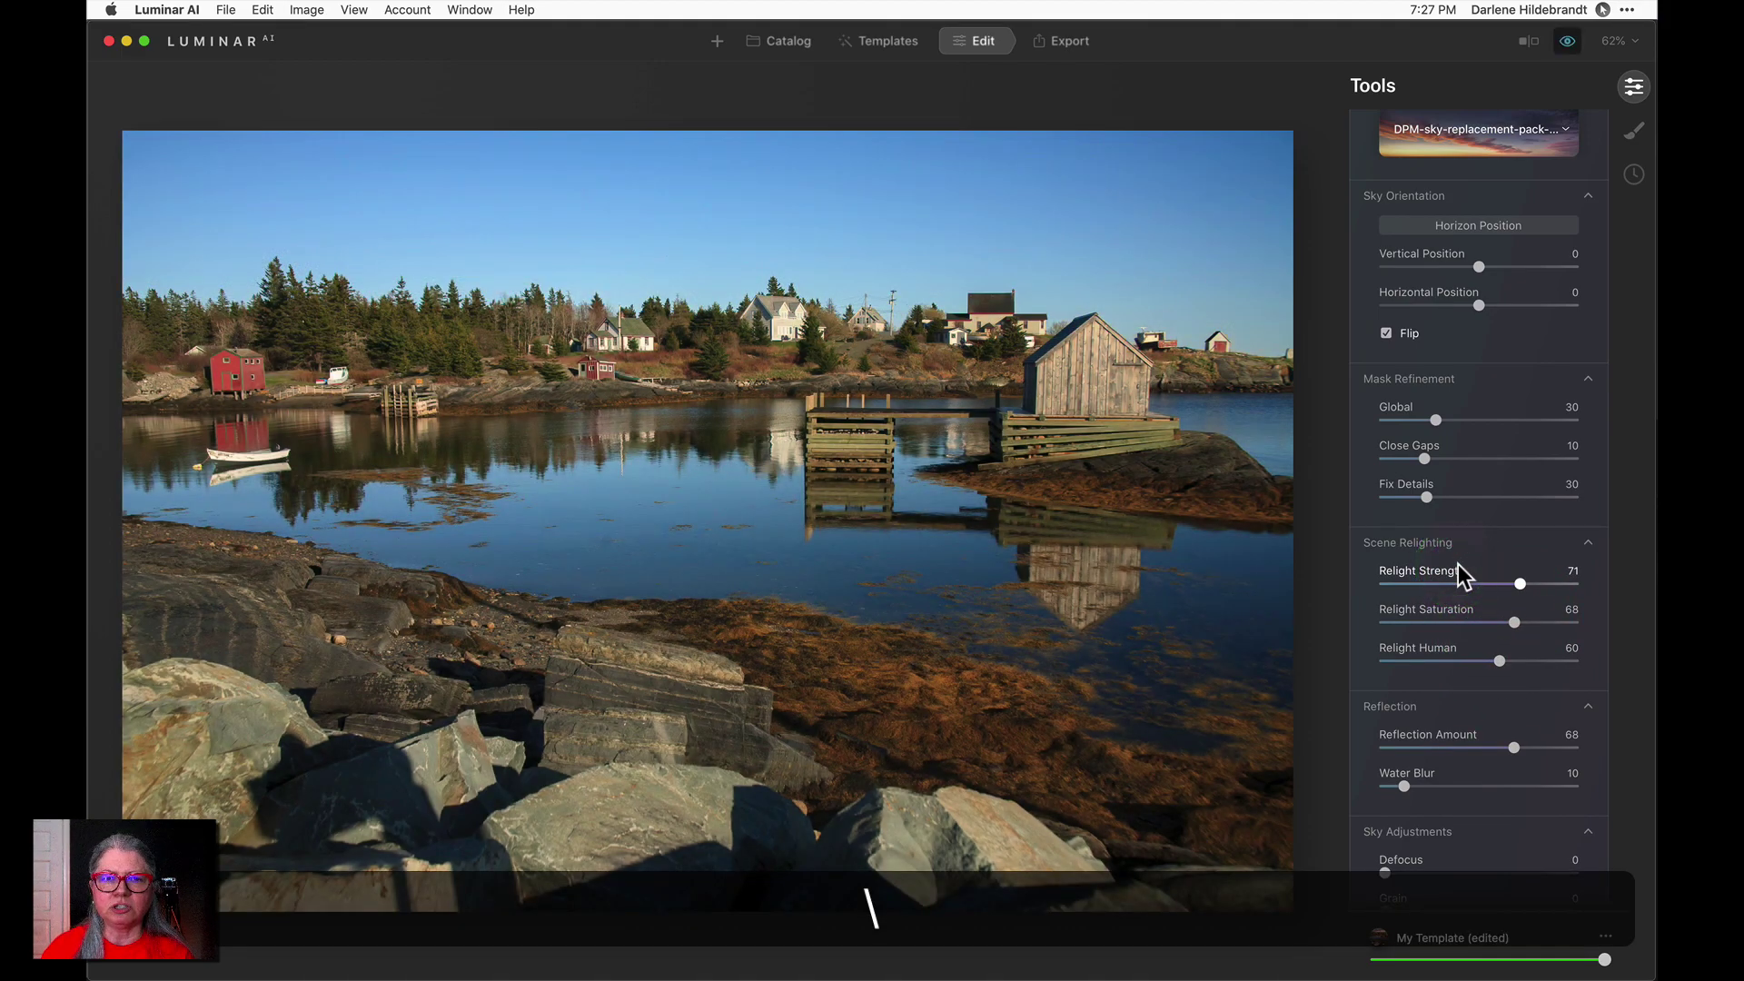
key("backslash")
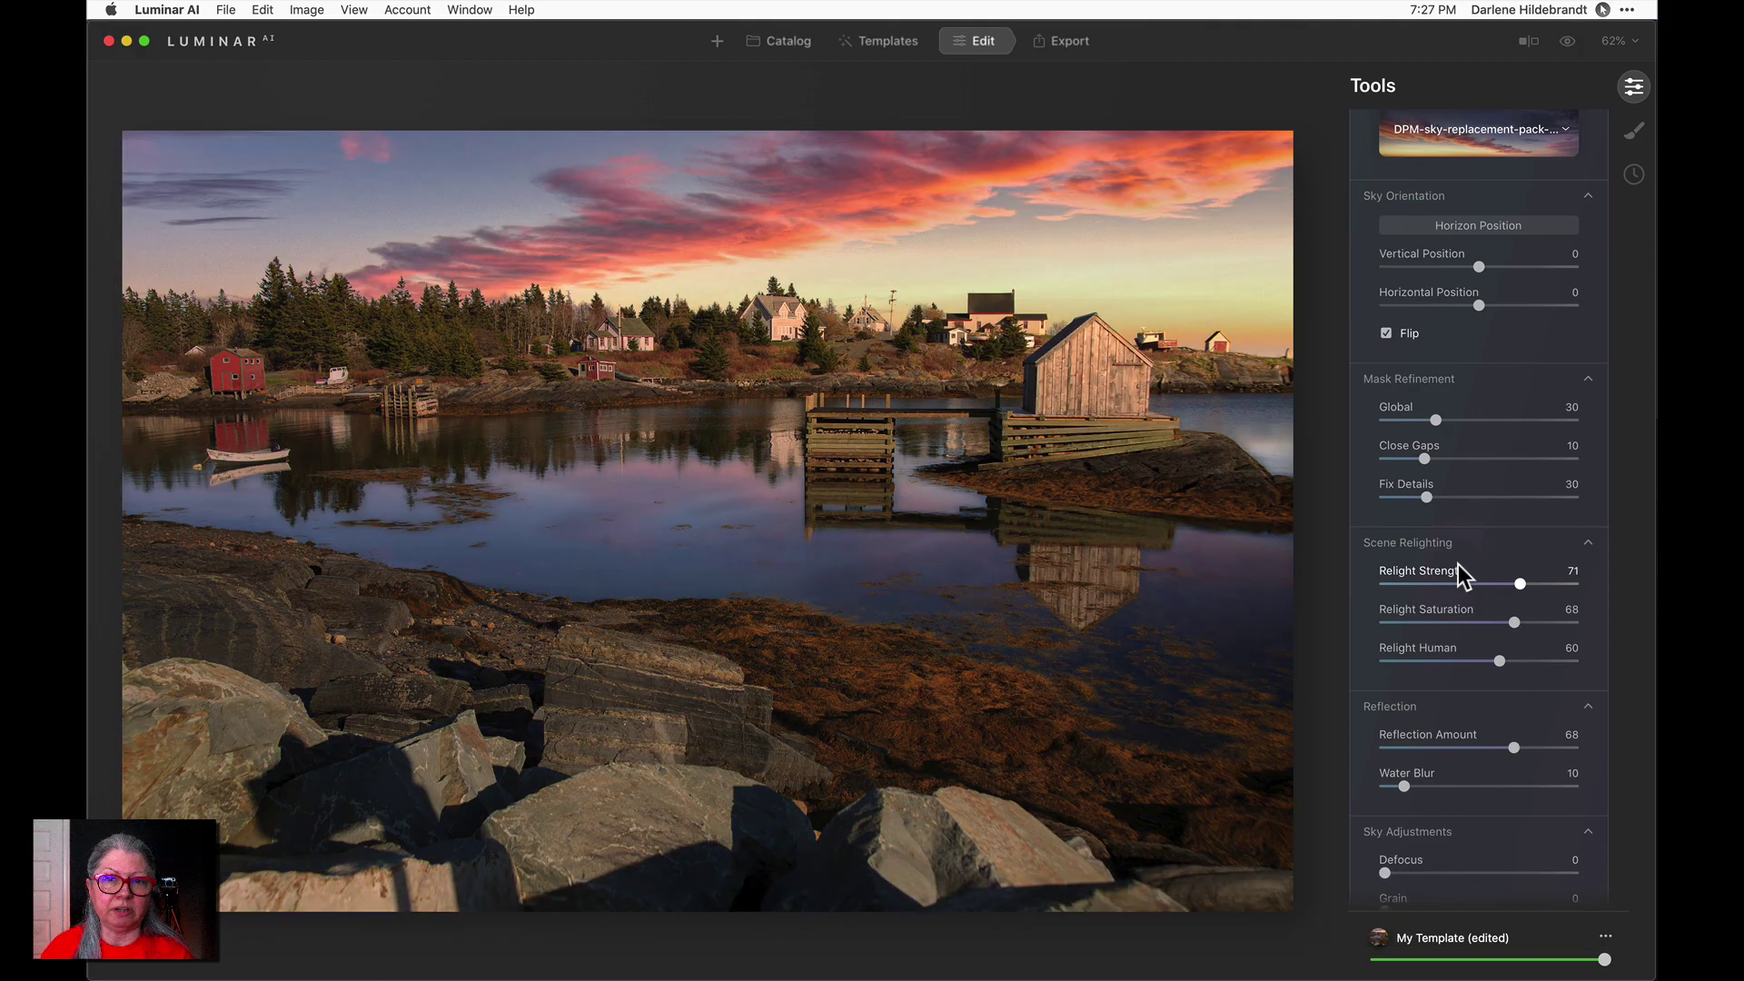
key("backslash")
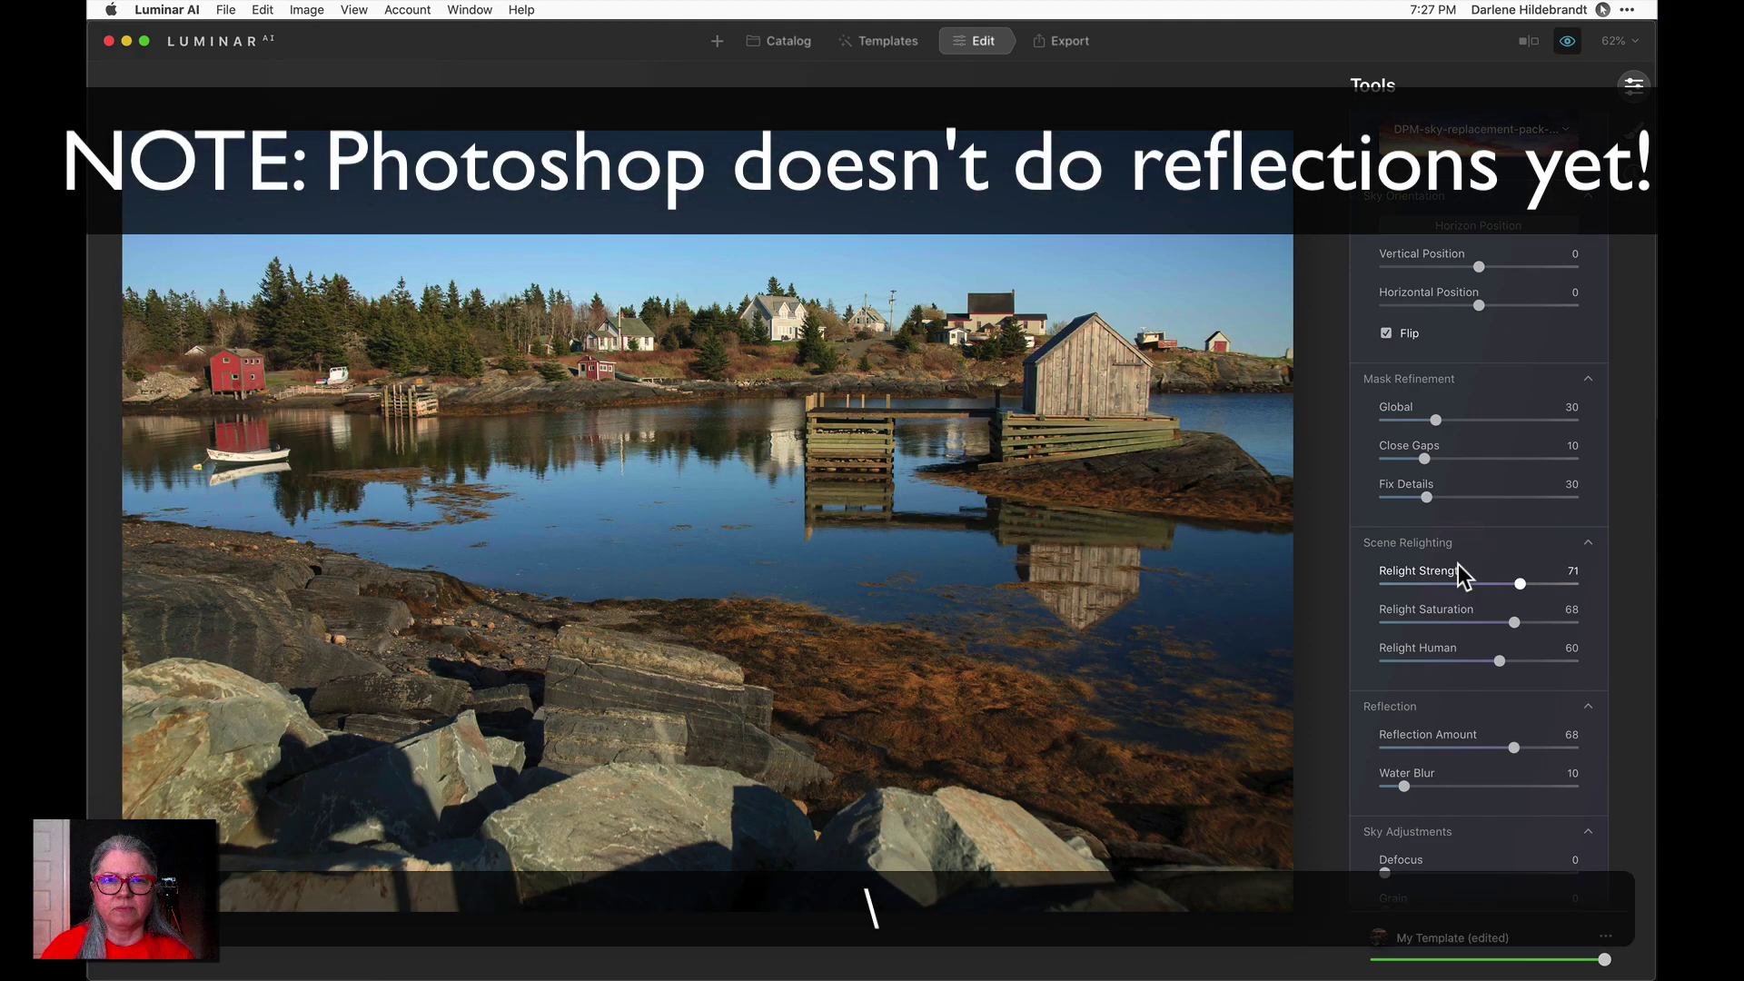
key("backslash")
Lower the replacement sky's horizon towards the cove's far shoreline and widen the spacing of its horizon guides
scroll(1458, 554, "up", 2)
left_click(1453, 300)
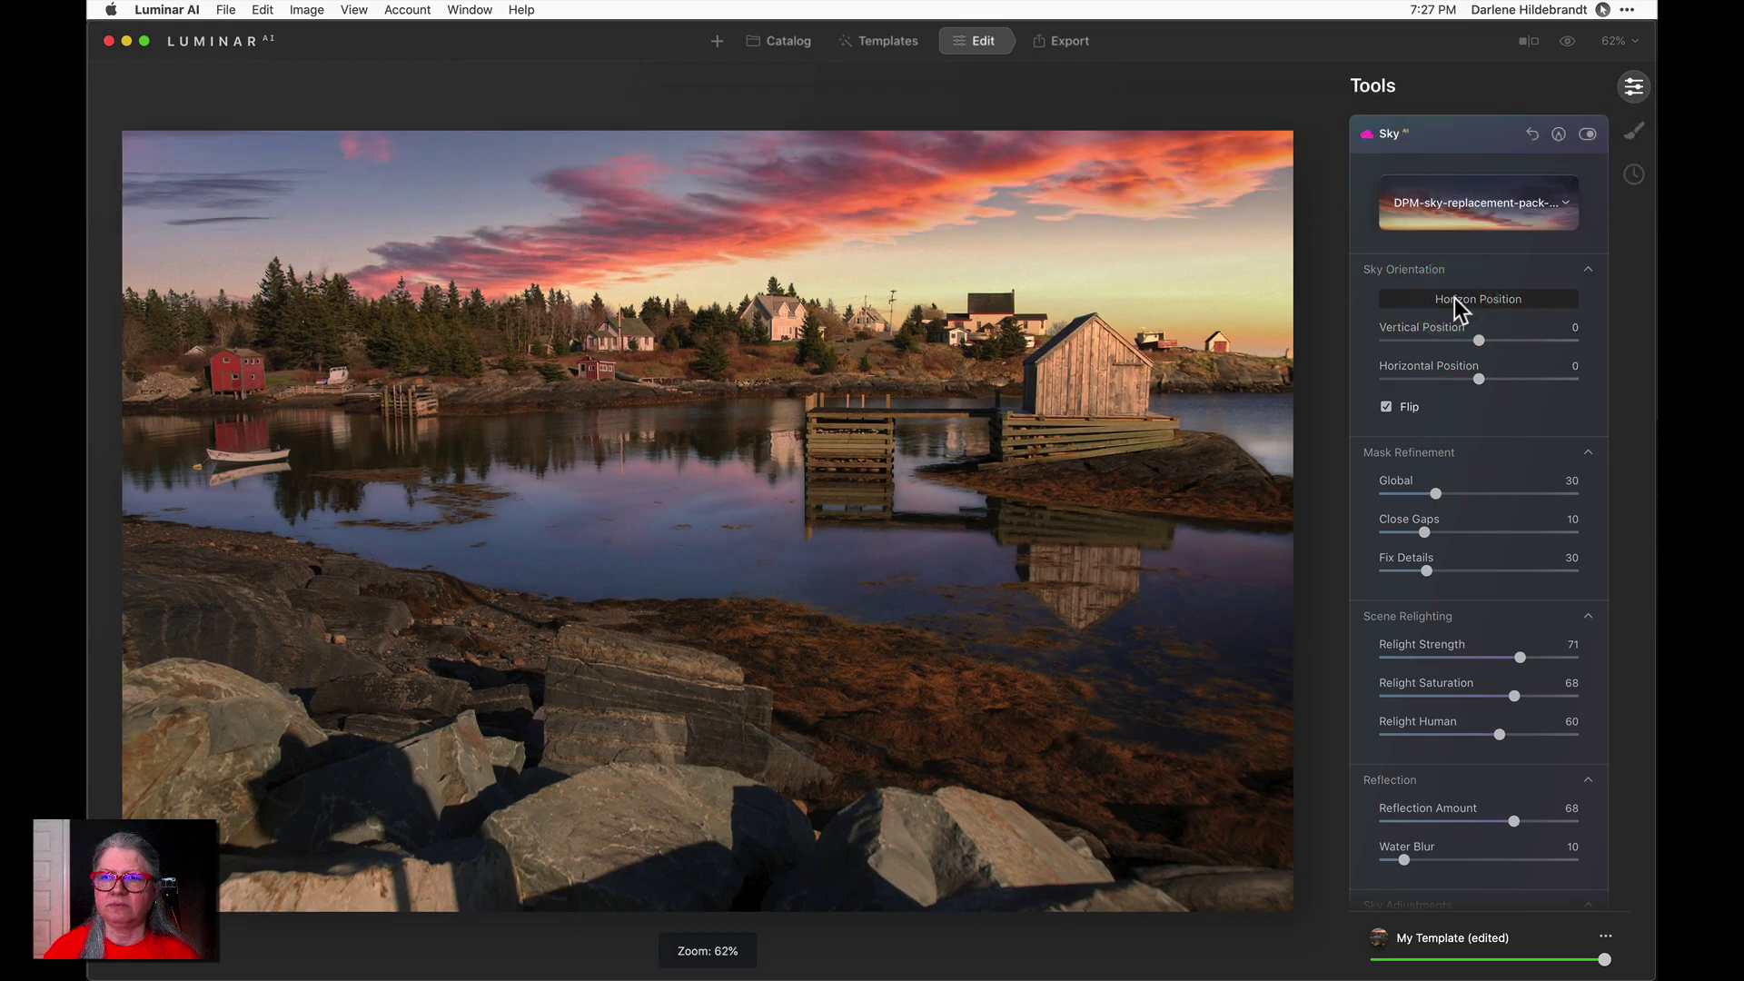
left_click_drag(1451, 298, 1515, 305)
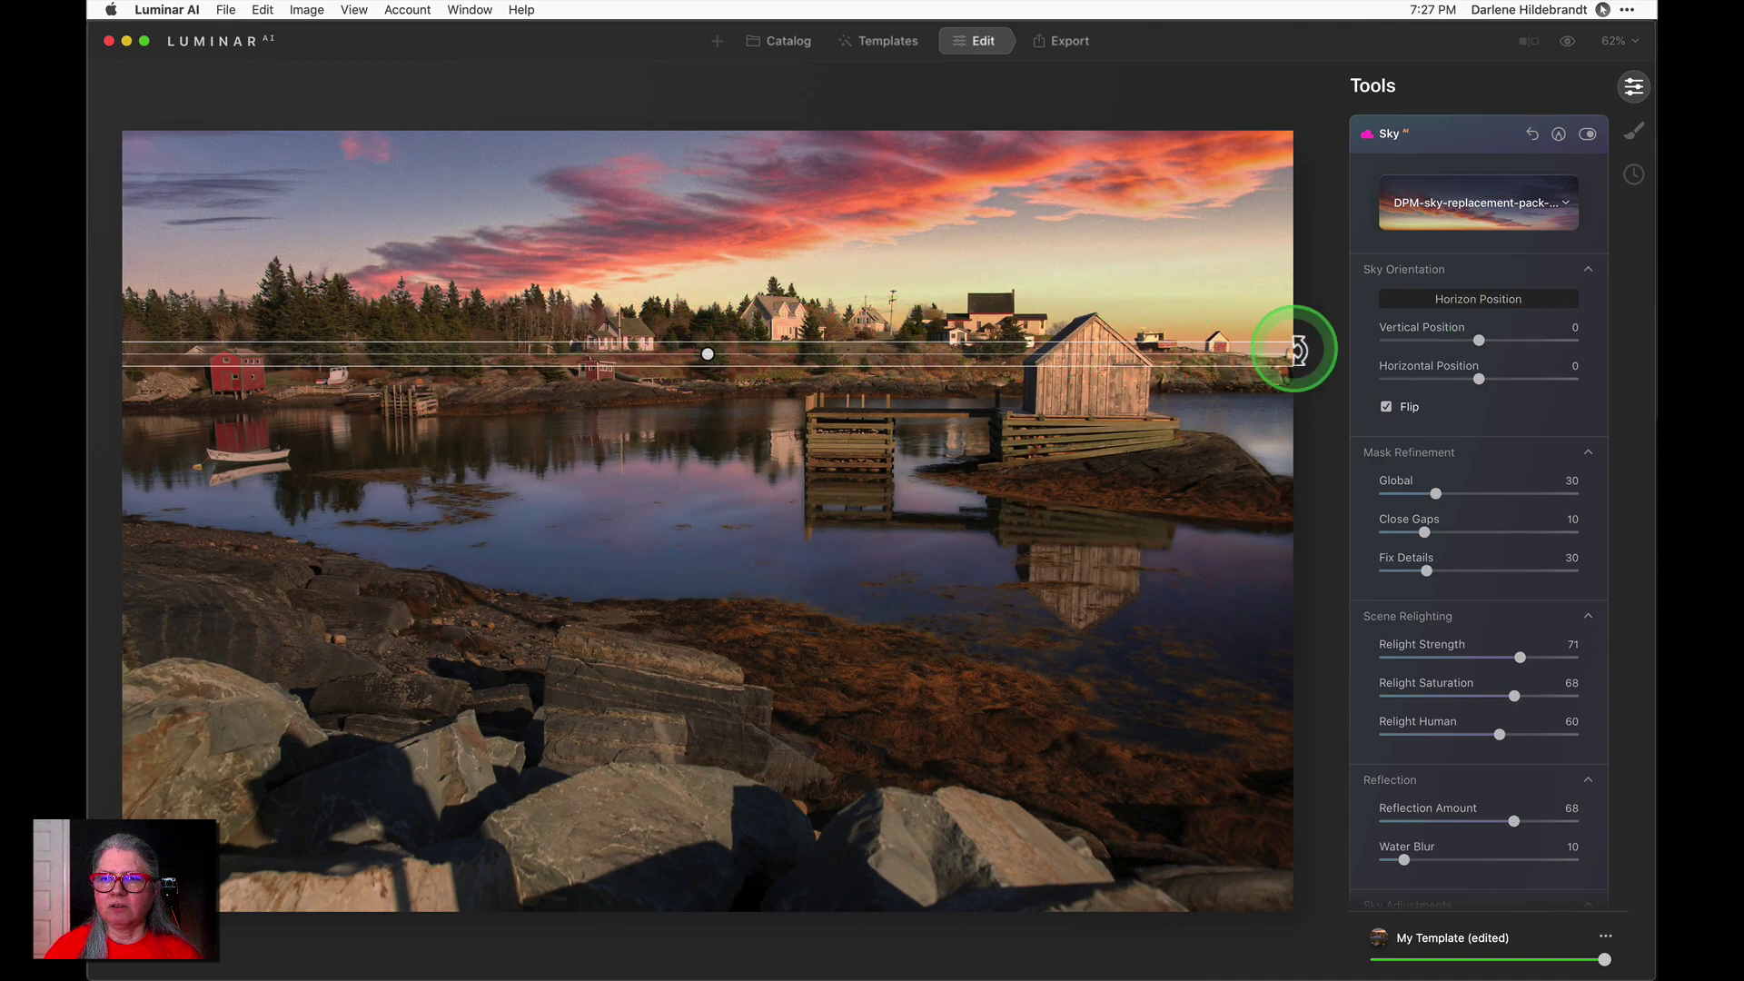
left_click_drag(703, 354, 706, 370)
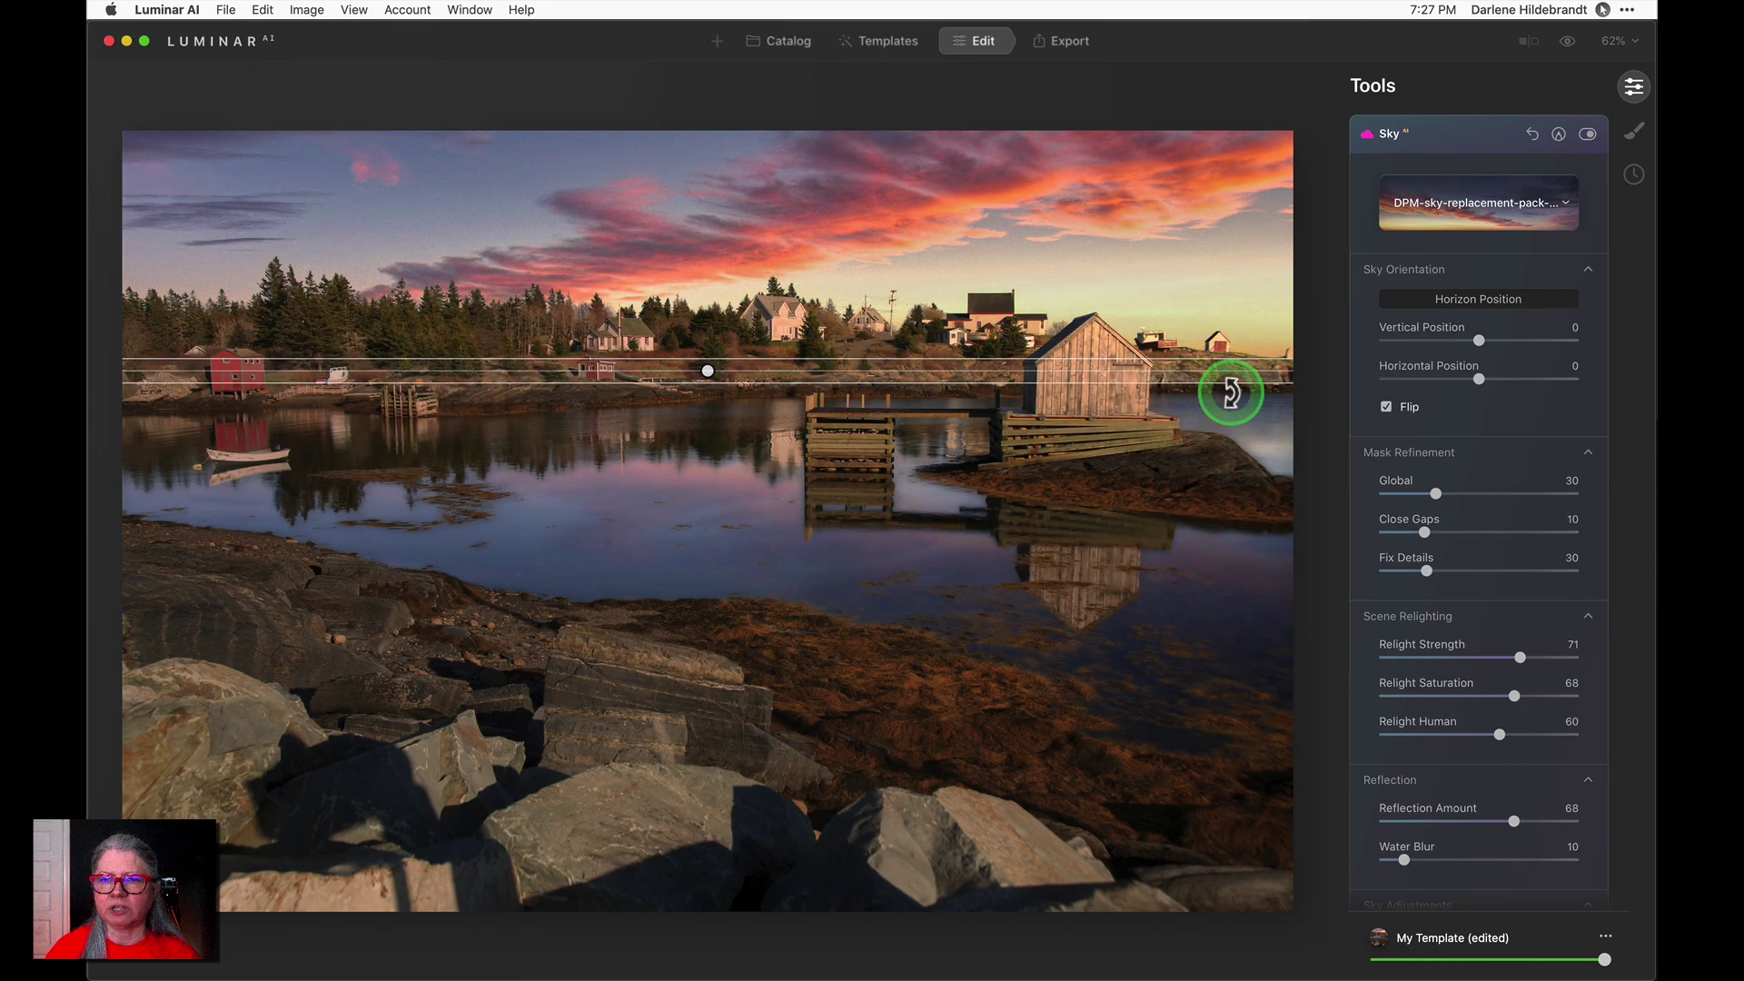
left_click_drag(1231, 392, 1219, 390)
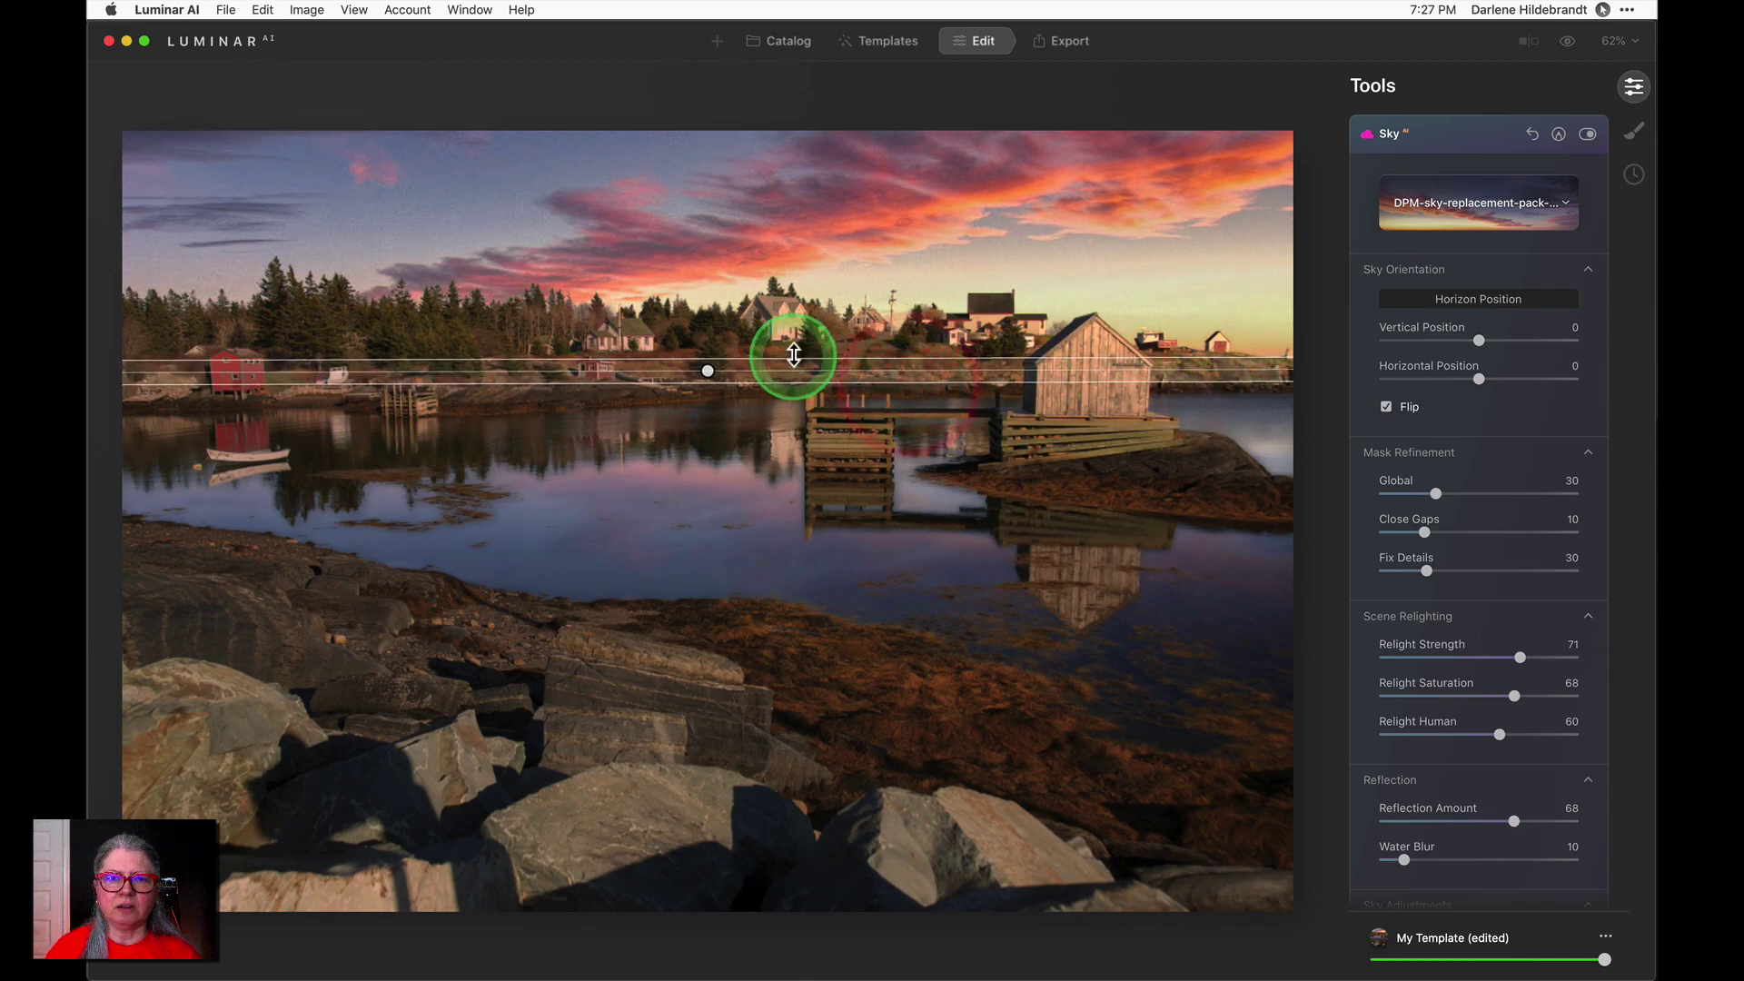
left_click_drag(794, 345, 794, 329)
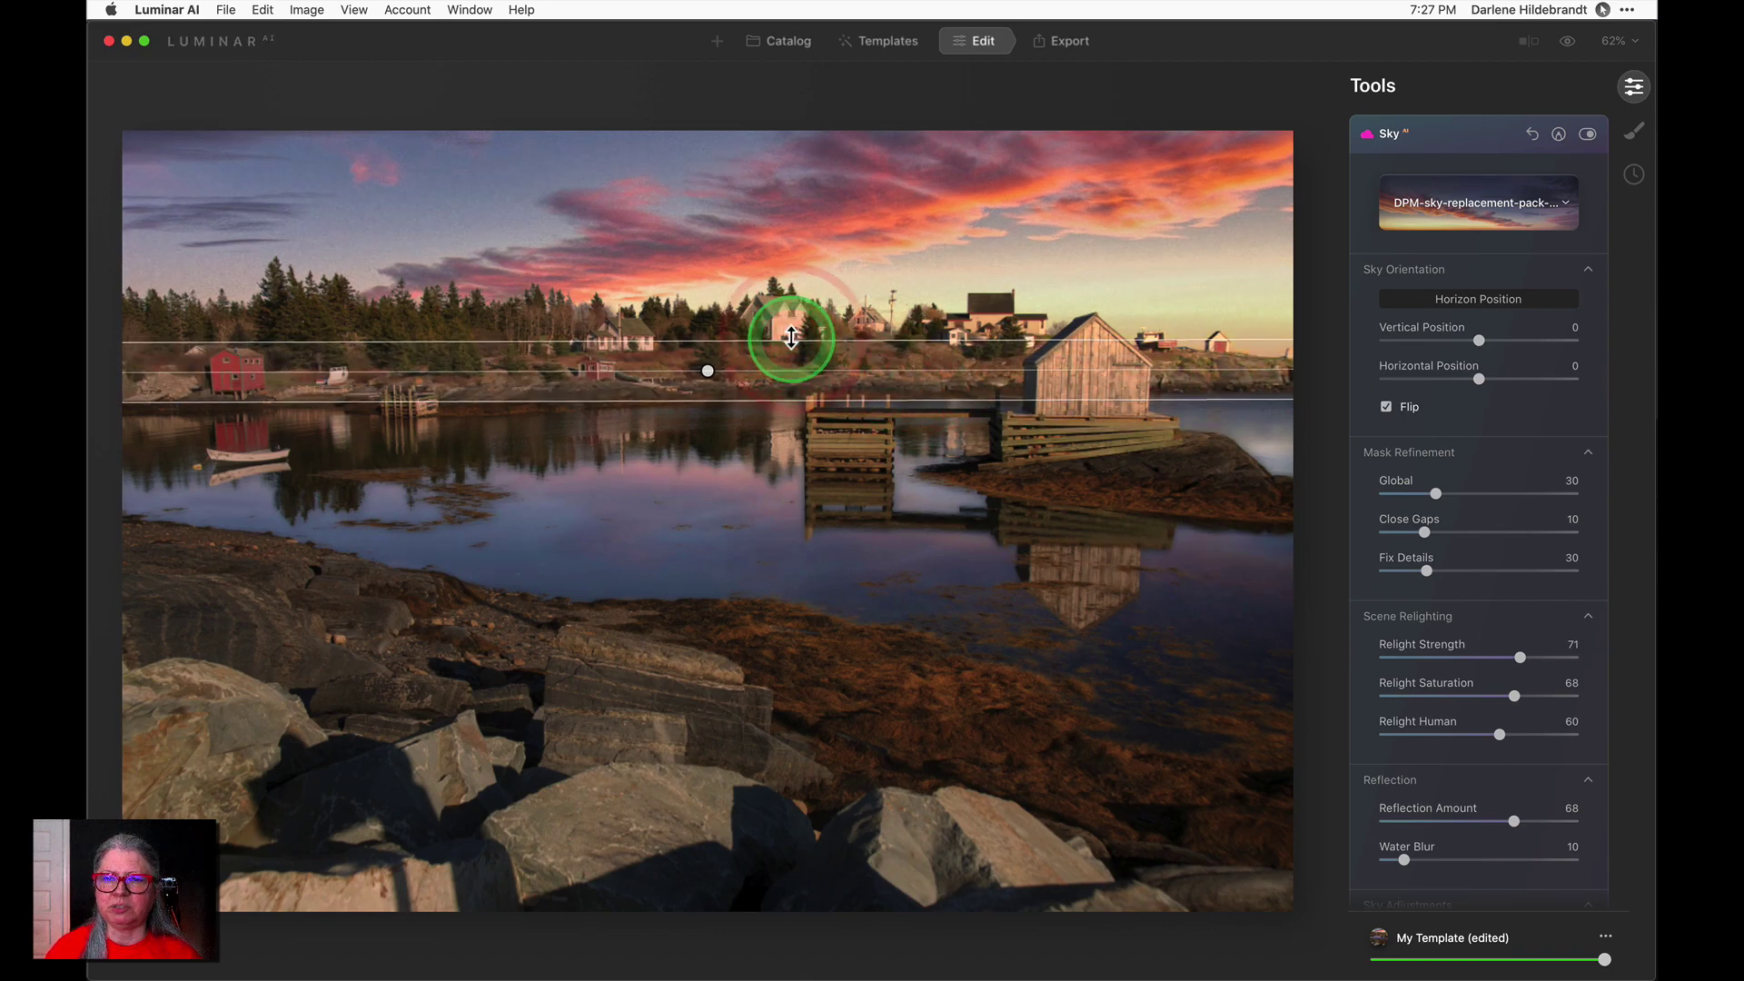
left_click(1486, 298)
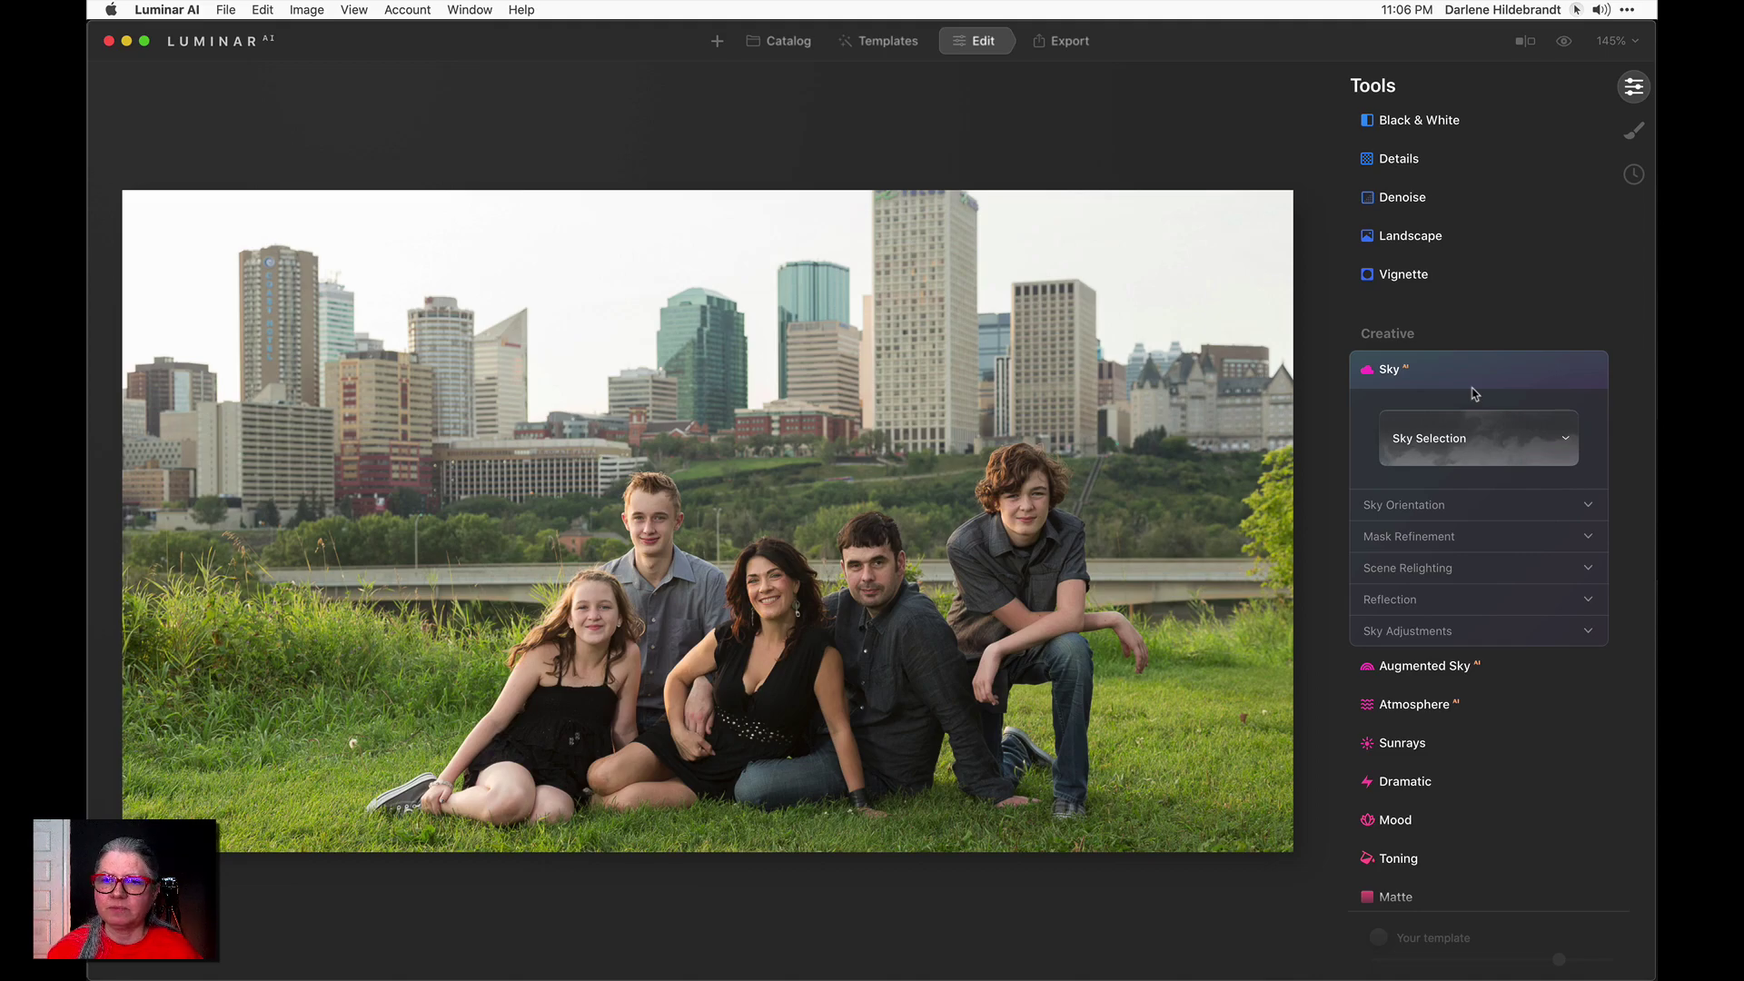
Look through the replacement skies in DPM pack 1 for the family skyline photo without applying one
left_click(1448, 439)
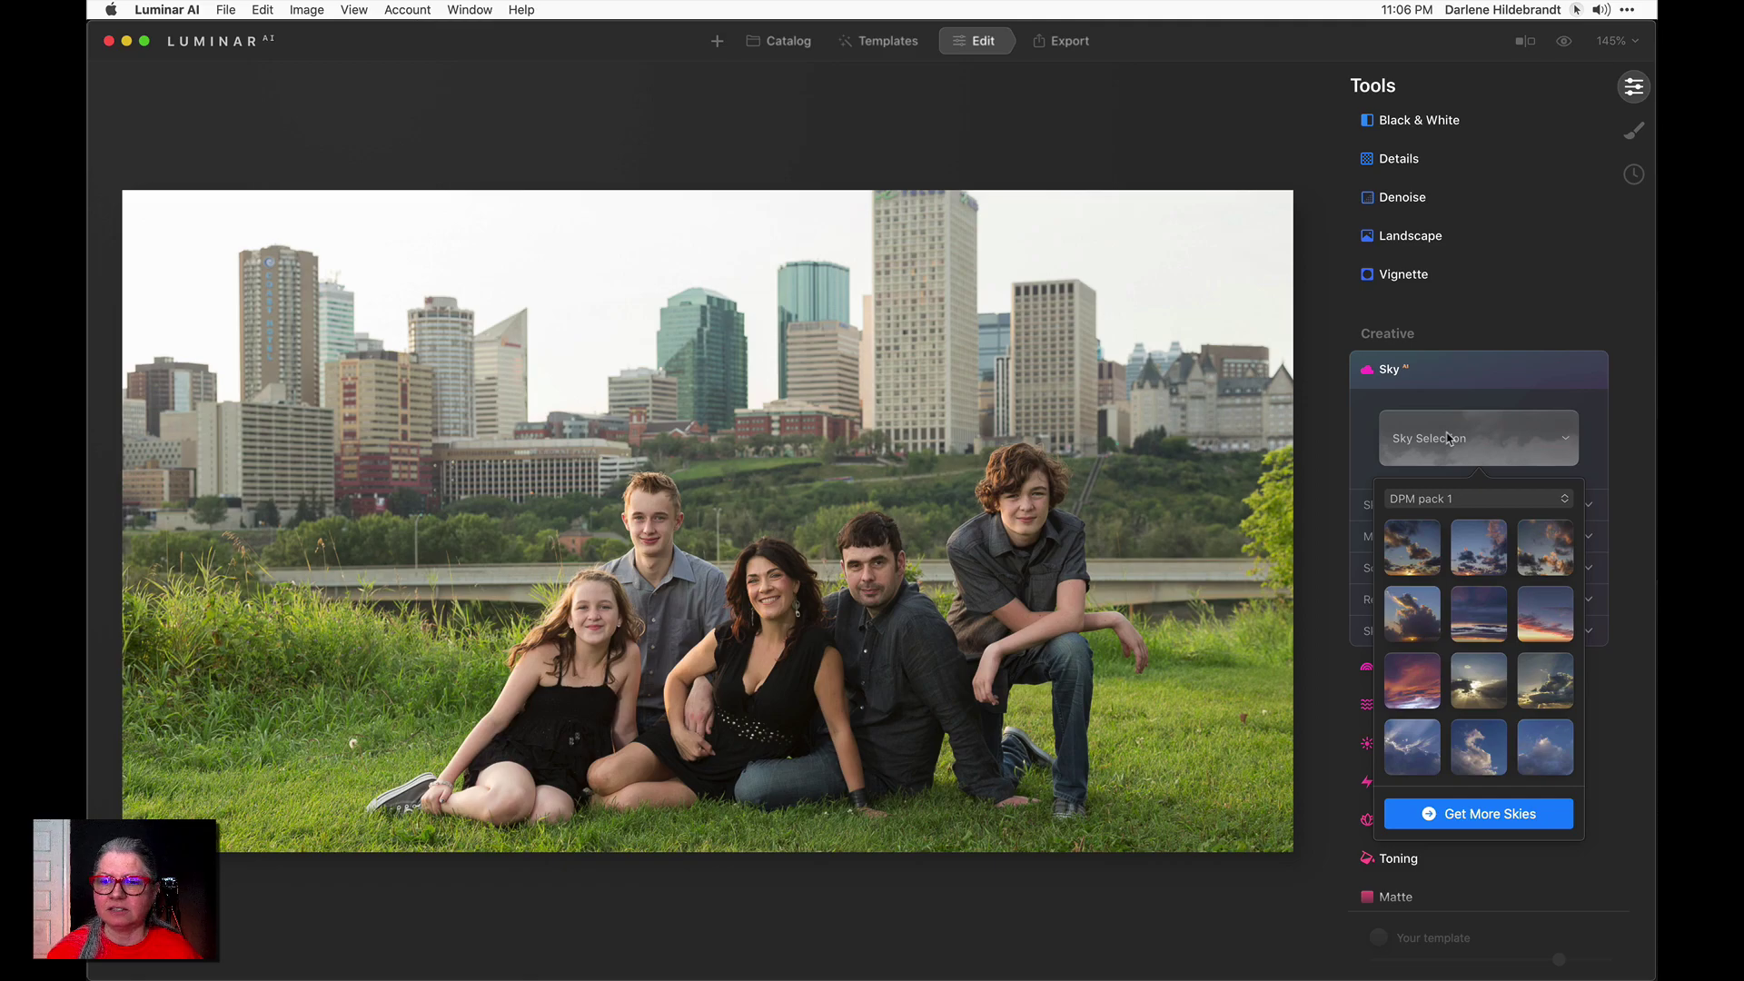
scroll(1454, 626, "down", 5)
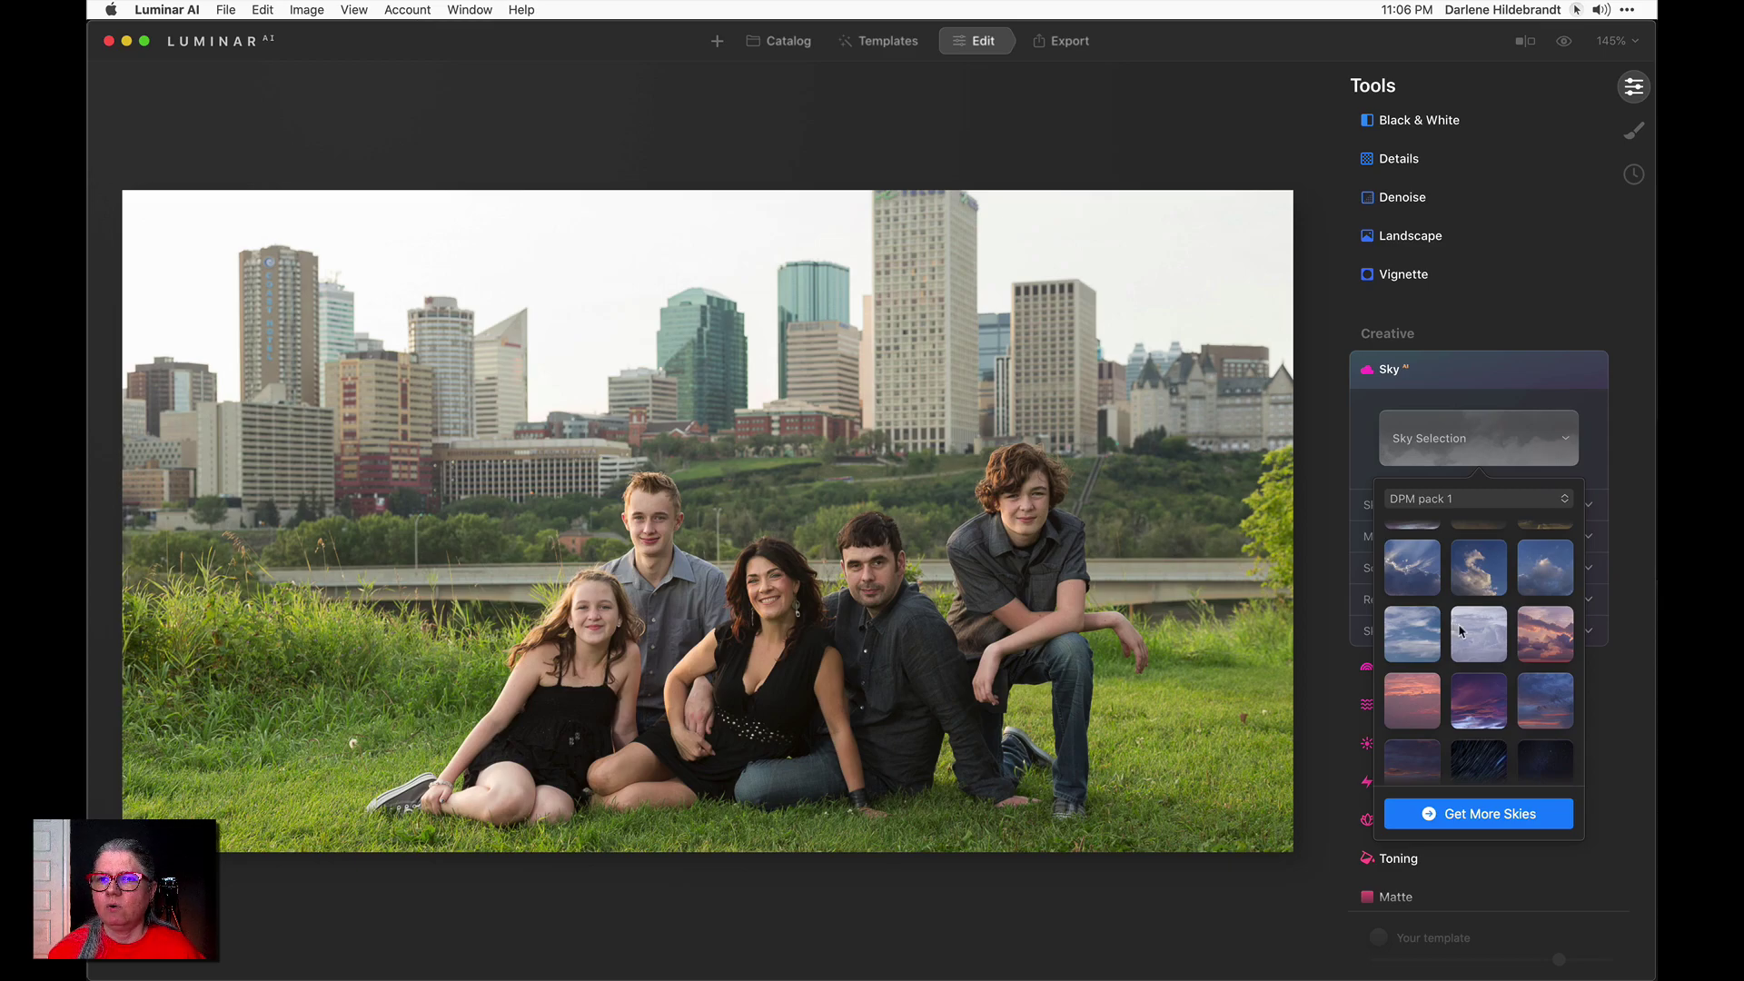
left_click(1444, 378)
left_click(1449, 374)
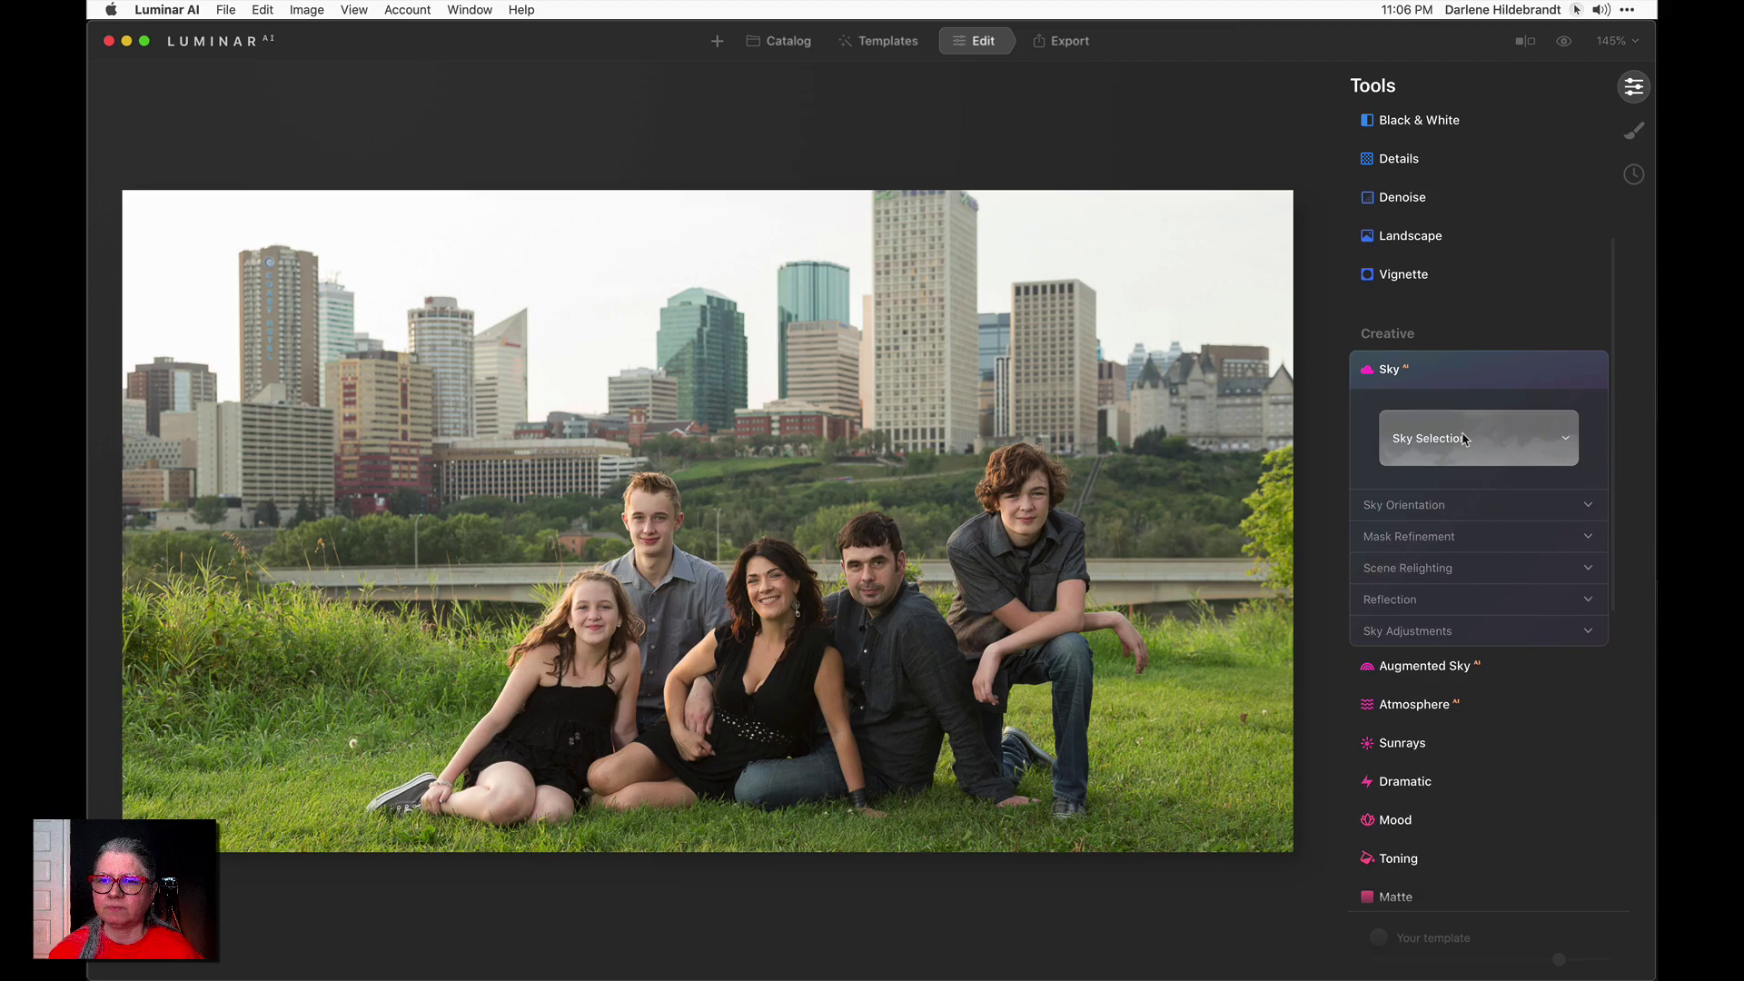
left_click(1464, 438)
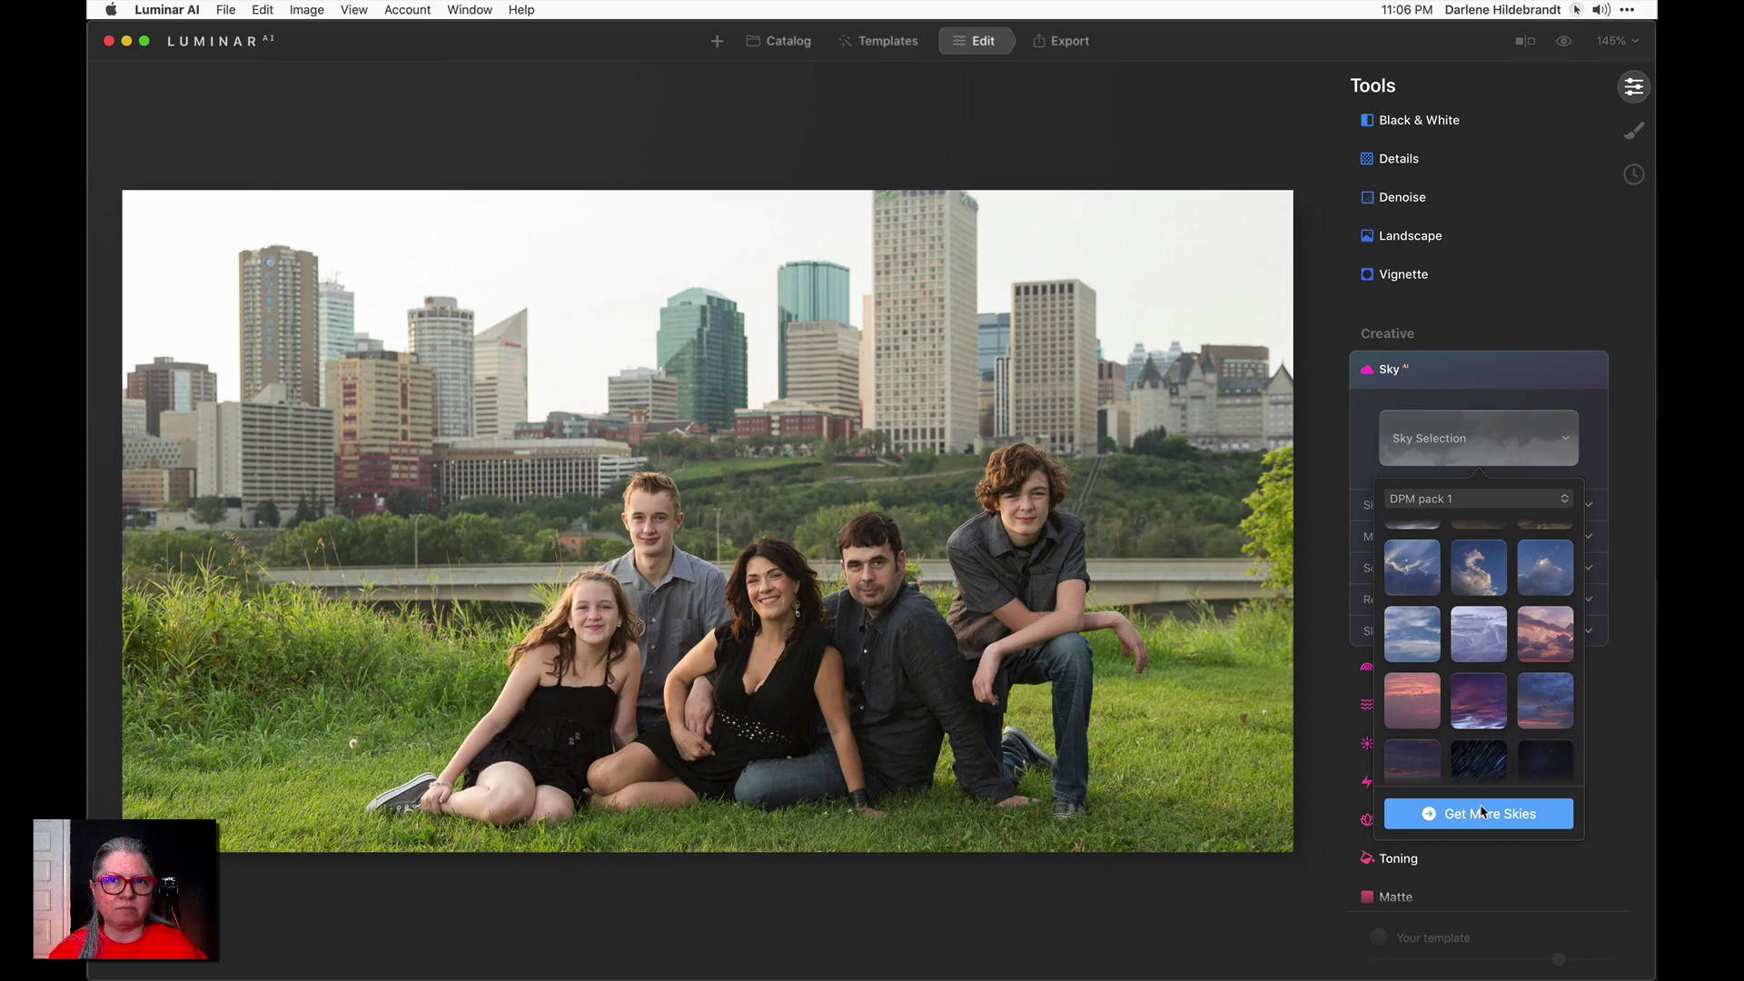
Review the before-and-after portrait pairs in the Portrait templates - Fabulous Faces album, from the family skyline photo through the golden-light portrait
left_click(786, 46)
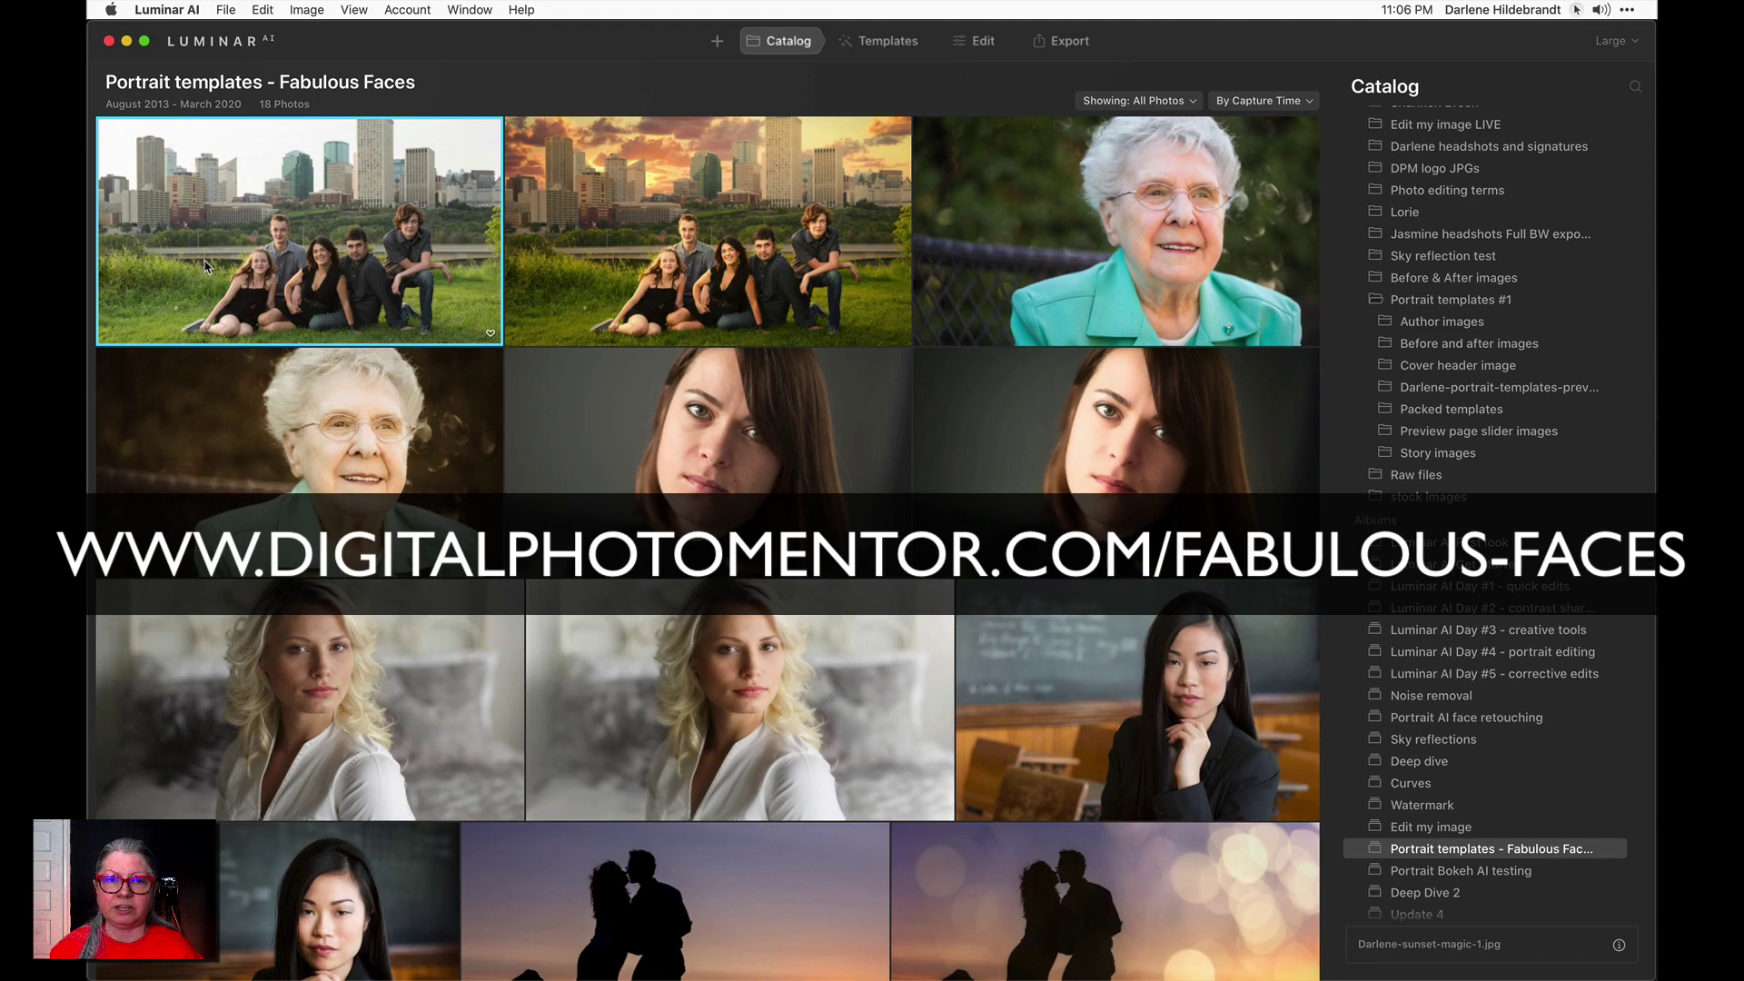
double_click(205, 266)
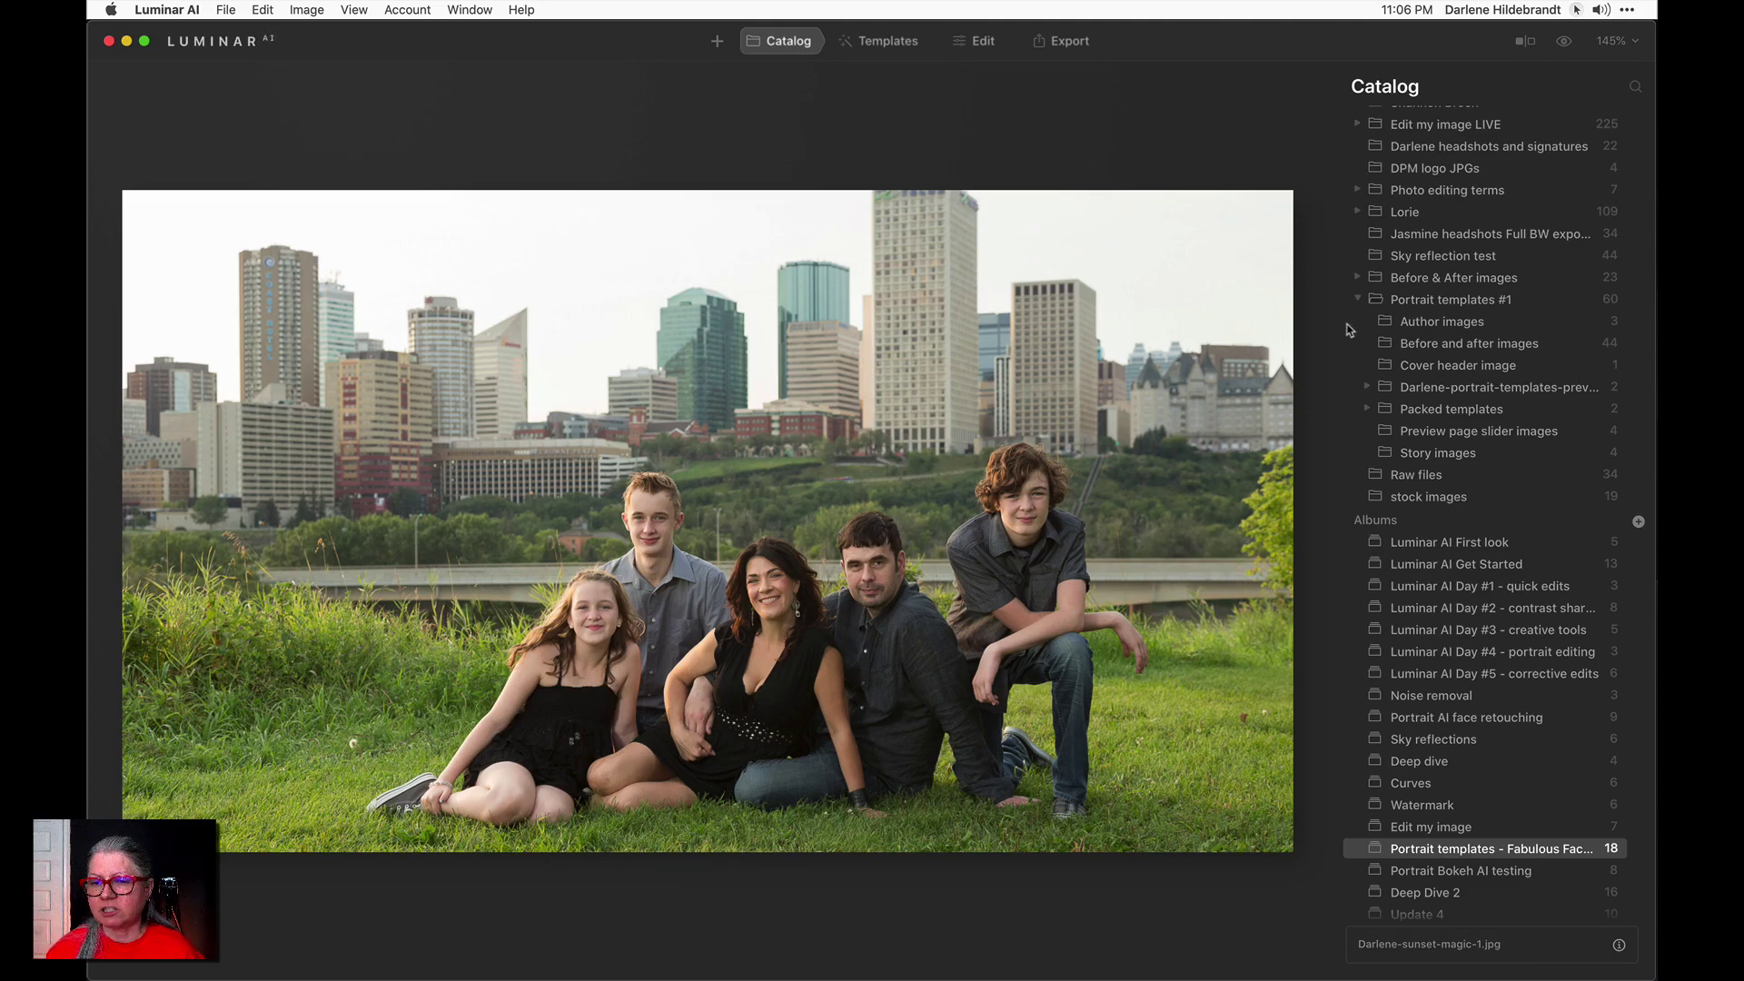
key("Right")
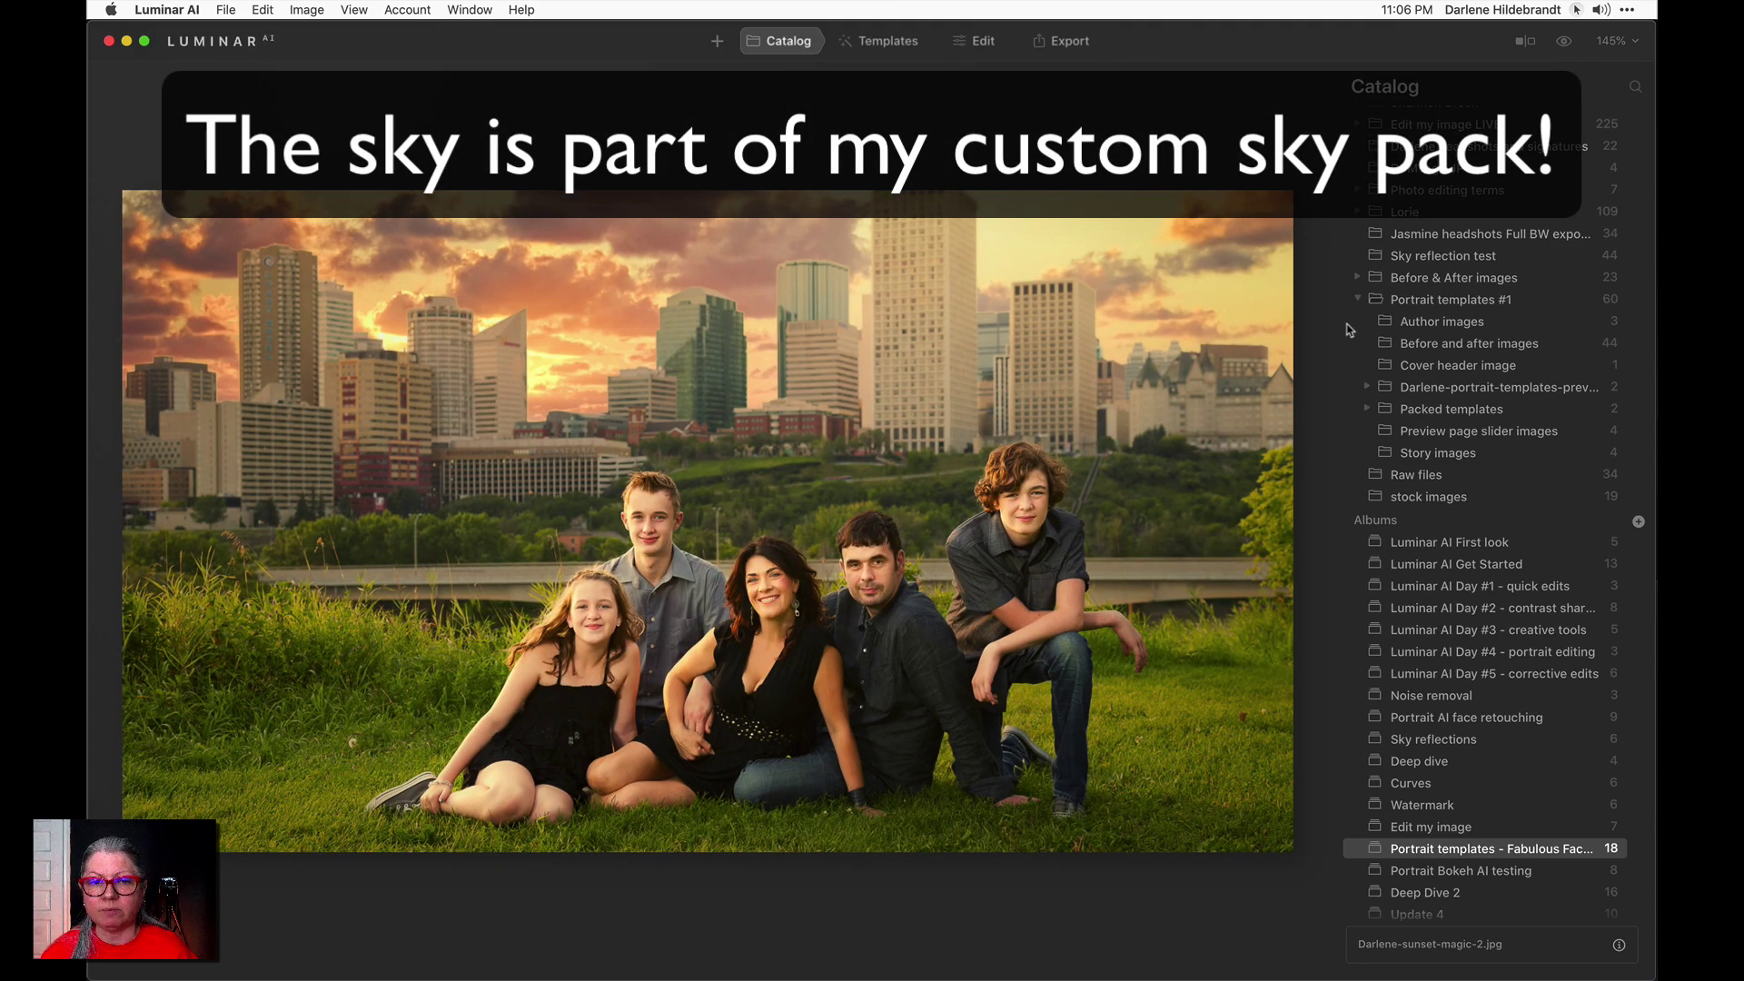
key("Right")
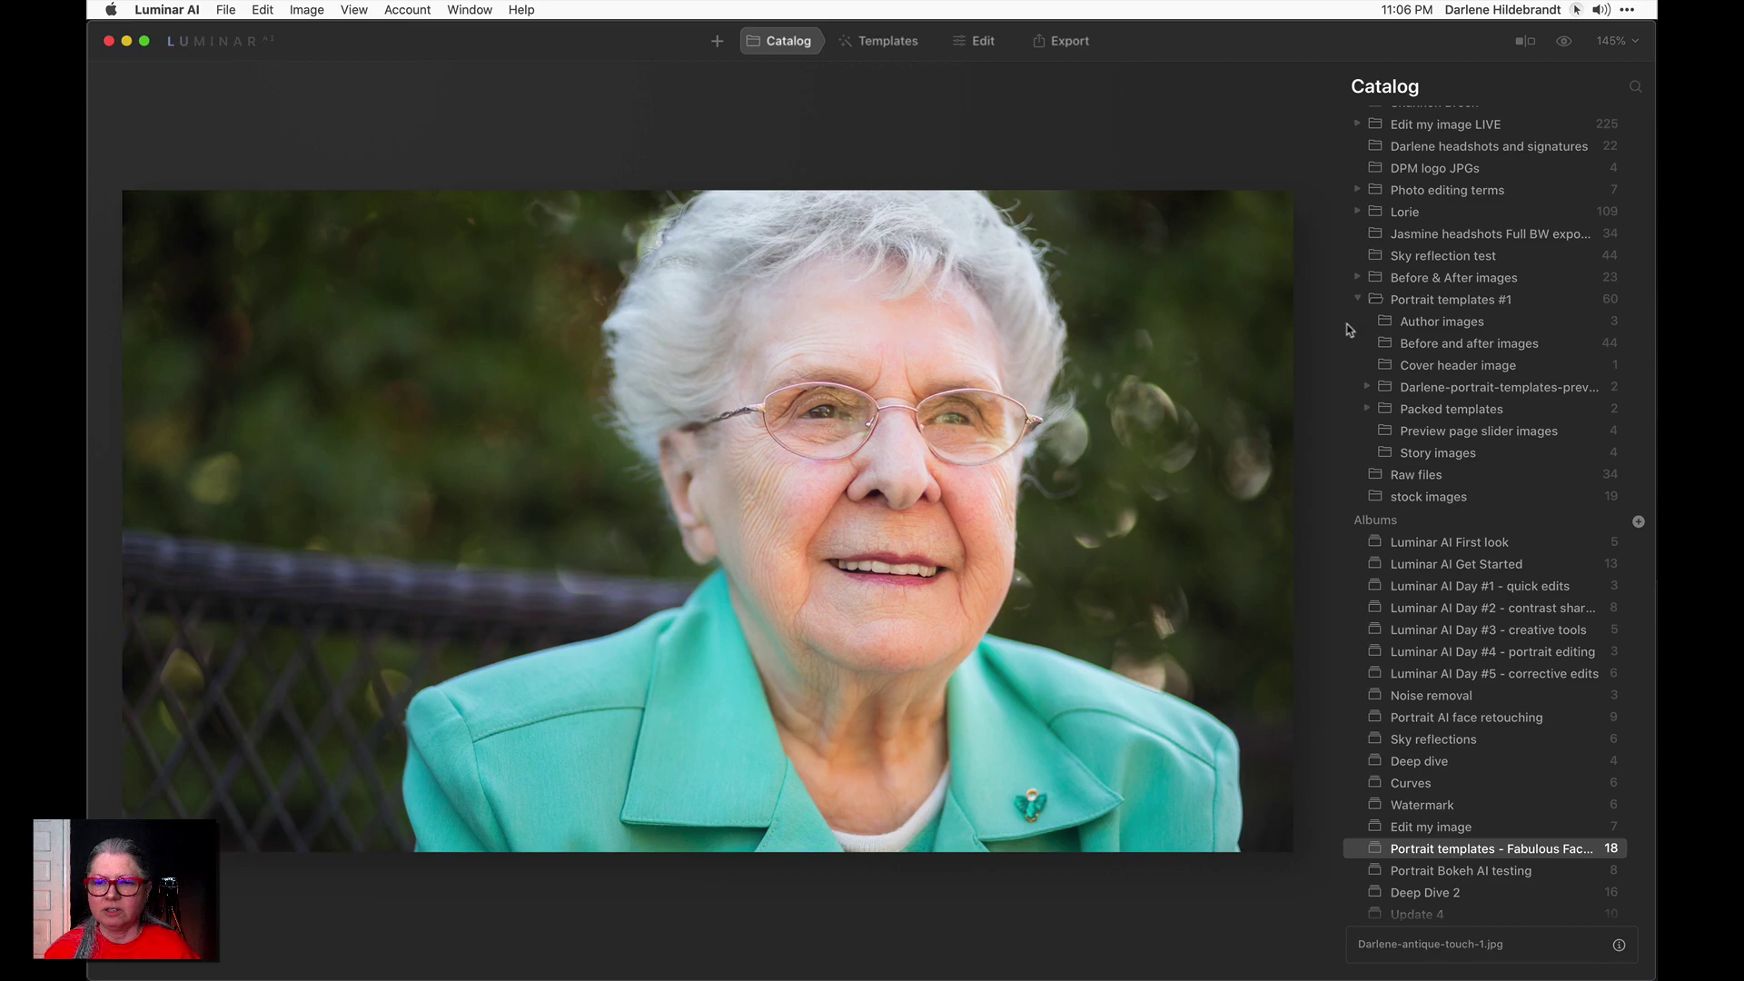
key("Right")
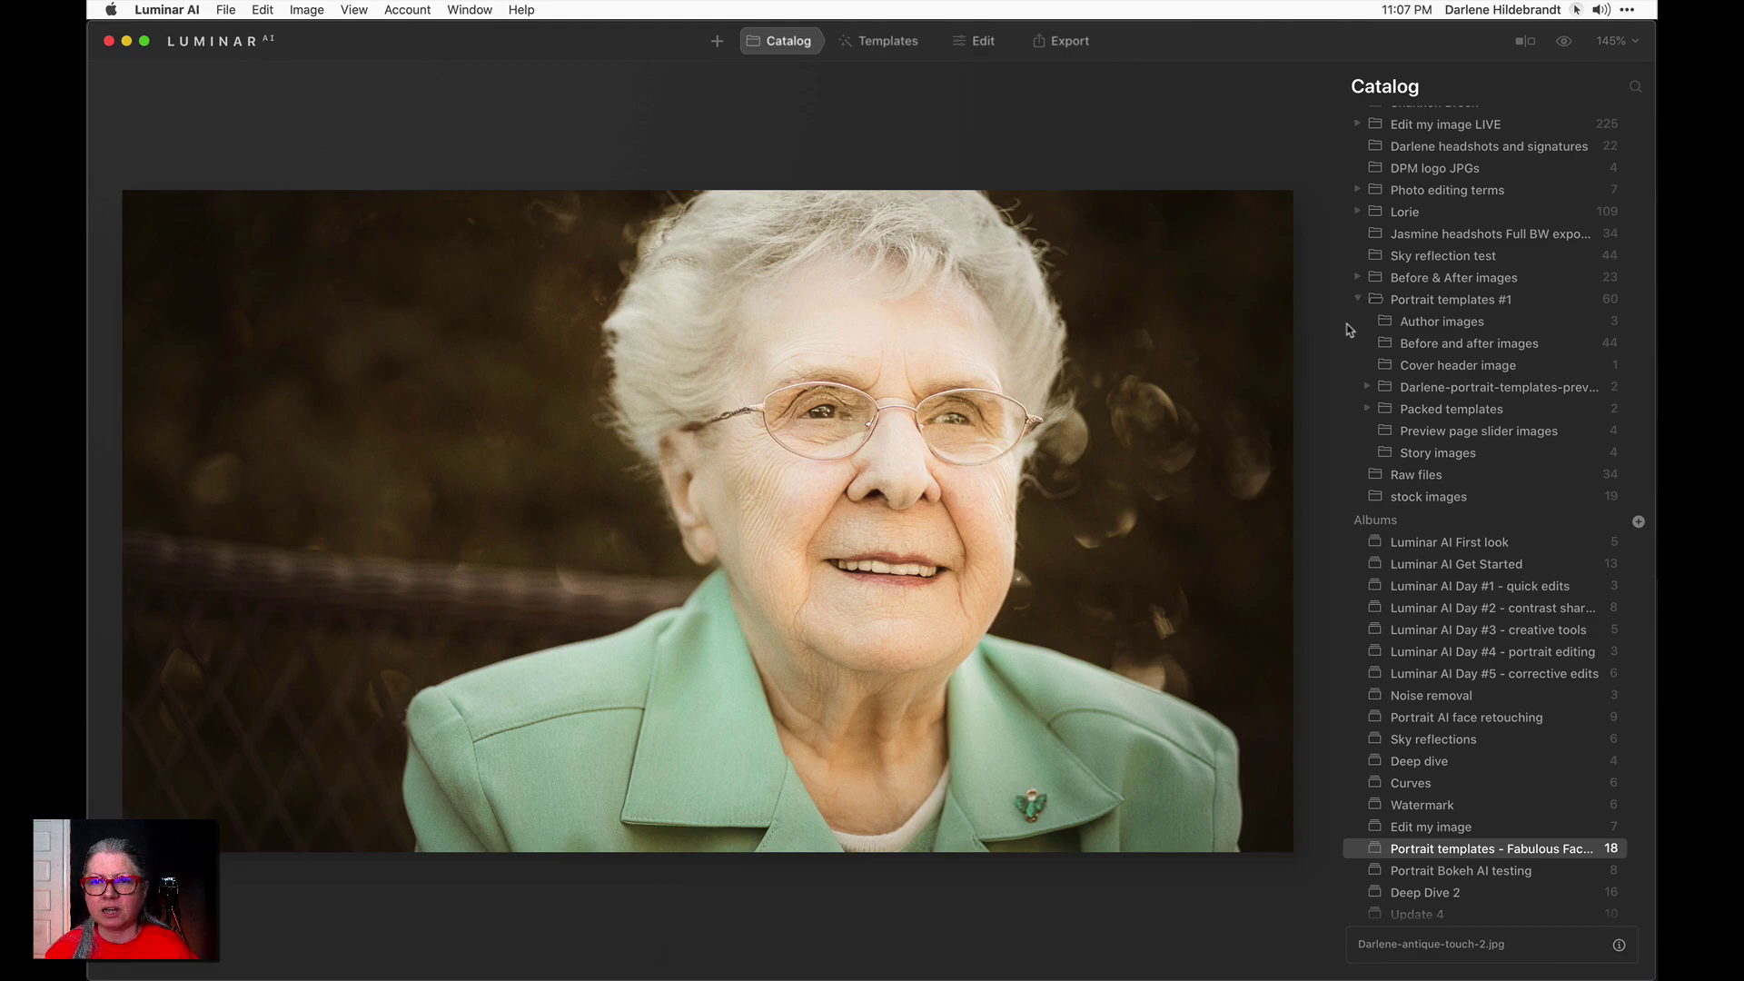
key("Right")
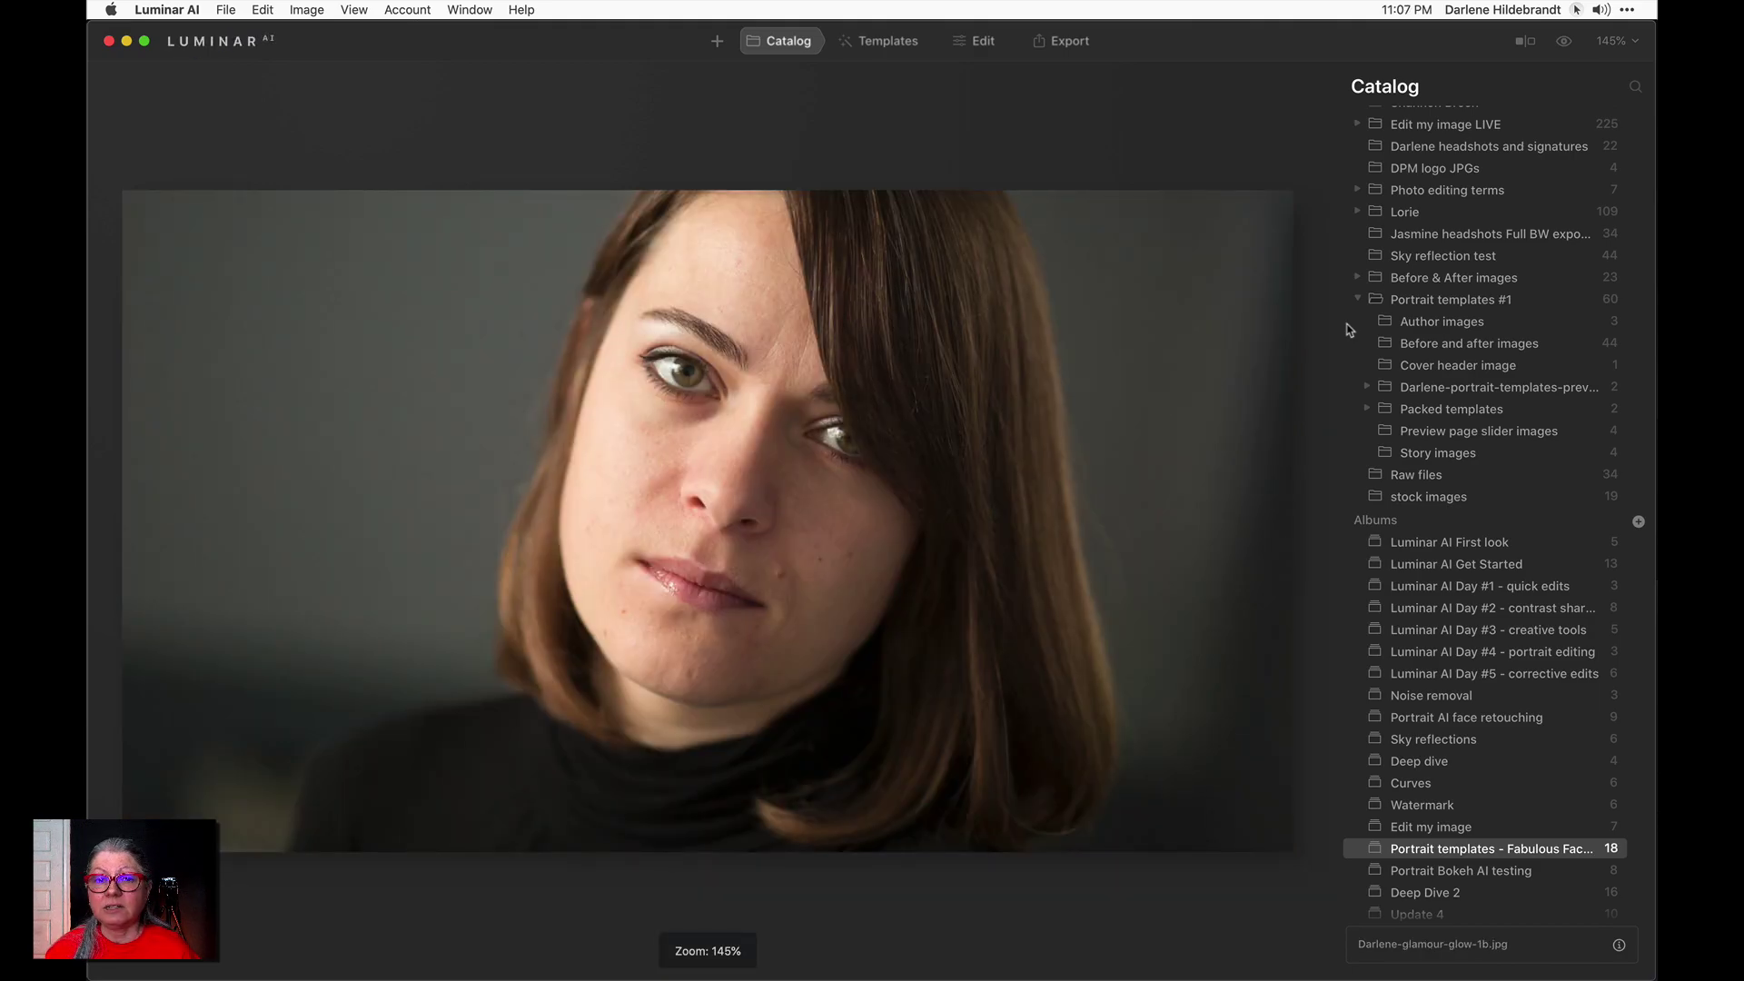
key("Right")
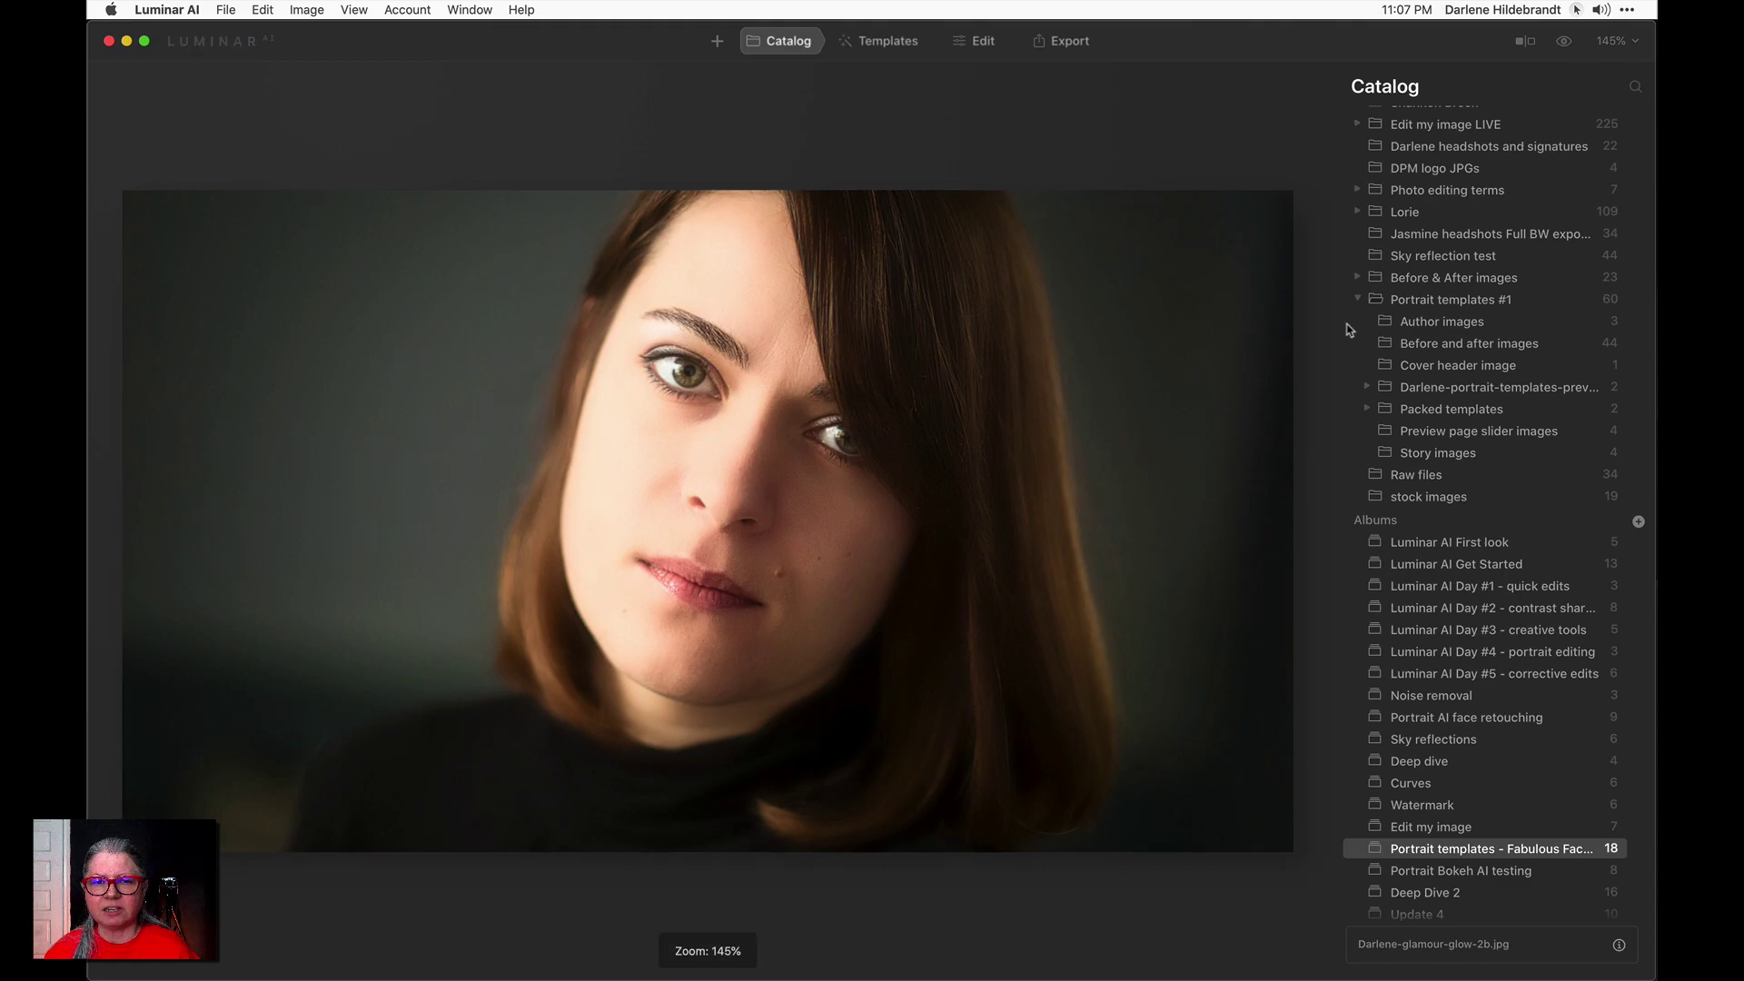
key("Right")
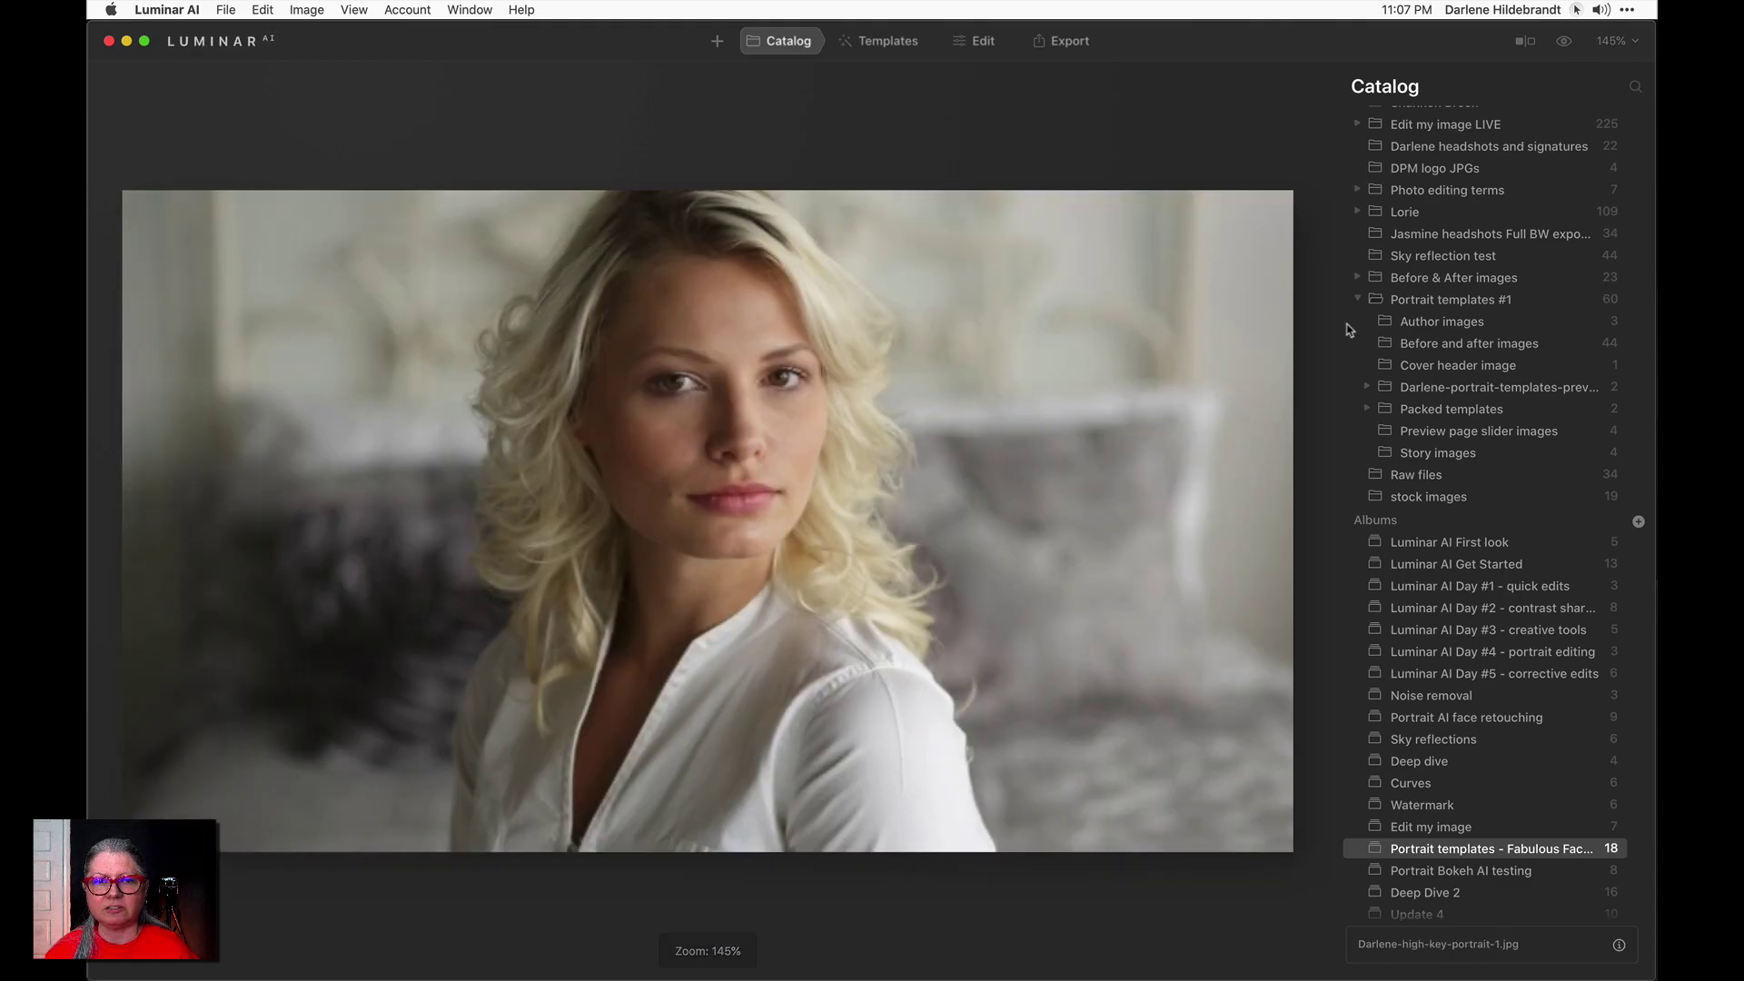
key("Right")
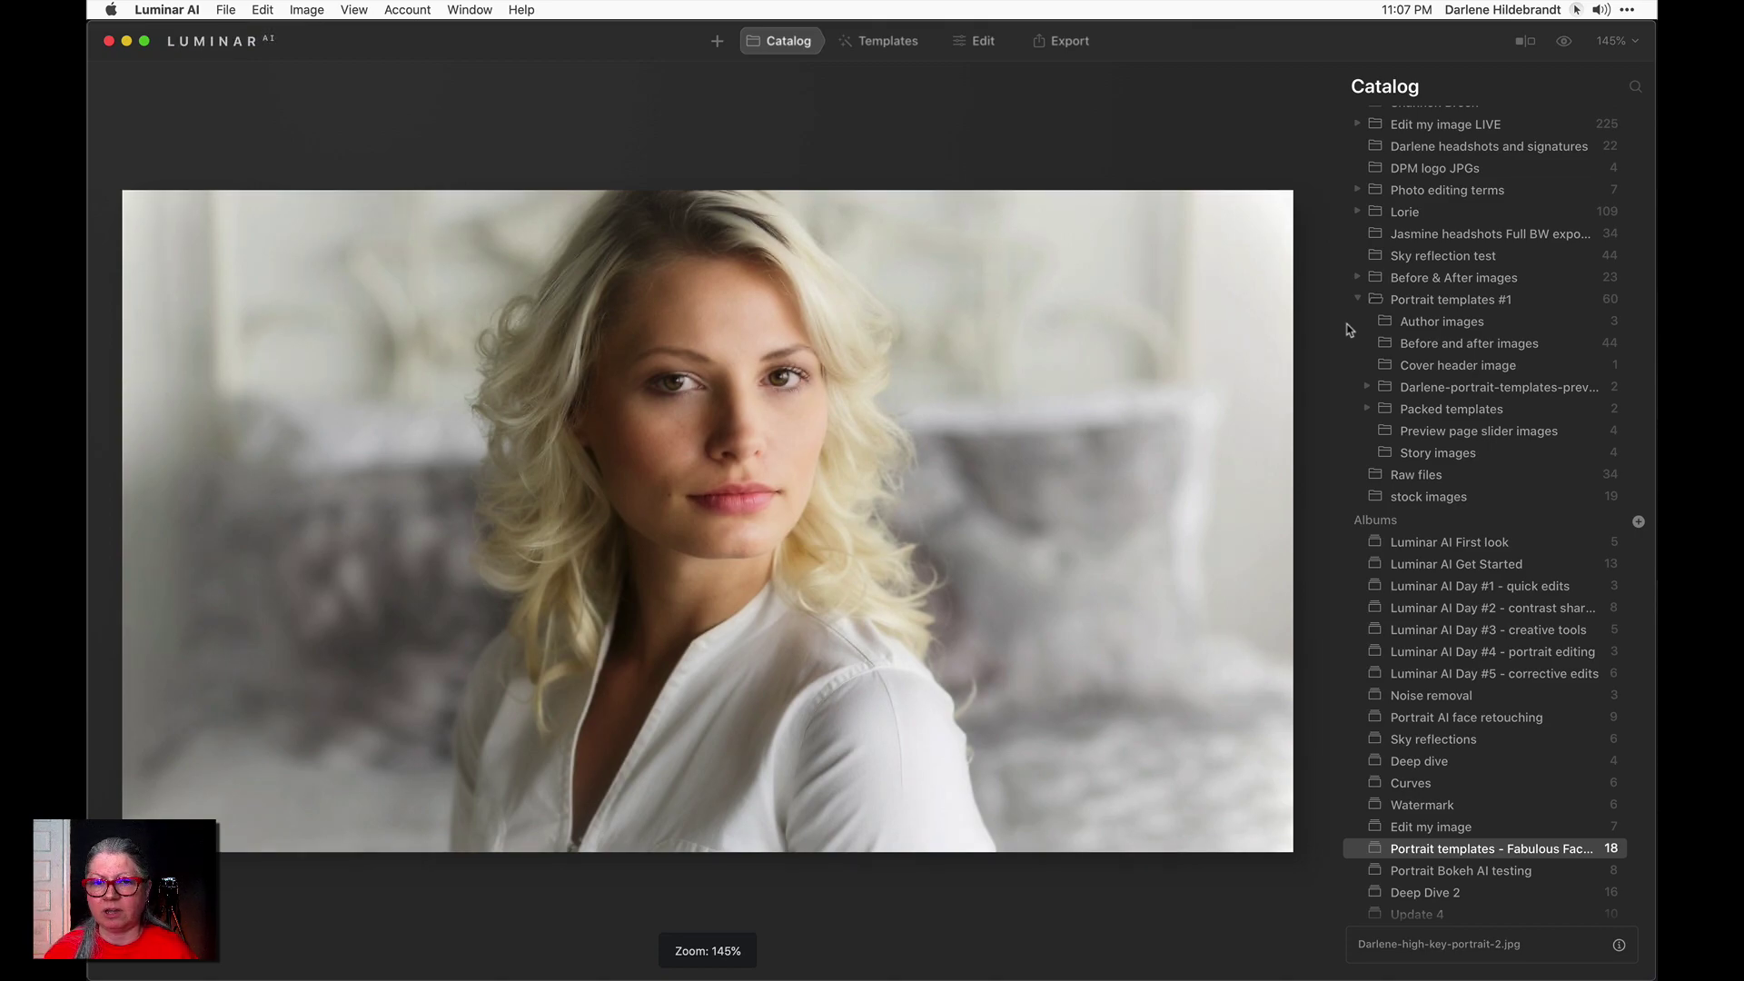
key("Right")
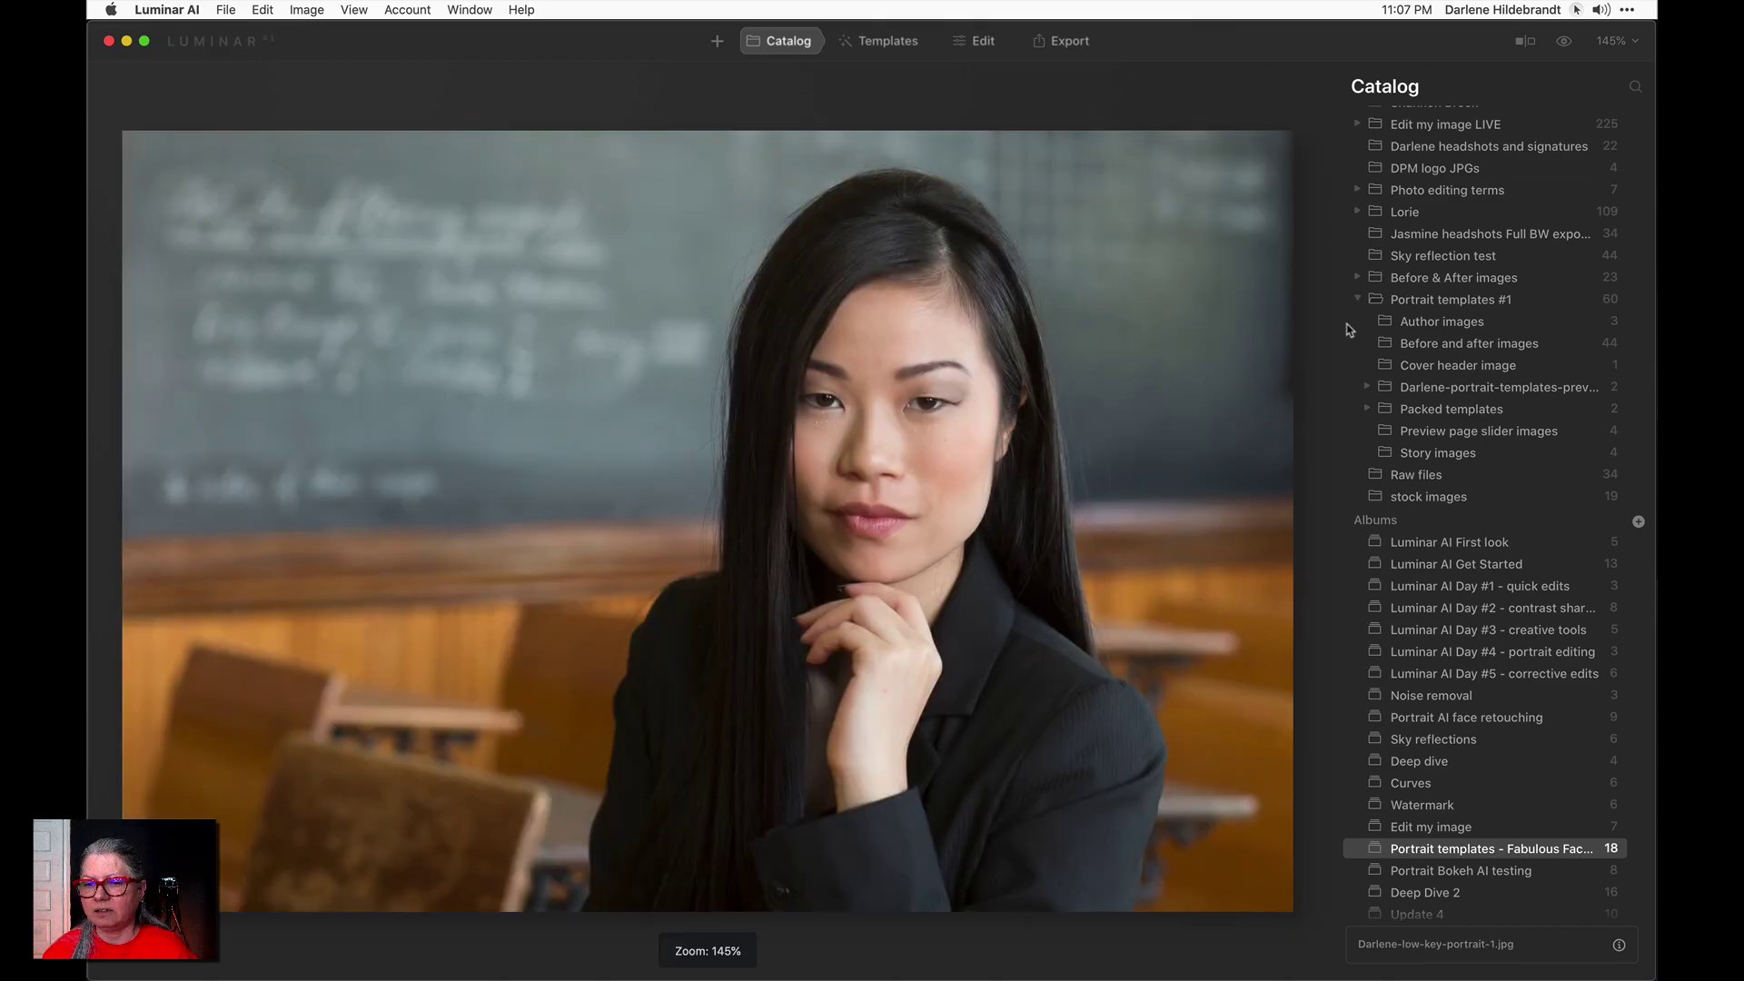
key("Right")
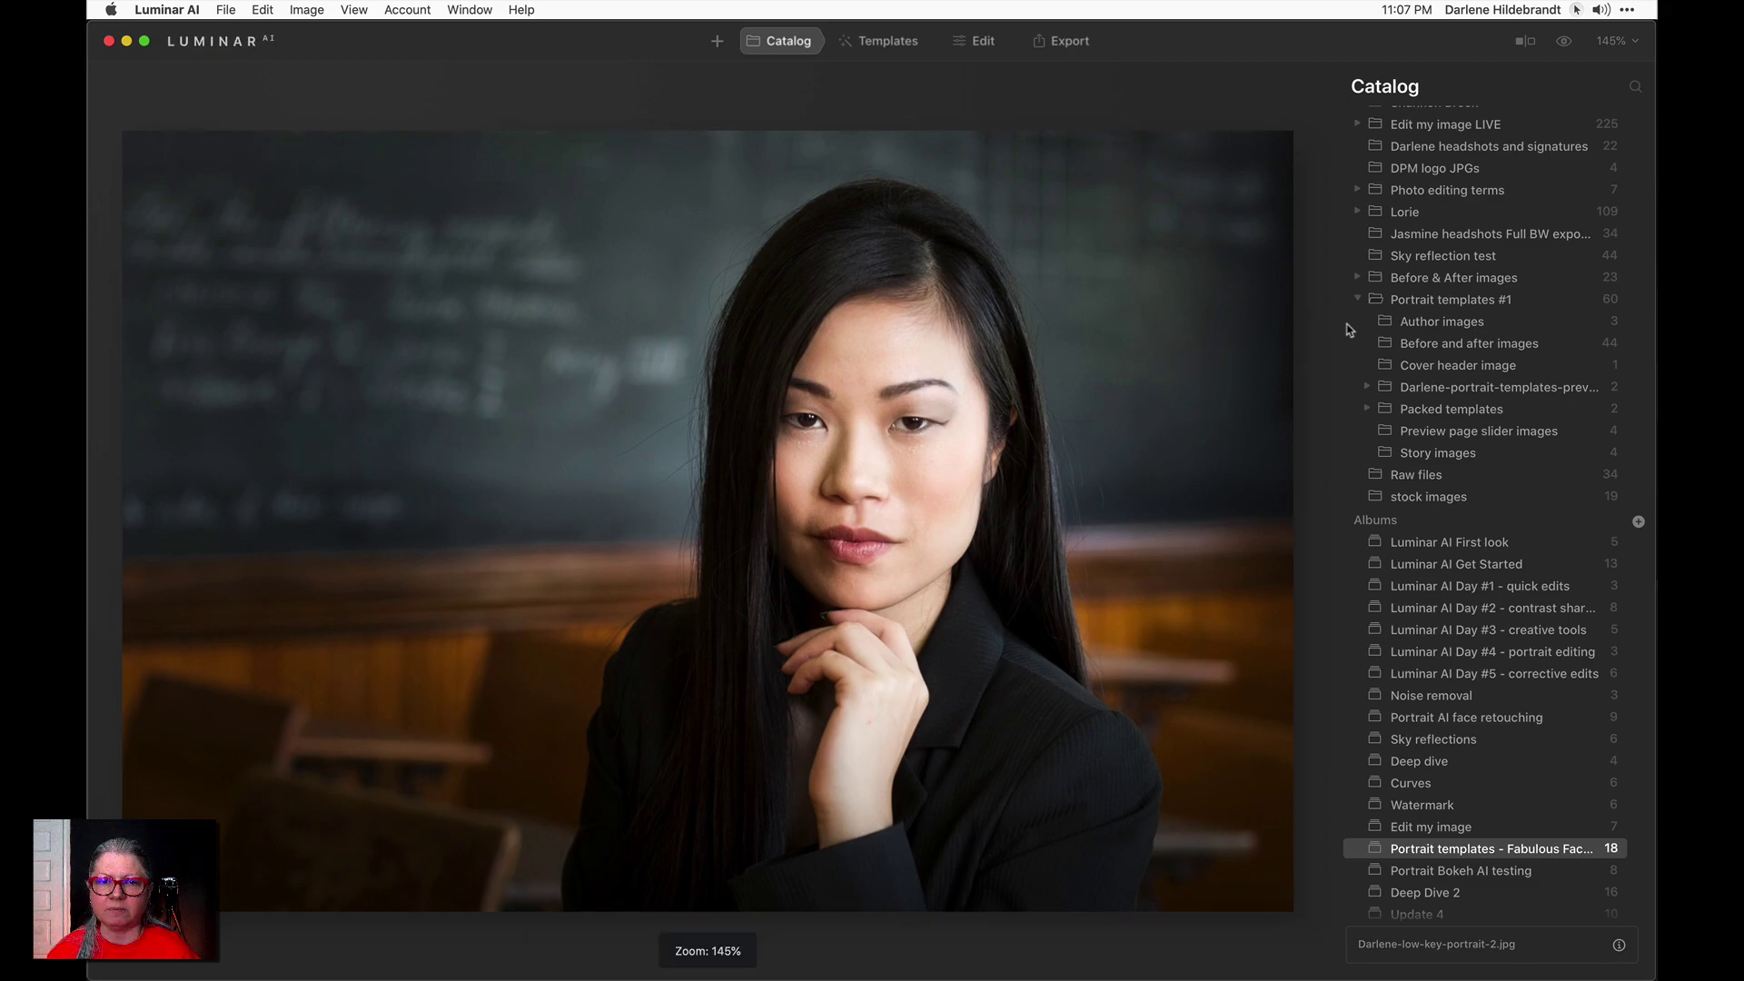
key("Right")
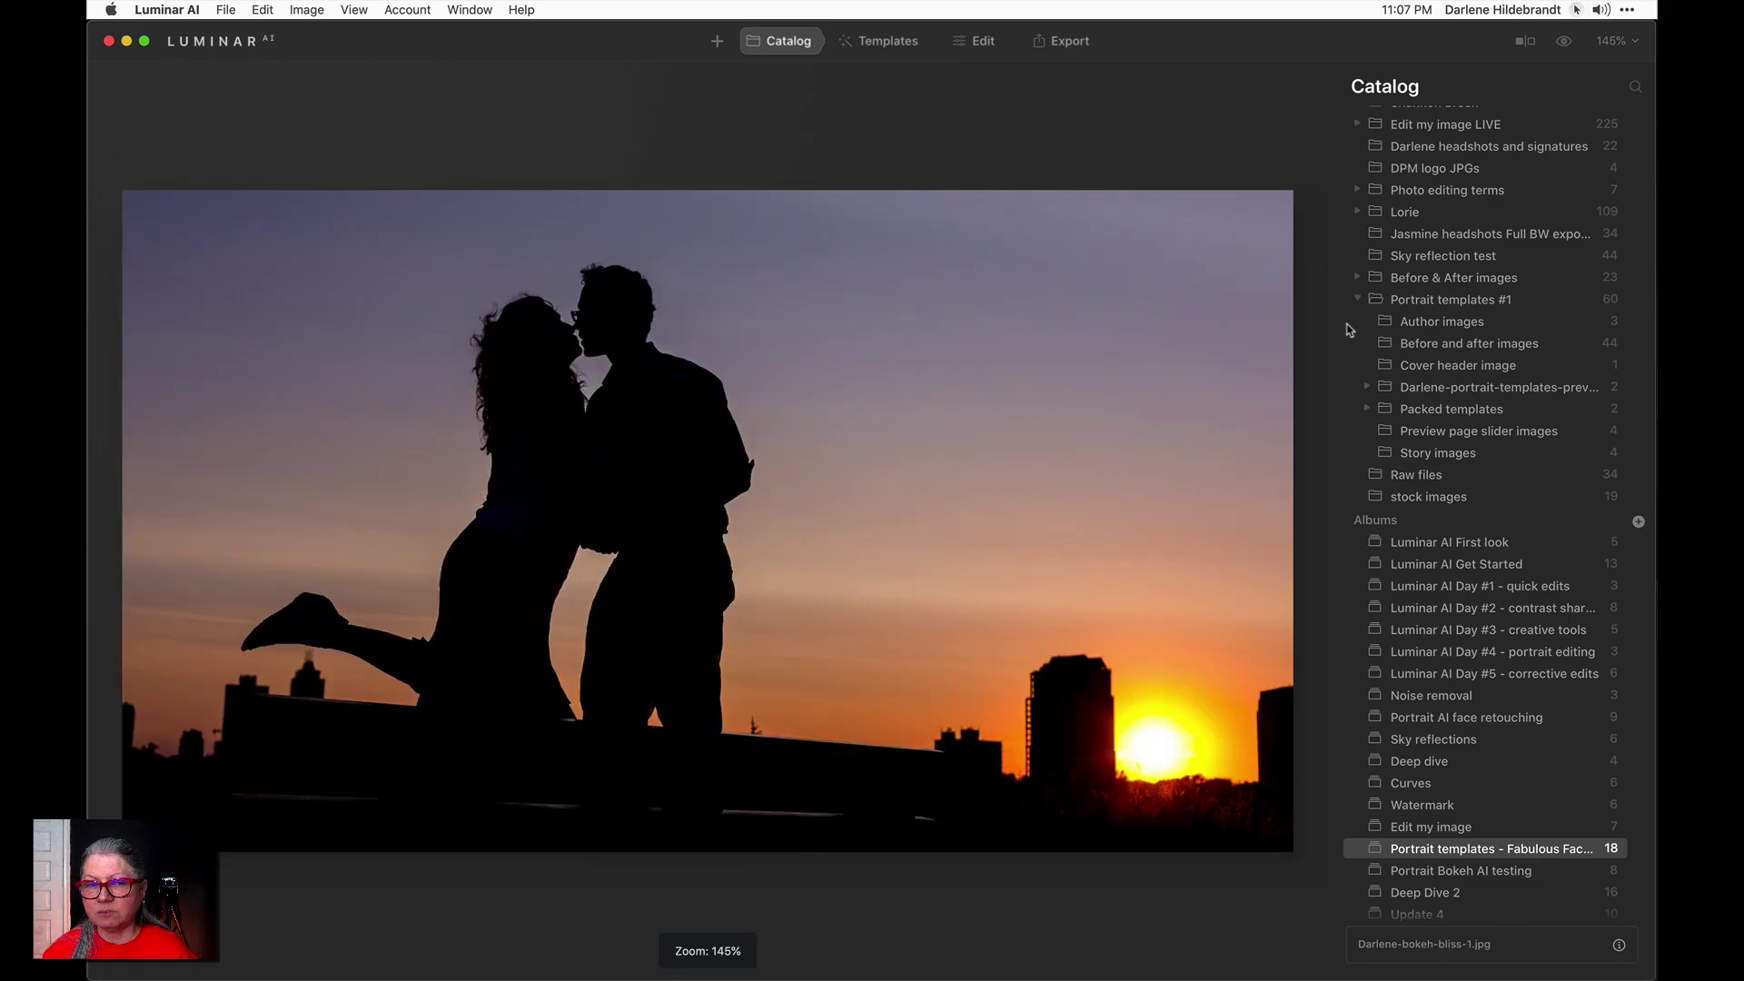
key("Right")
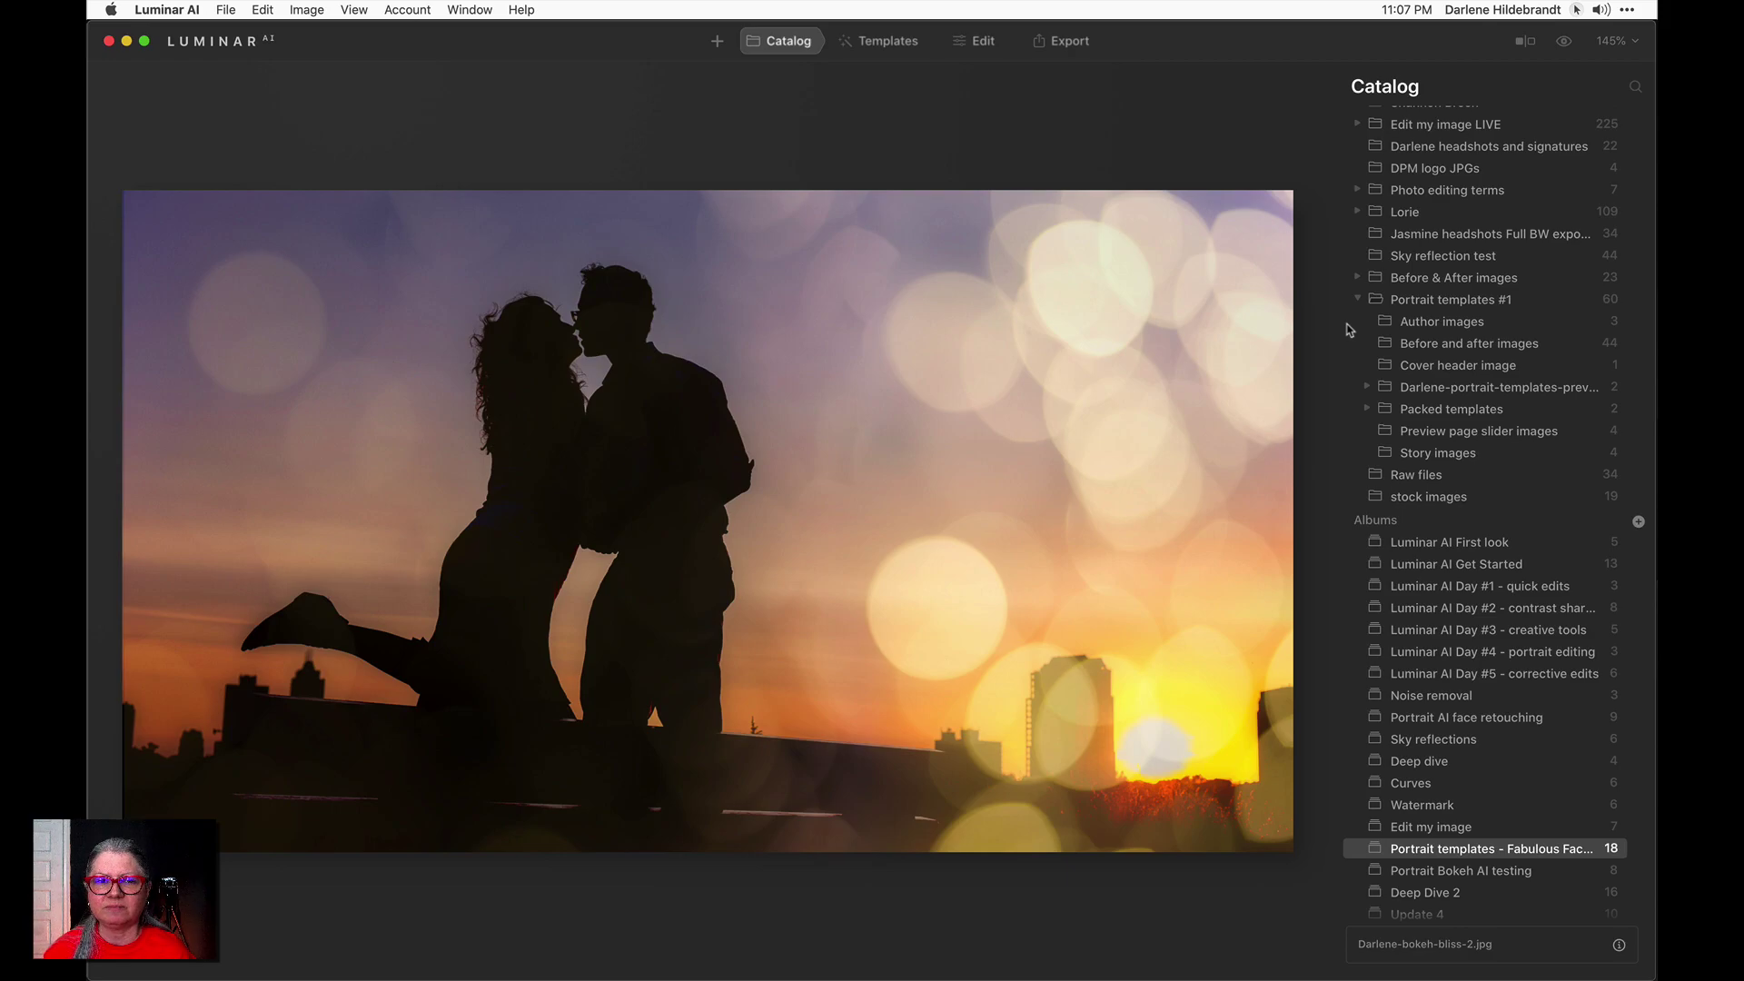
key("Right")
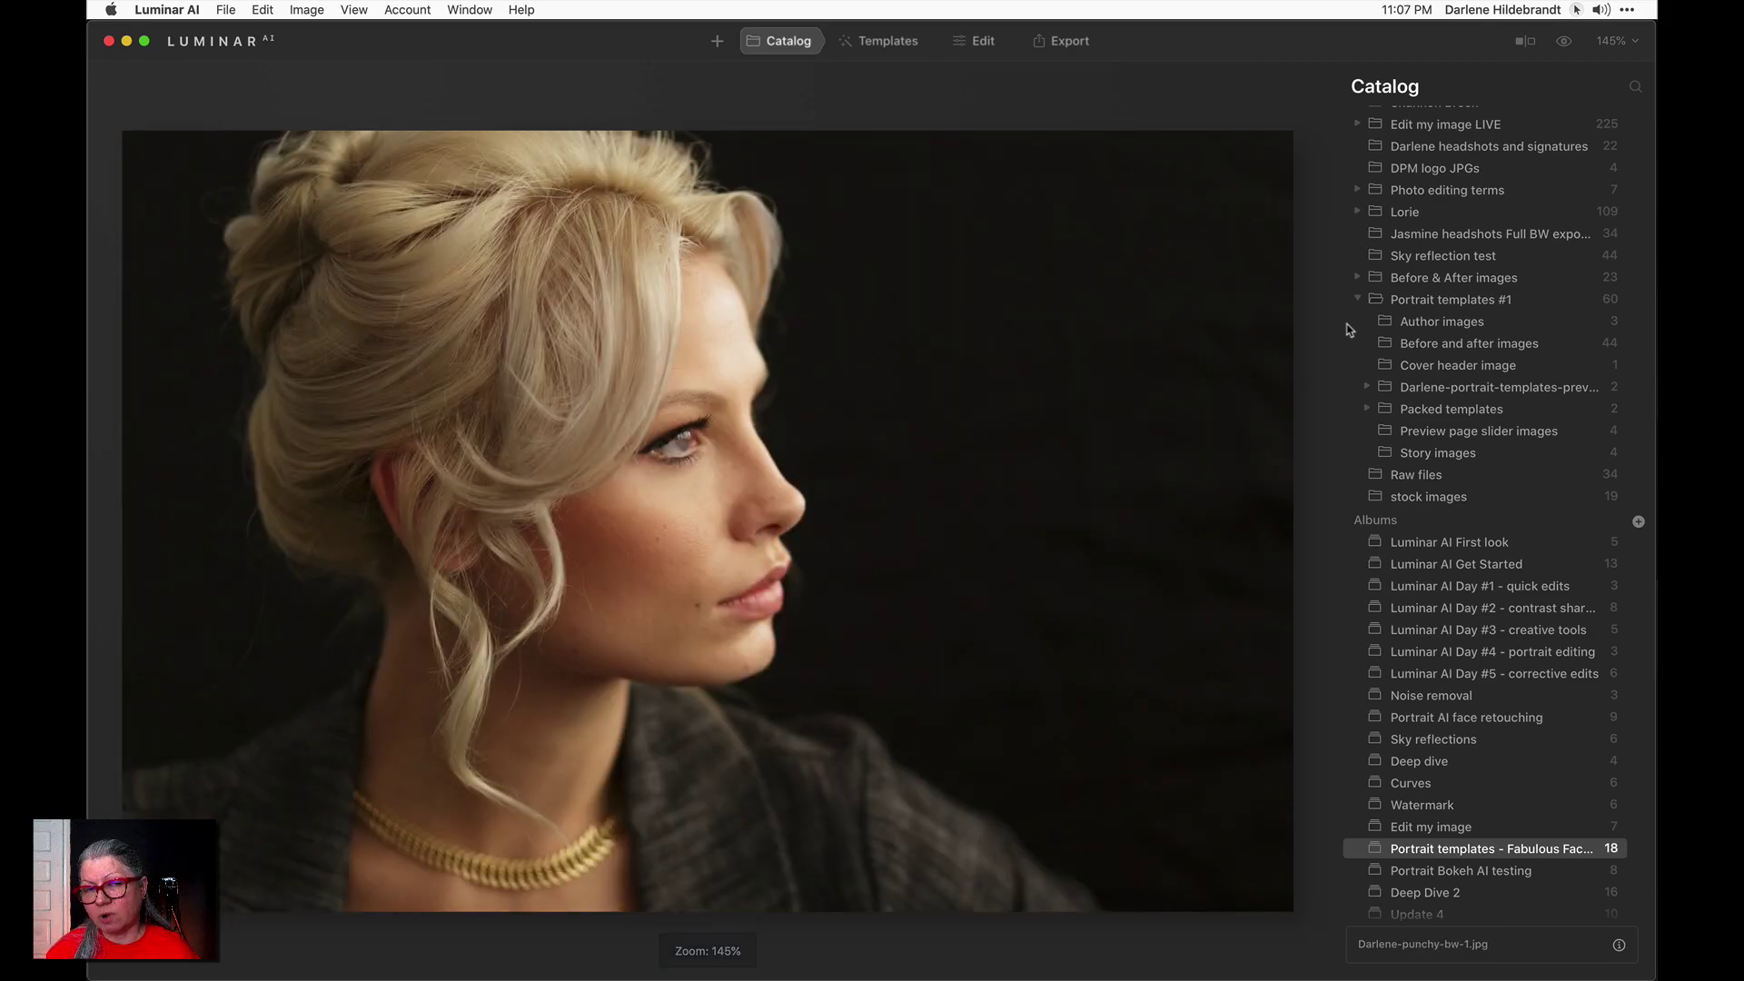
key("Right")
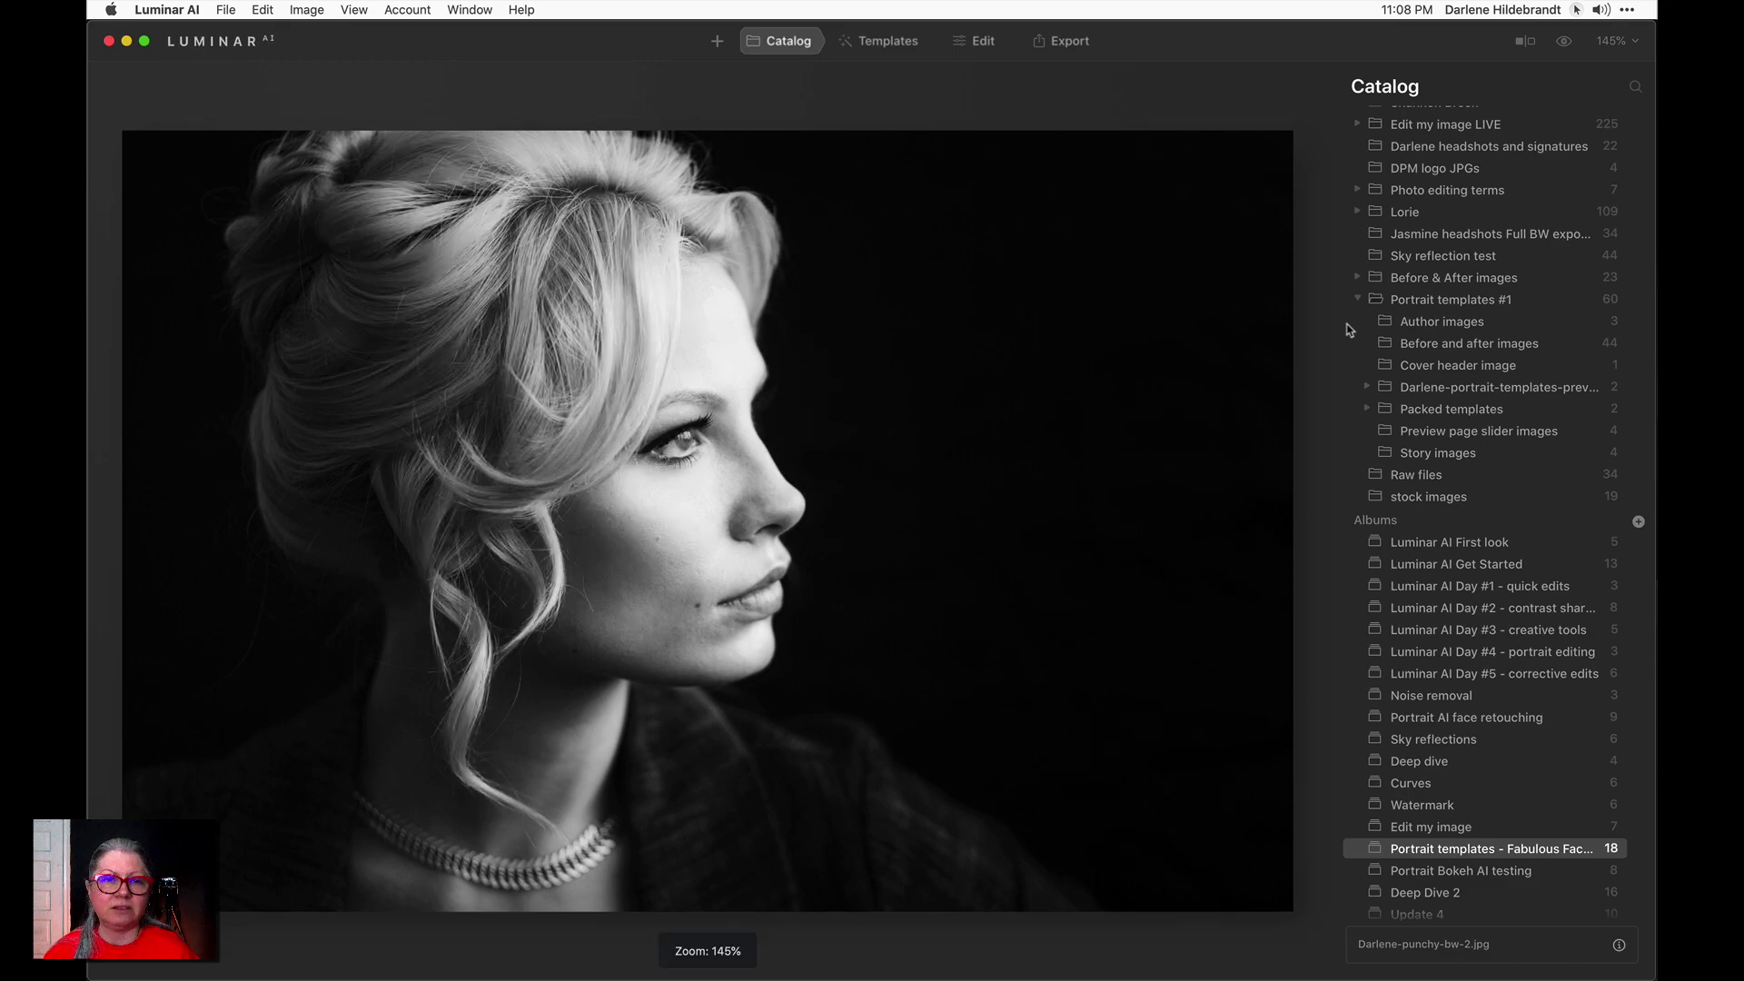
key("Right")
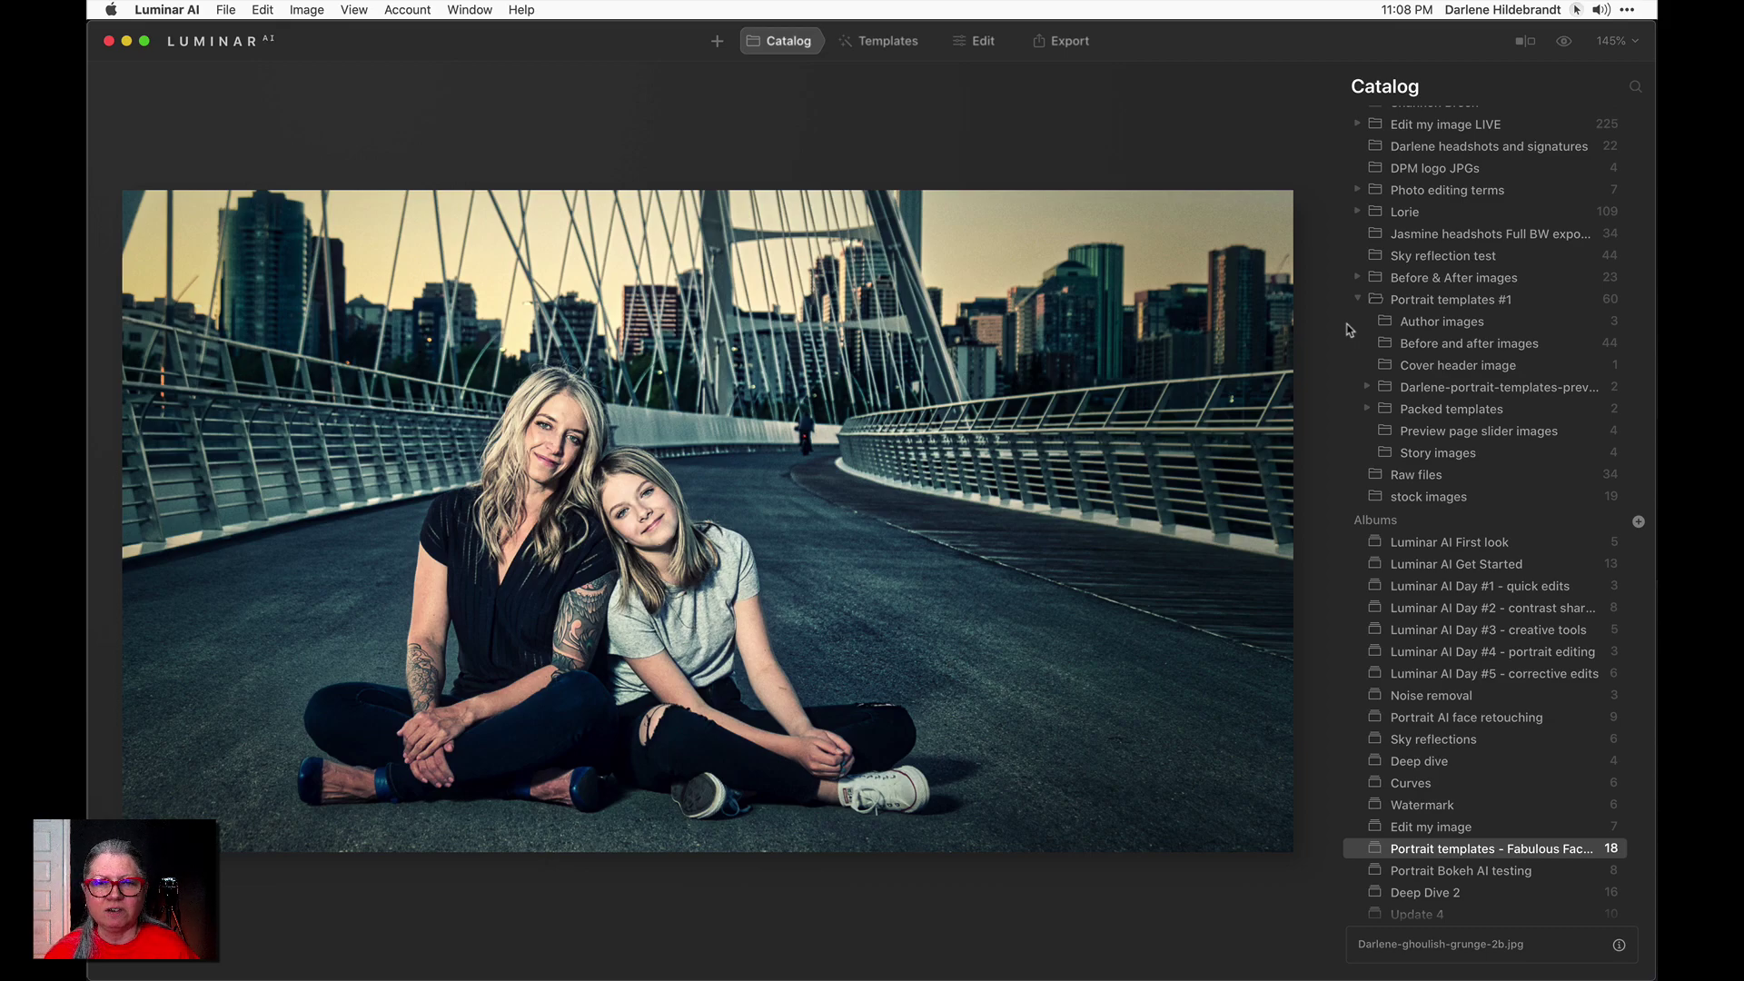
key("Right")
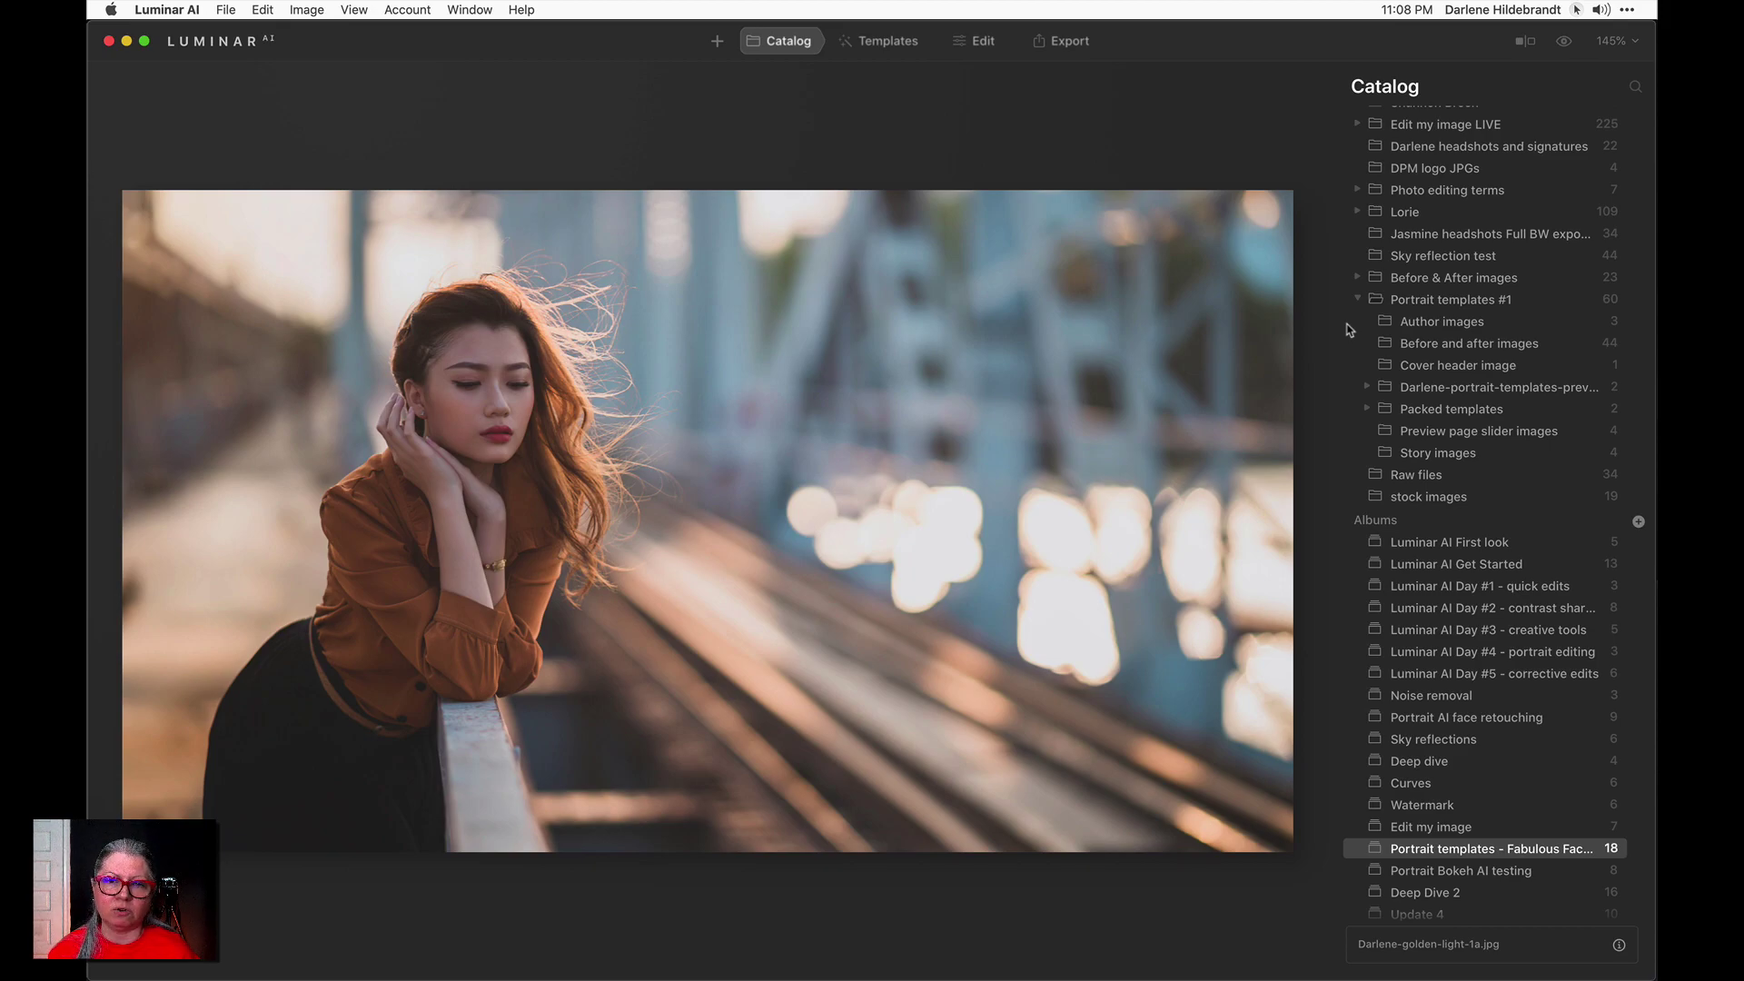
key("Right")
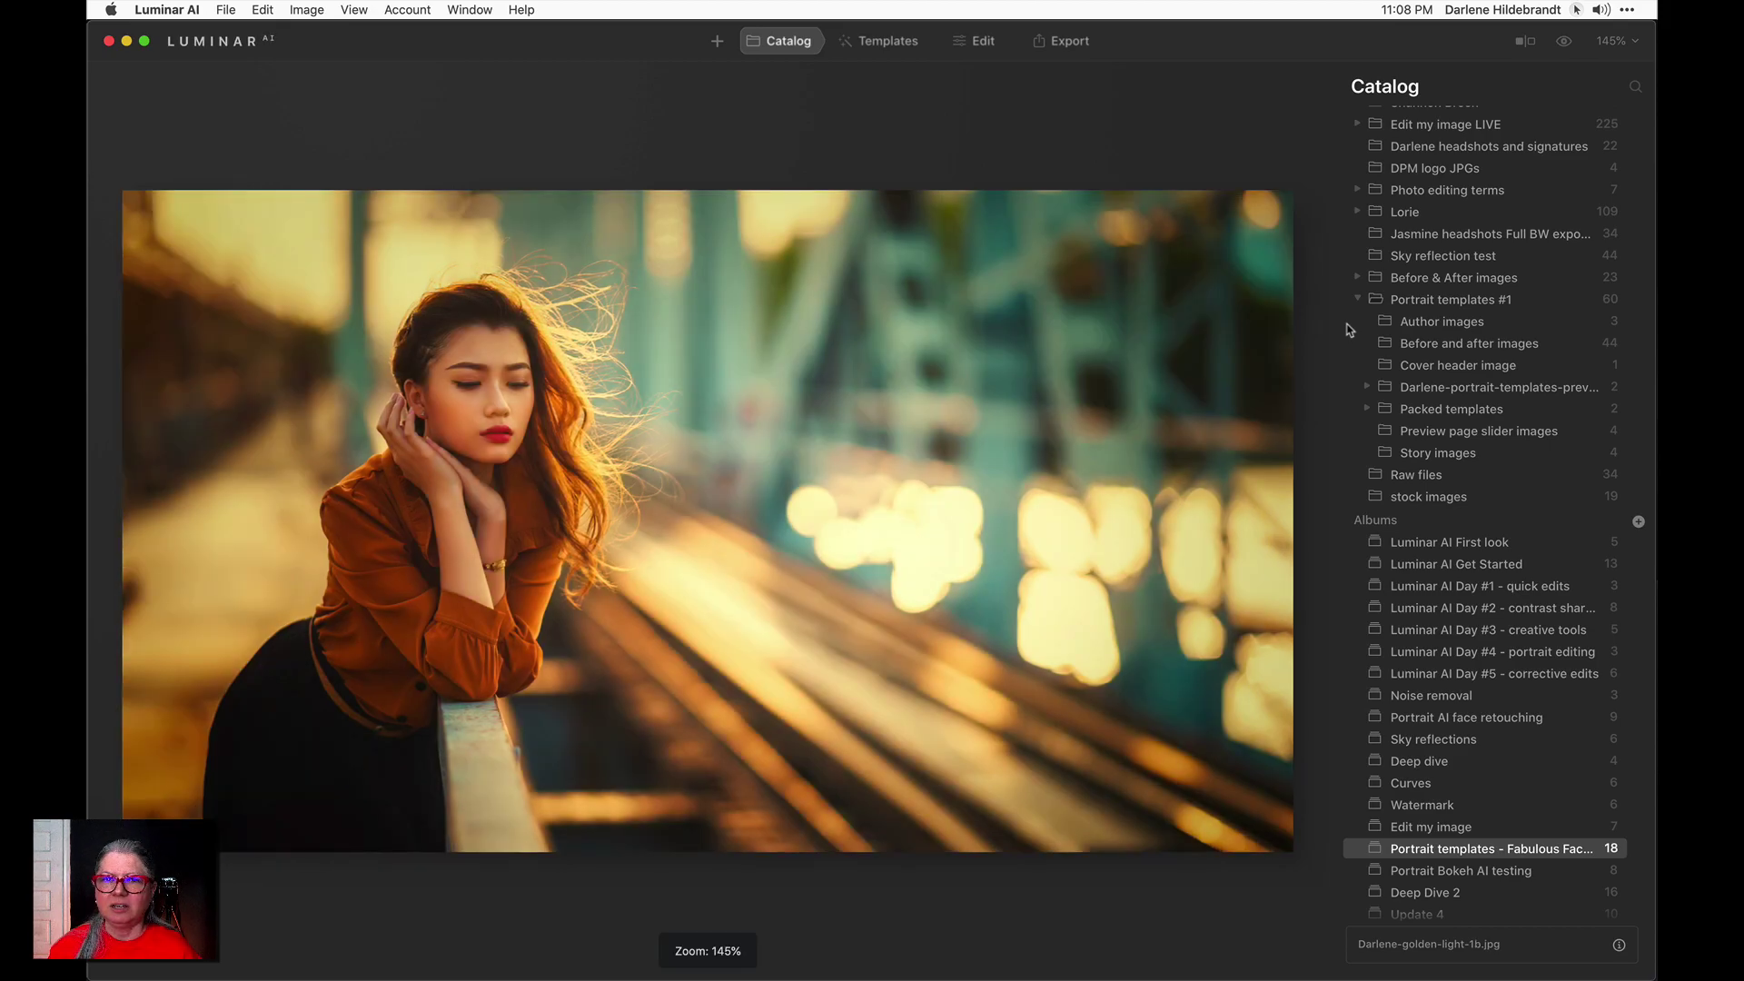
Open the online Luminar Marketplace from the template library to get more templates
left_click(890, 44)
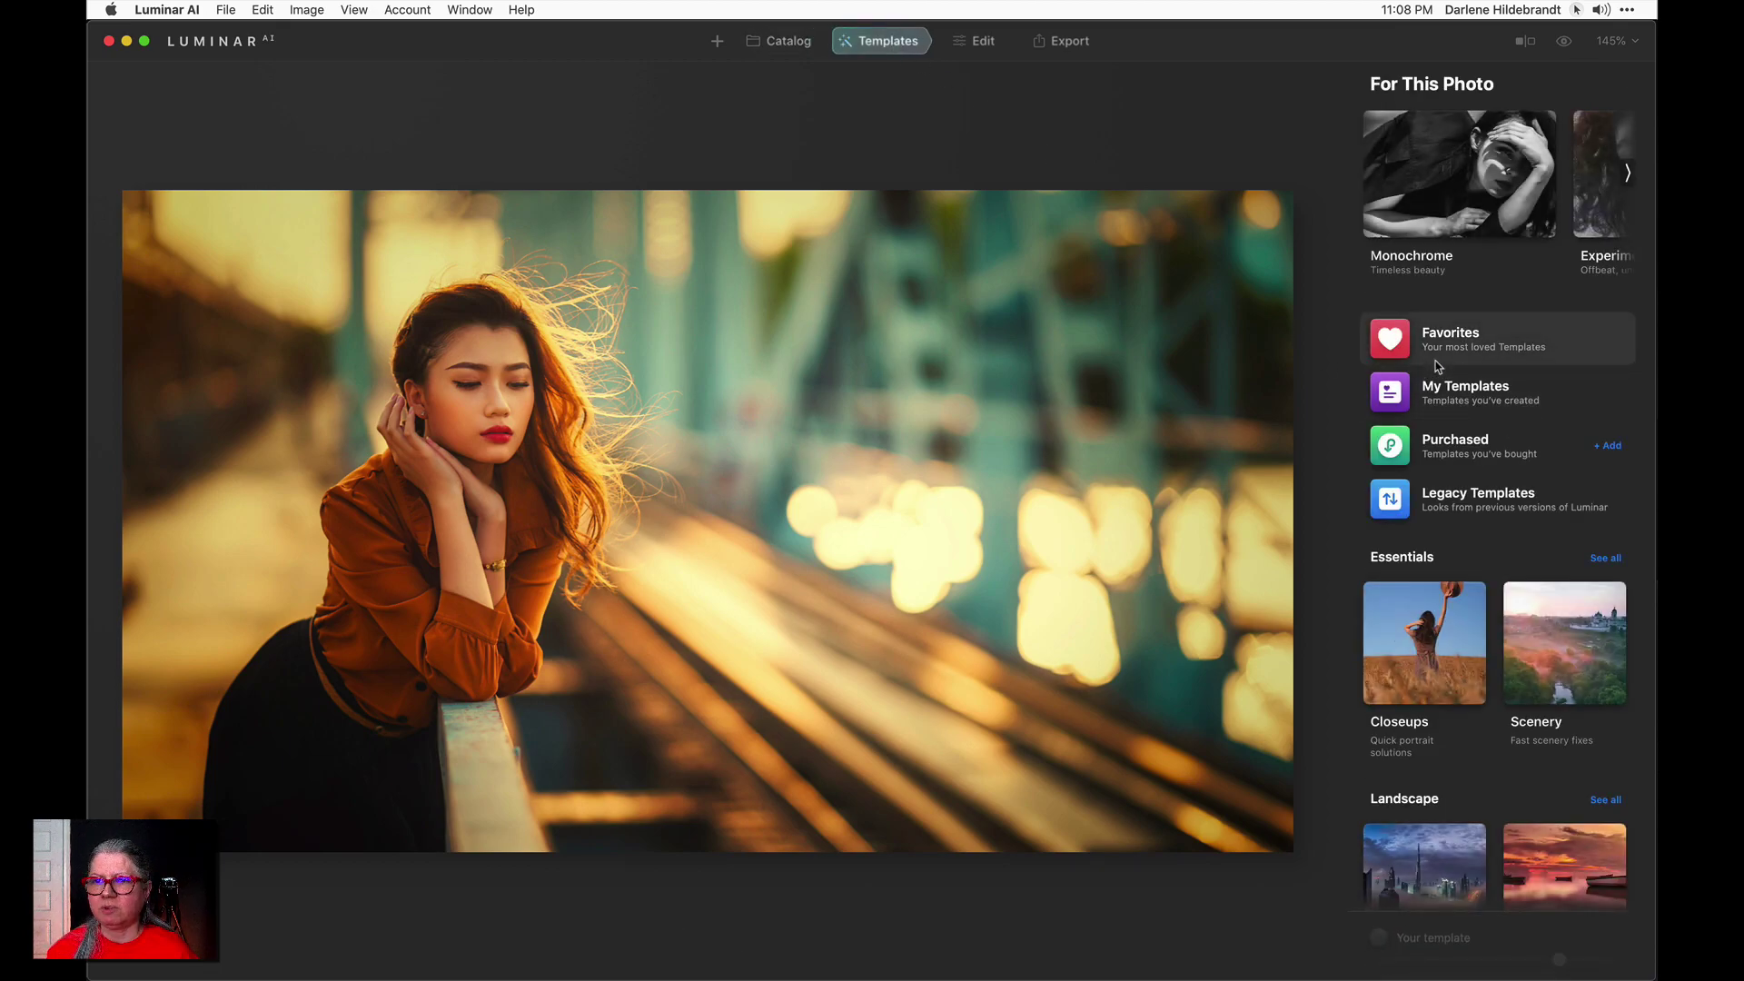
scroll(1437, 366, "down", 15)
scroll(1438, 366, "down", 15)
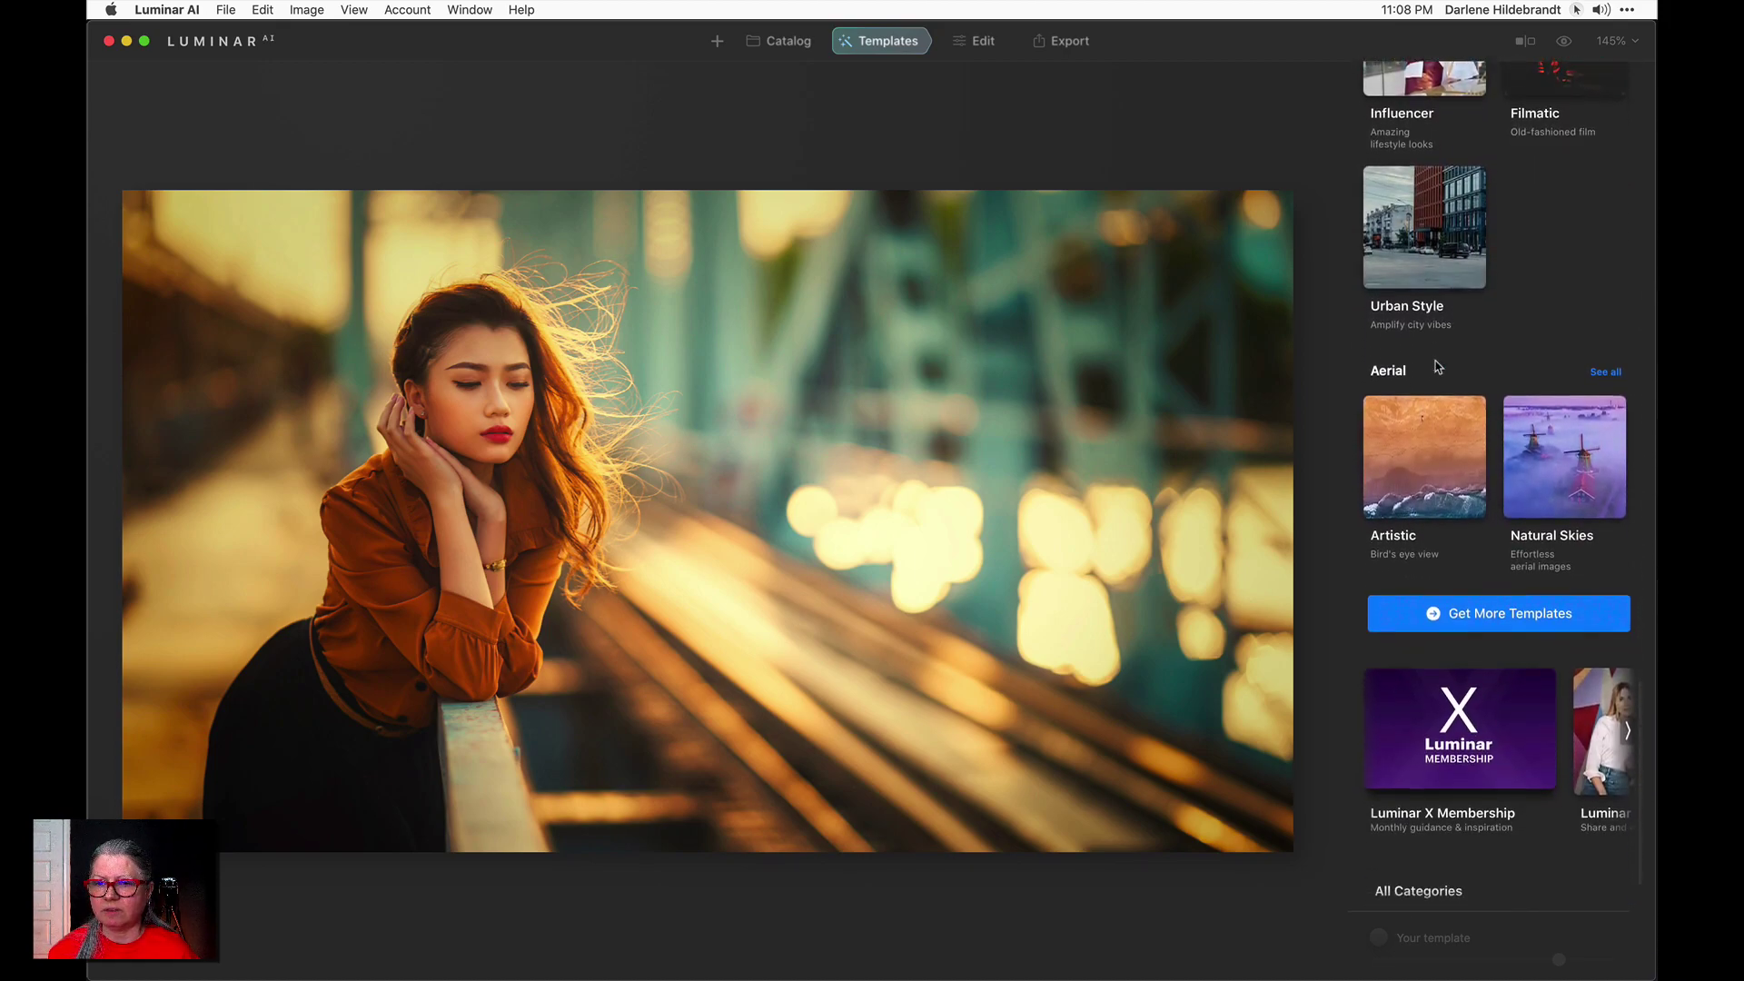
scroll(1438, 366, "down", 2)
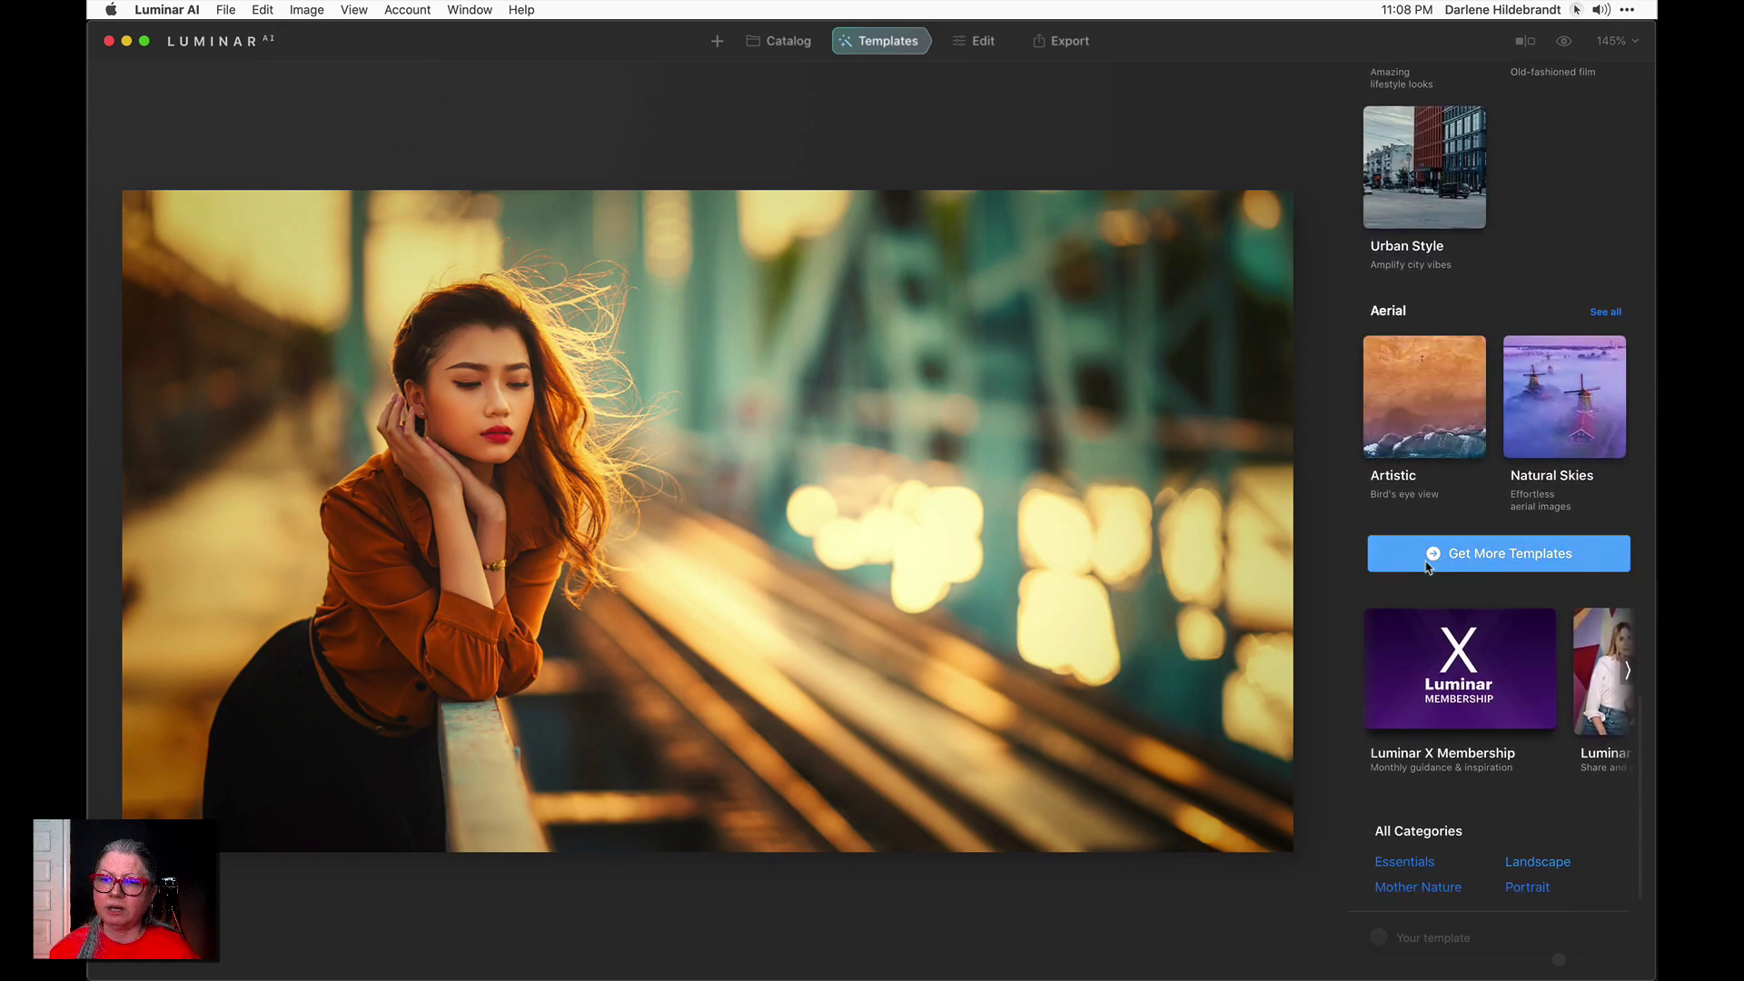
left_click(1483, 556)
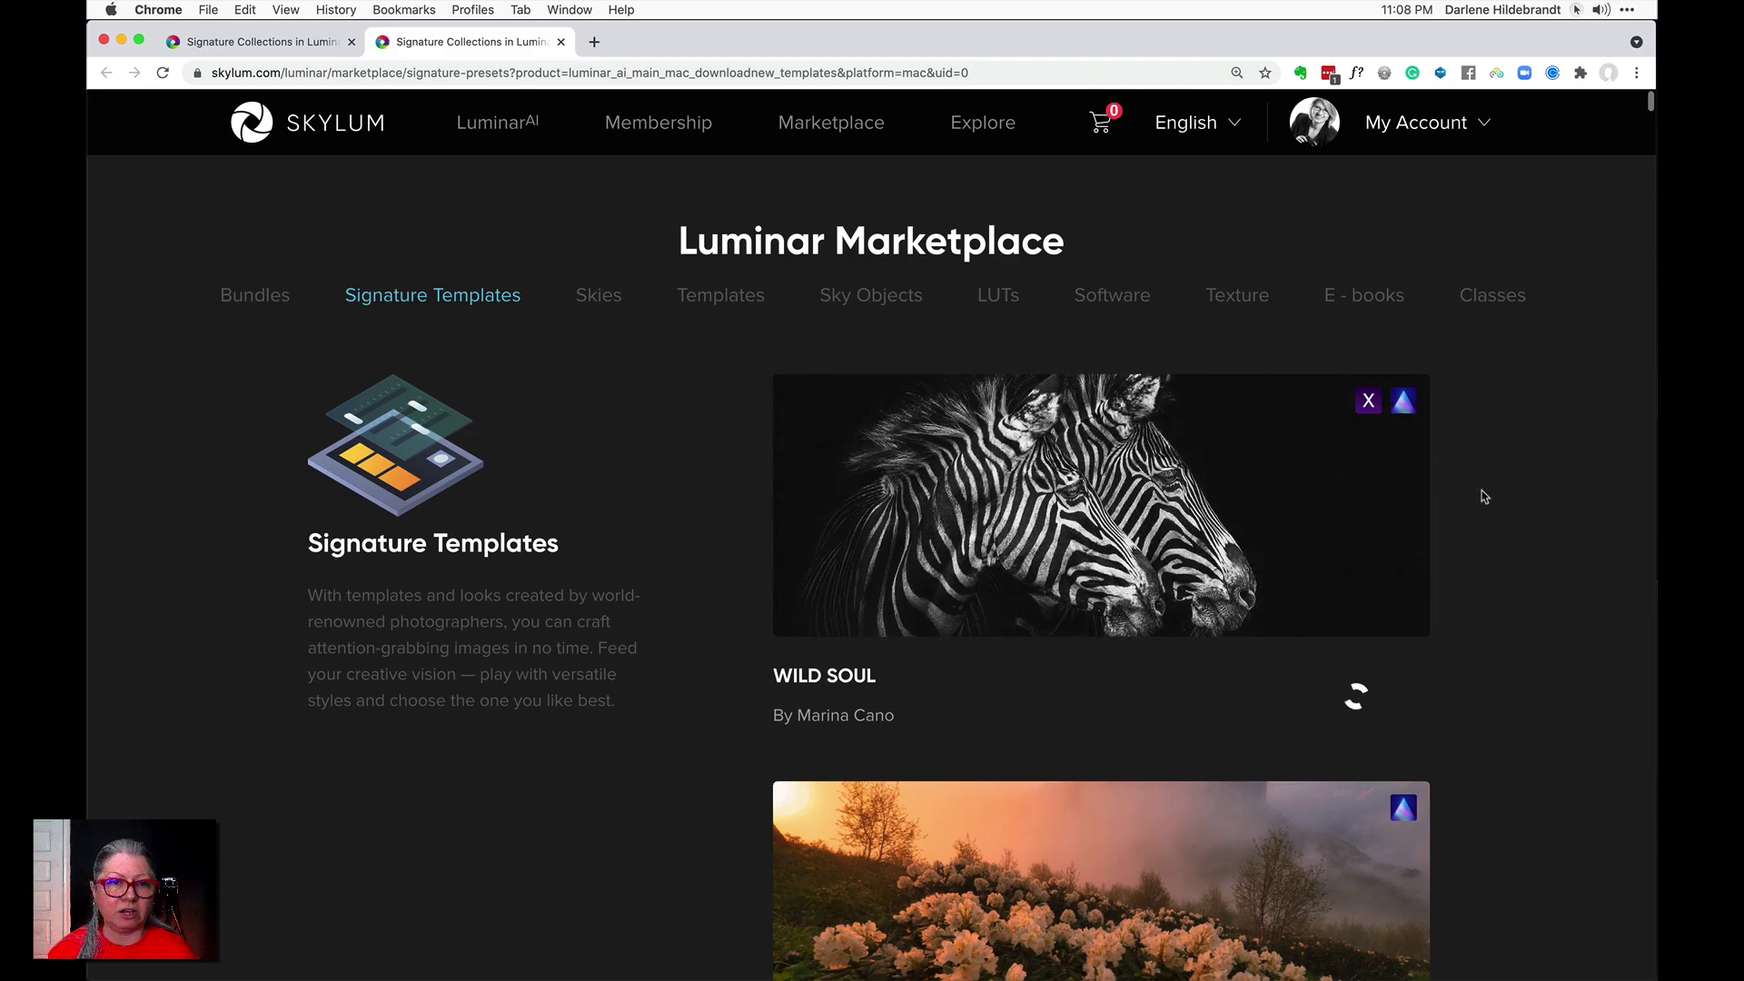
Find the Fabulous Faces pack among the marketplace's Signature Templates and reveal its purchase and information options
scroll(1484, 497, "down", 12)
scroll(1484, 497, "down", 15)
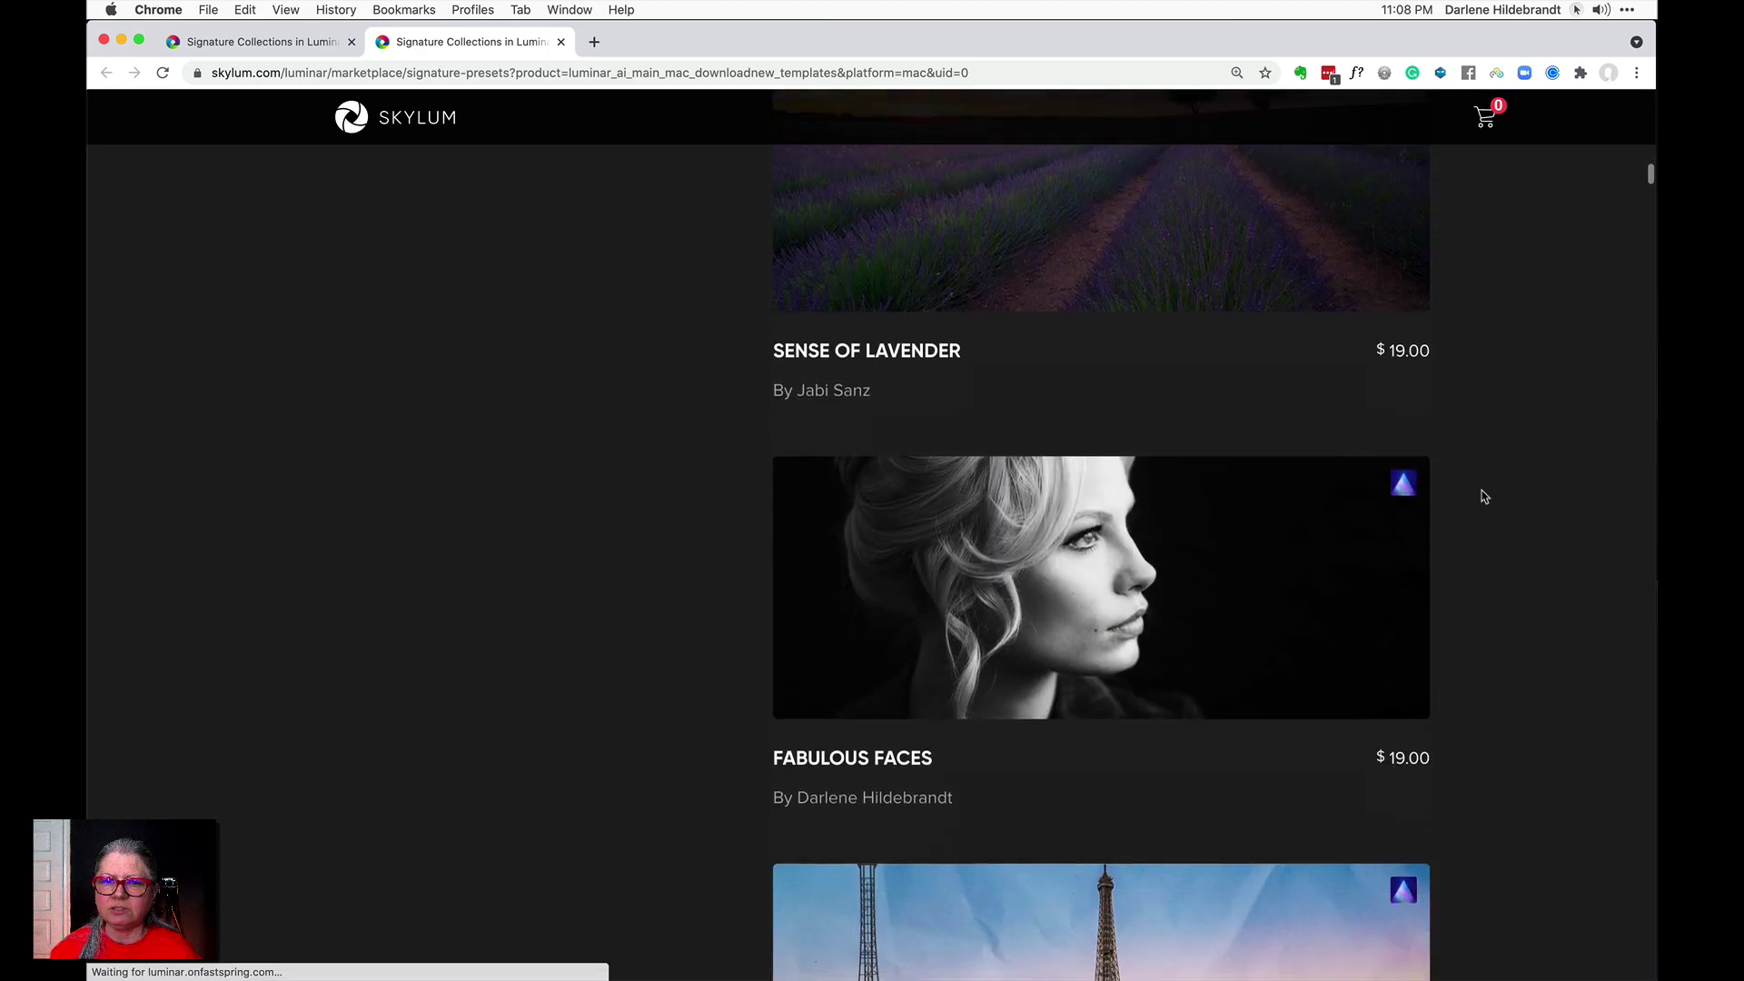
scroll(1484, 497, "down", 2)
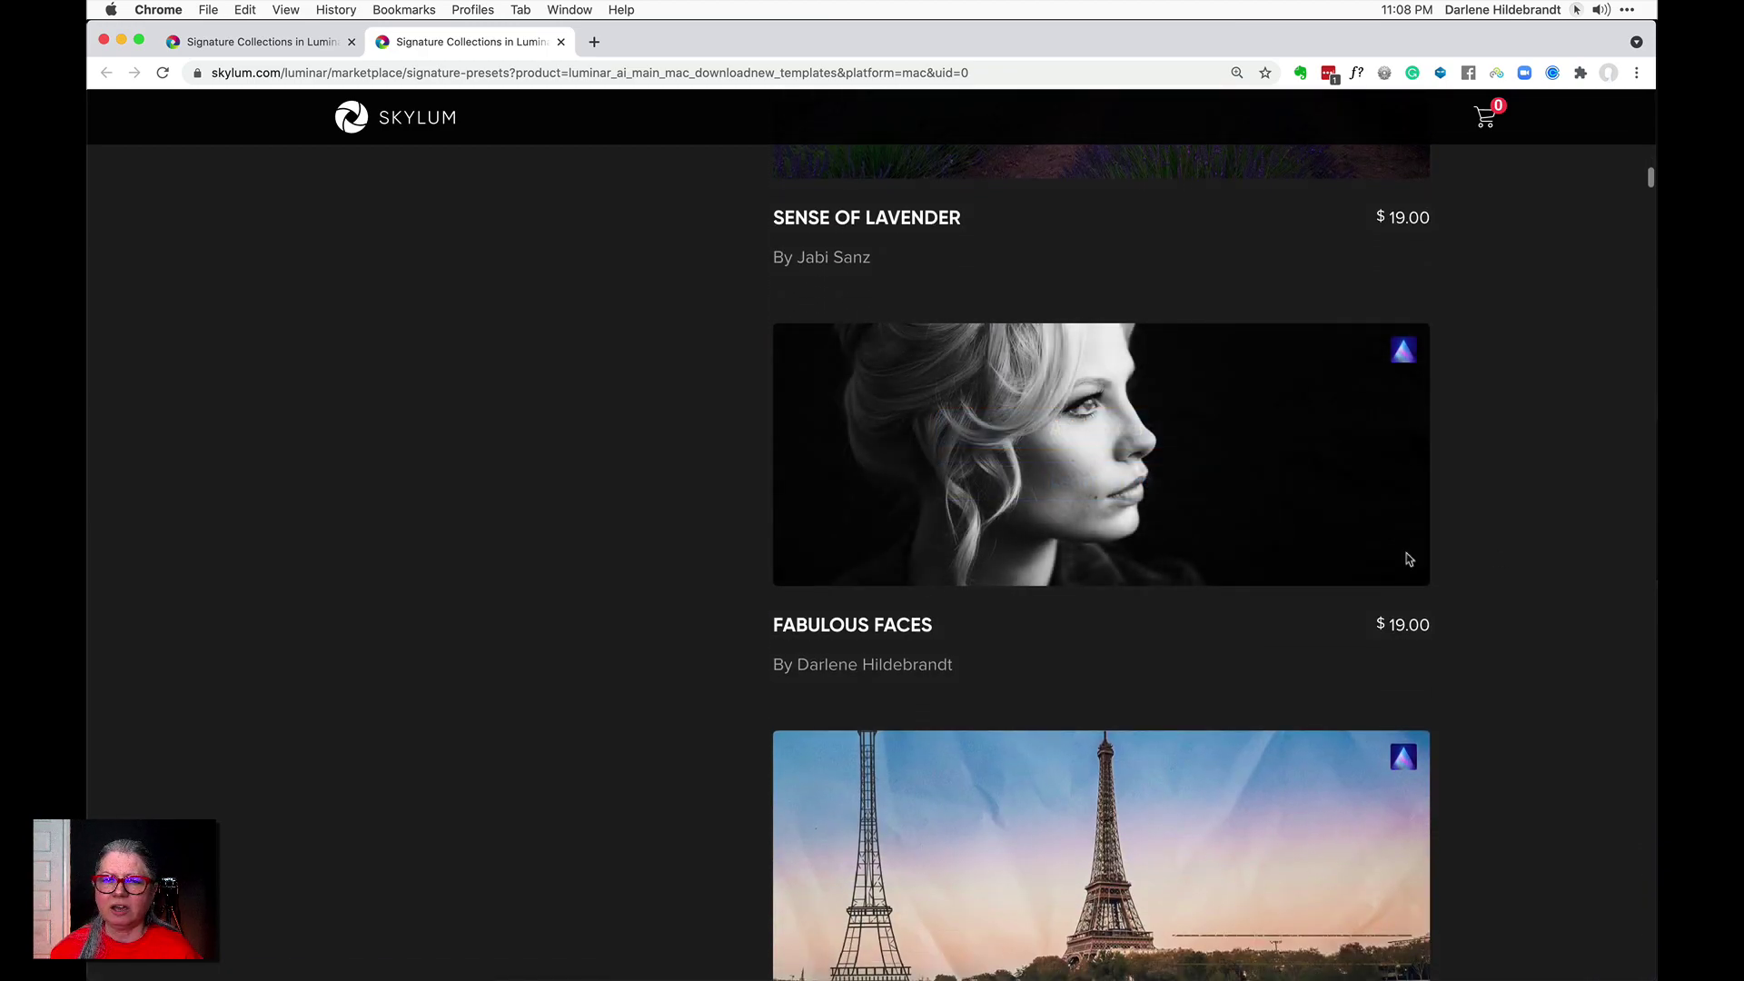
mouse_move(1073, 485)
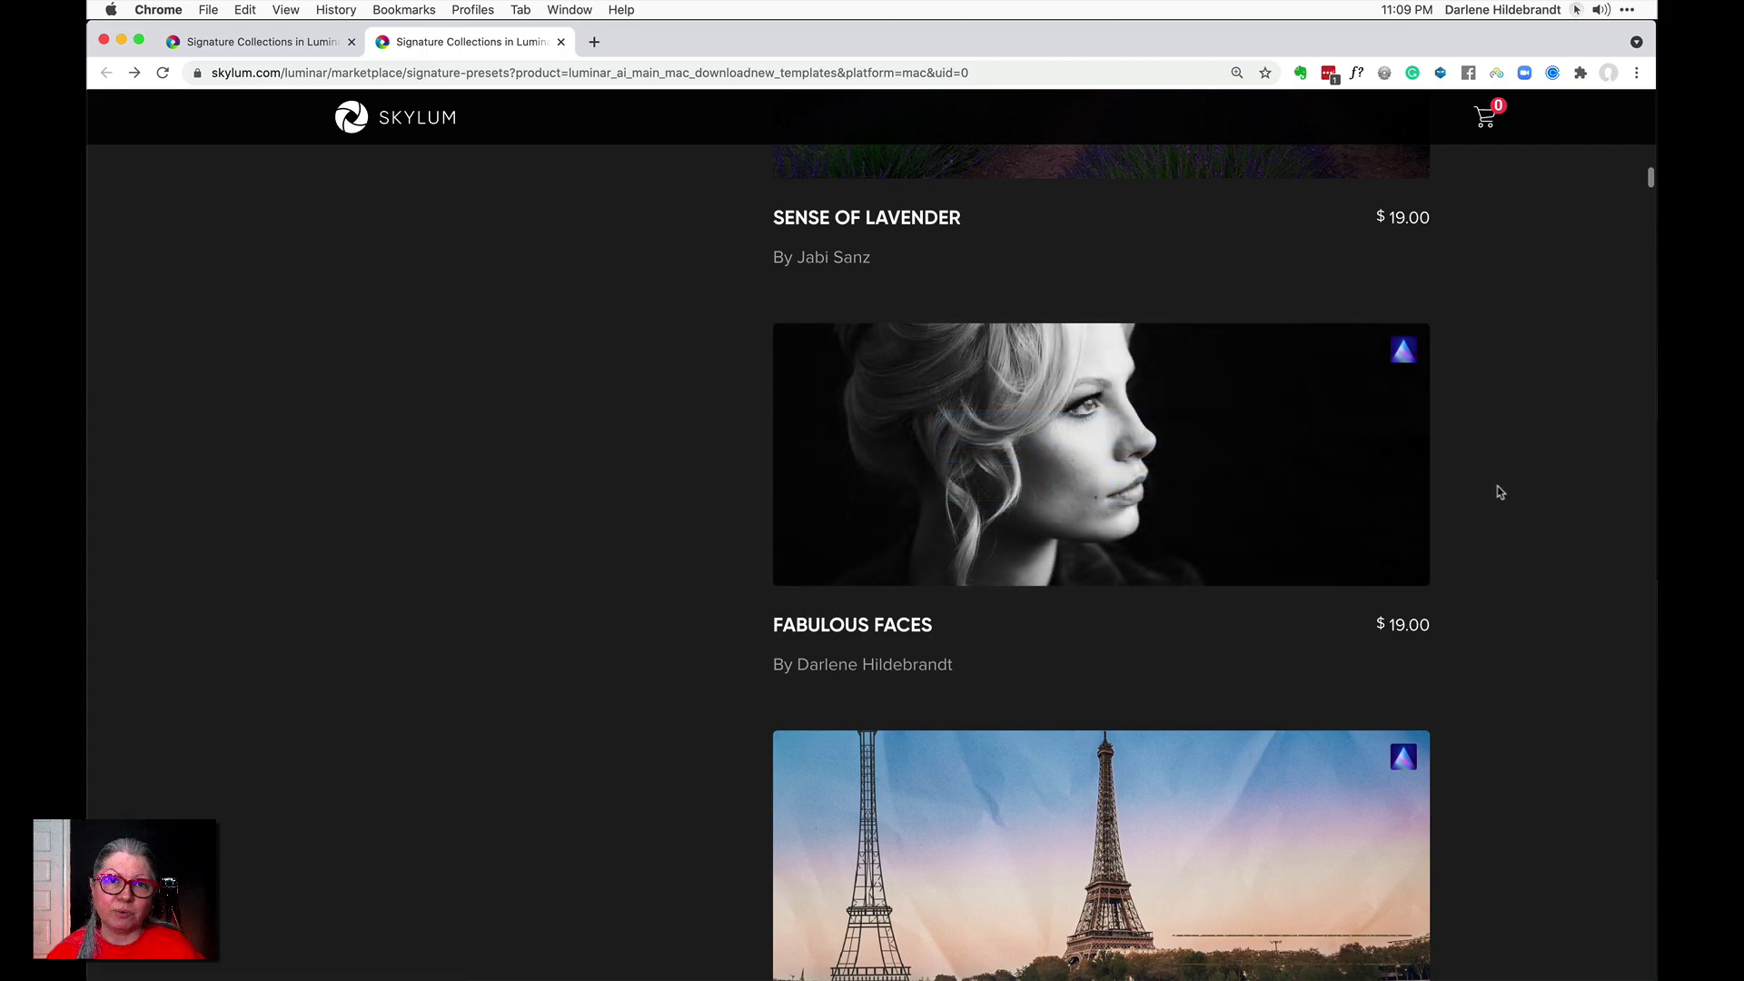
mouse_move(1070, 438)
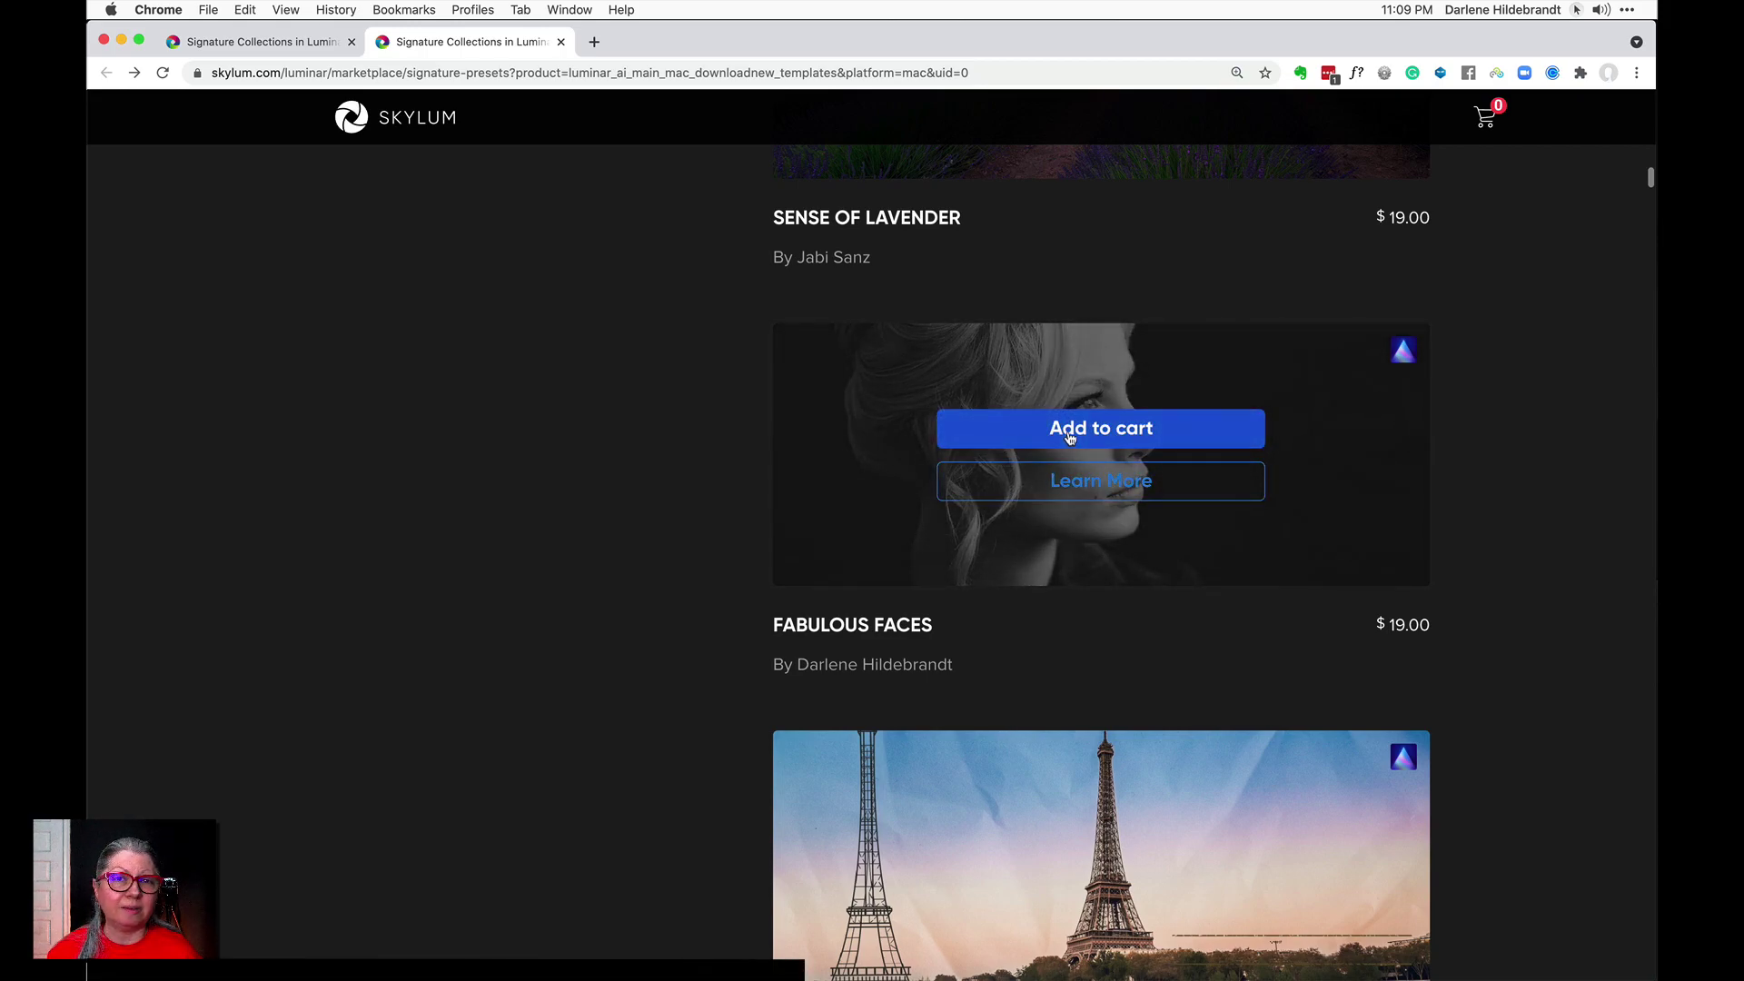